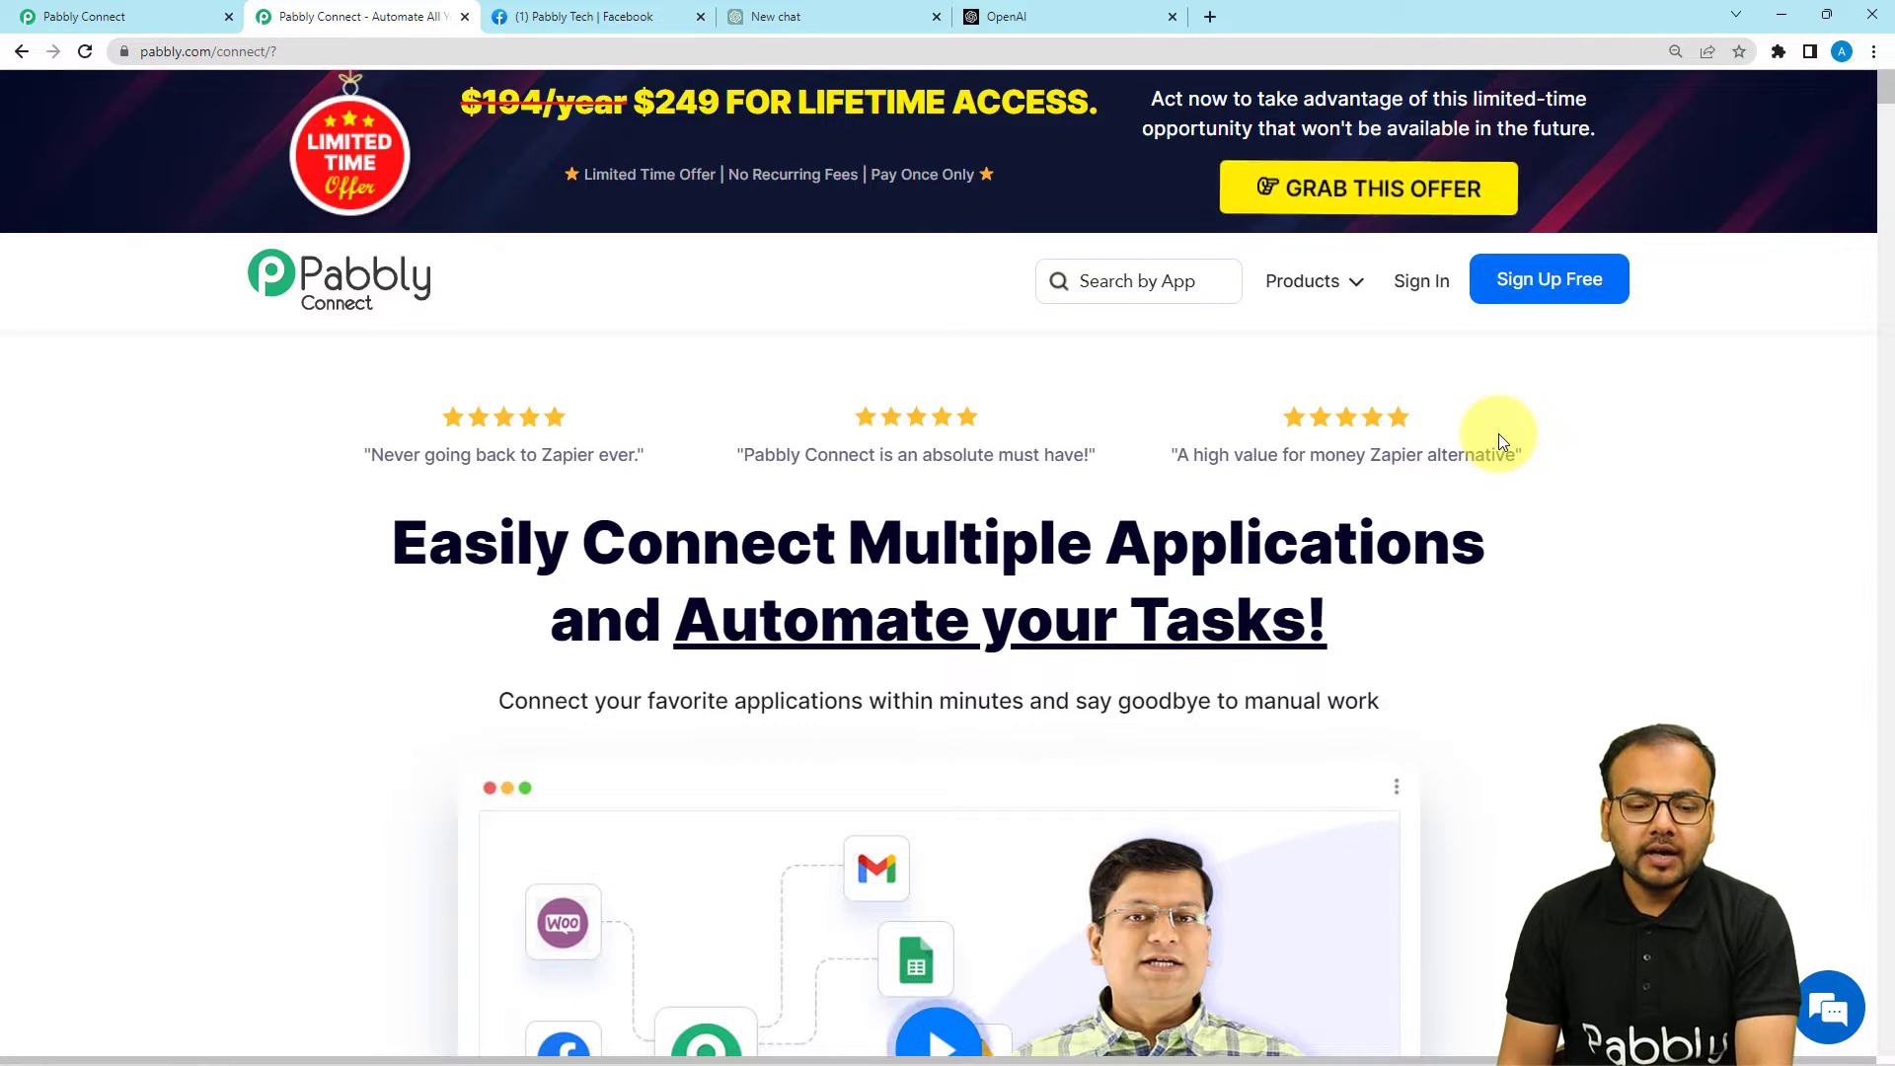
- Go to the Pabbly Connect dashboard and create a workflow named "Facebook ChatGPT Integration"
{"action": "mouse_move", "coordinate": [1323, 282]}
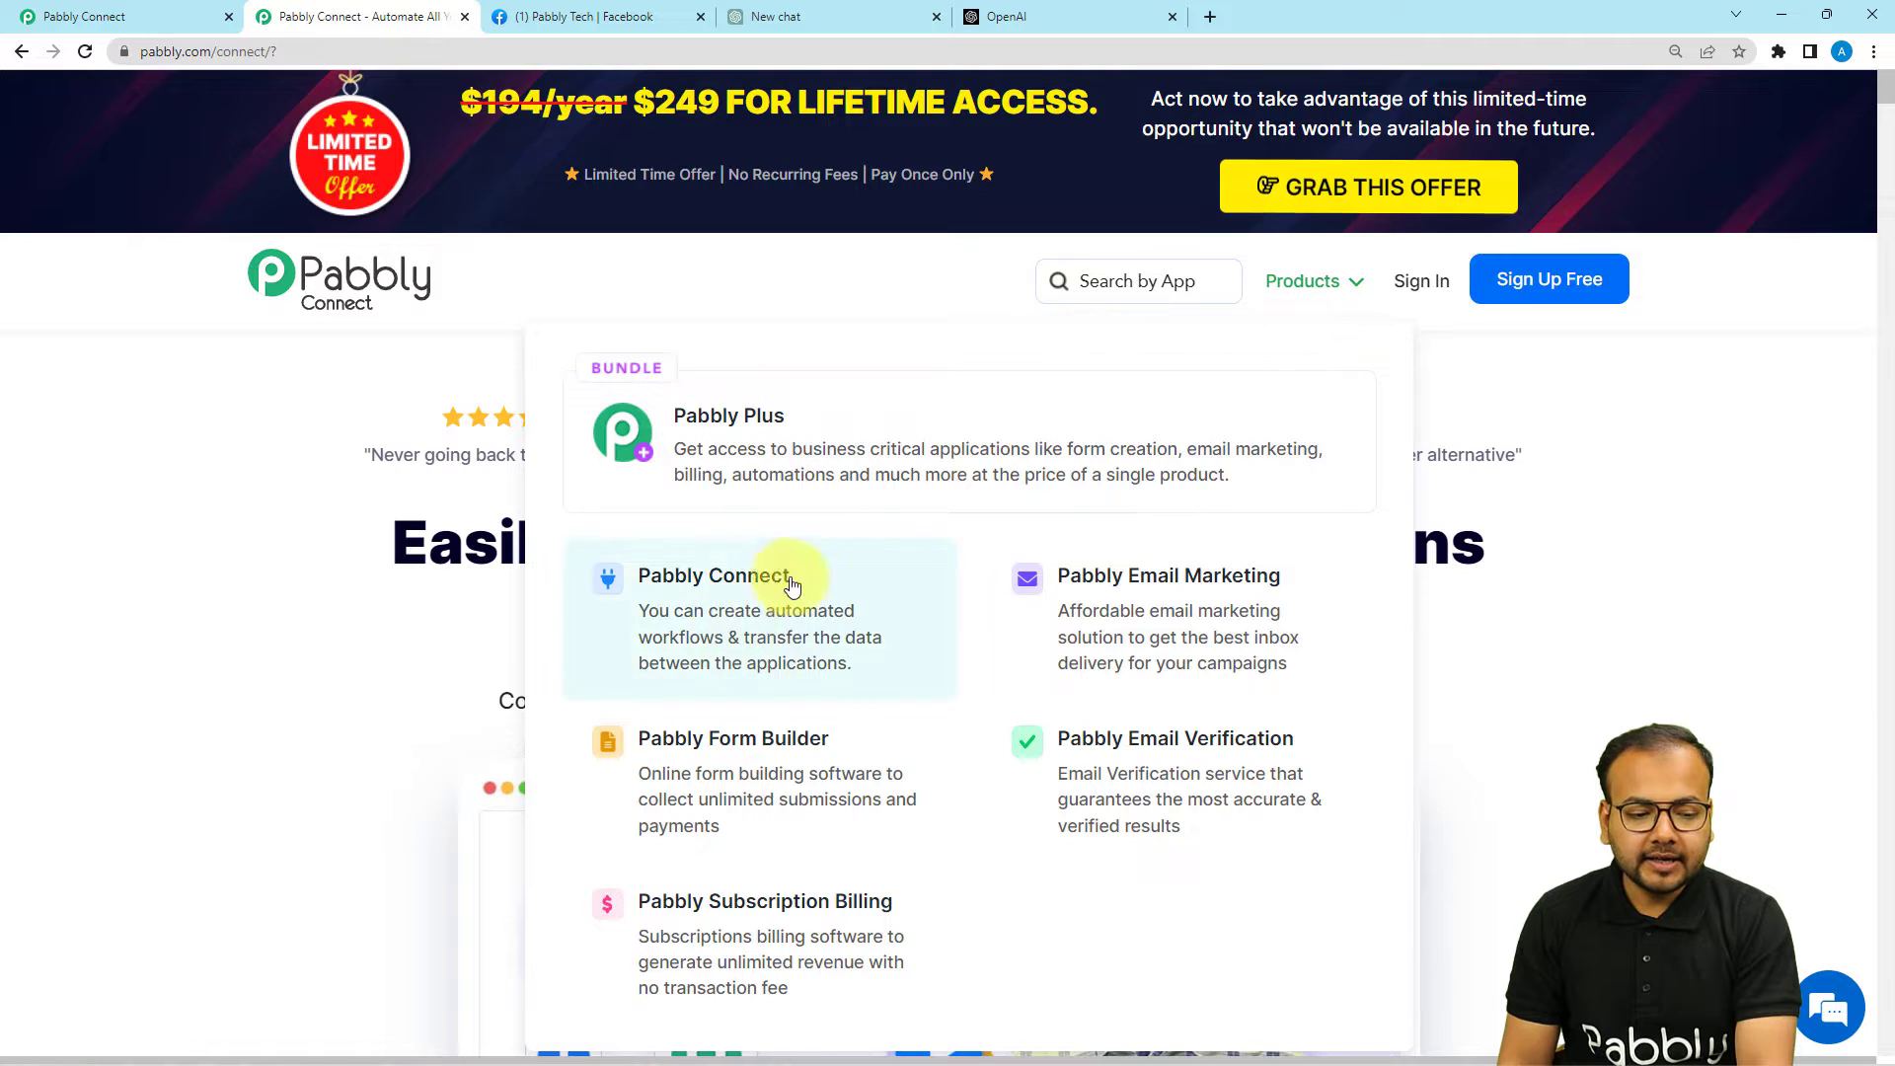
{"action": "left_click", "coordinate": [152, 20]}
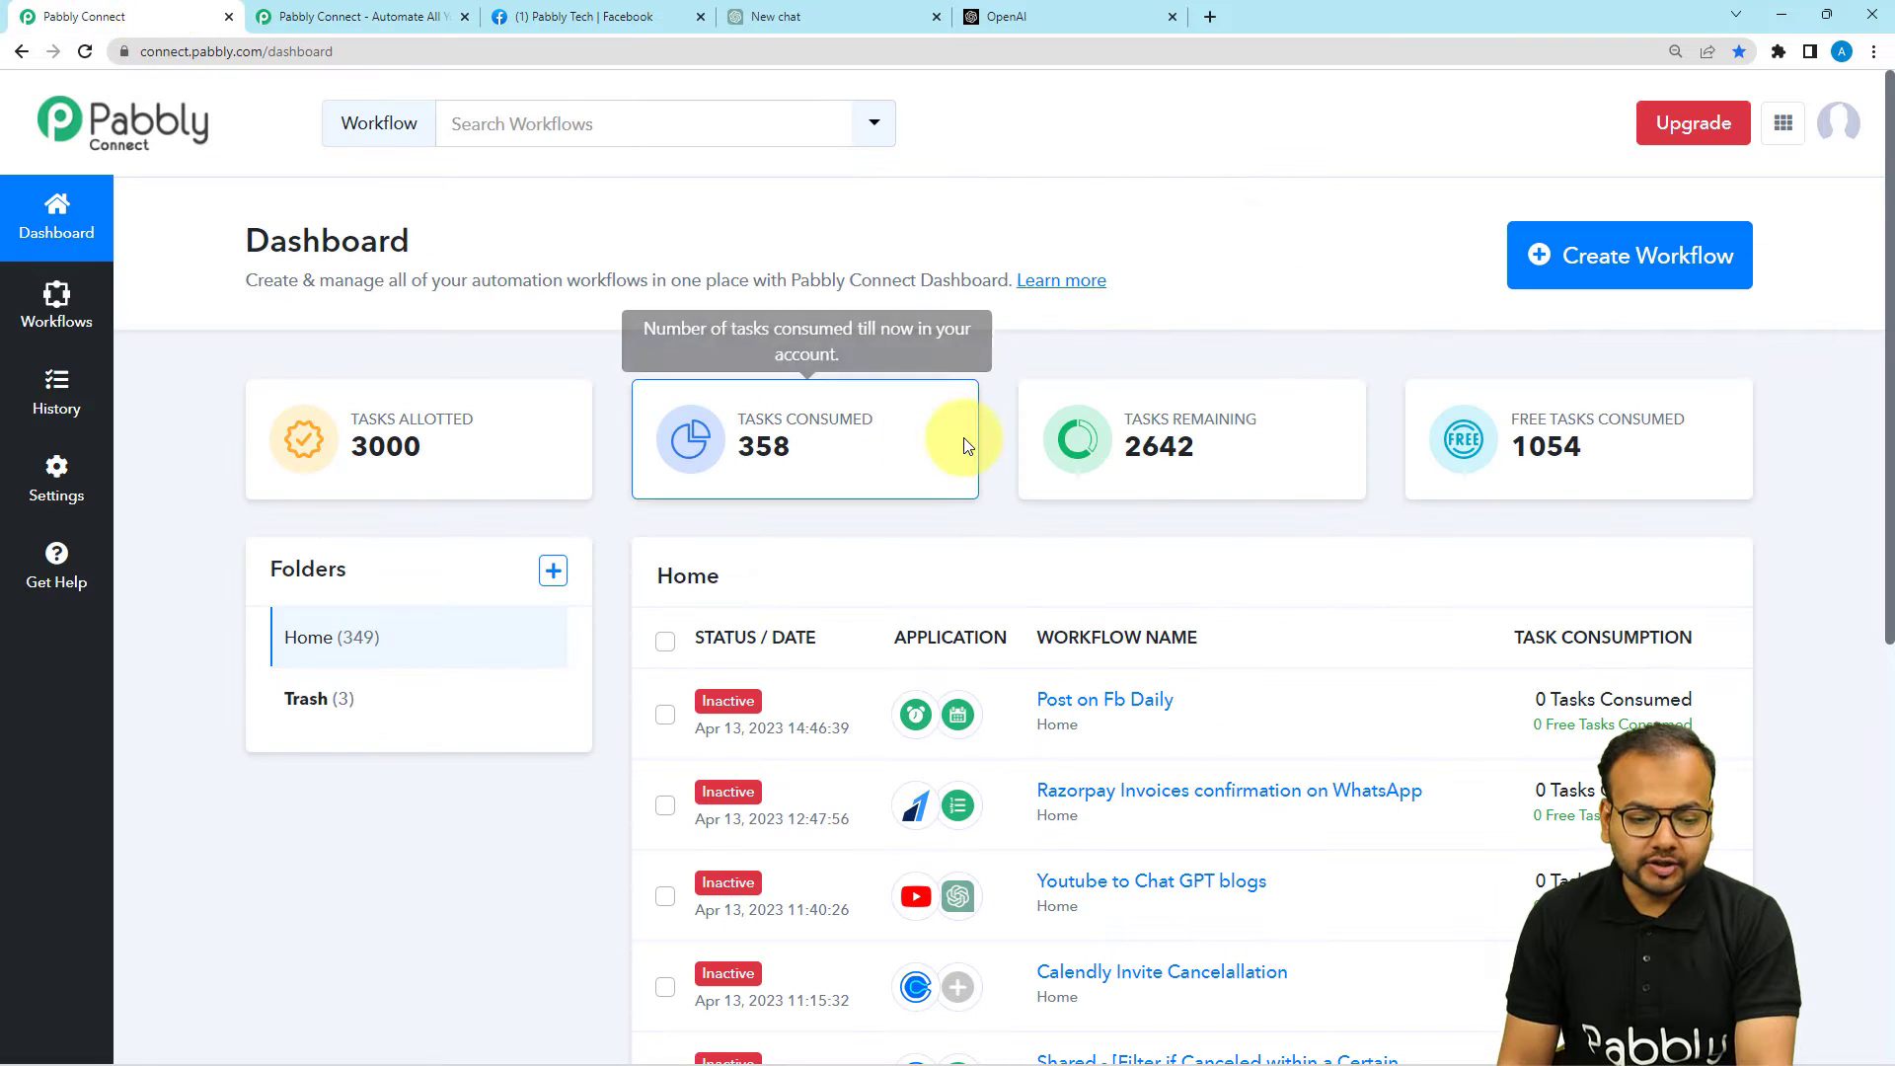
{"action": "left_click", "coordinate": [1609, 266]}
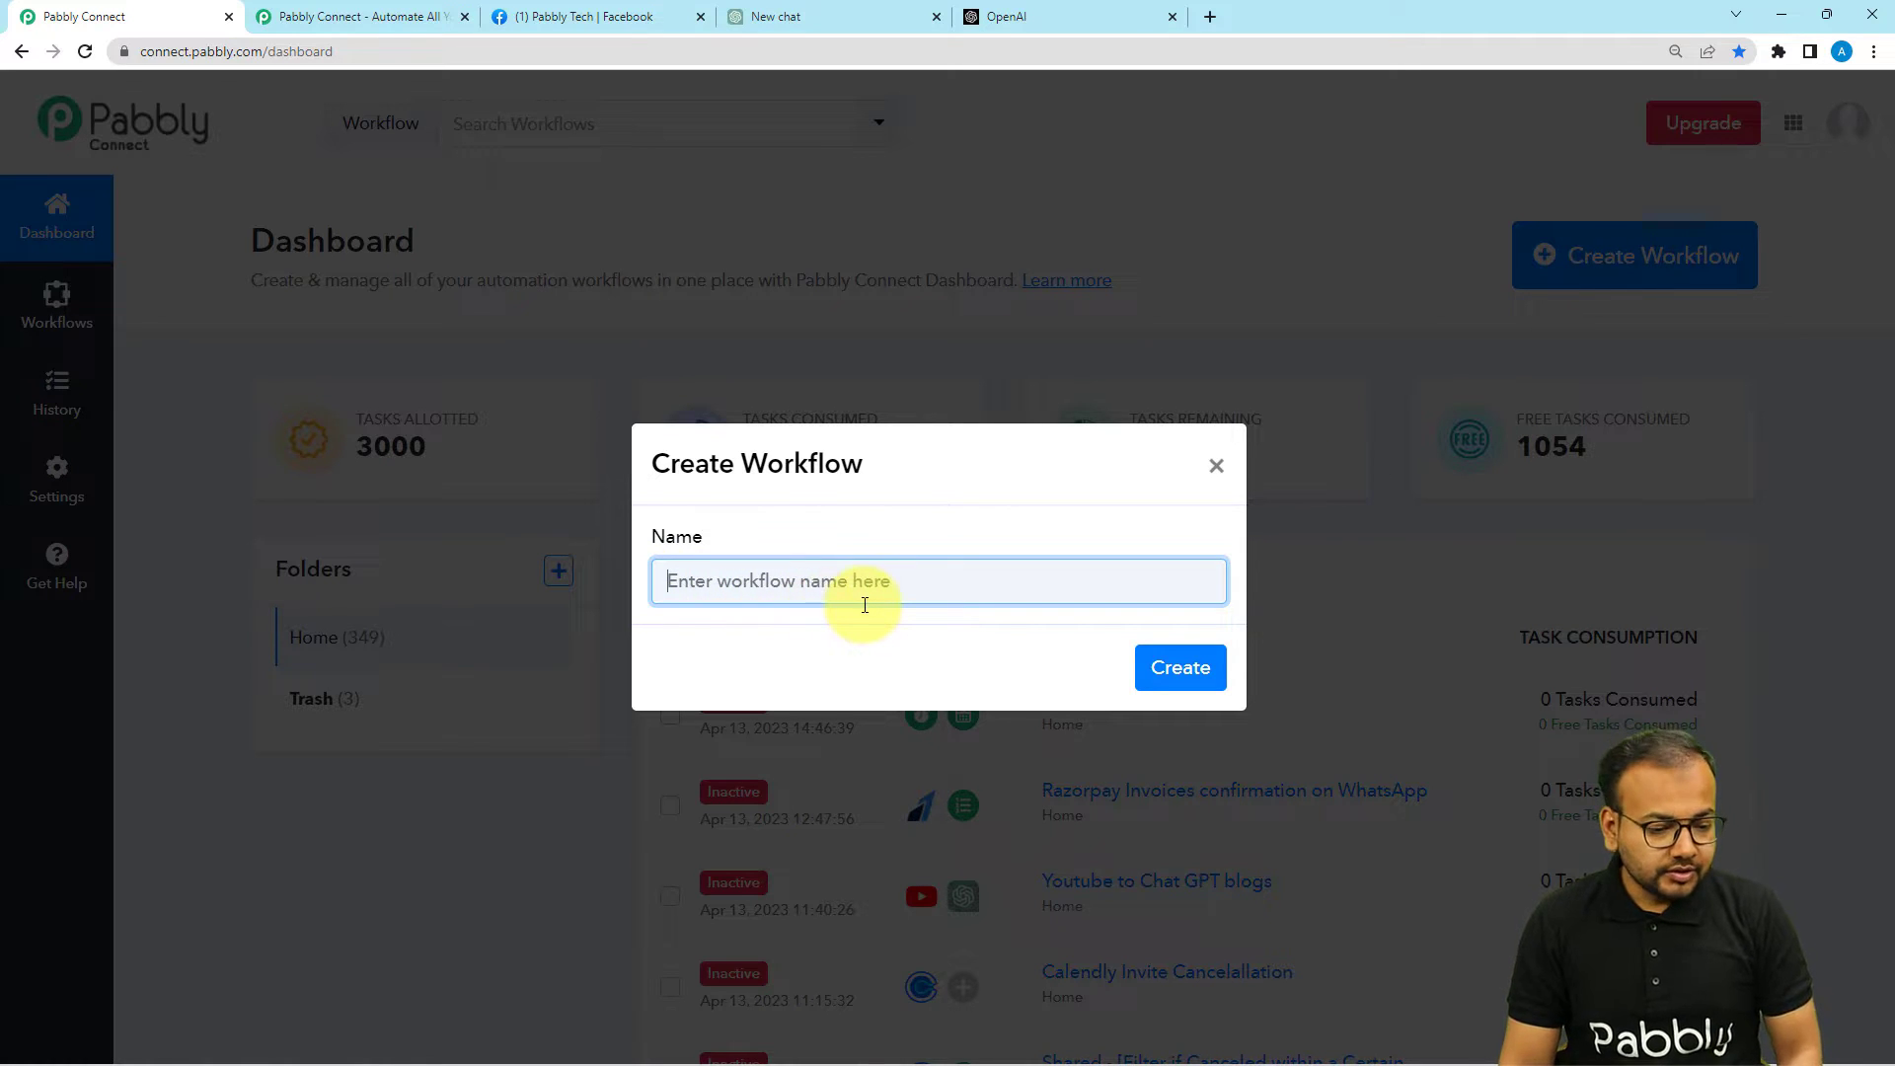
{"action": "type", "text": "Facebook ChatGPT Integration"}
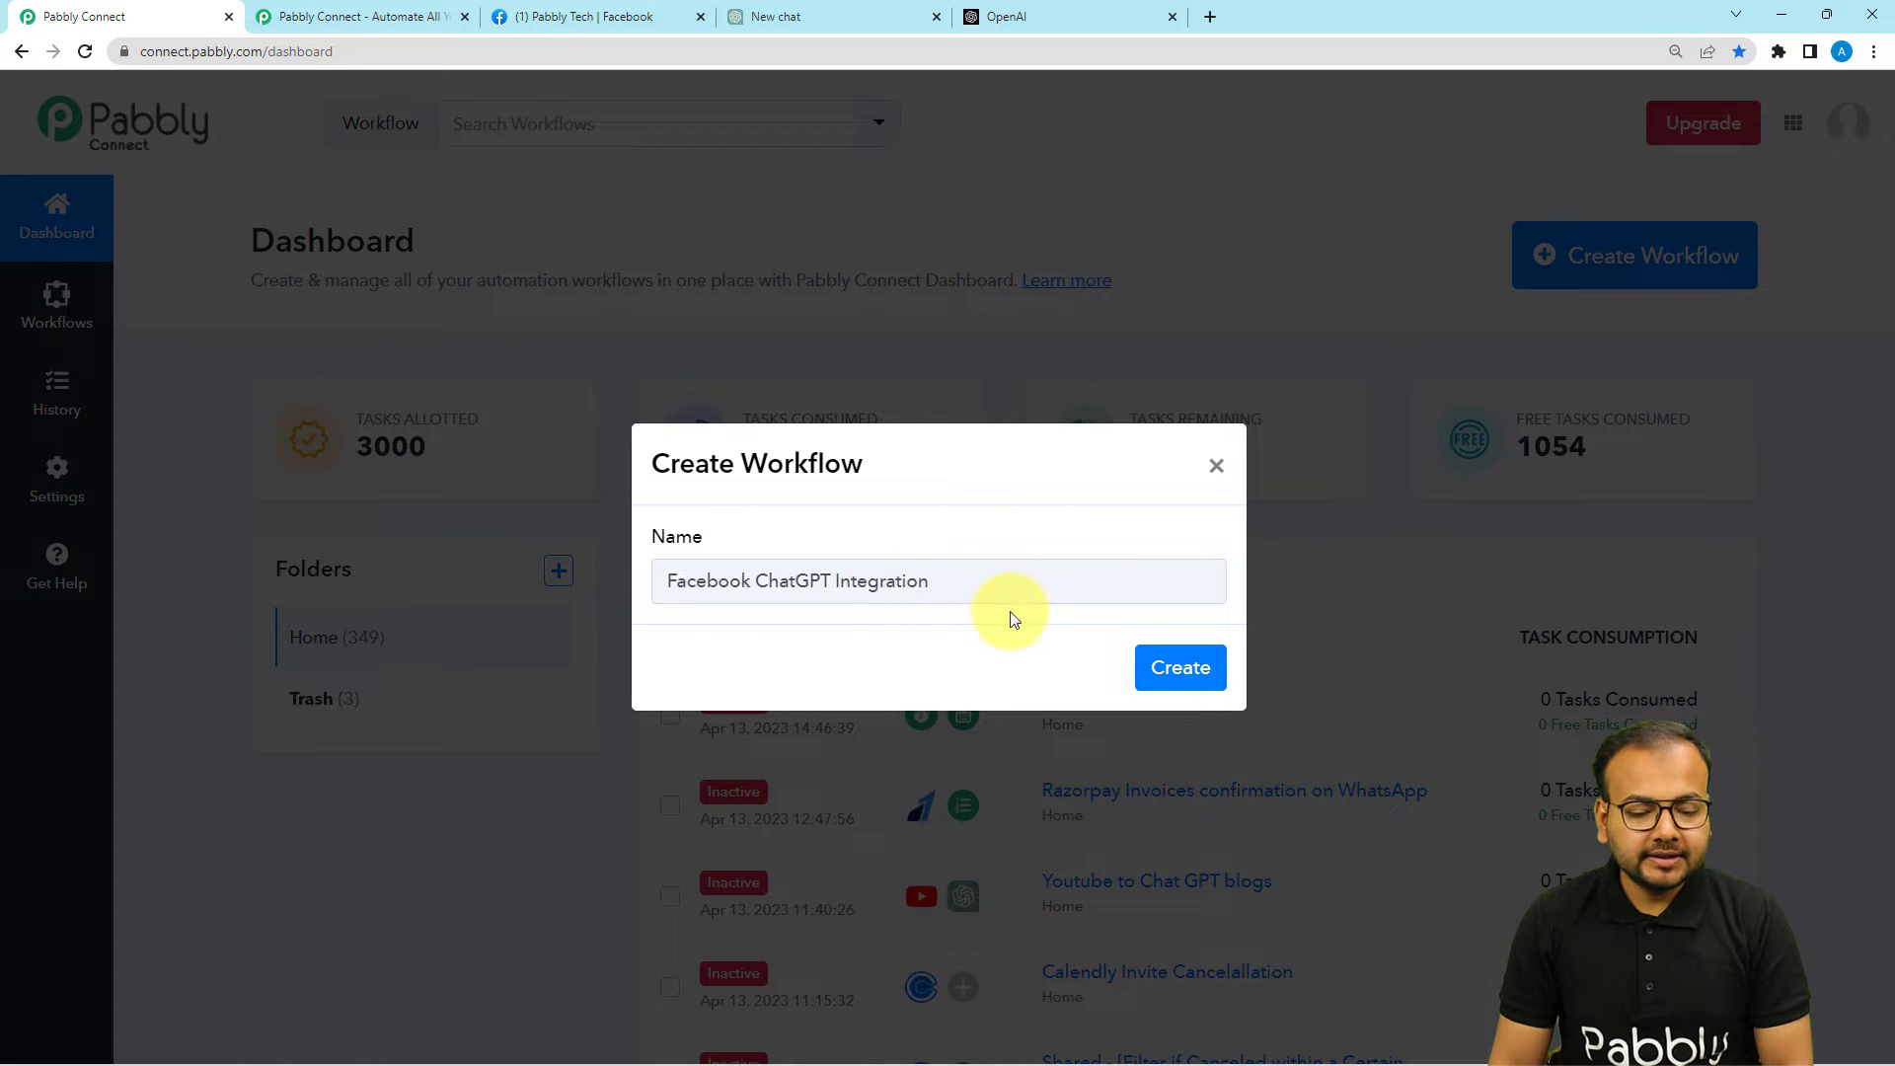
{"action": "left_click", "coordinate": [1181, 665]}
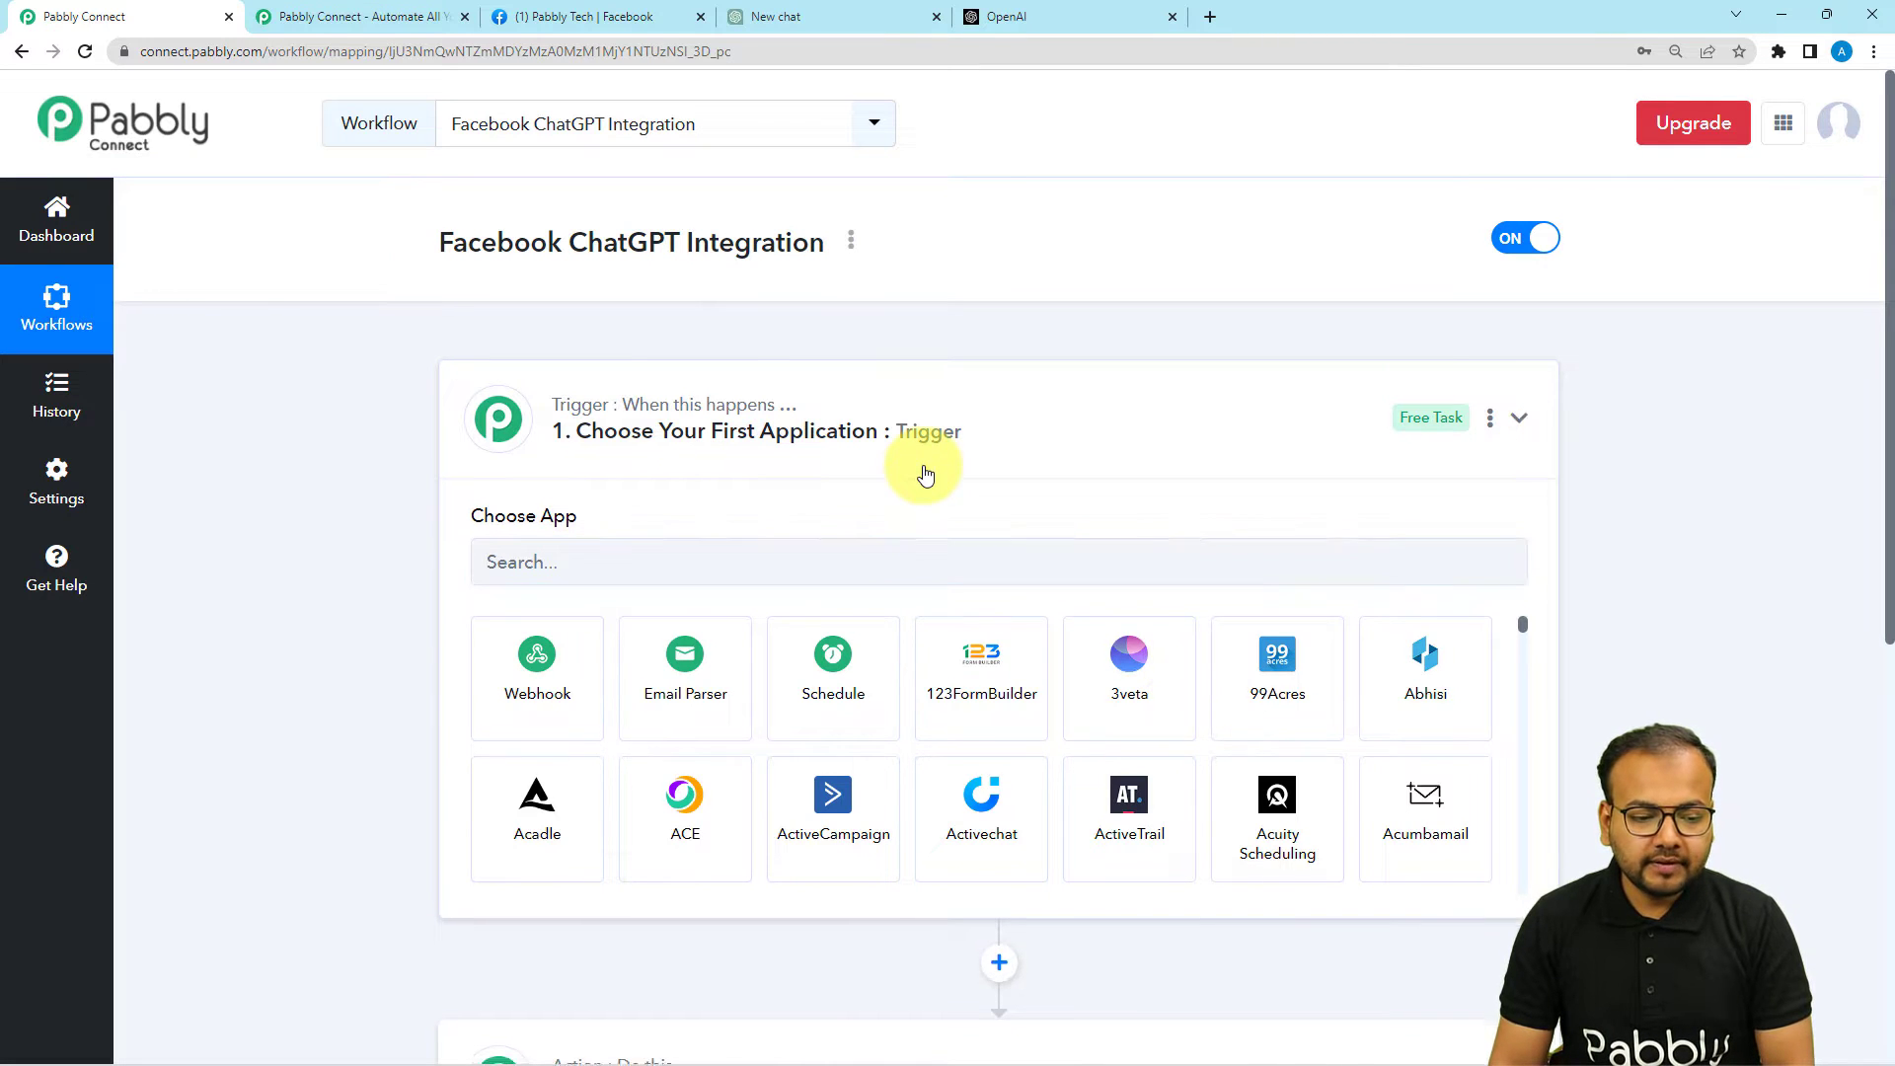
- Examine the new workflow's trigger and action sections and the apps offered in each
{"action": "left_click", "coordinate": [926, 475]}
{"action": "mouse_move", "coordinate": [552, 425]}
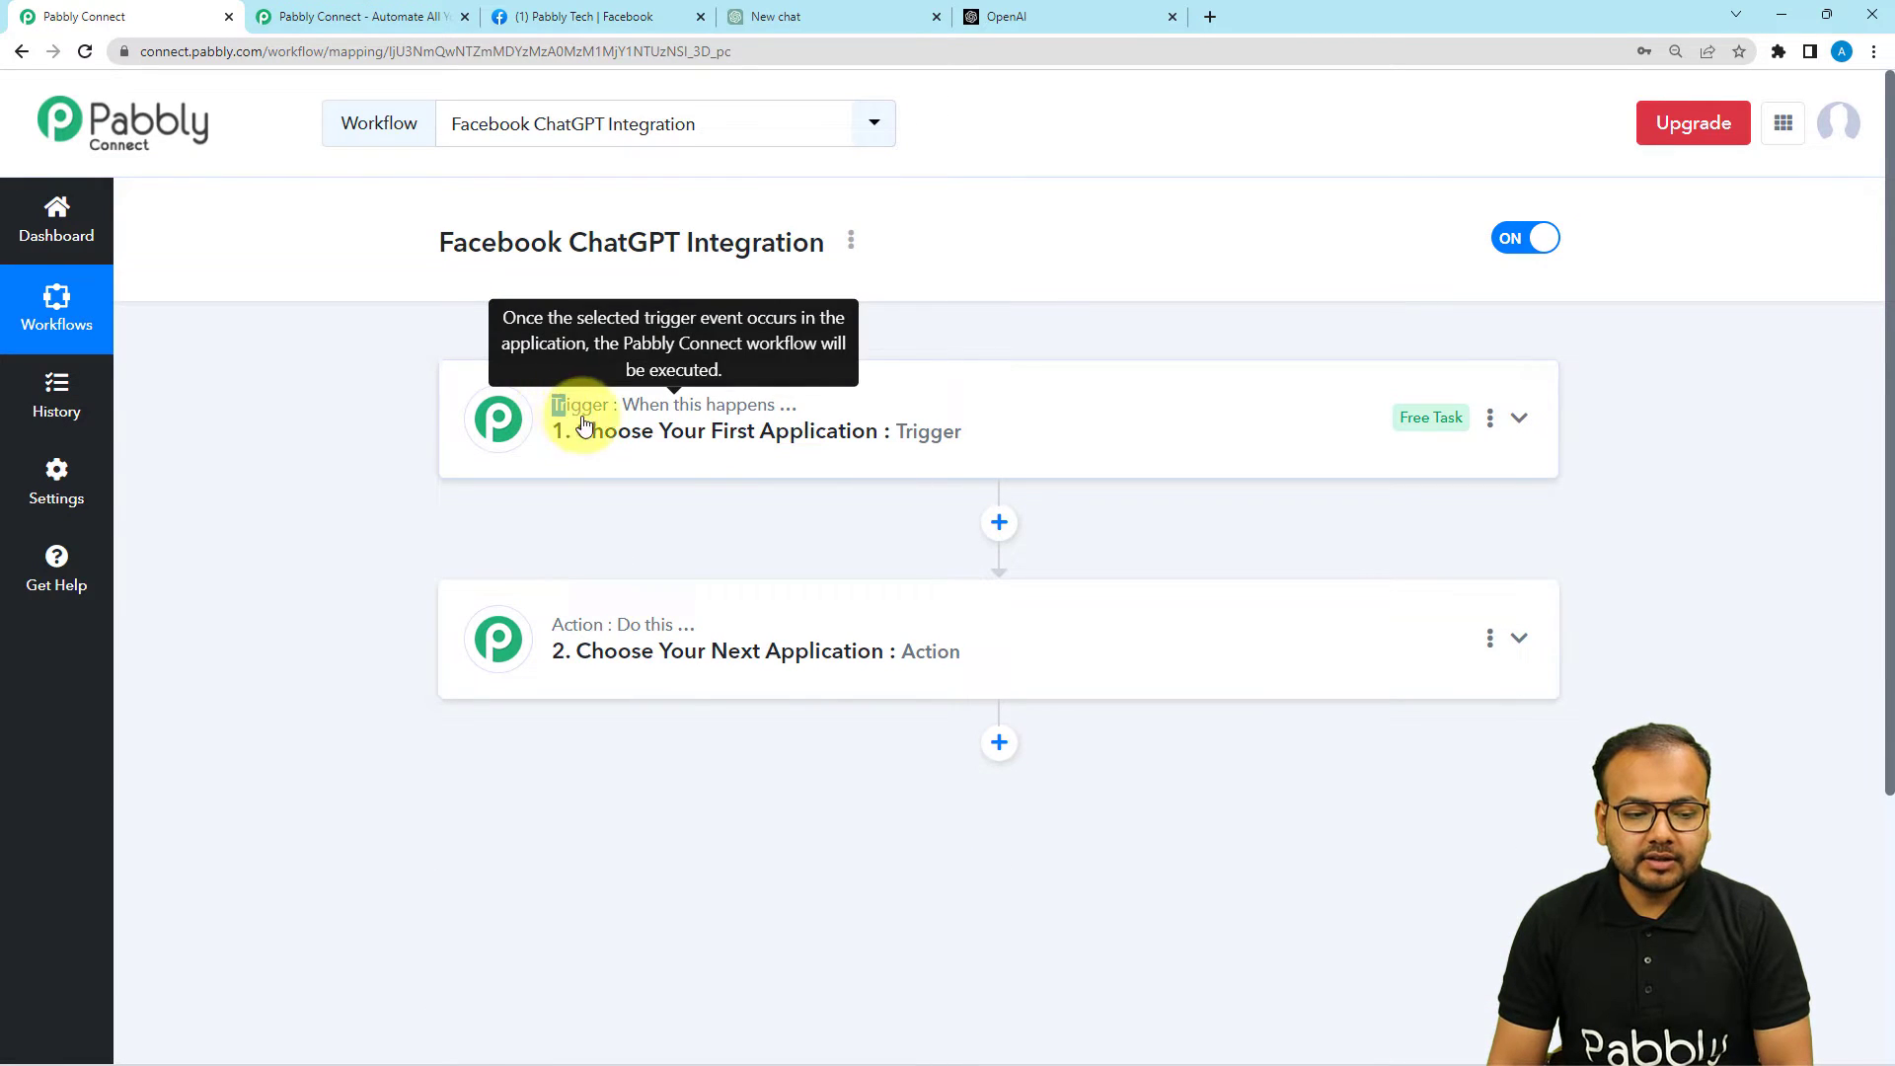
{"action": "left_click_drag", "start_coordinate": [583, 424], "coordinate": [602, 431]}
{"action": "scroll", "coordinate": [543, 829], "scroll_direction": "down", "scroll_amount": 5}
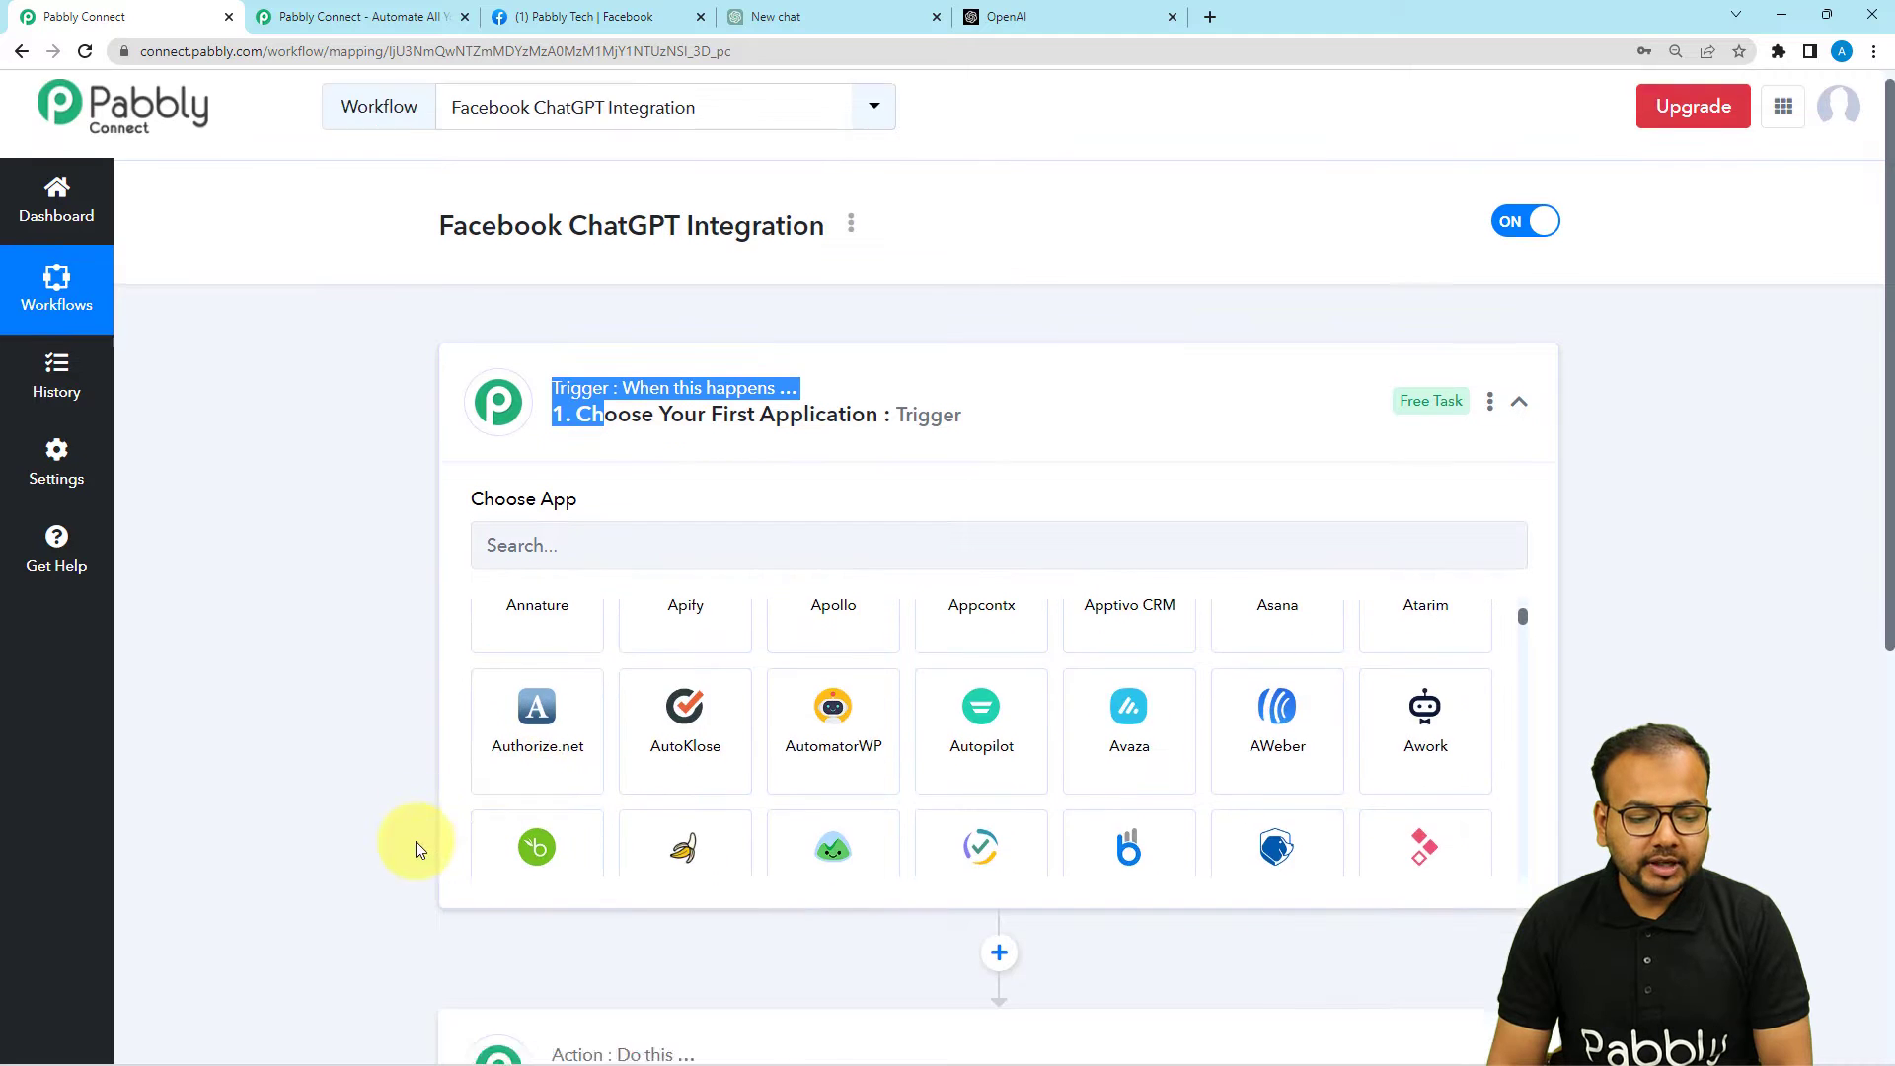
{"action": "scroll", "coordinate": [416, 841], "scroll_direction": "down", "scroll_amount": 4}
{"action": "double_click", "coordinate": [577, 677]}
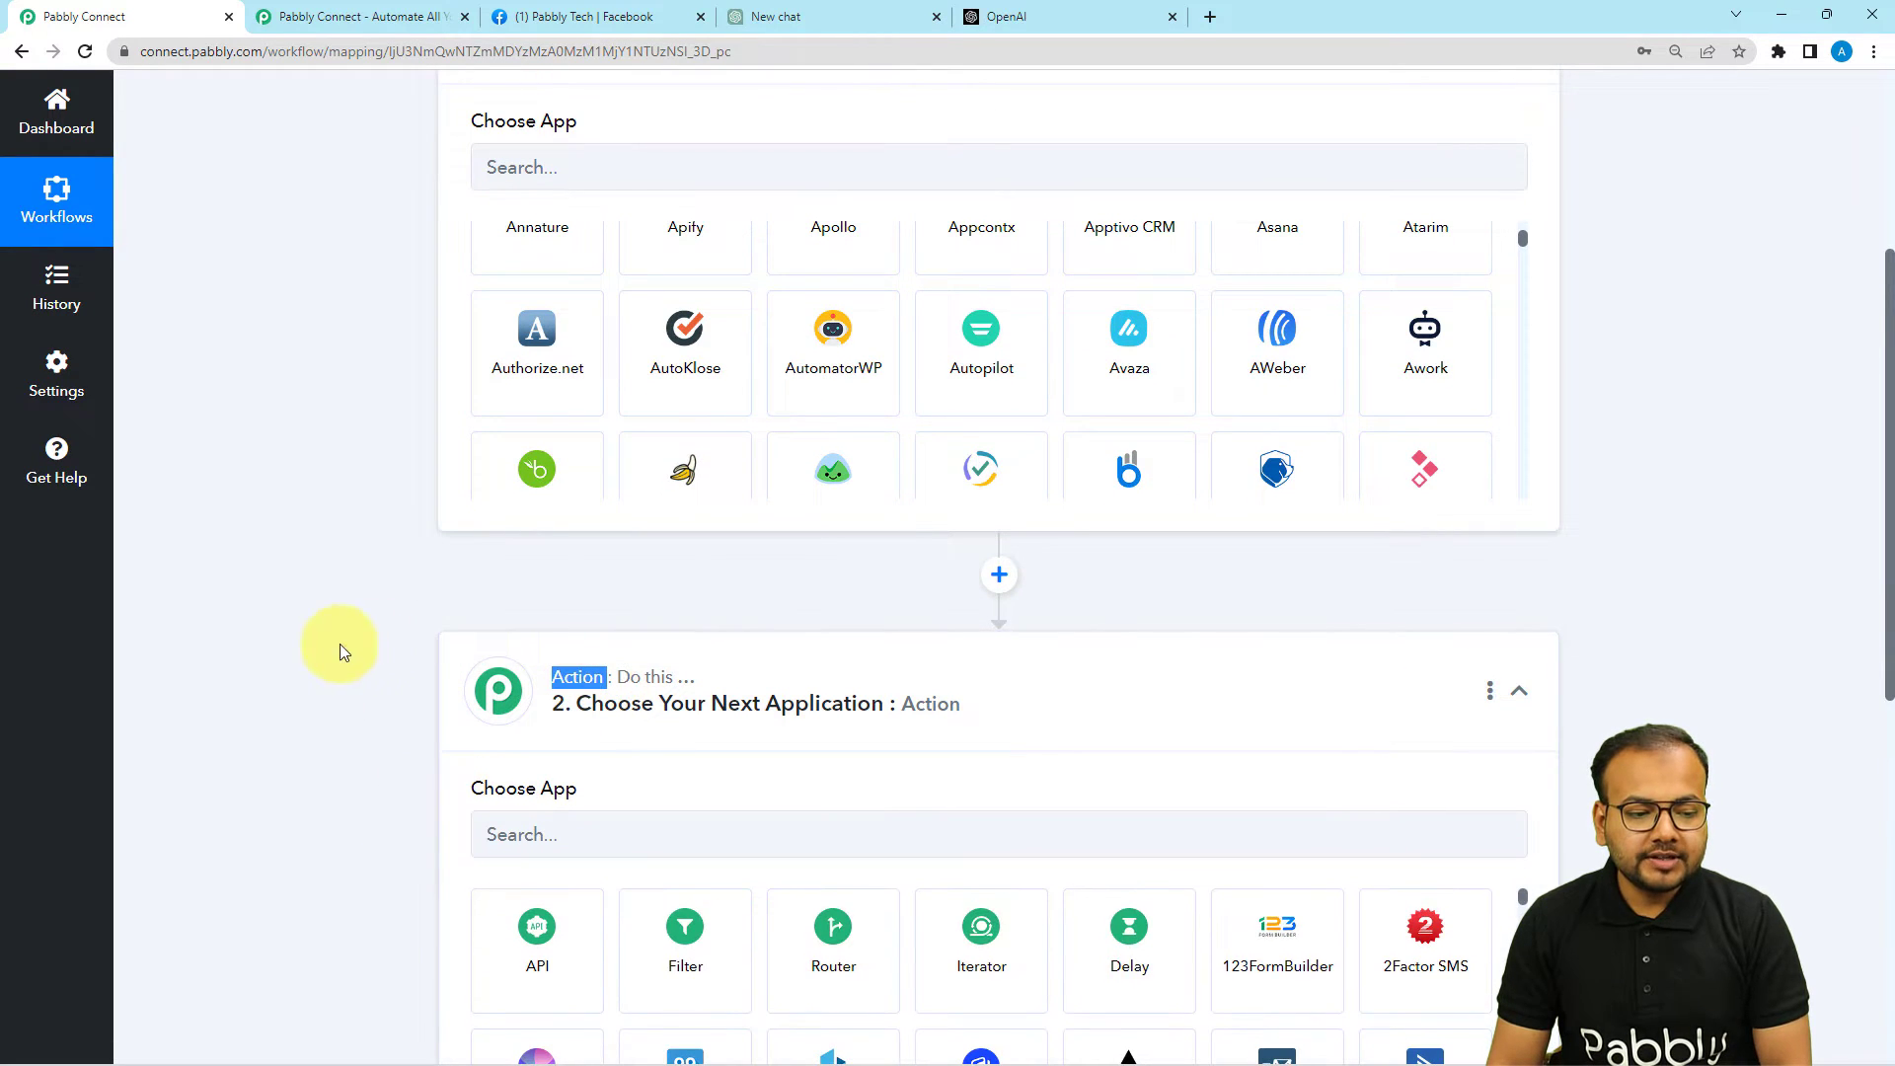
{"action": "scroll", "coordinate": [277, 666], "scroll_direction": "up", "scroll_amount": 3}
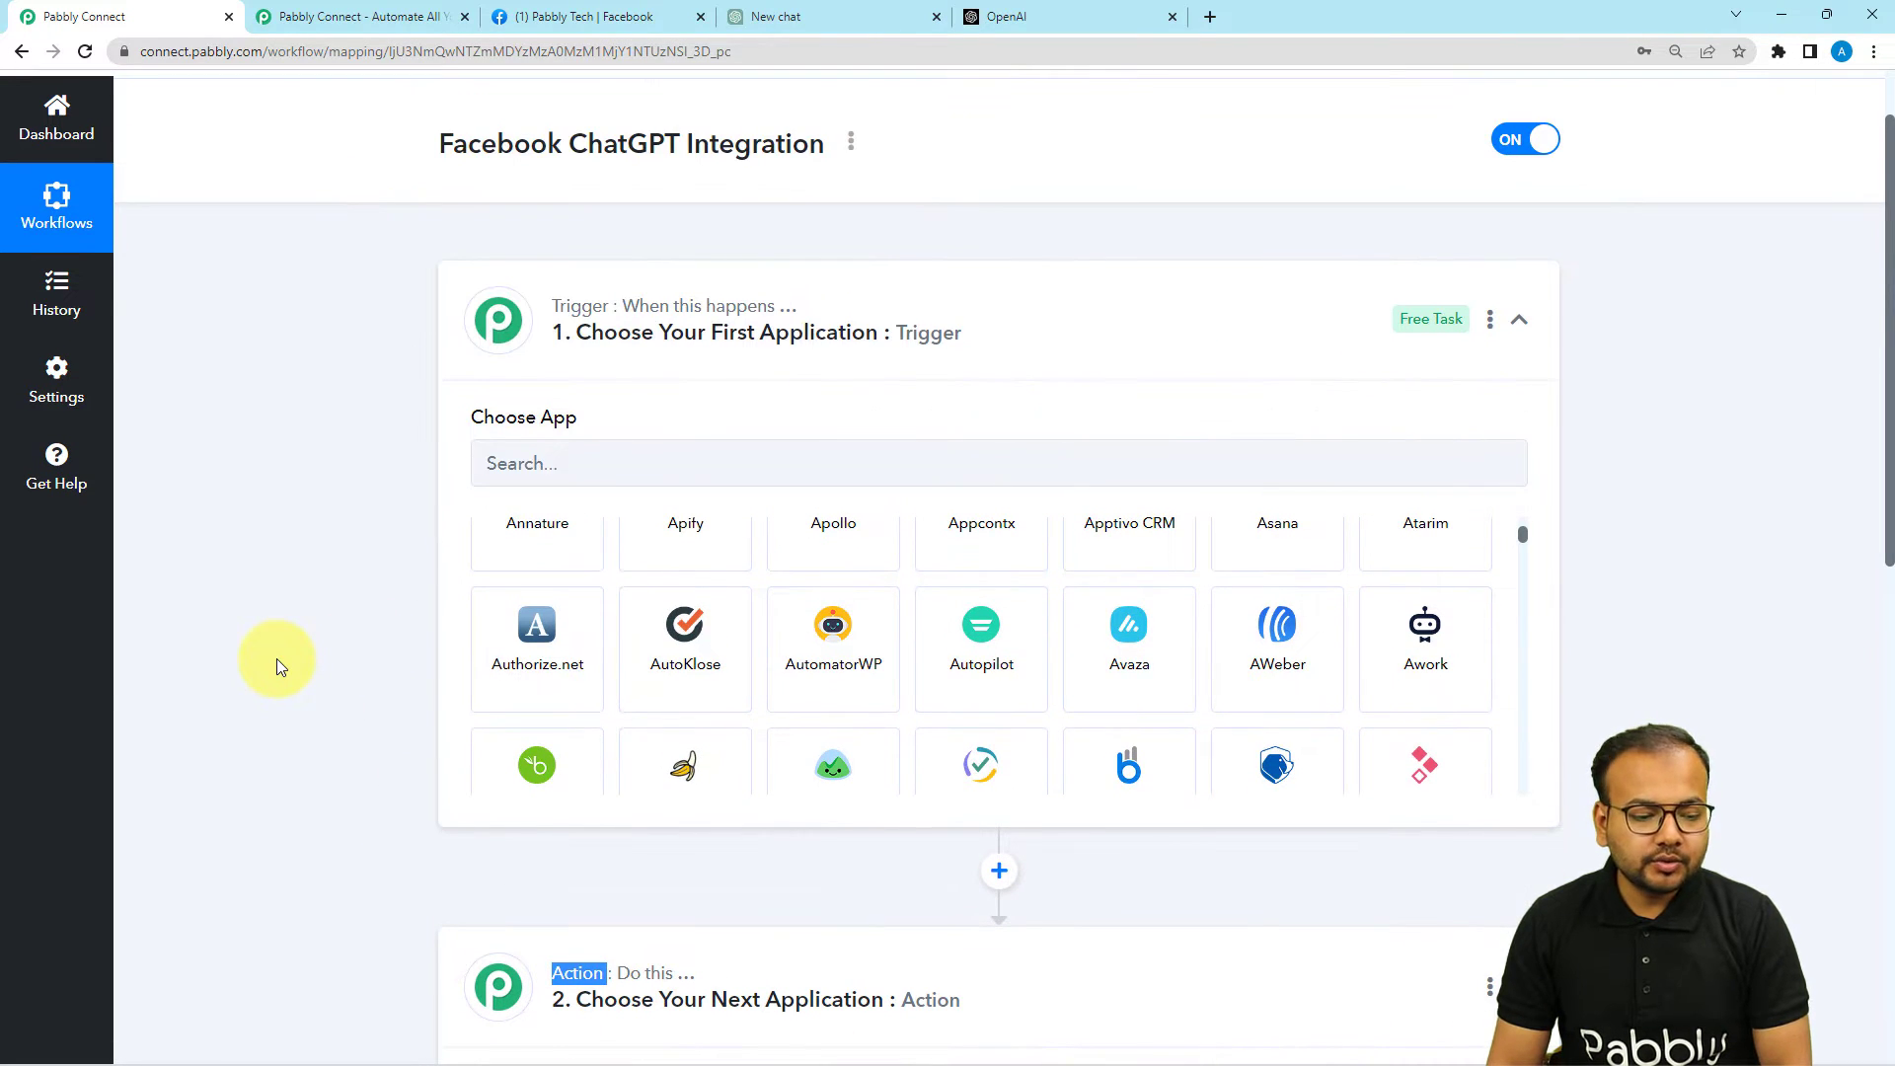
{"action": "scroll", "coordinate": [286, 642], "scroll_direction": "down", "scroll_amount": 5}
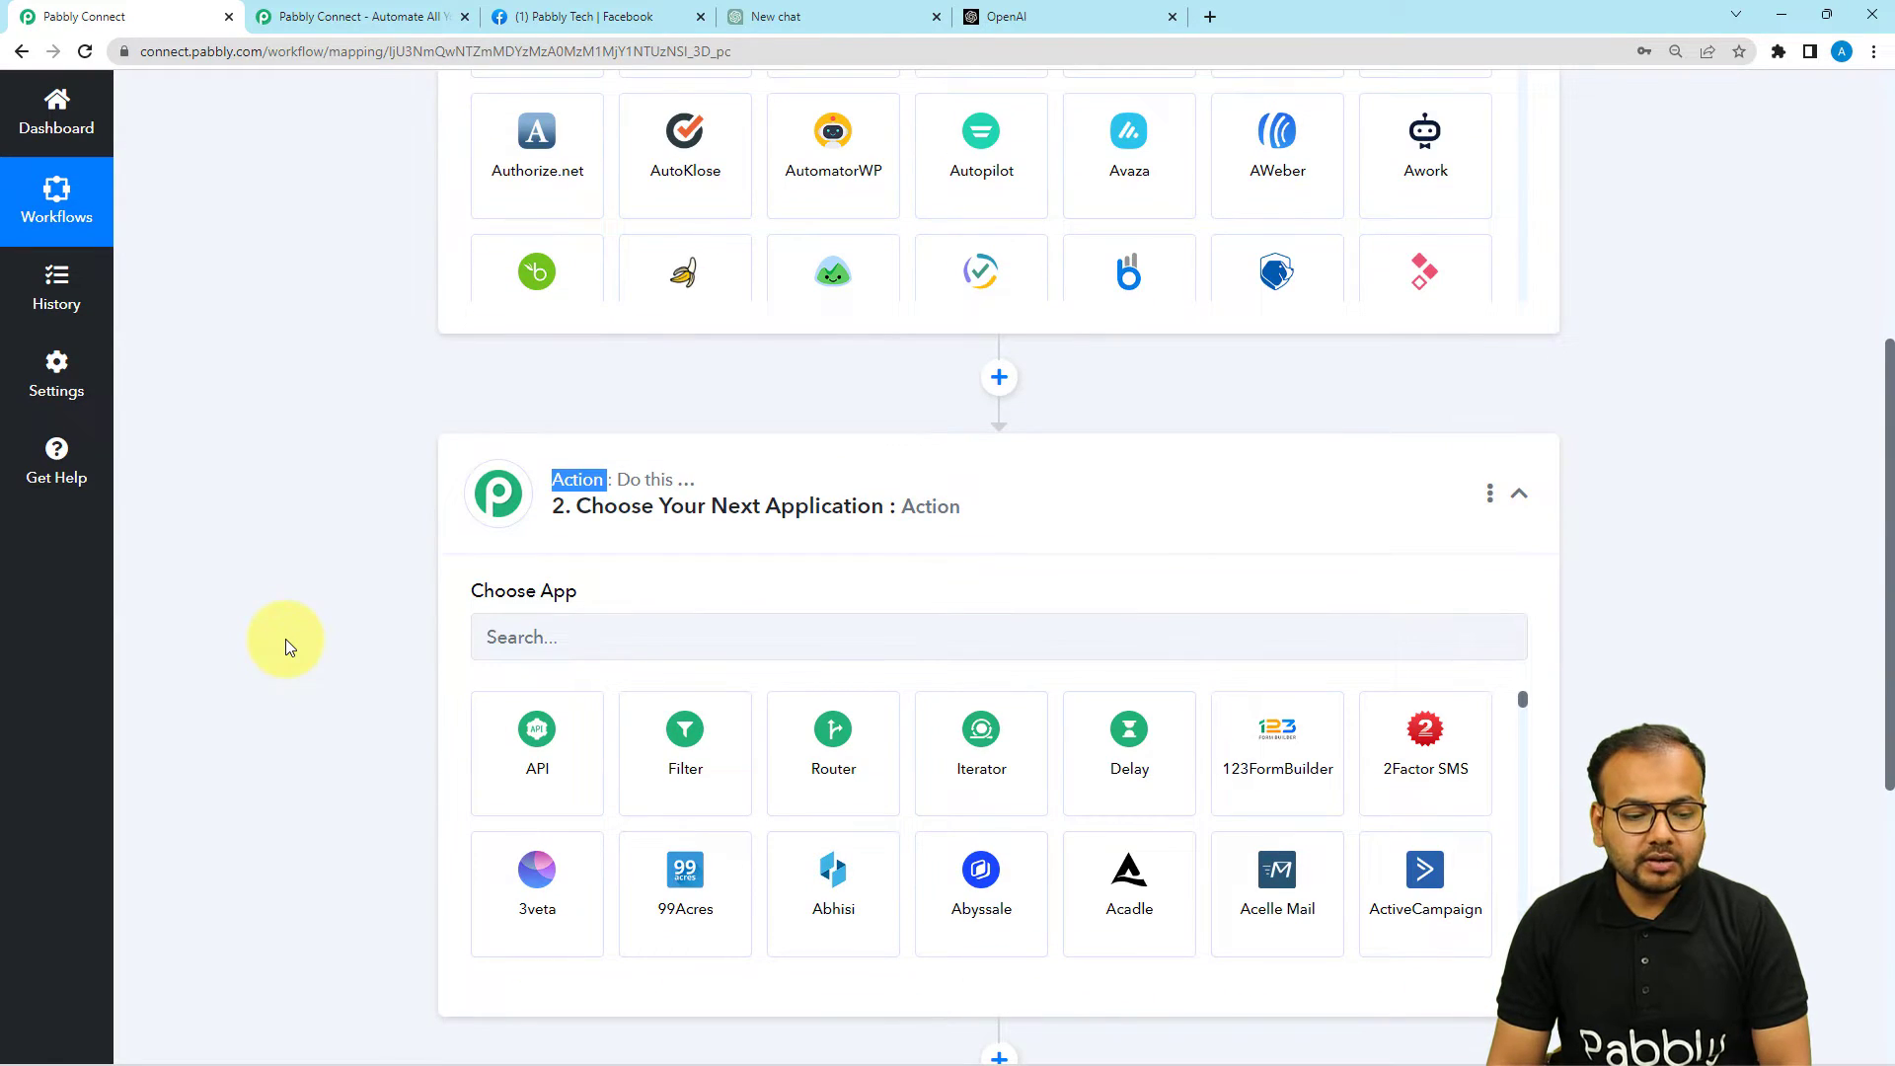
{"action": "scroll", "coordinate": [286, 642], "scroll_direction": "down", "scroll_amount": 2}
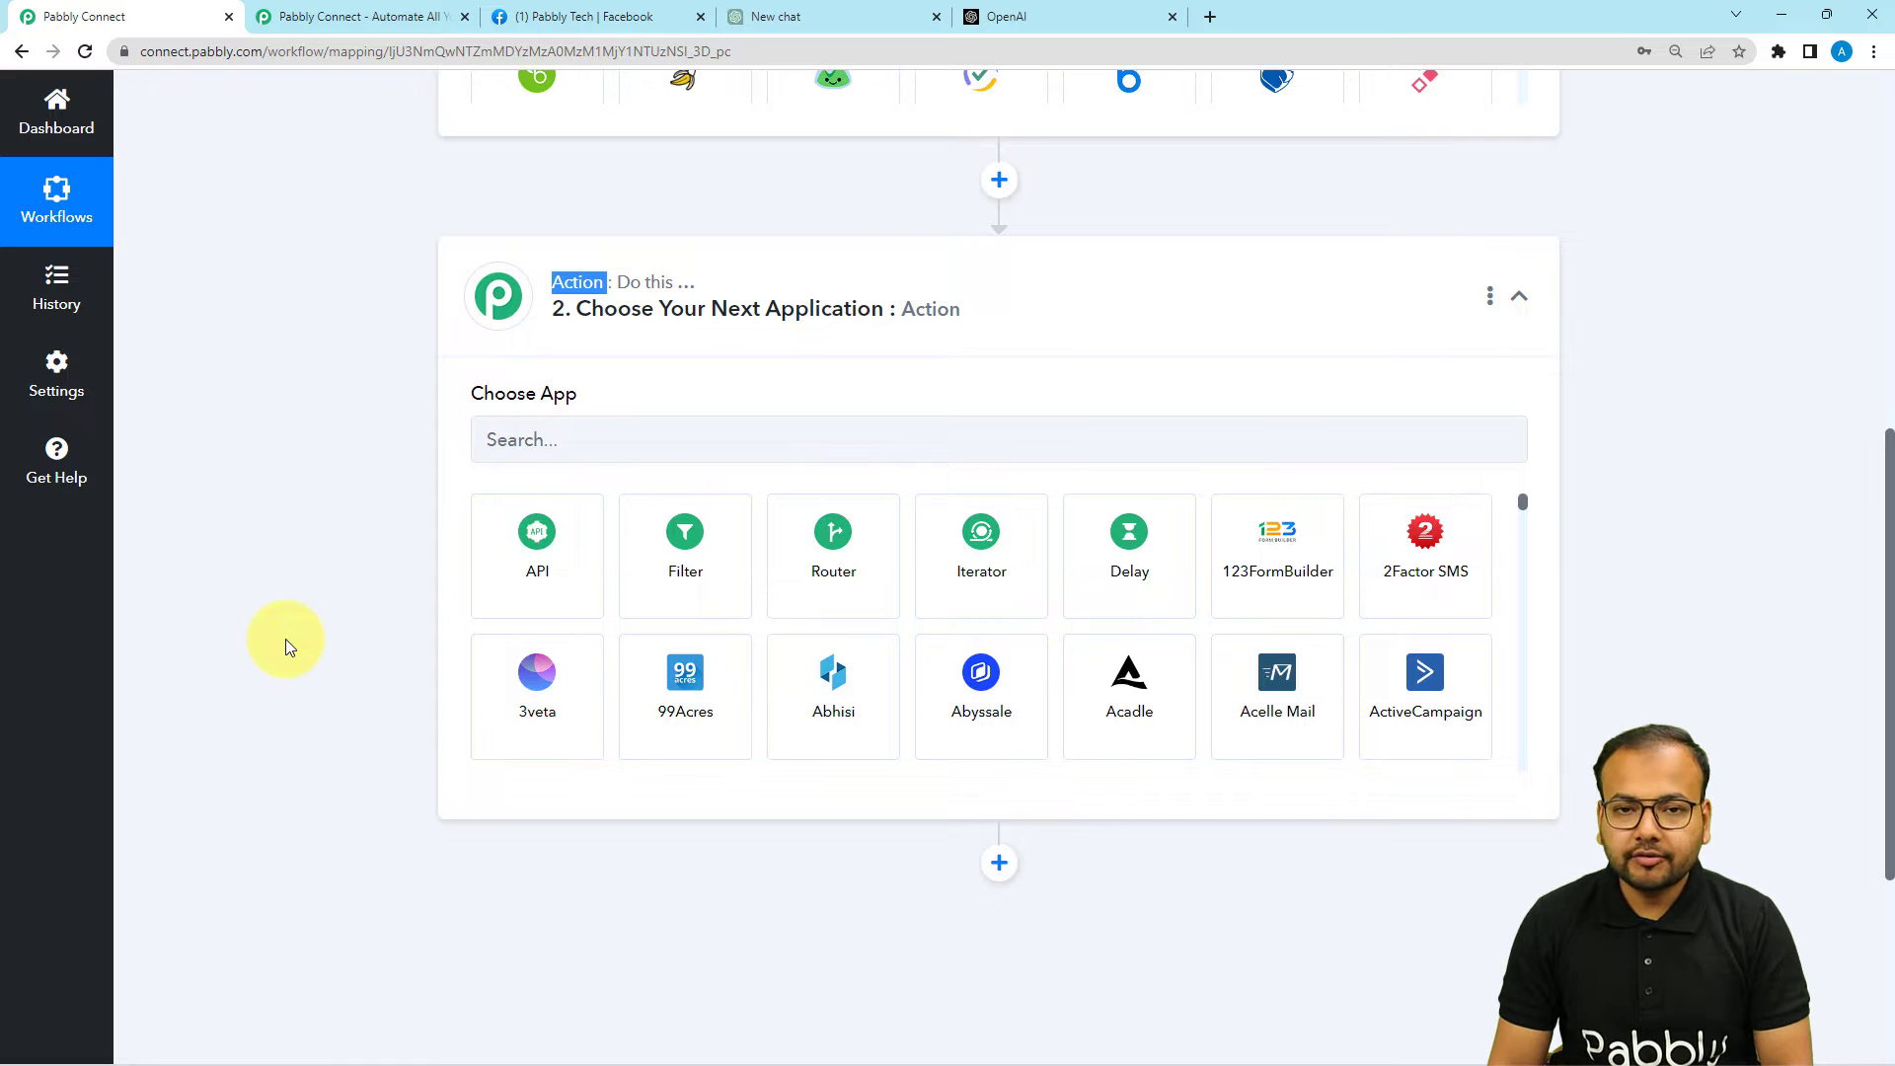
{"action": "scroll", "coordinate": [286, 645], "scroll_direction": "up", "scroll_amount": 8}
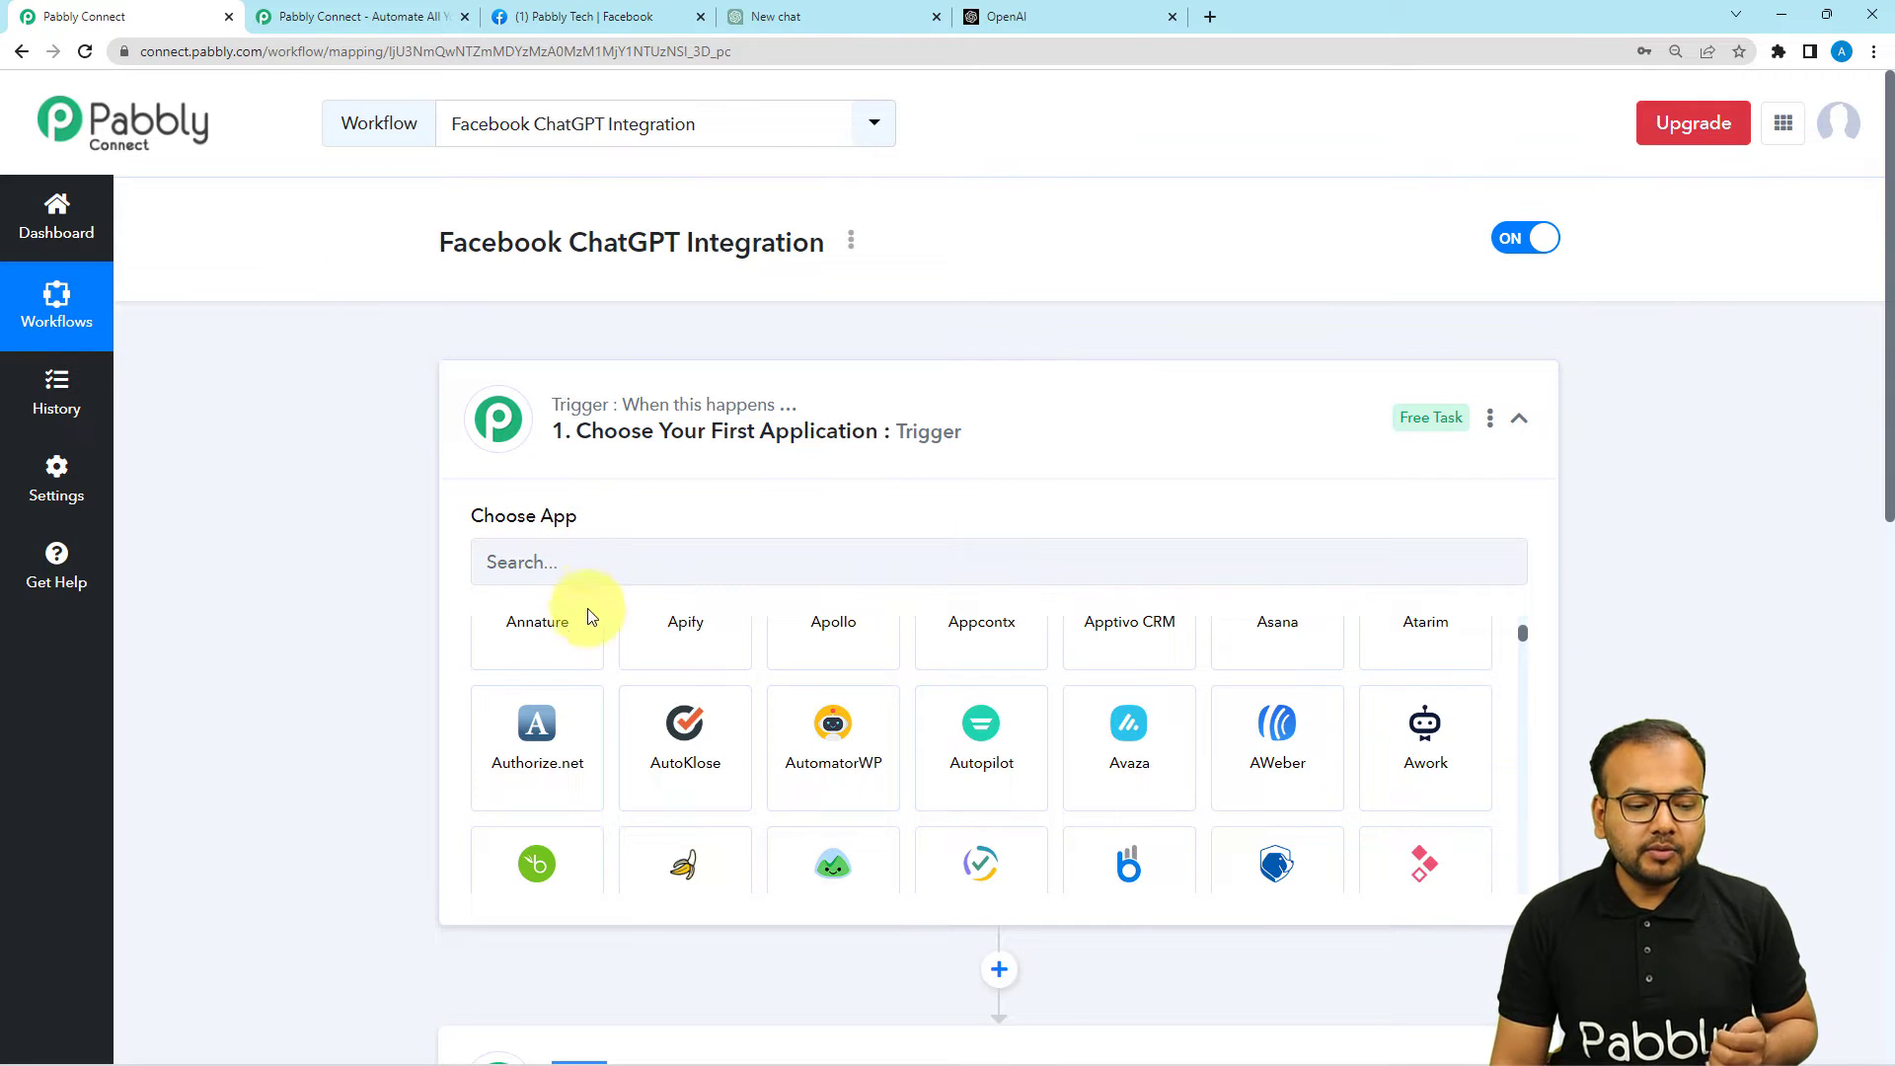
{"action": "scroll", "coordinate": [589, 616], "scroll_direction": "up", "scroll_amount": 3}
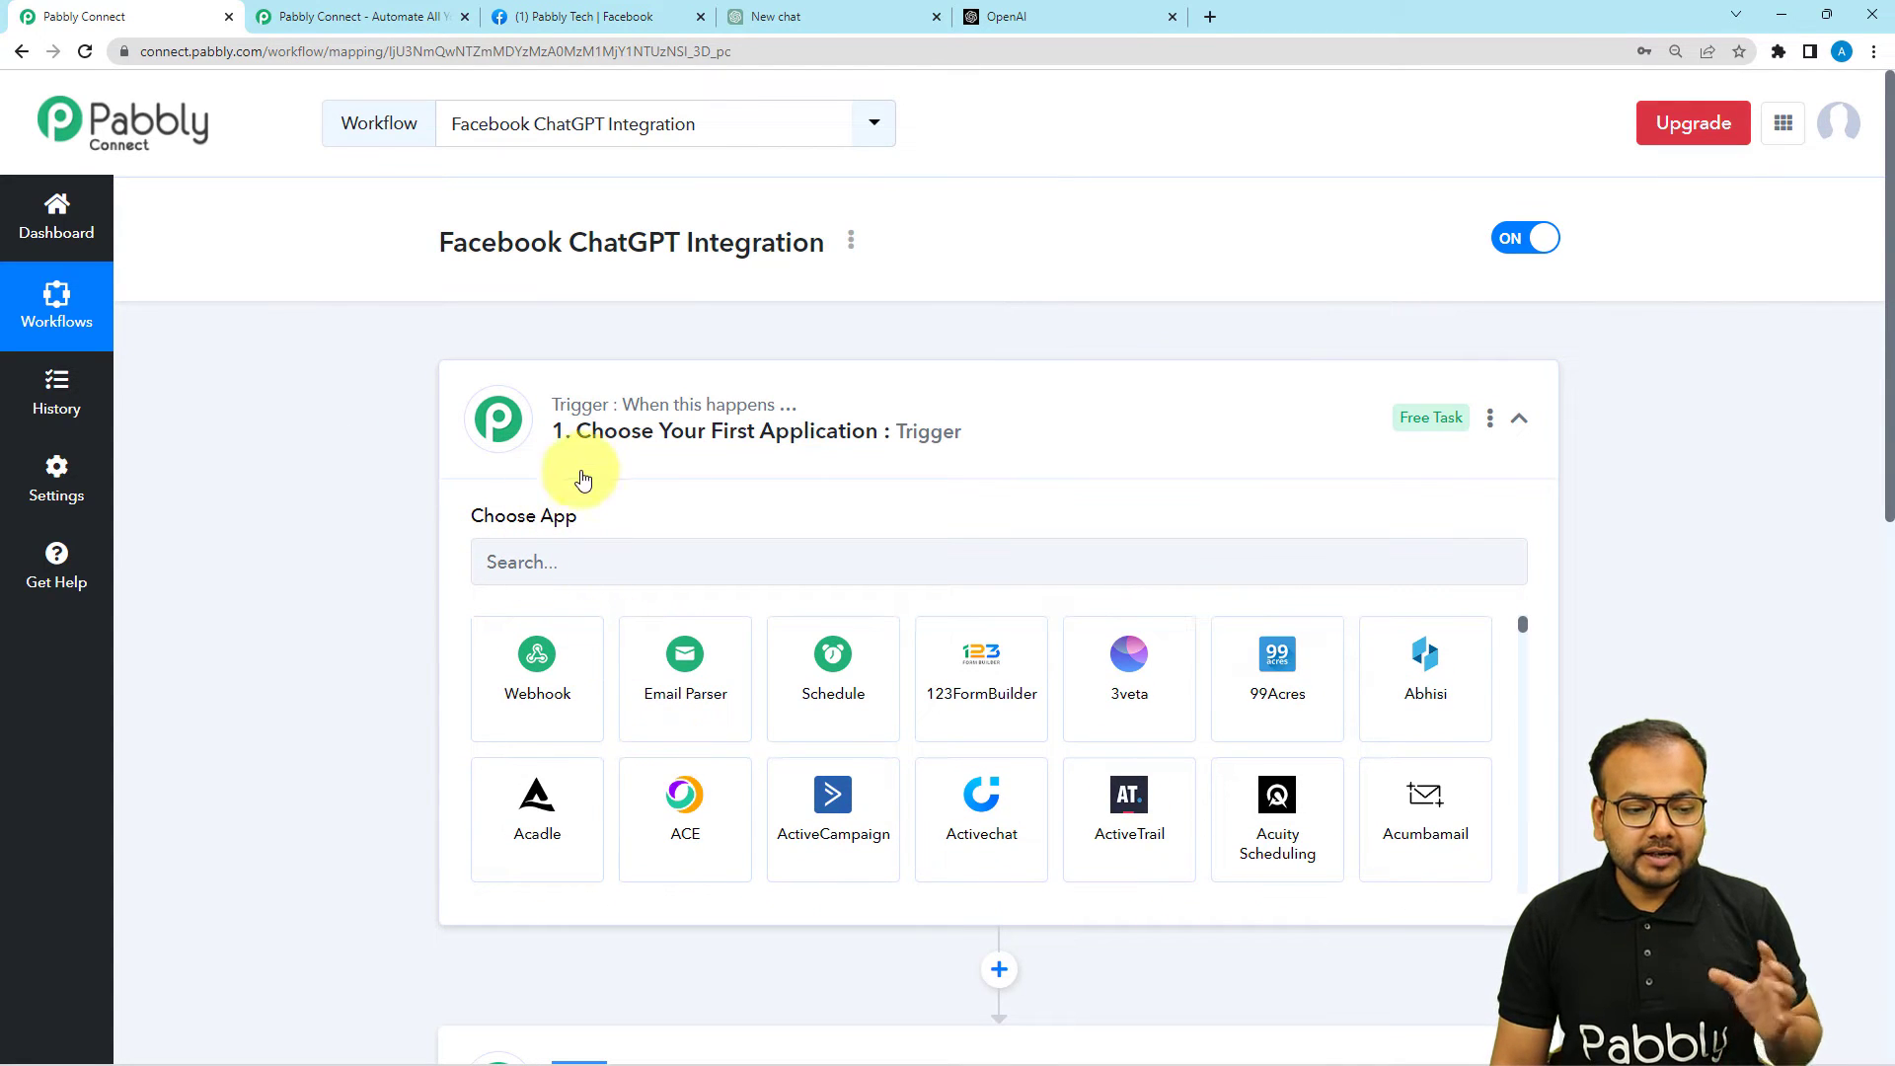
- Choose Schedule by Pabbly as the trigger app and set the workflow to run every day
{"action": "left_click", "coordinate": [842, 676]}
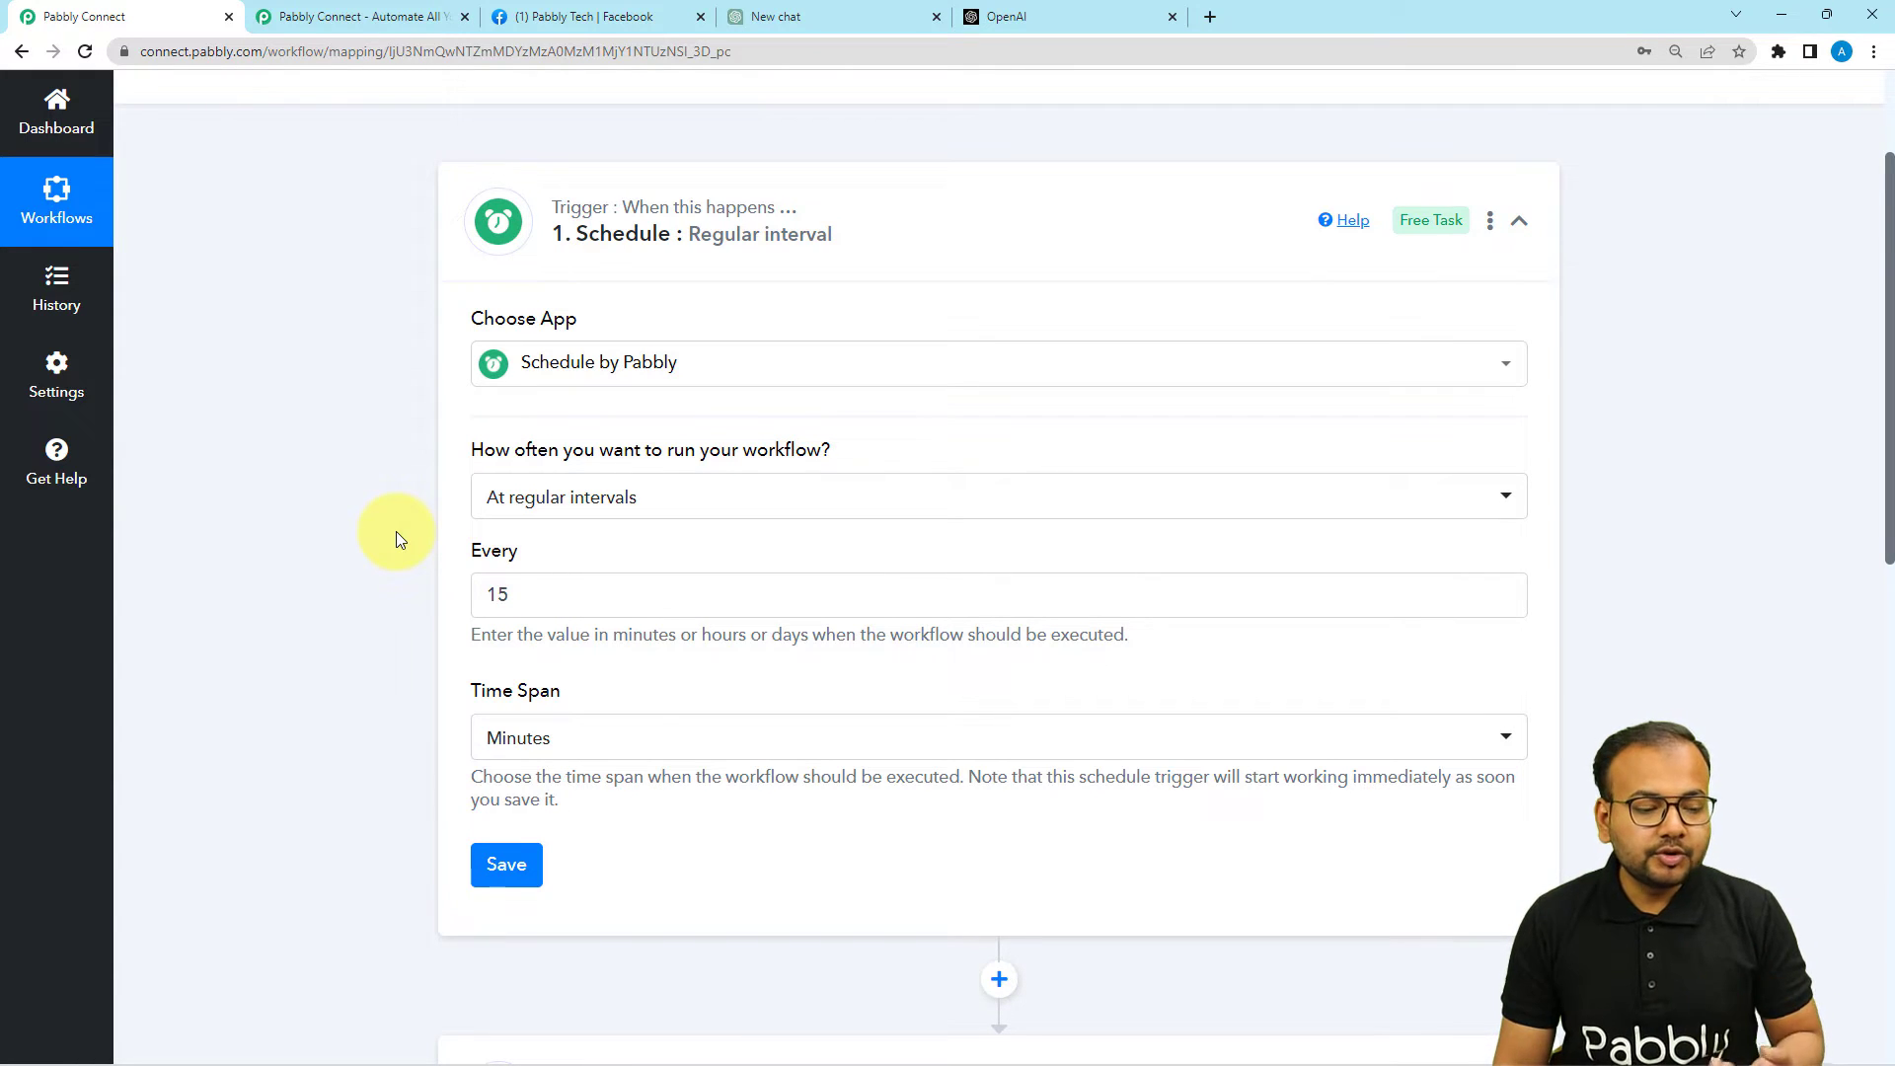
{"action": "left_click", "coordinate": [591, 518]}
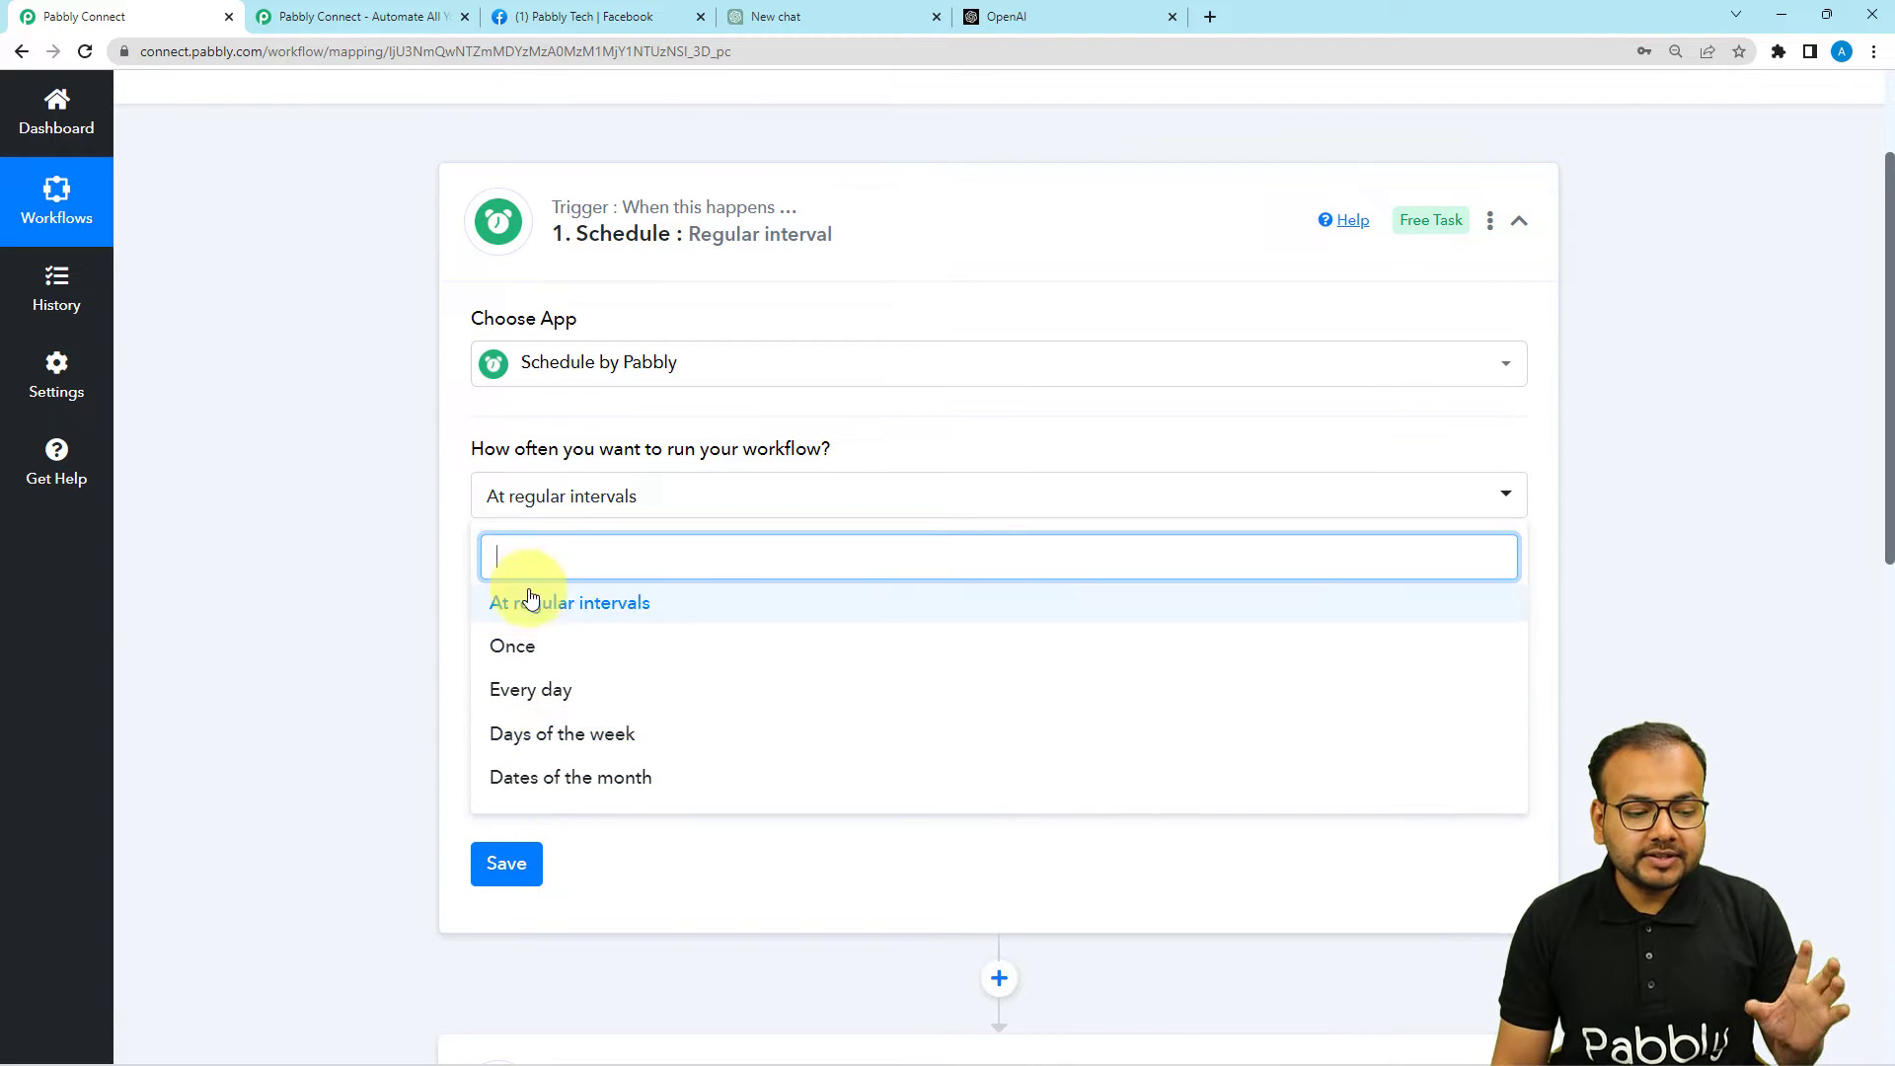
{"action": "key", "text": "Return"}
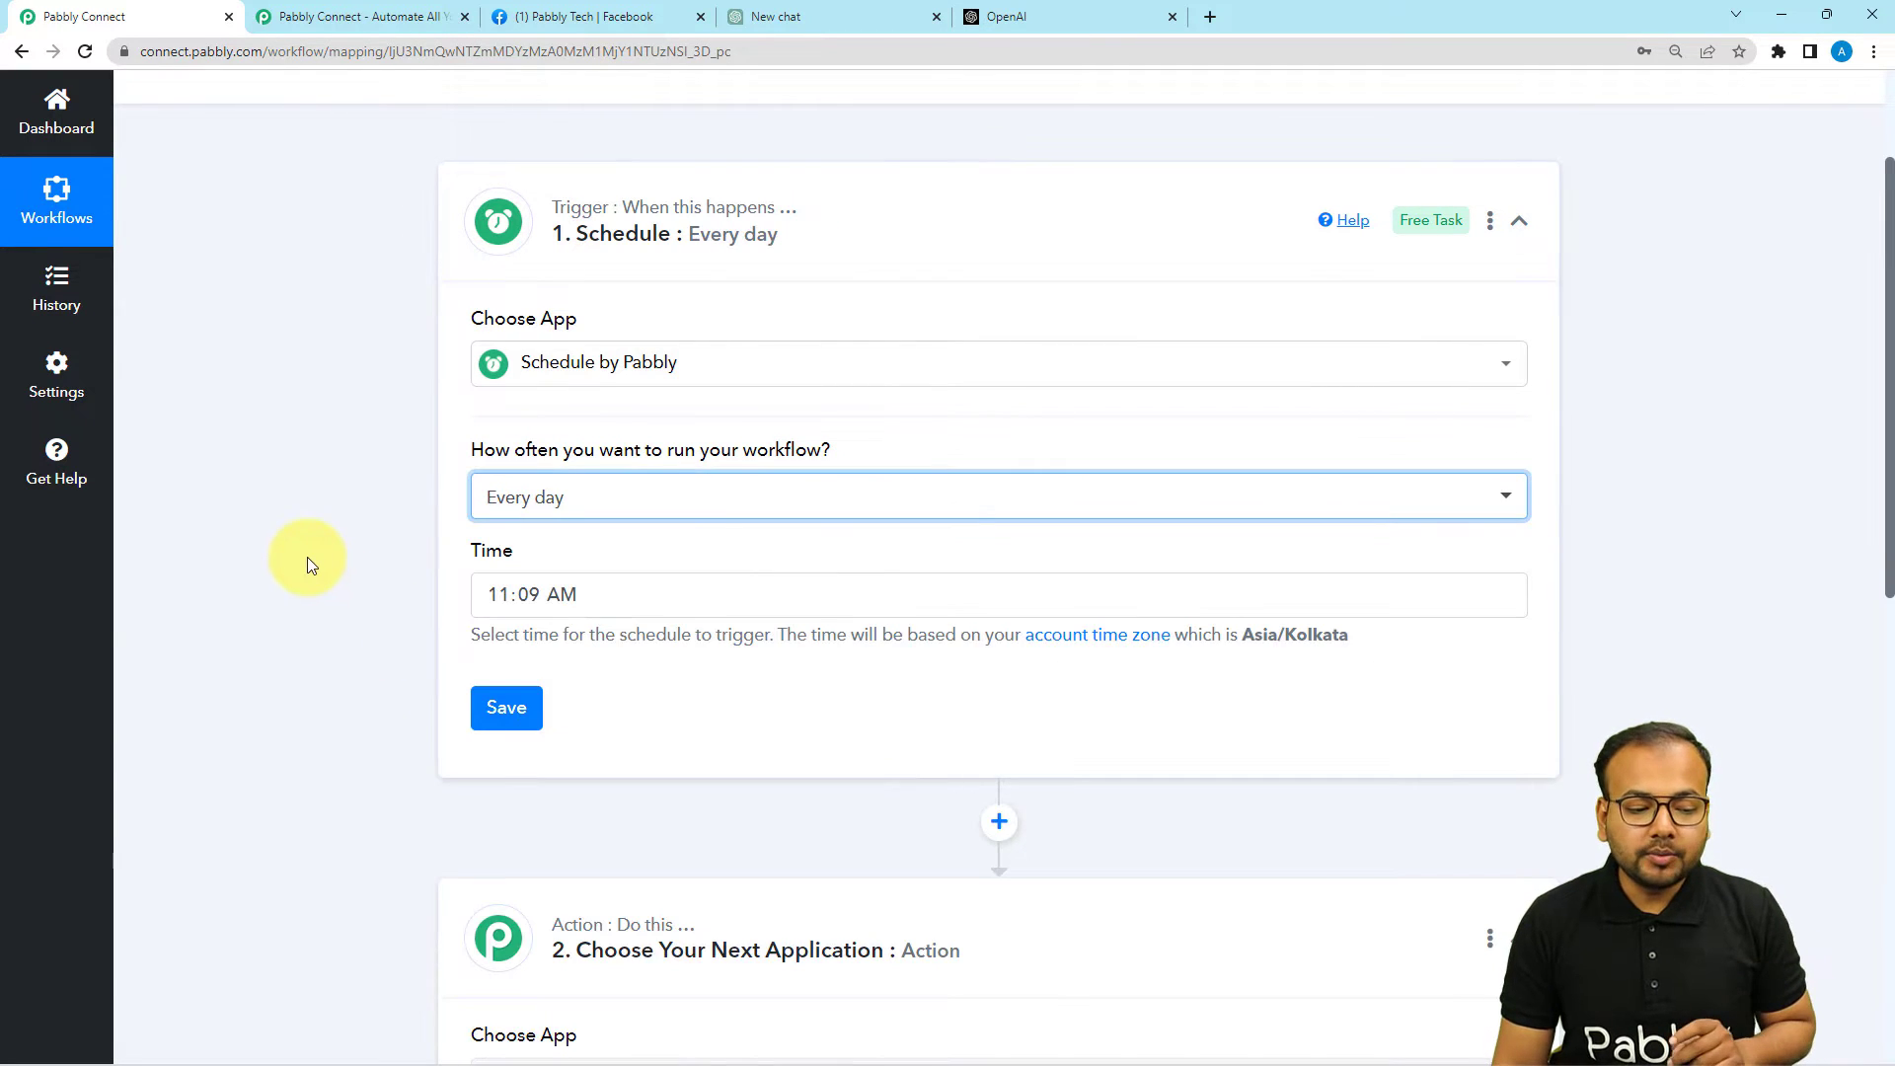
- Set the daily trigger time to 09:09 AM and save the schedule
{"action": "left_click", "coordinate": [496, 597]}
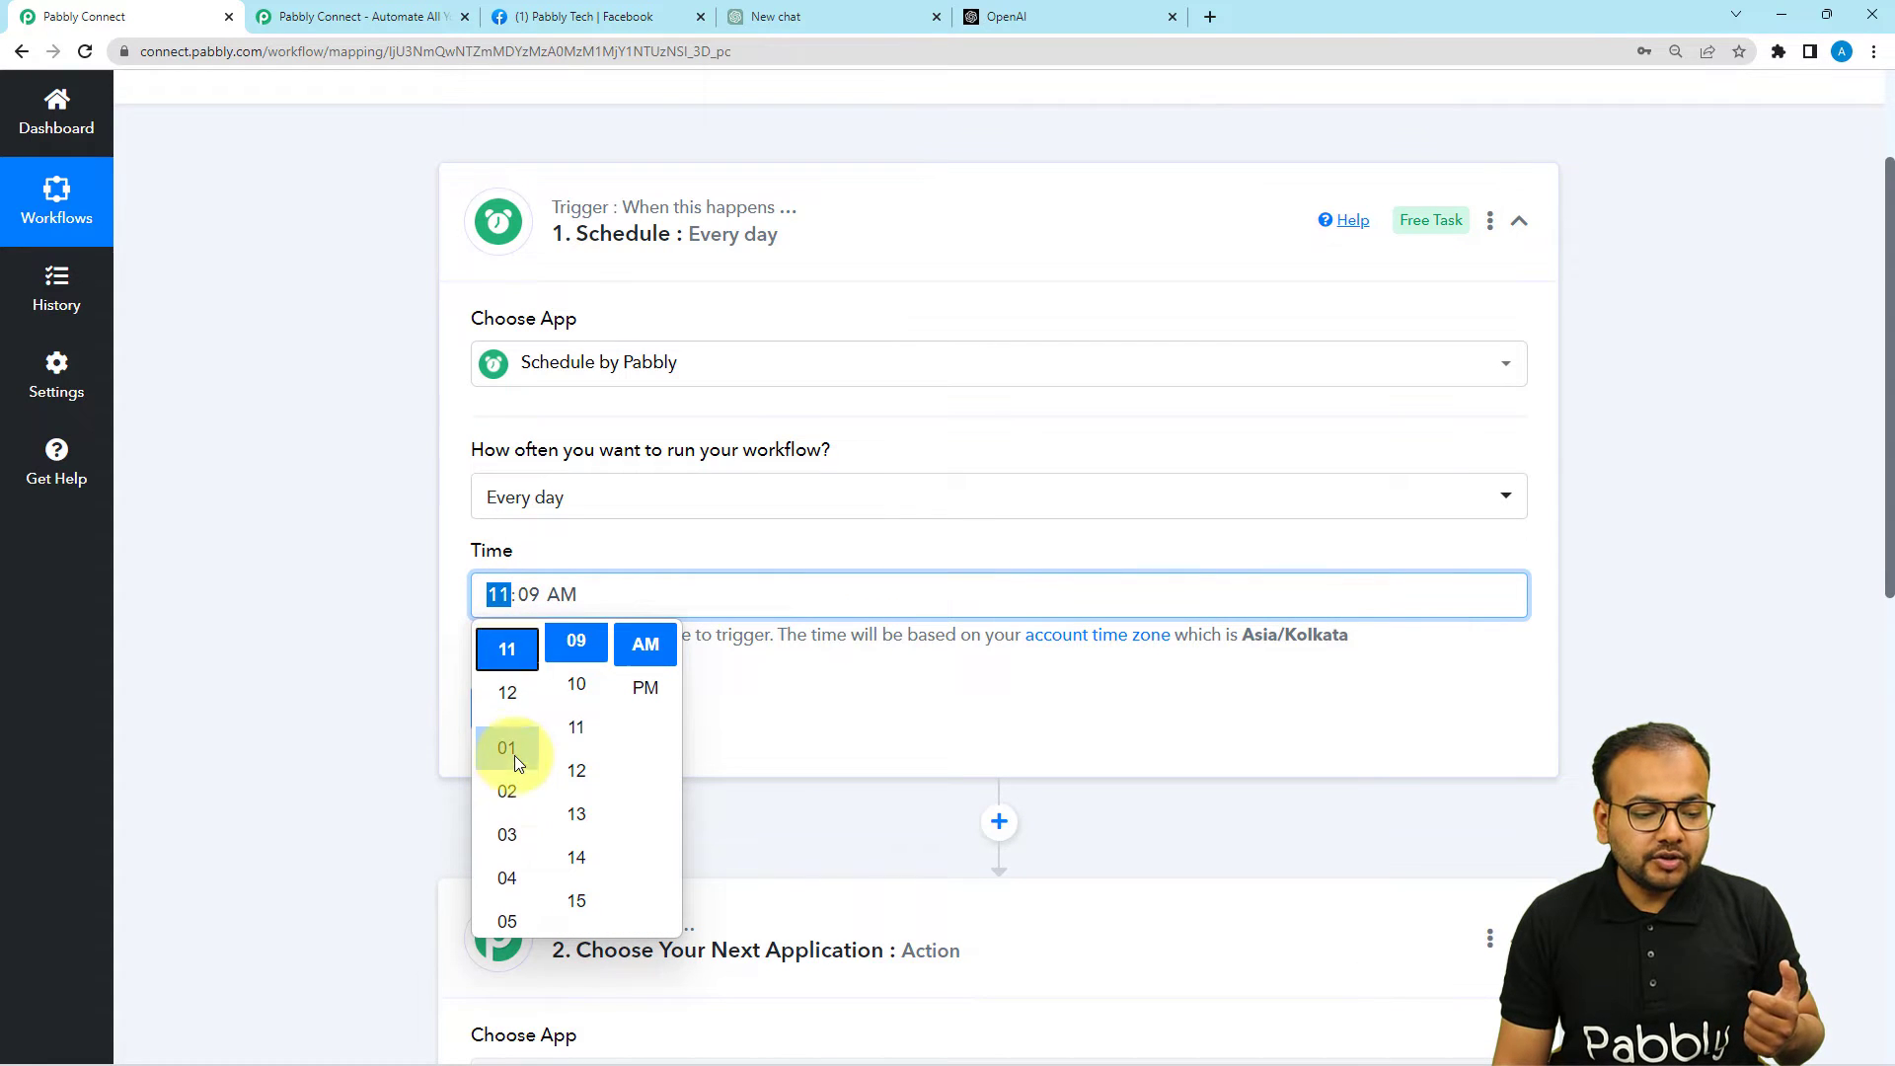
{"action": "scroll", "coordinate": [513, 755], "scroll_direction": "up", "scroll_amount": 5}
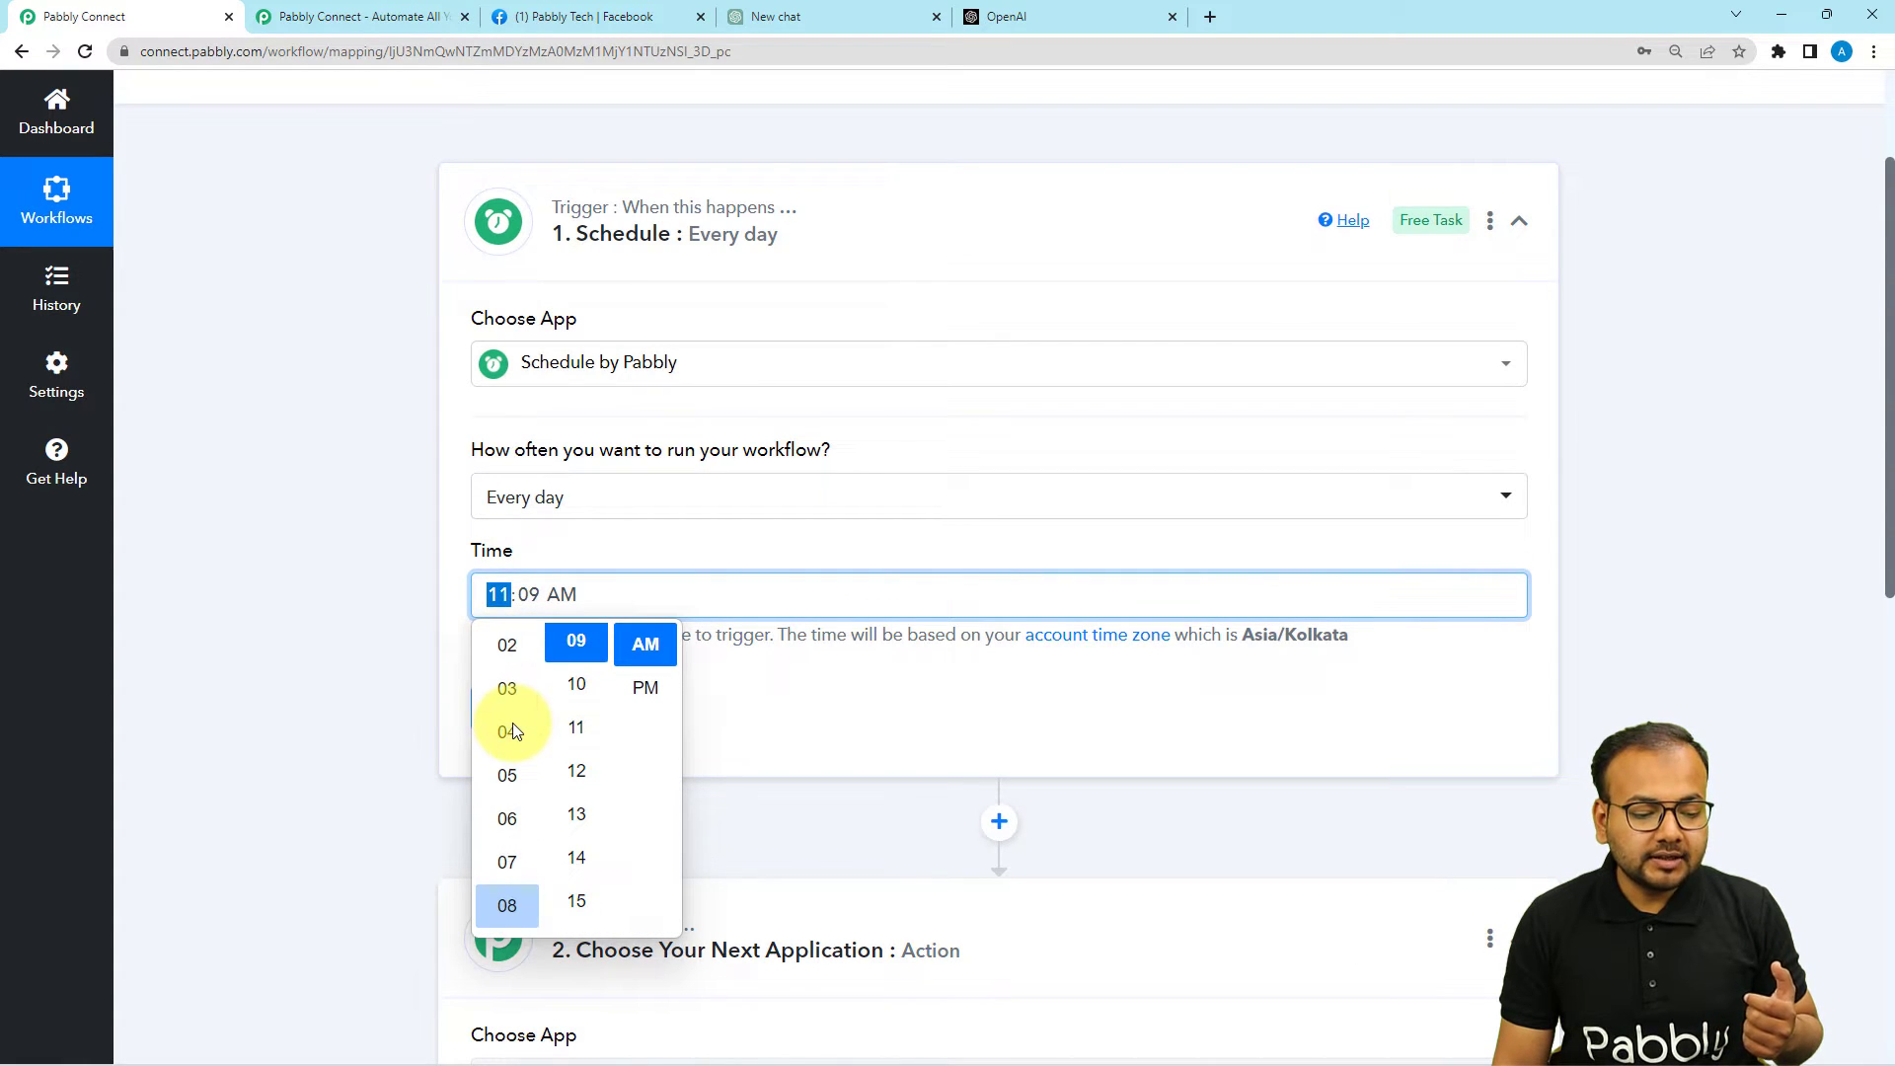
{"action": "scroll", "coordinate": [504, 787], "scroll_direction": "down", "scroll_amount": 3}
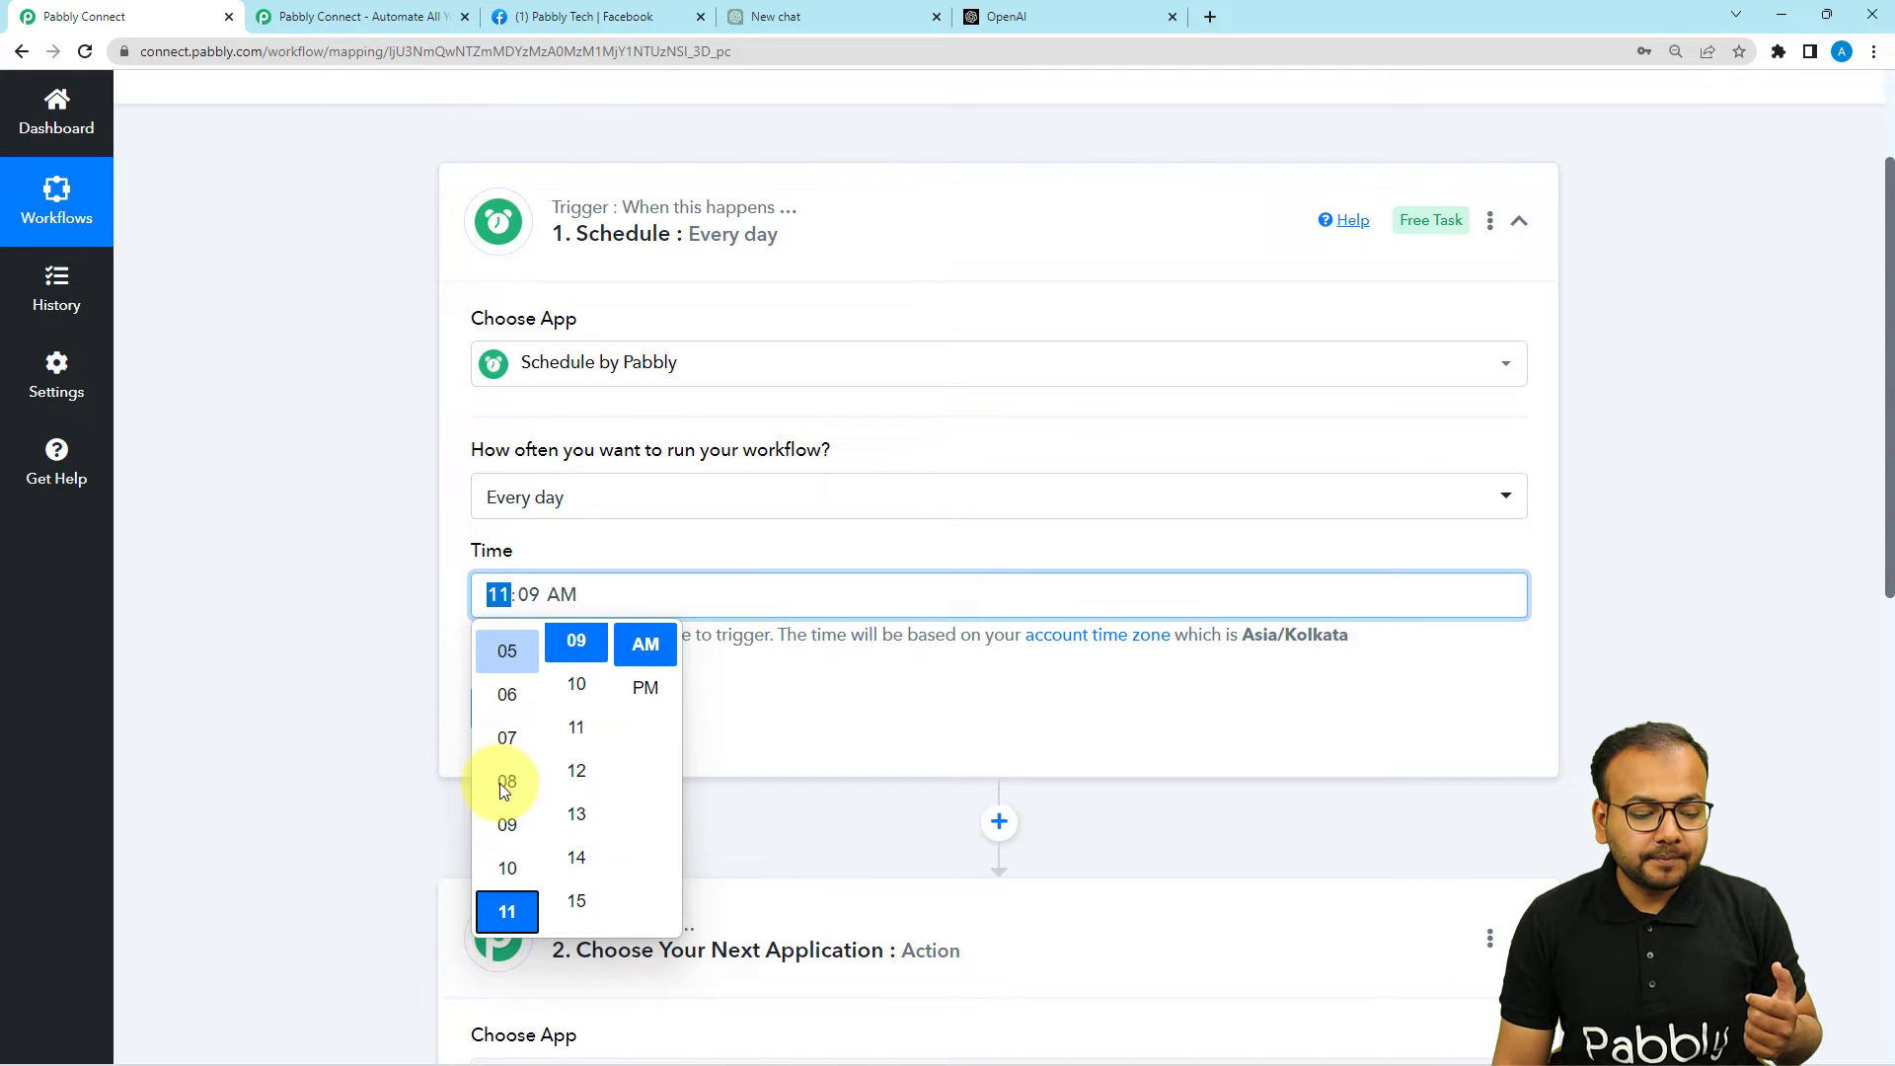
{"action": "left_click", "coordinate": [507, 813]}
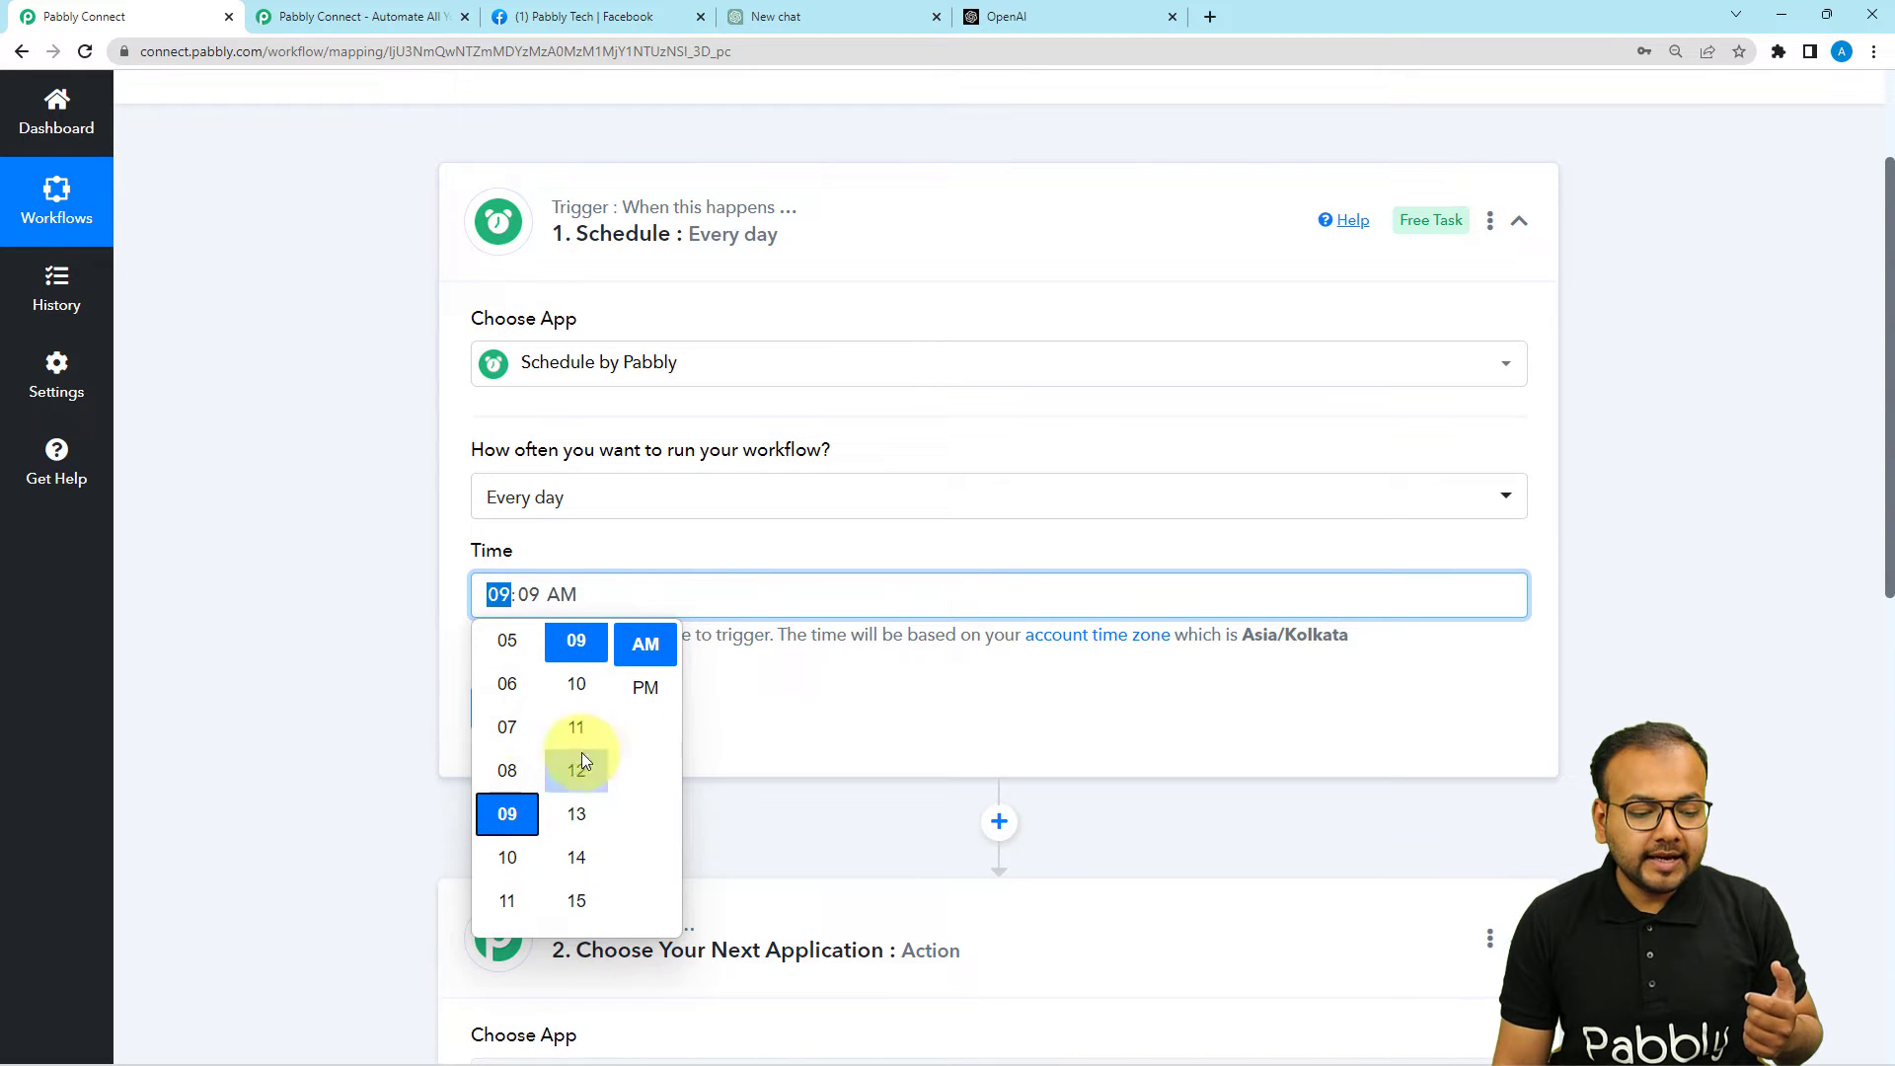
{"action": "left_click", "coordinate": [646, 647]}
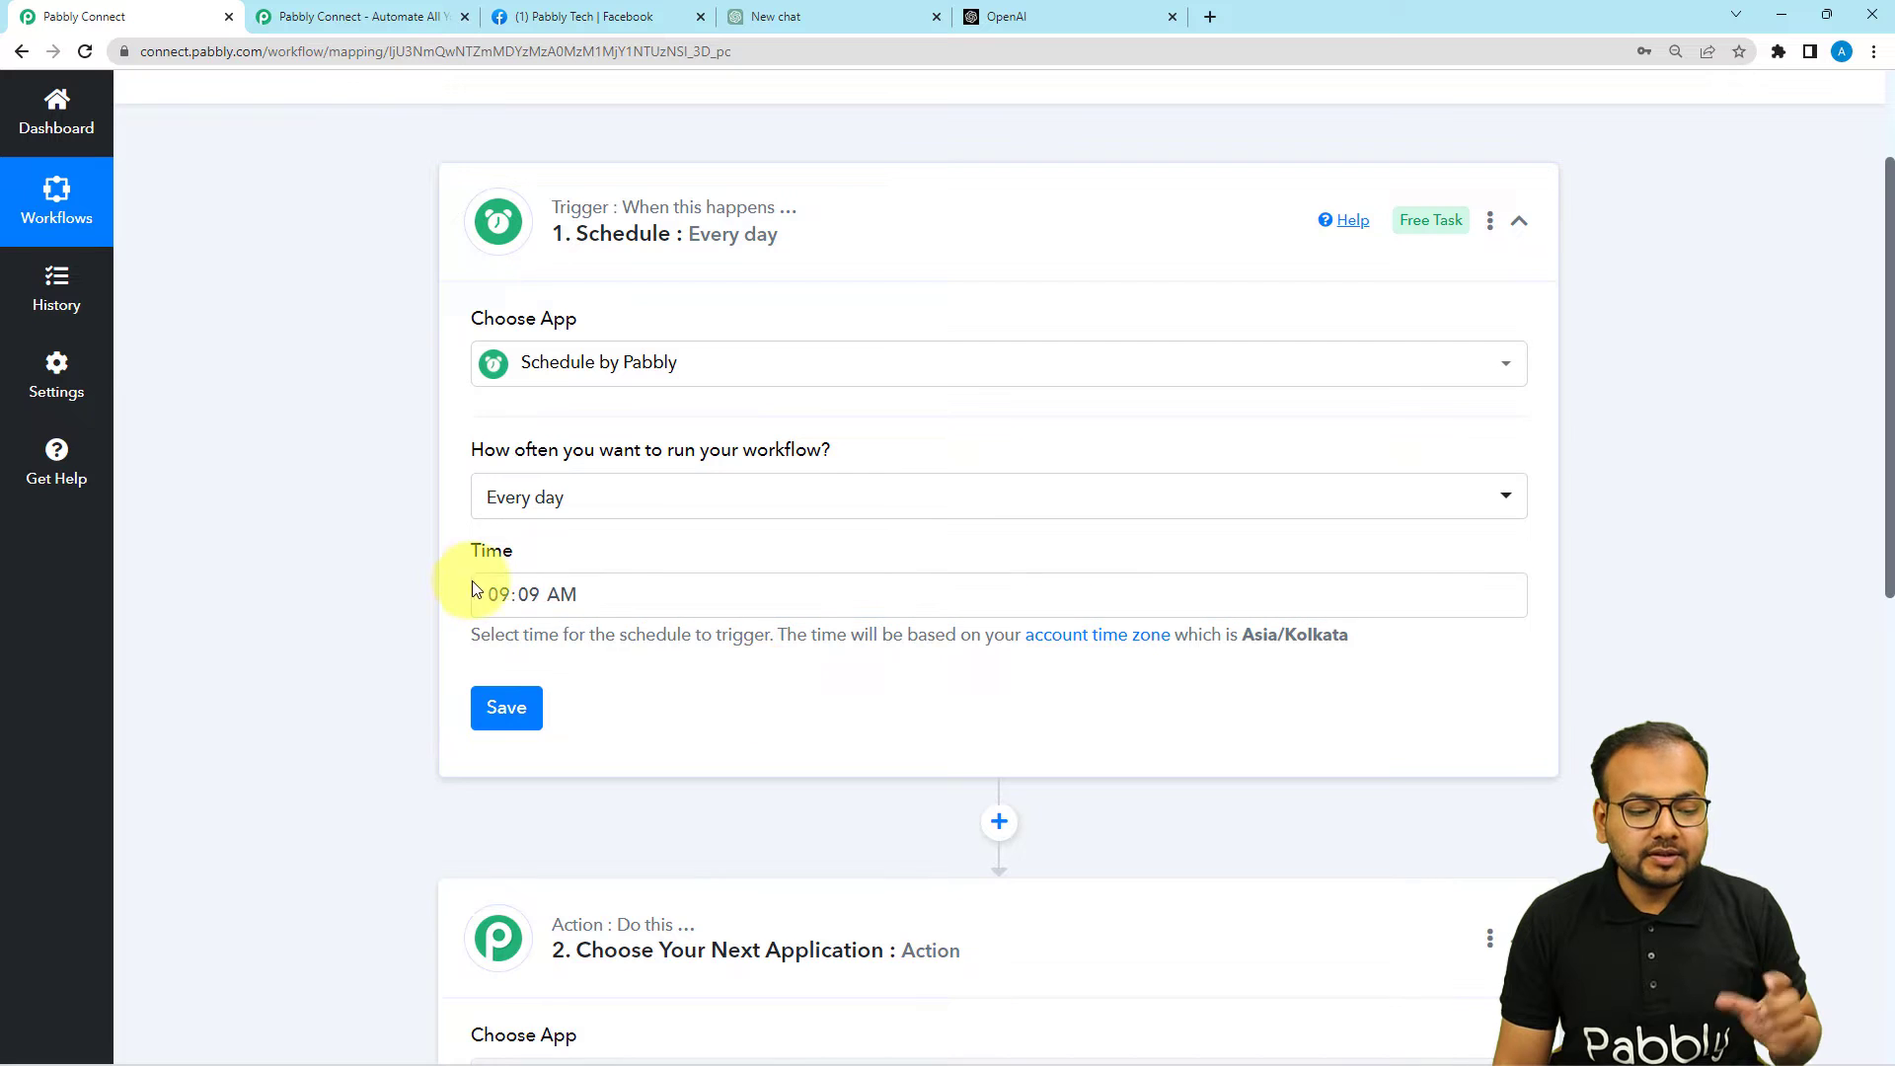
{"action": "left_click", "coordinate": [507, 709]}
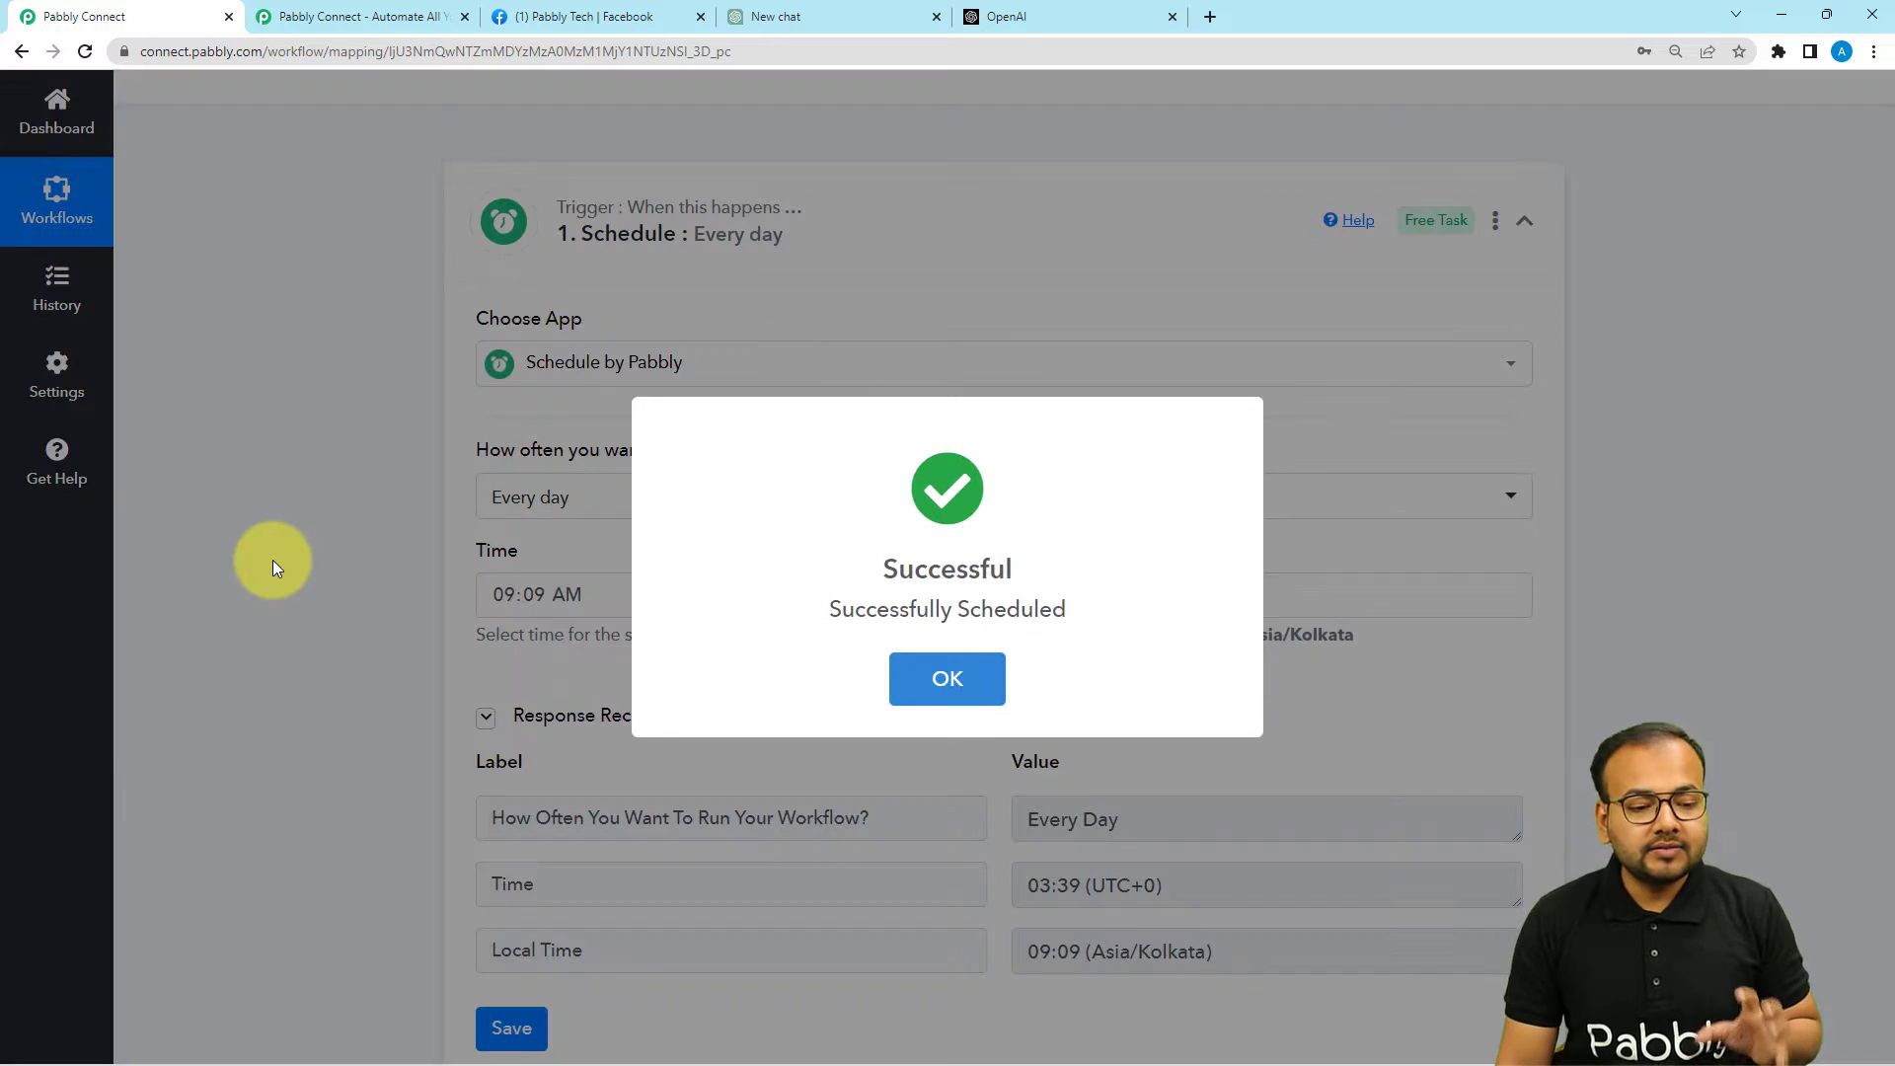
- Review the saved schedule response and the empty action step, and view the posts on the Pabbly Tech Facebook page
{"action": "scroll", "coordinate": [273, 560], "scroll_direction": "down", "scroll_amount": 2}
{"action": "scroll", "coordinate": [272, 560], "scroll_direction": "down", "scroll_amount": 2}
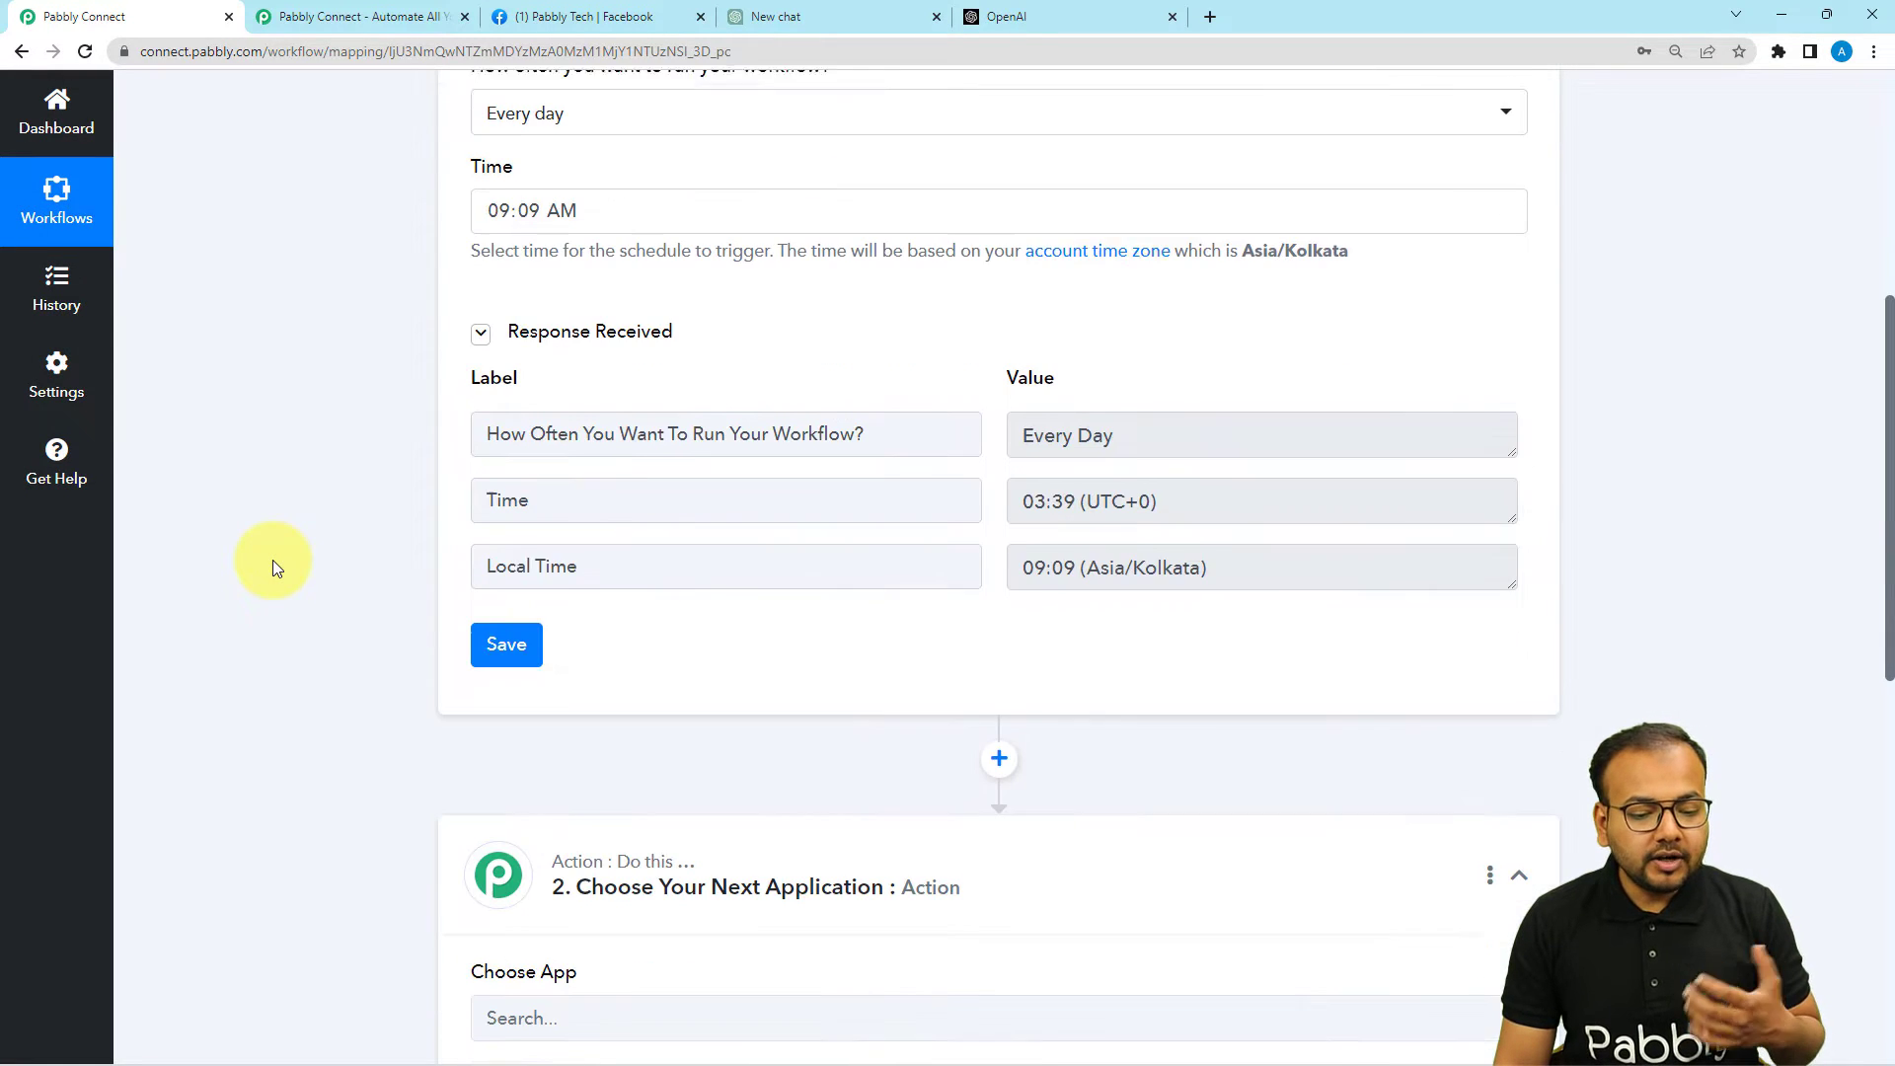
{"action": "scroll", "coordinate": [1042, 559], "scroll_direction": "down", "scroll_amount": 1}
{"action": "scroll", "coordinate": [792, 496], "scroll_direction": "down", "scroll_amount": 4}
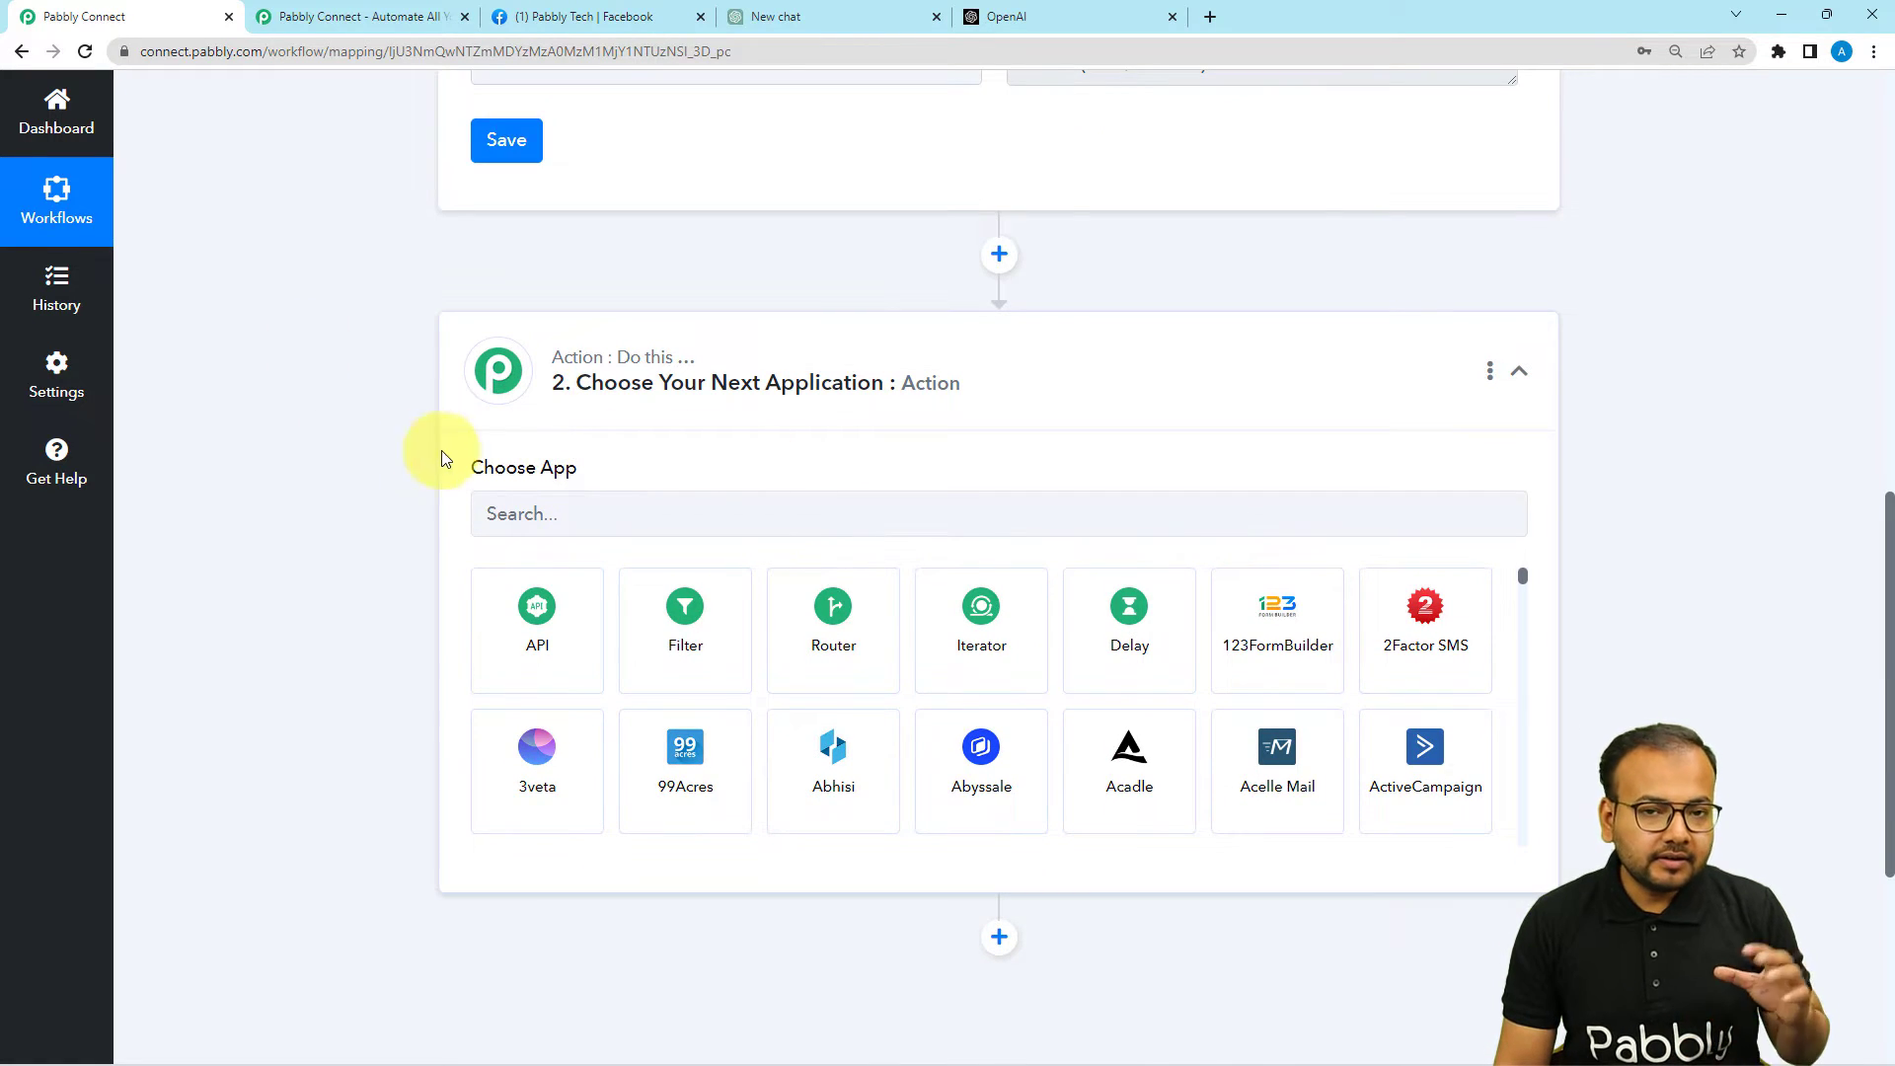
{"action": "scroll", "coordinate": [419, 452], "scroll_direction": "up", "scroll_amount": 2}
{"action": "scroll", "coordinate": [418, 452], "scroll_direction": "down", "scroll_amount": 2}
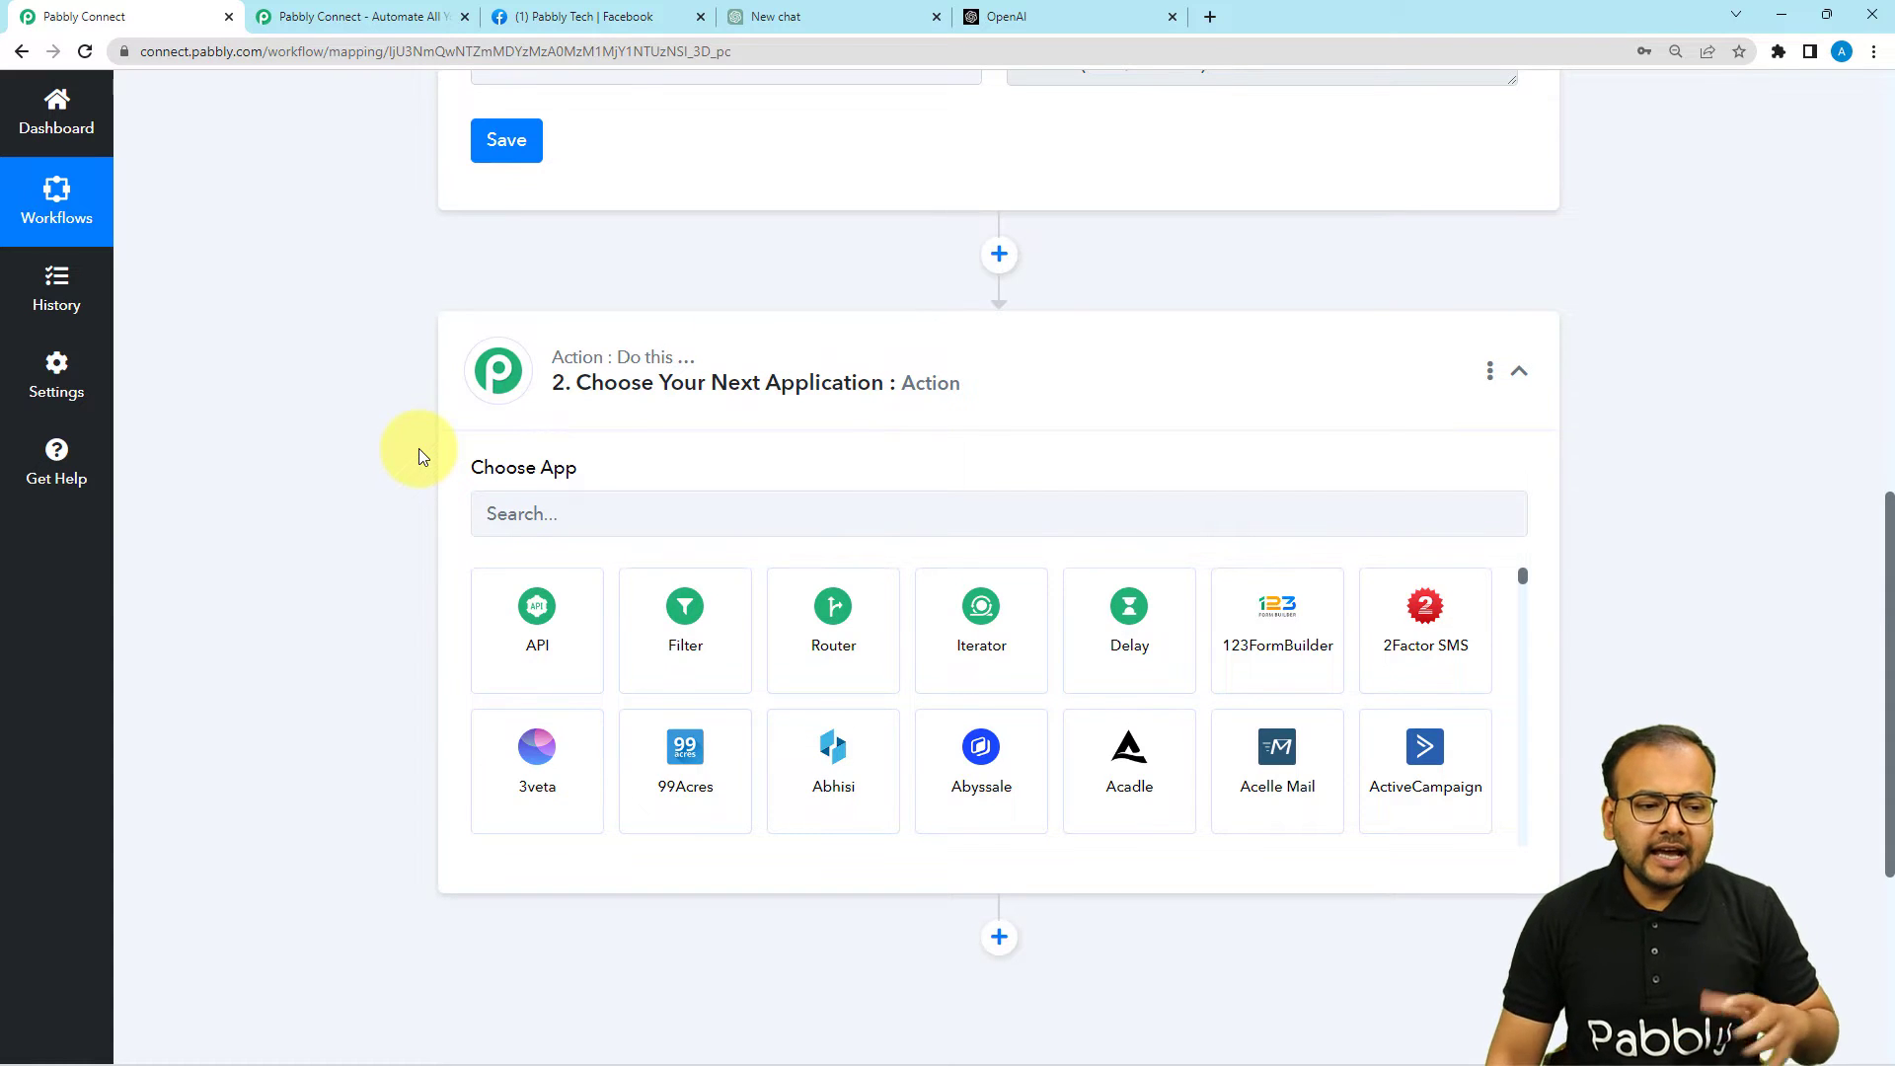
{"action": "left_click", "coordinate": [584, 17]}
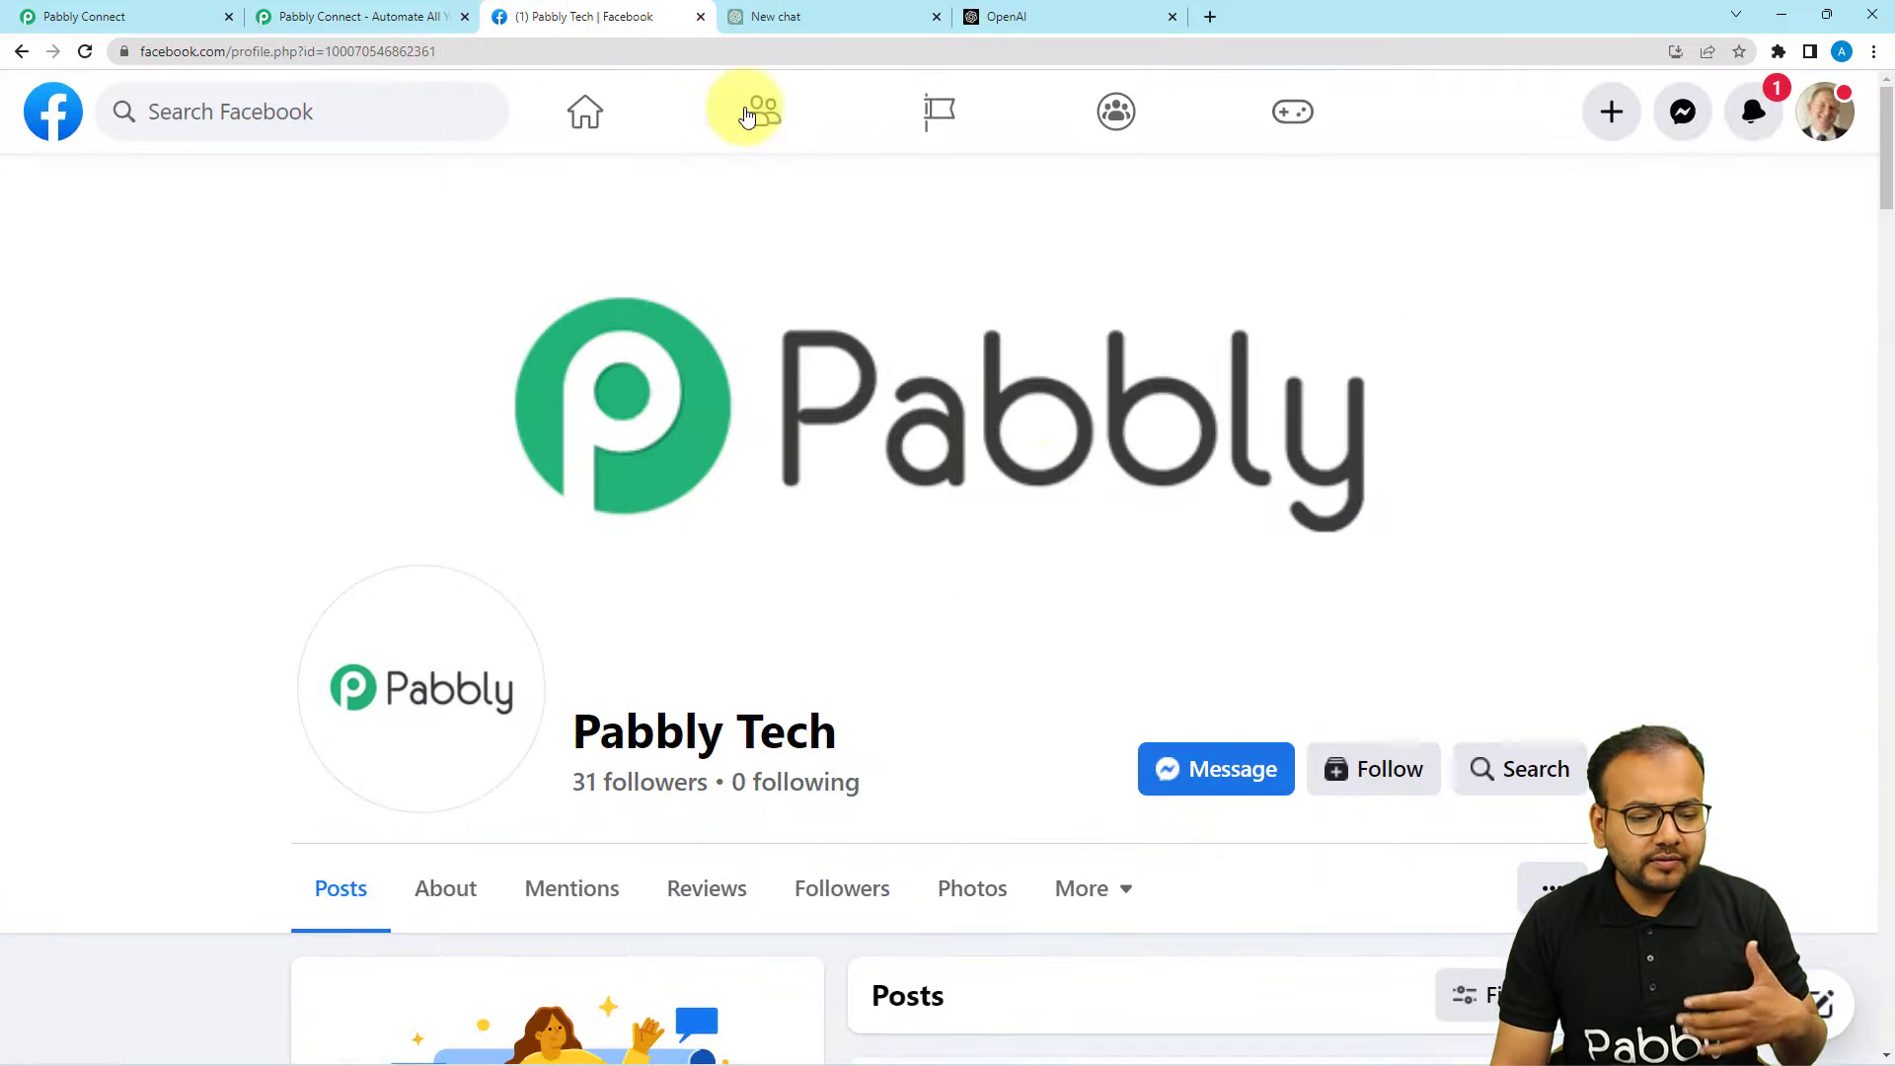
{"action": "scroll", "coordinate": [1167, 516], "scroll_direction": "down", "scroll_amount": 4}
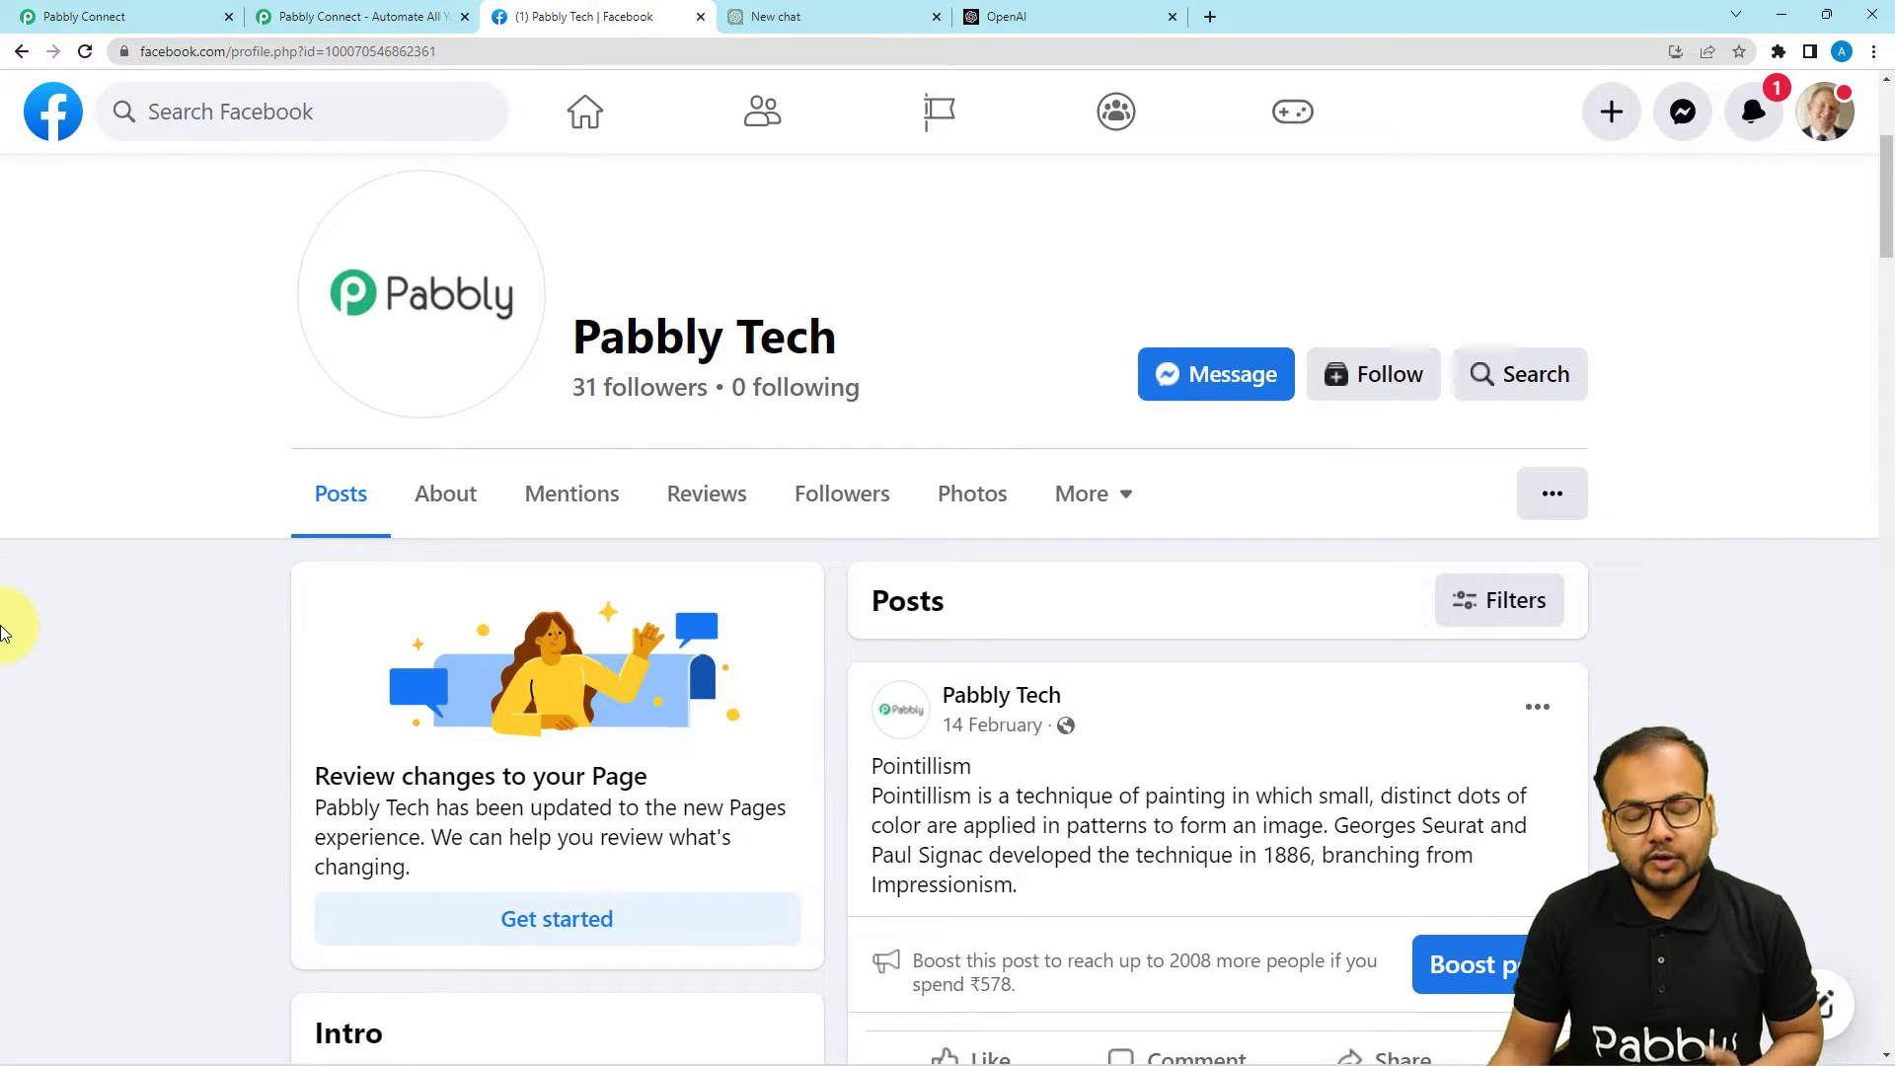
- Return to the Pabbly Connect workflow, set Date/Time Formatter by Pabbly as the action app with the Current Date event, and connect it
{"action": "left_click", "coordinate": [179, 18]}
{"action": "scroll", "coordinate": [152, 275], "scroll_direction": "down", "scroll_amount": 2}
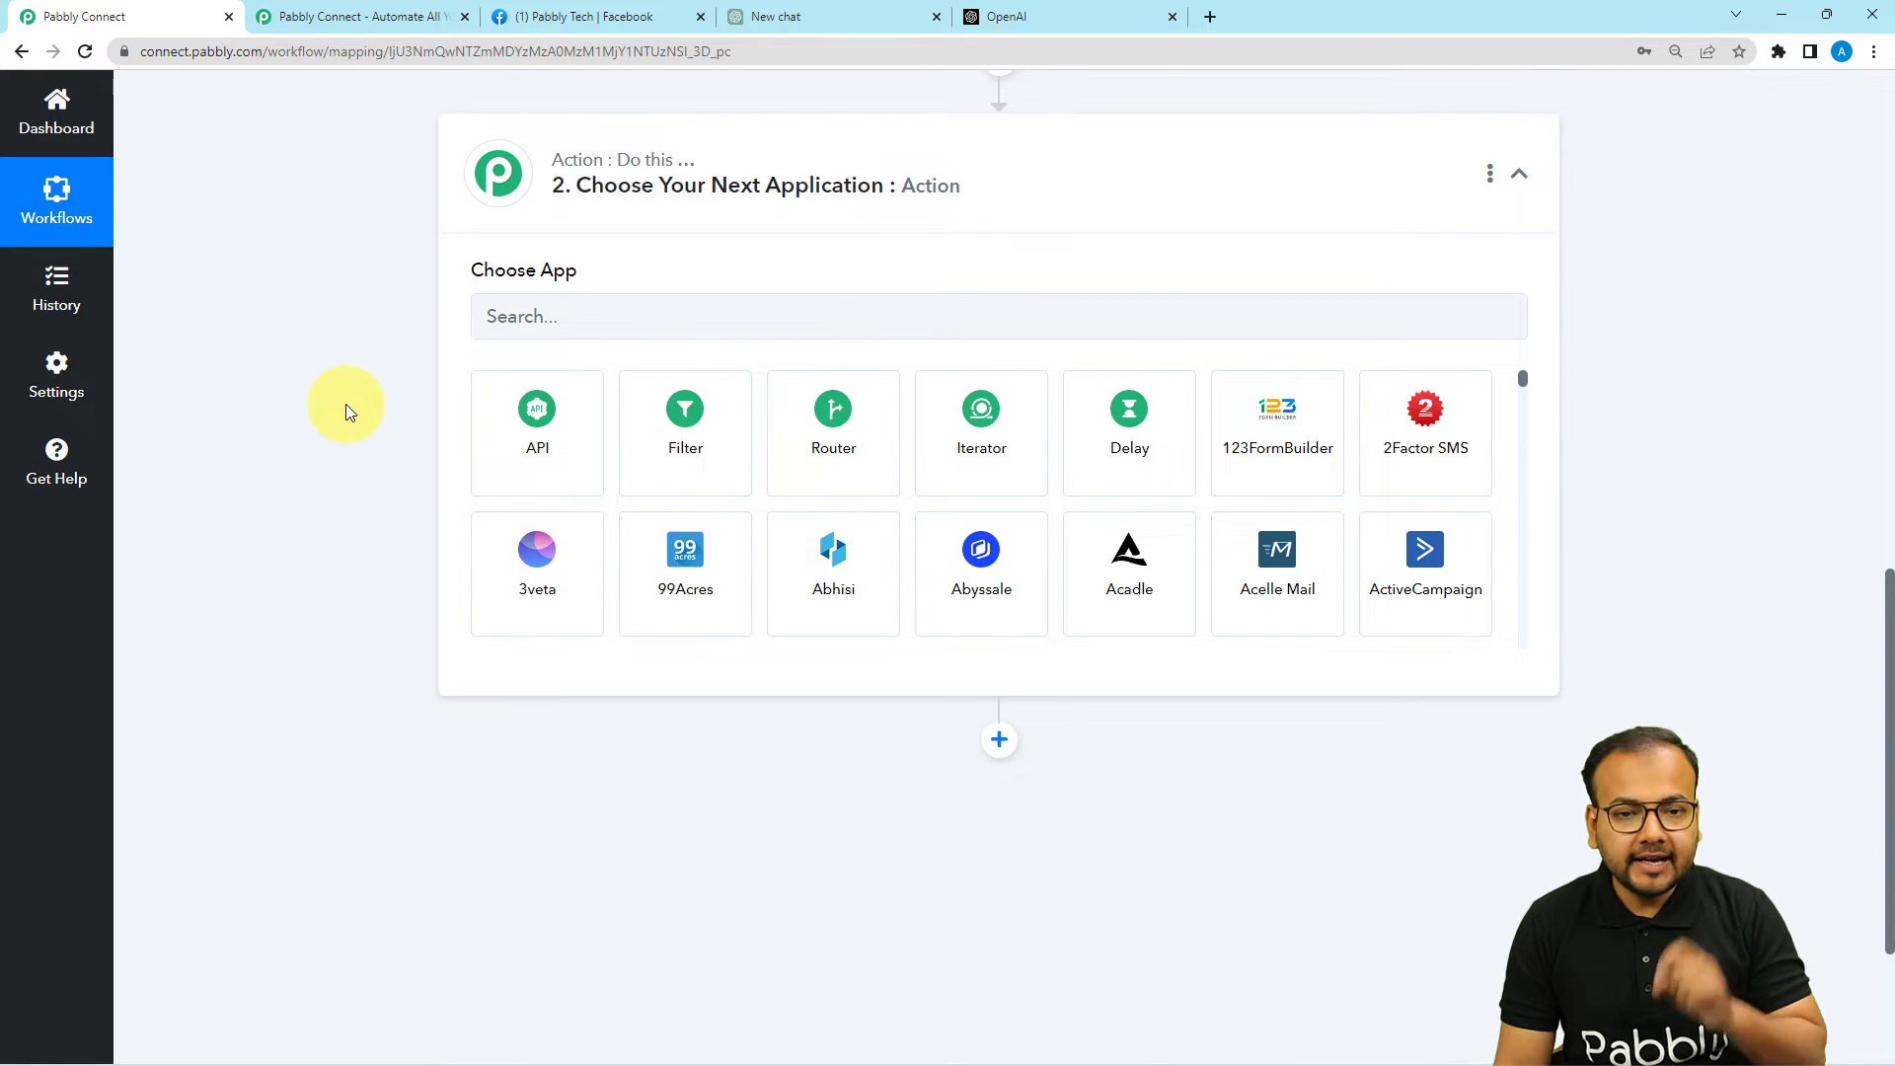
{"action": "left_click", "coordinate": [582, 322]}
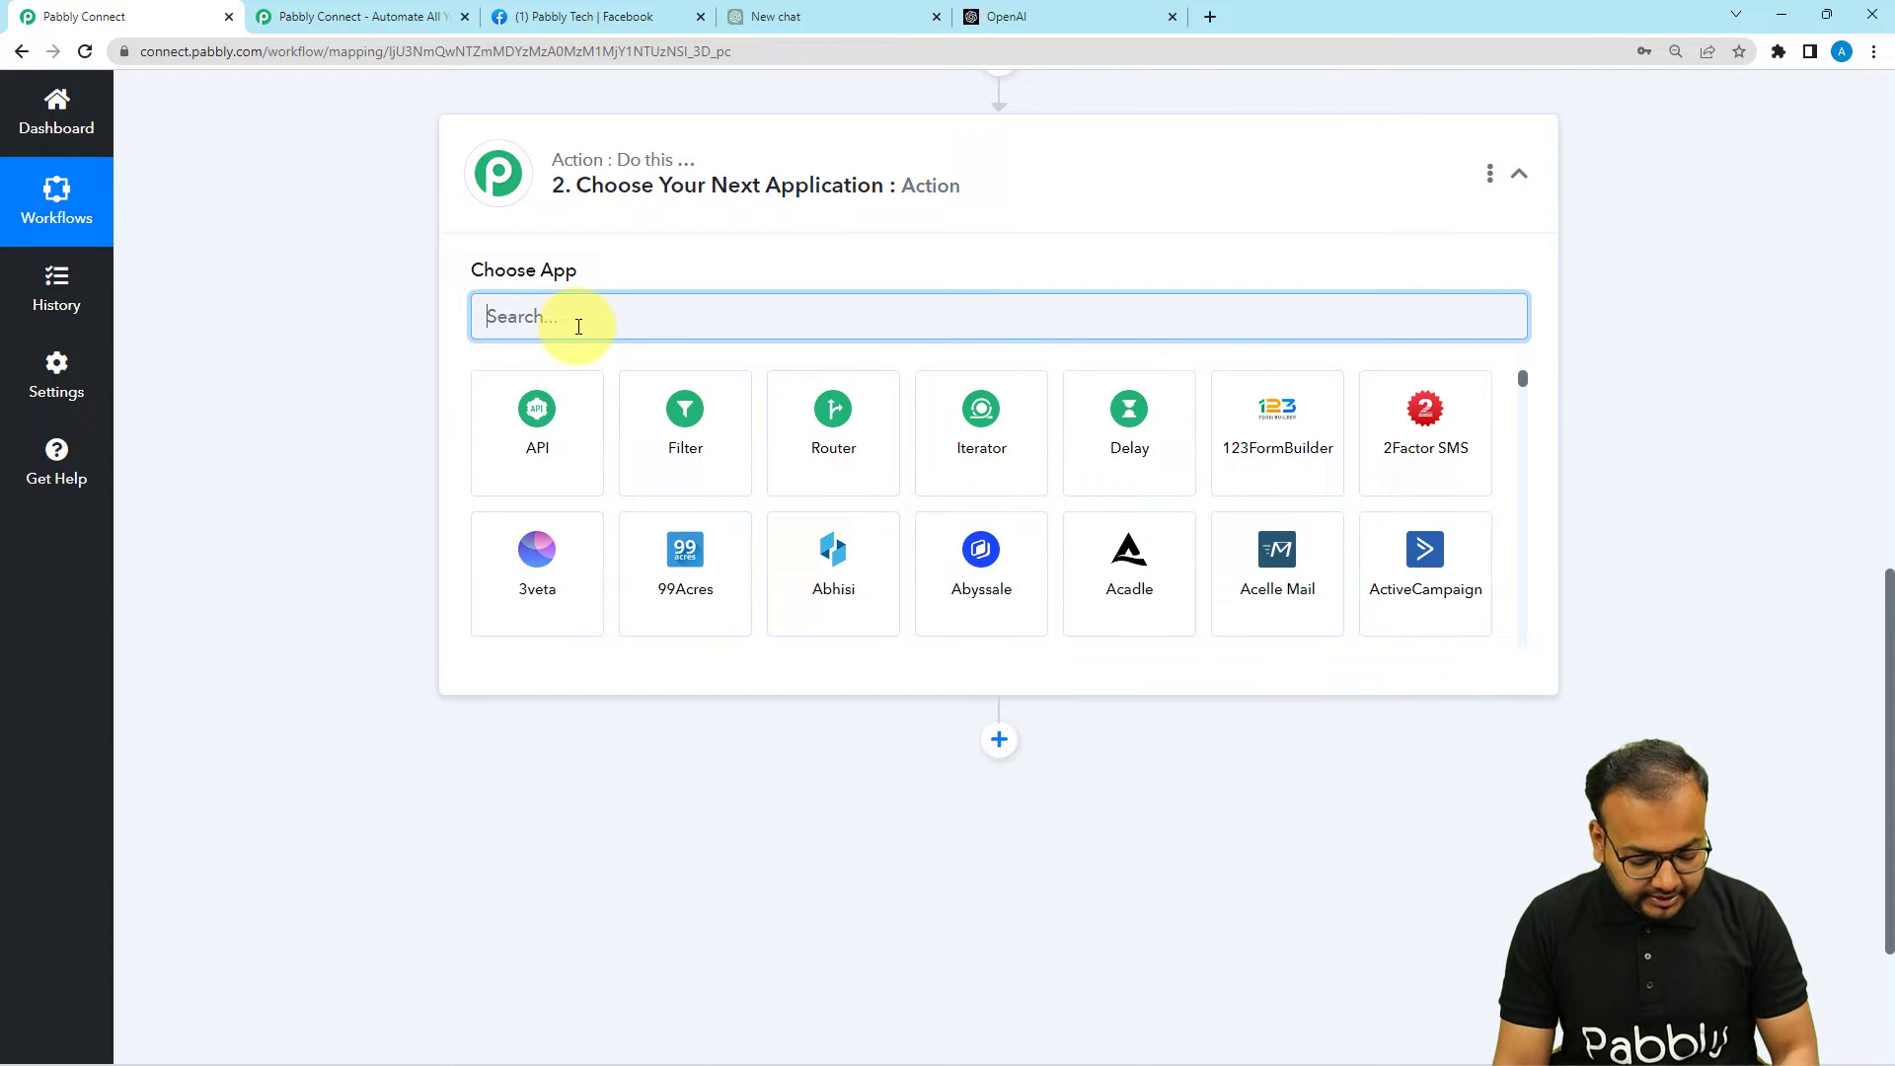
{"action": "type", "text": "date"}
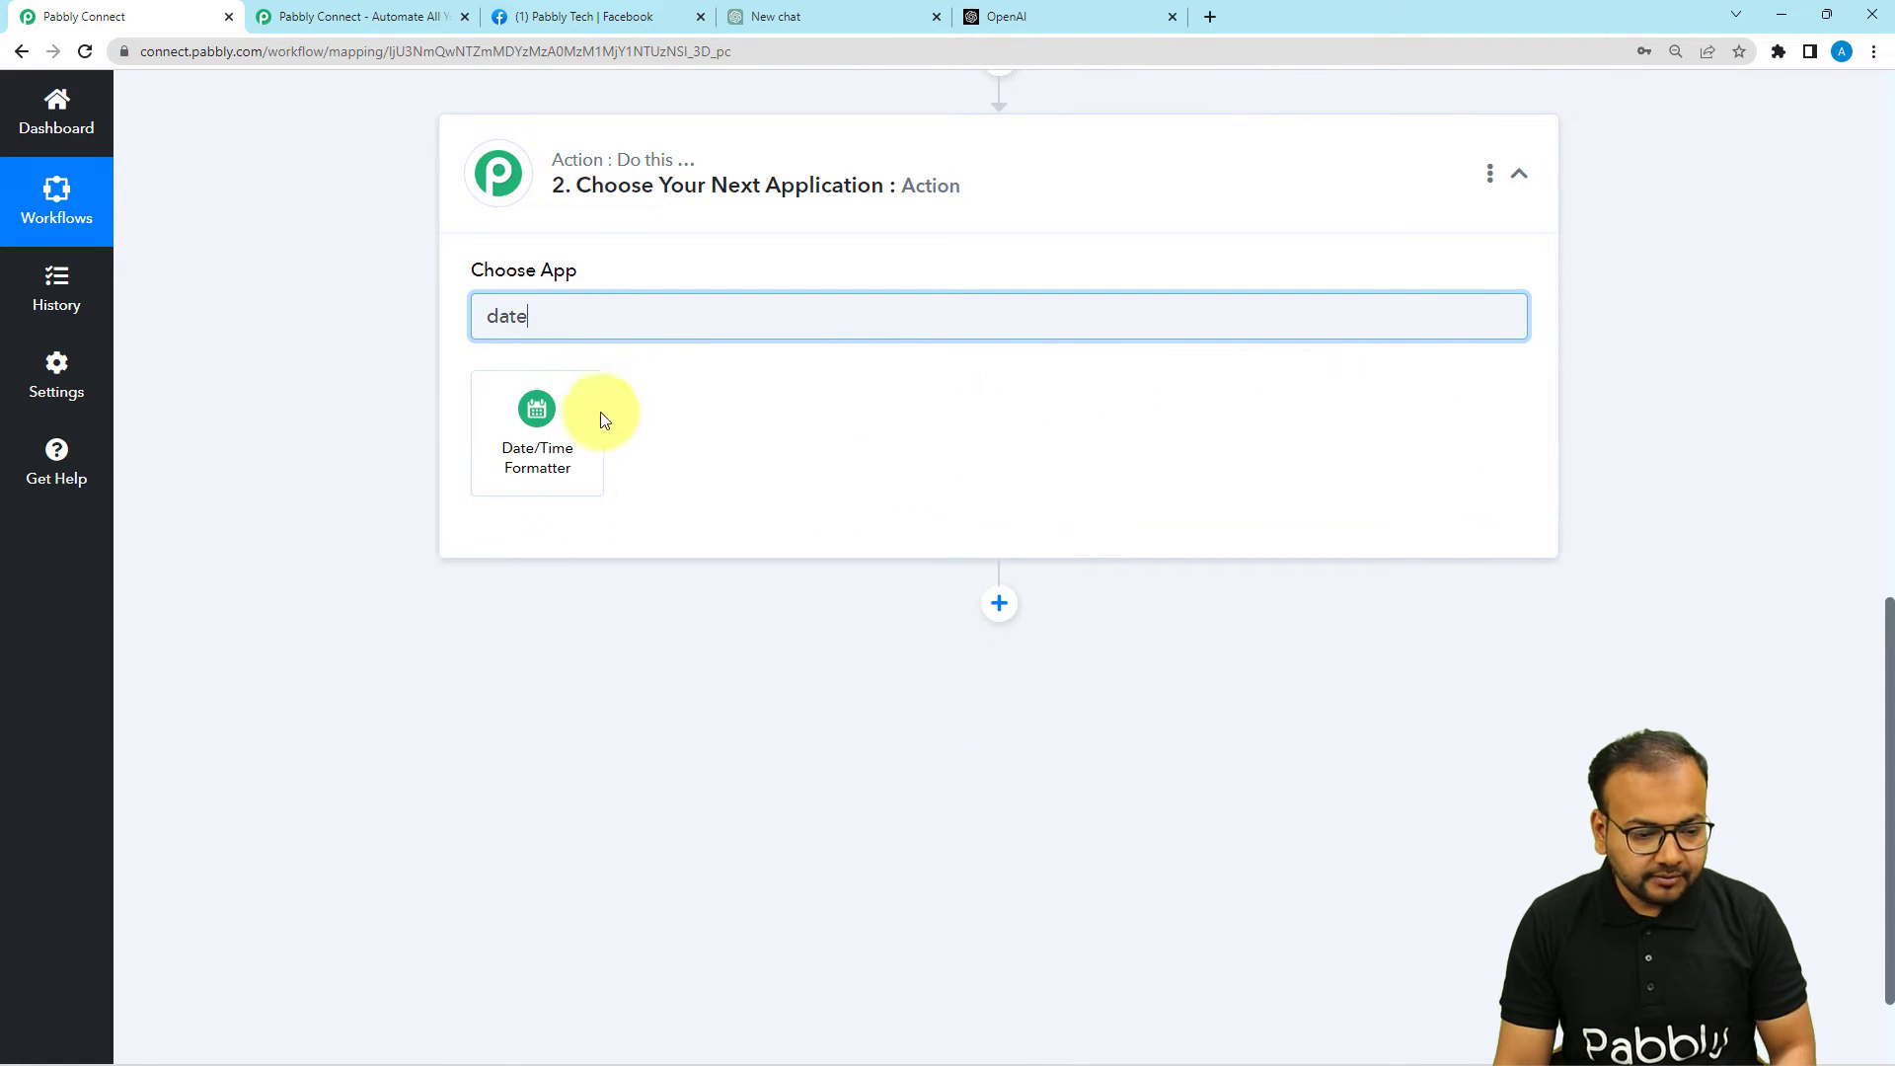
{"action": "left_click", "coordinate": [573, 427]}
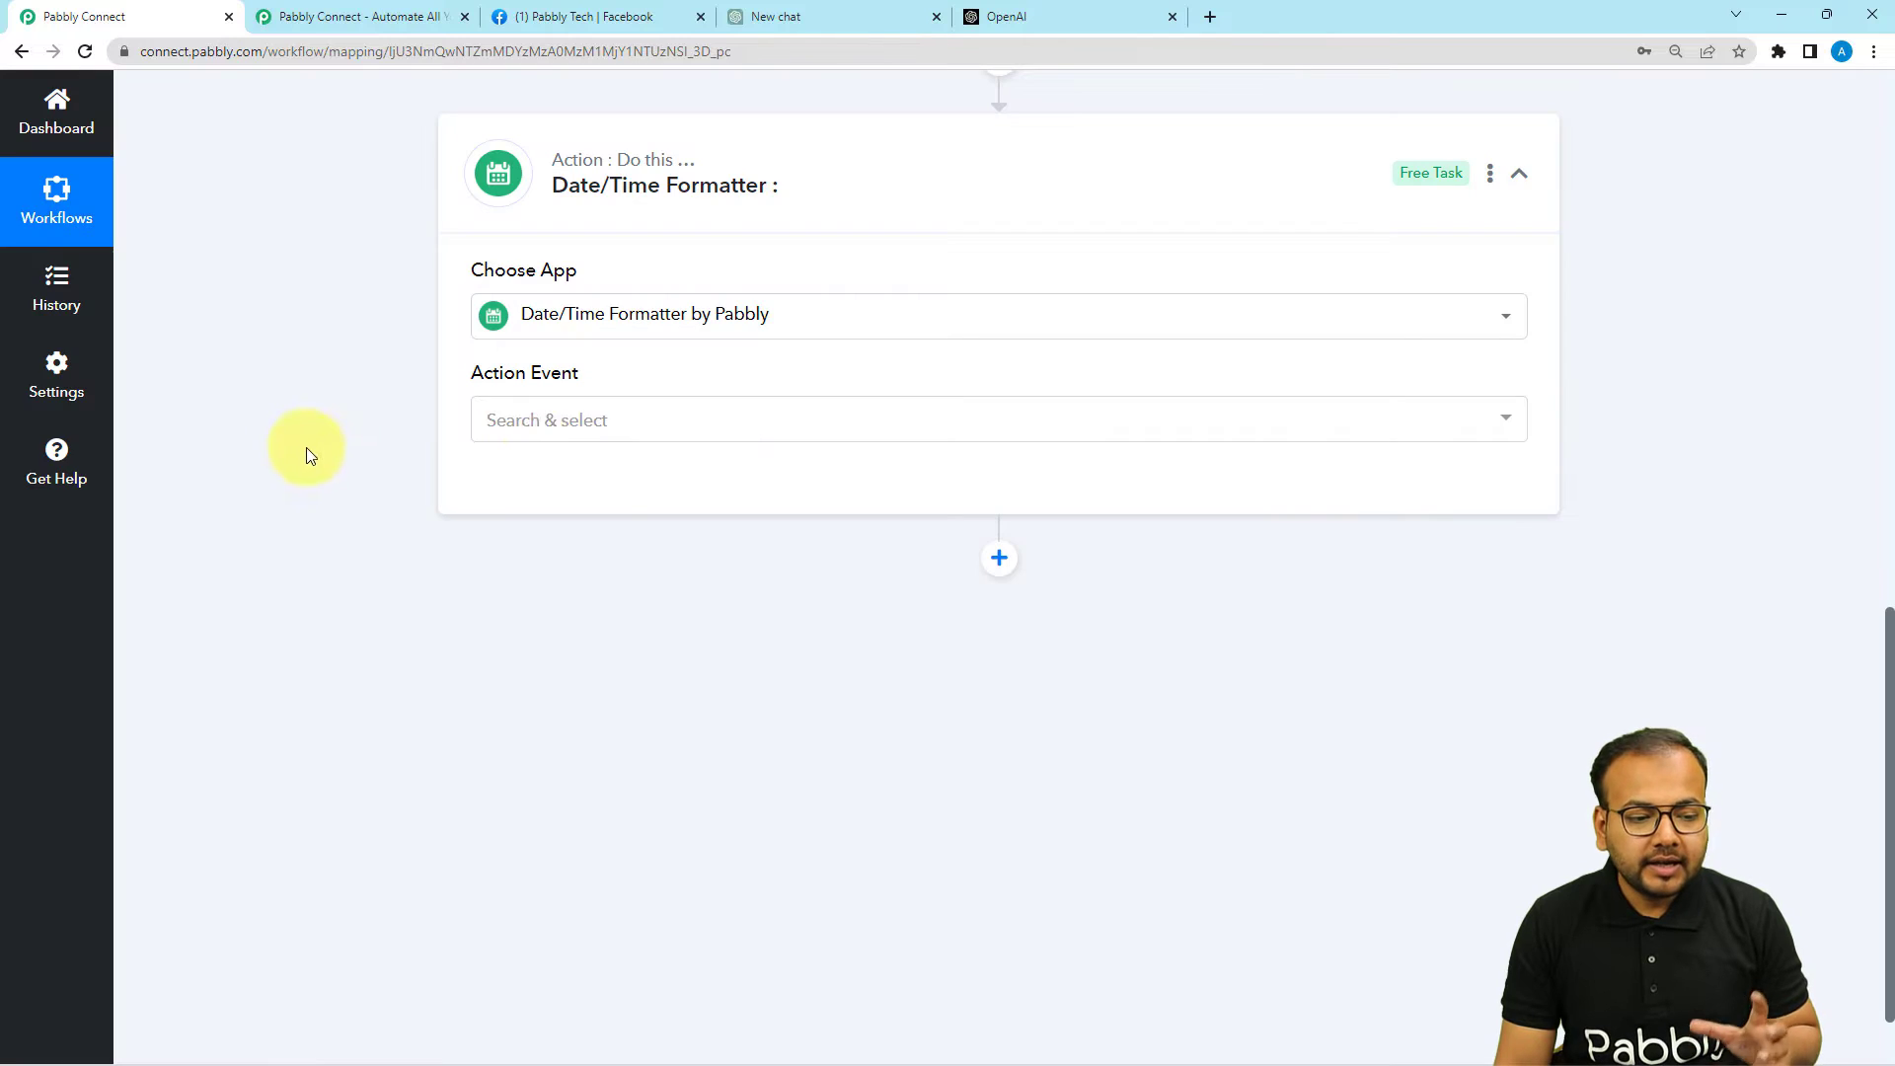
{"action": "left_click", "coordinate": [550, 425]}
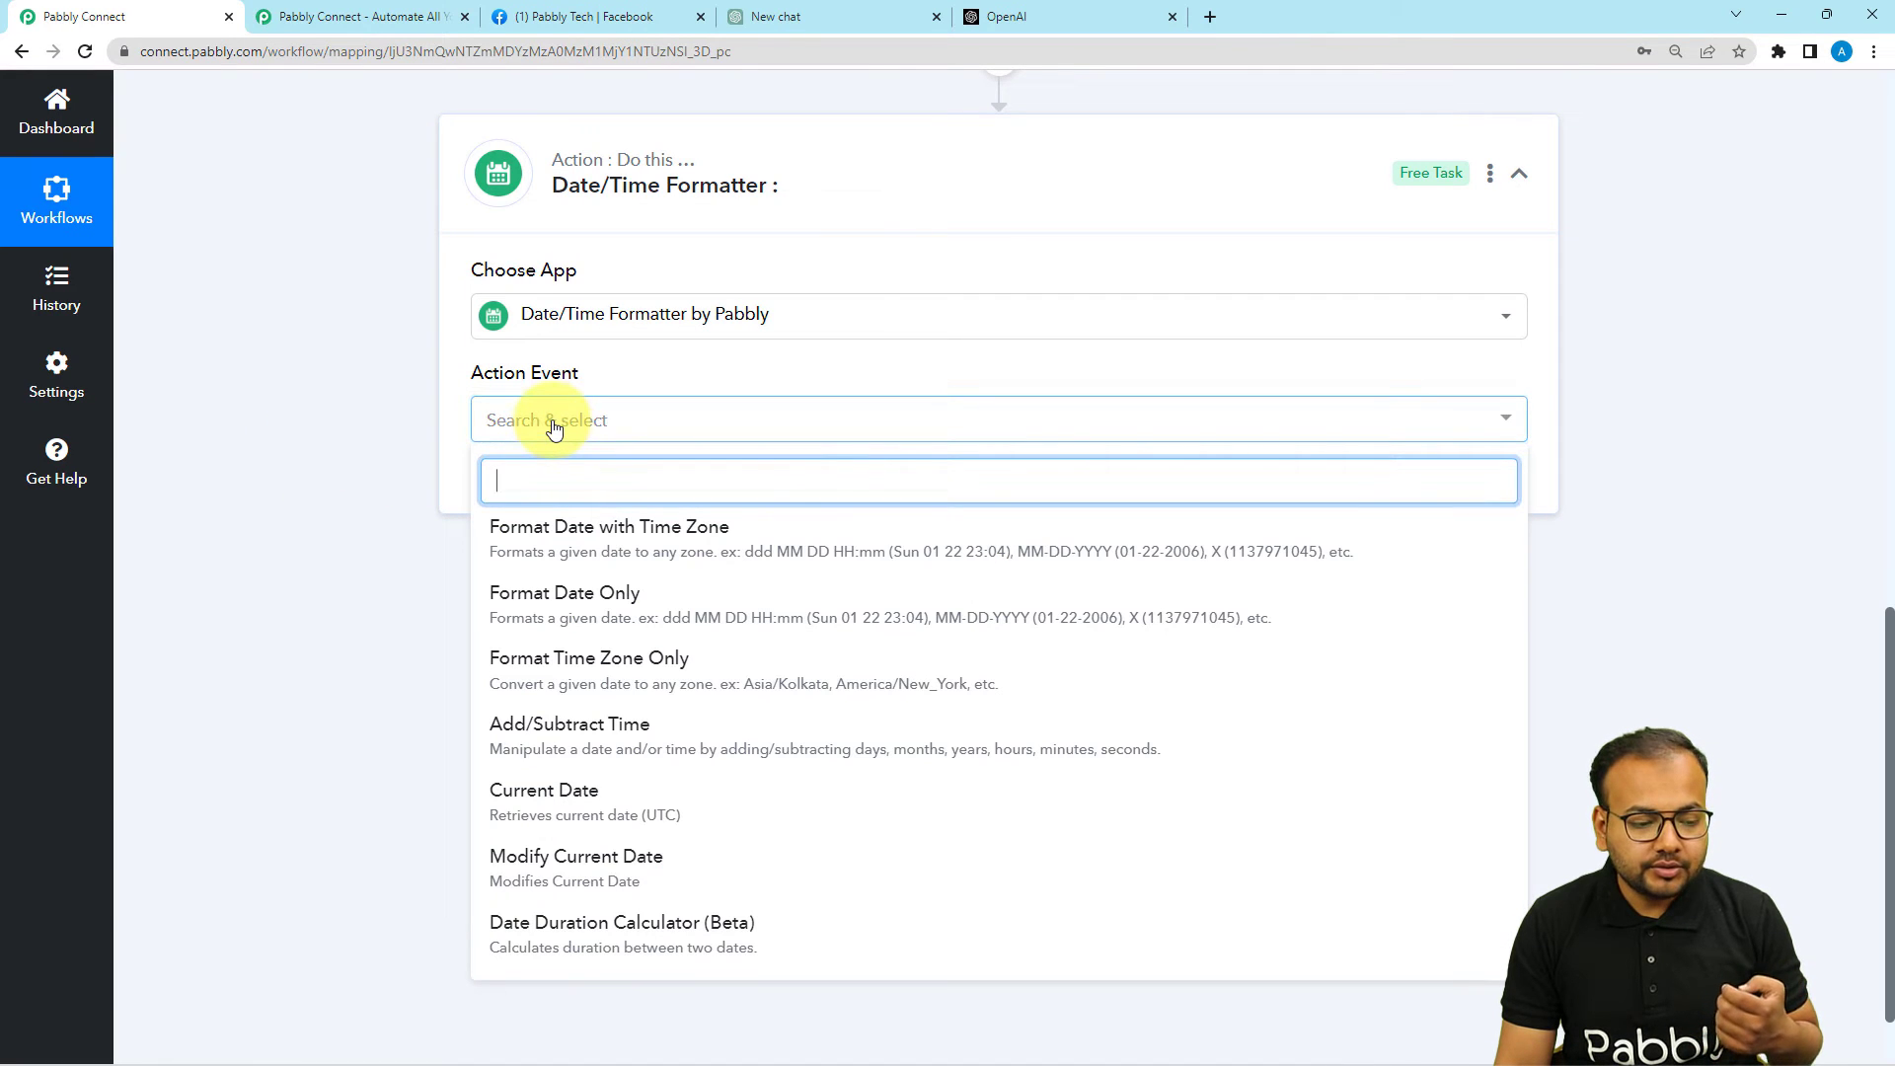
{"action": "left_click", "coordinate": [540, 792]}
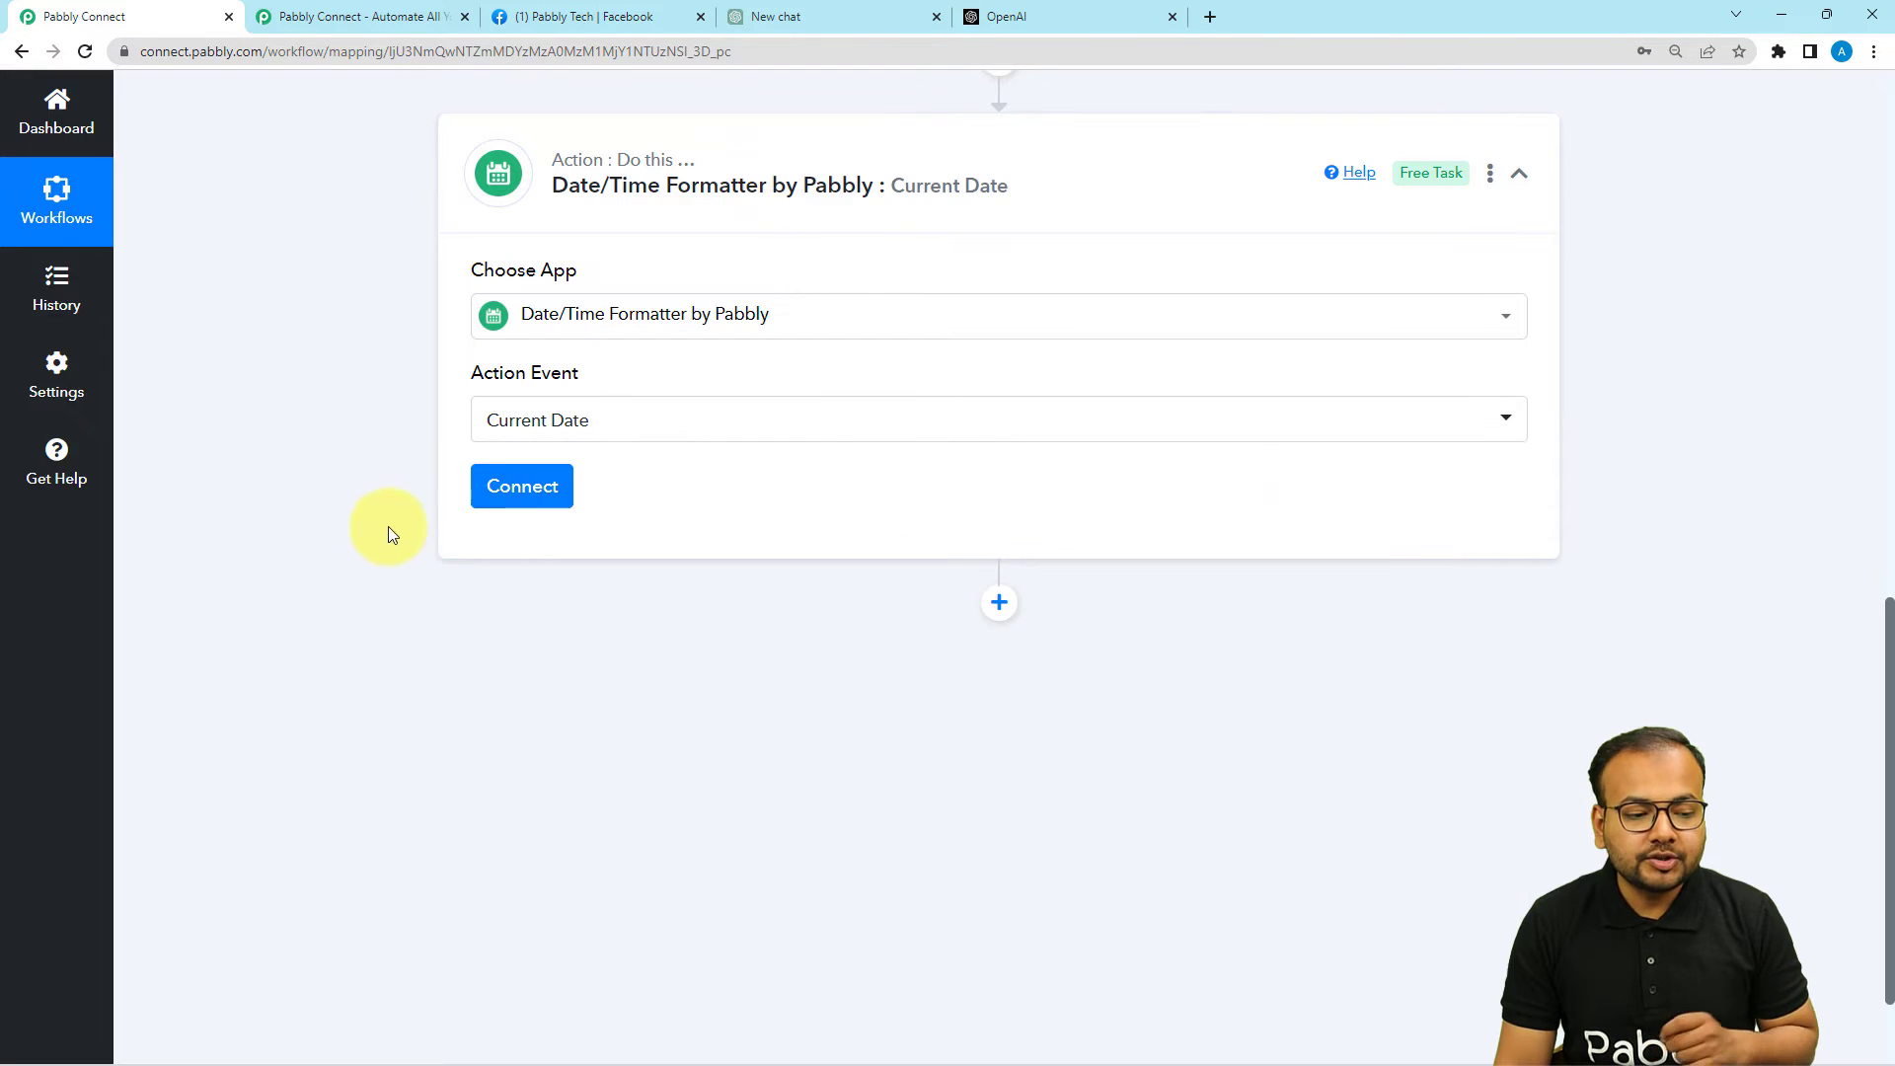
{"action": "left_click", "coordinate": [518, 489]}
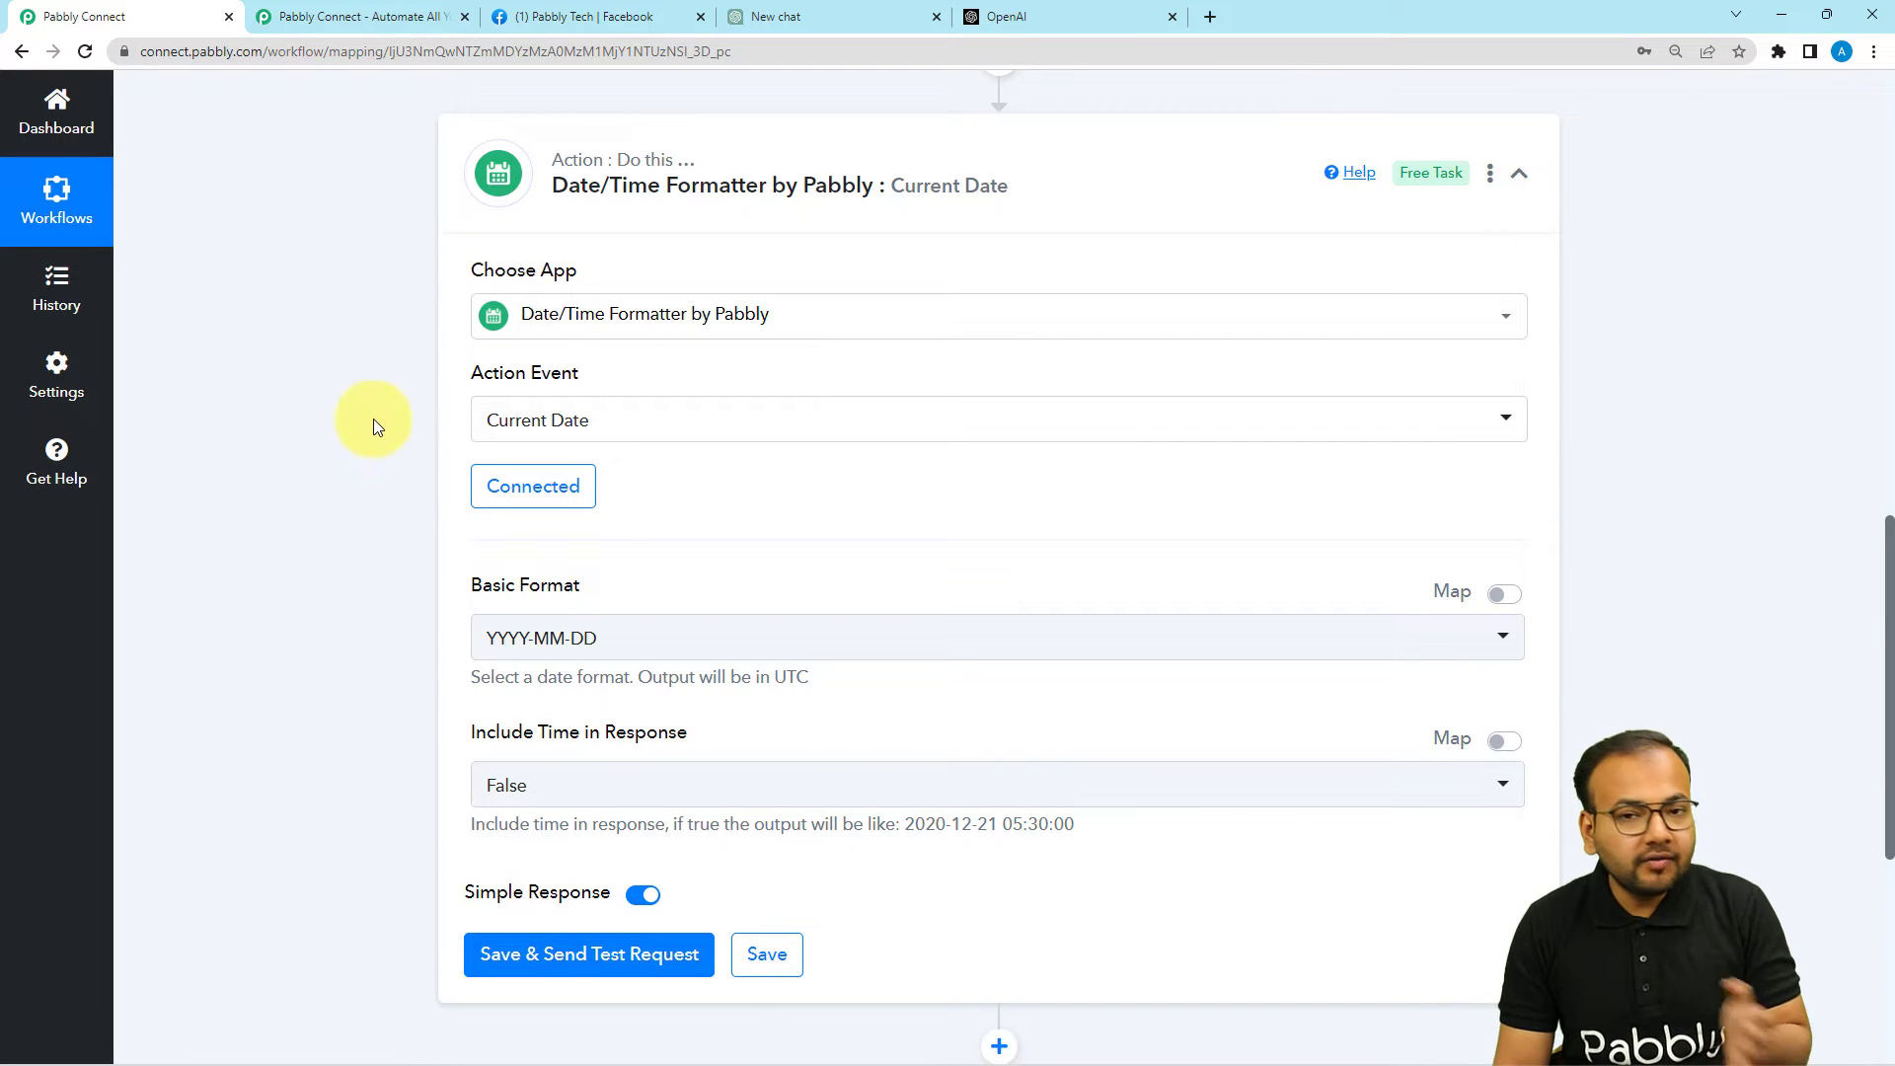
{"action": "scroll", "coordinate": [271, 429], "scroll_direction": "down", "scroll_amount": 4}
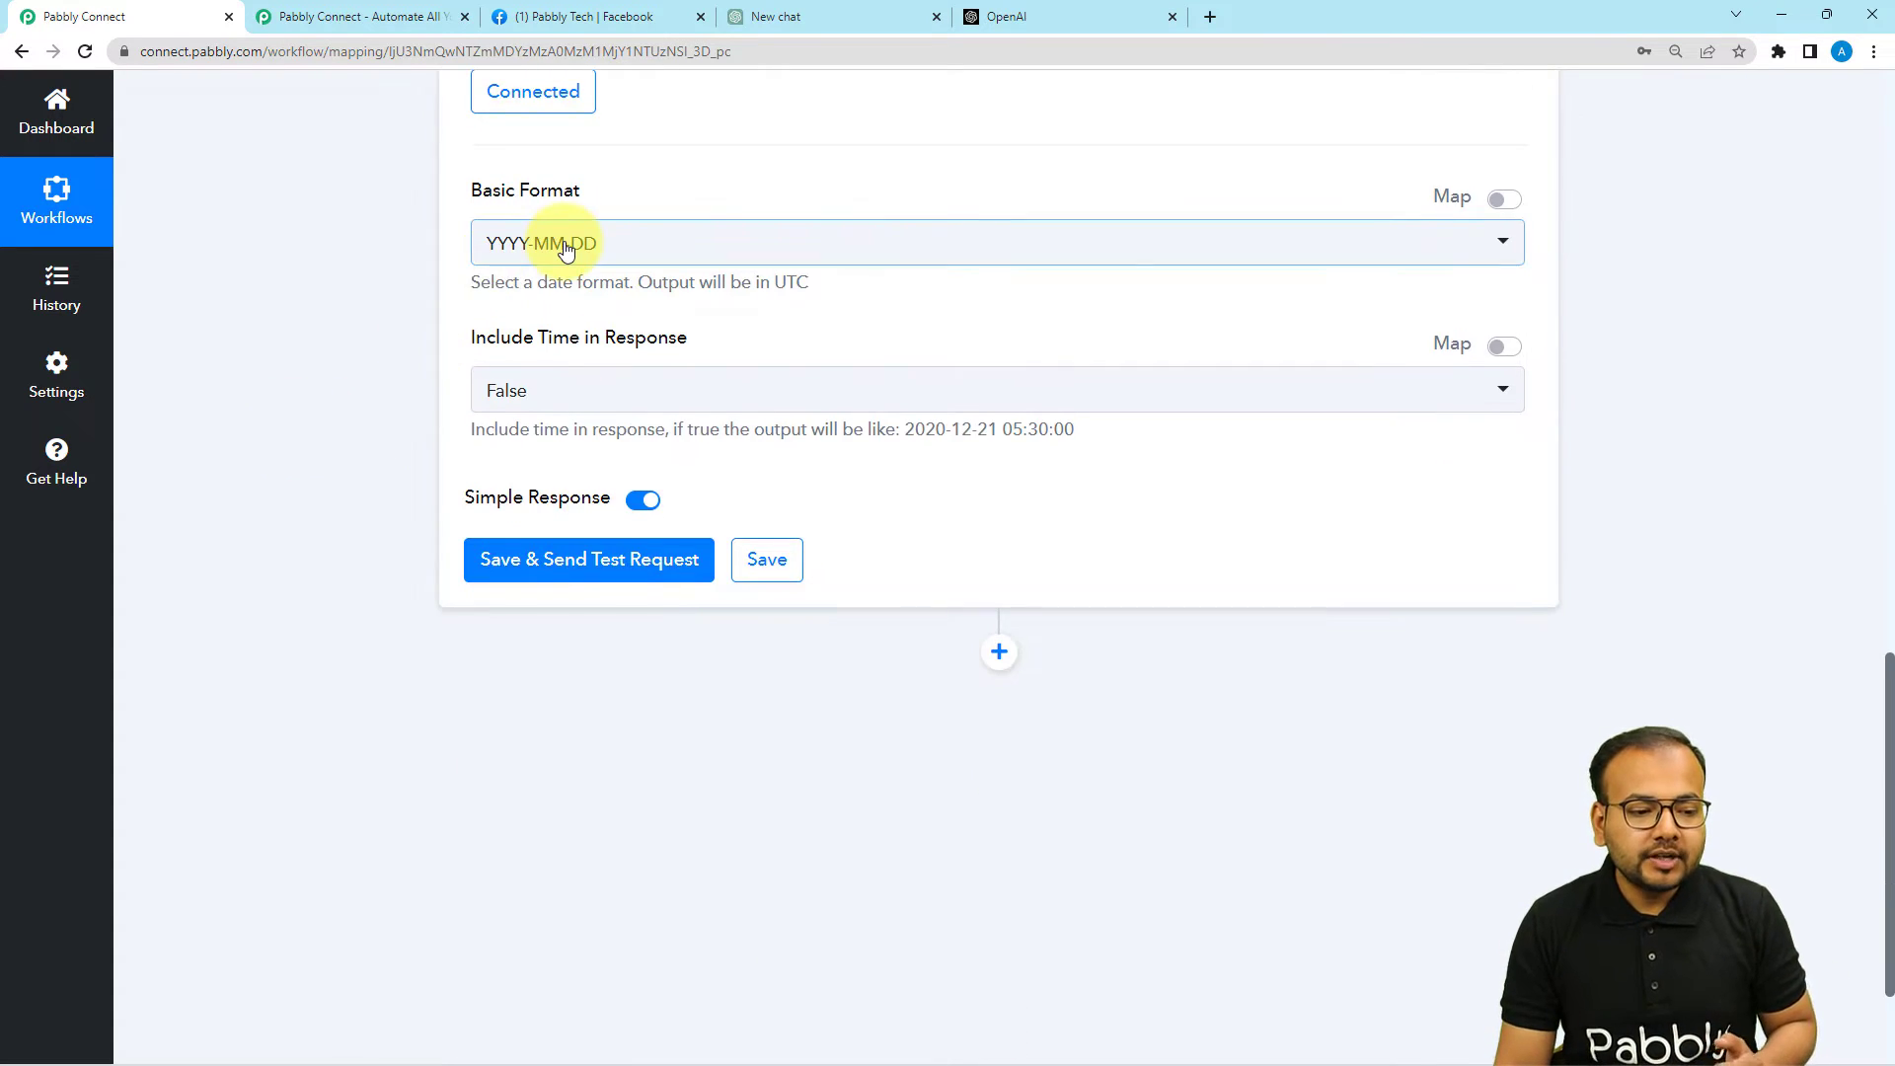
- Set the current date's basic format to DD-MM-YYYY, send a test request, and review the date value received
{"action": "left_click", "coordinate": [553, 243]}
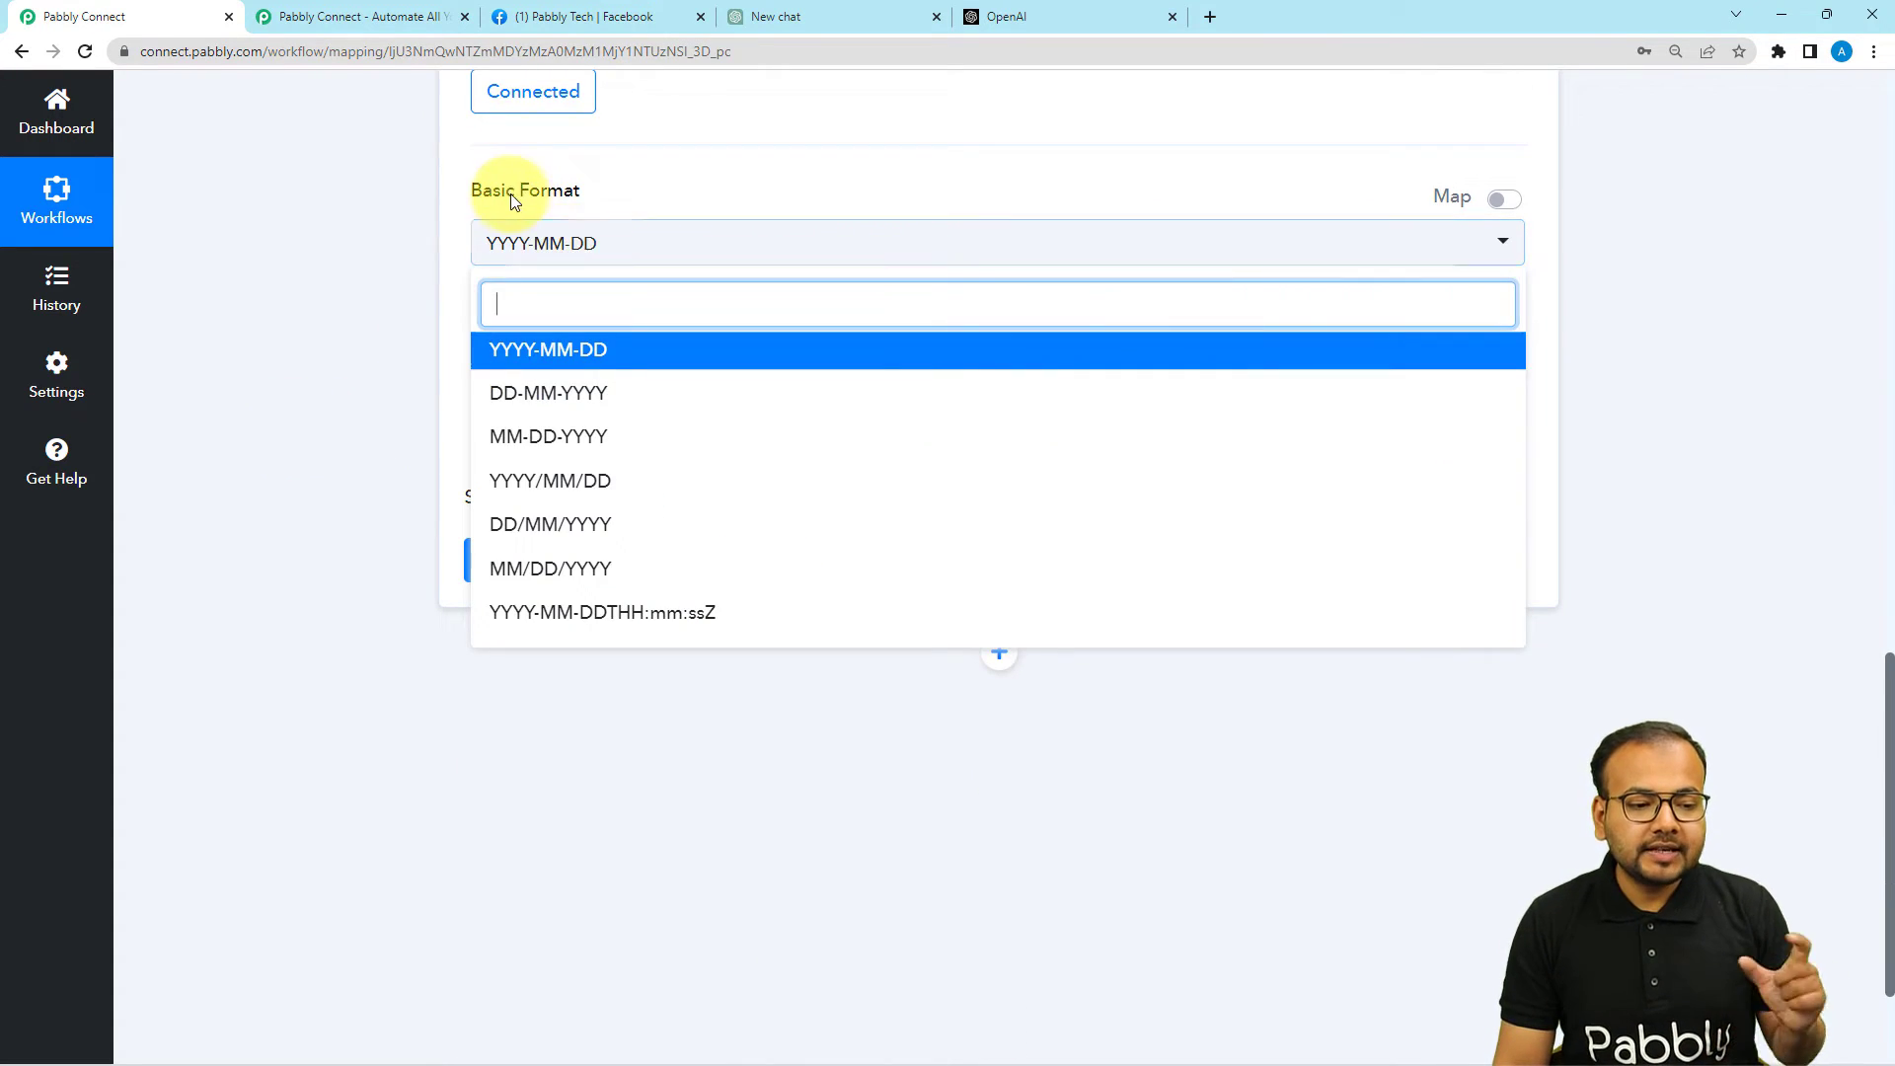
{"action": "left_click", "coordinate": [558, 400]}
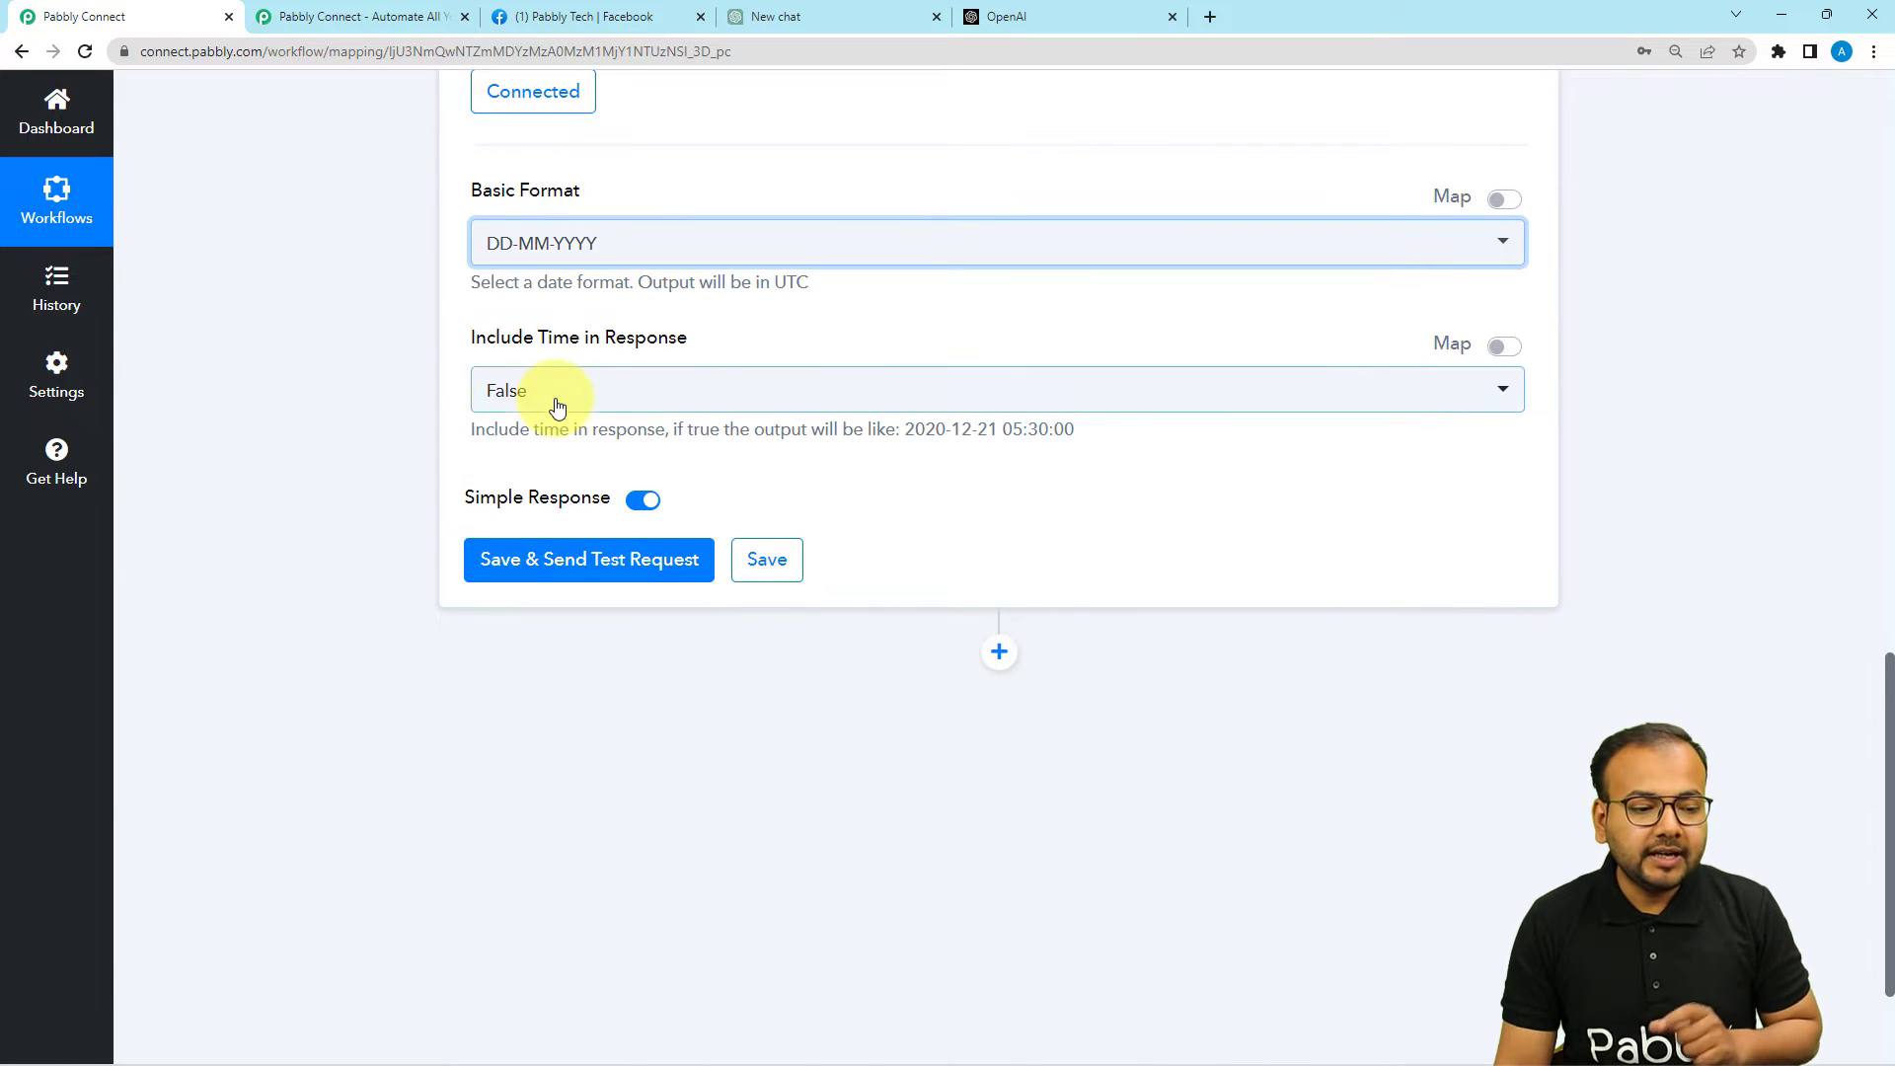
{"action": "left_click", "coordinate": [572, 561]}
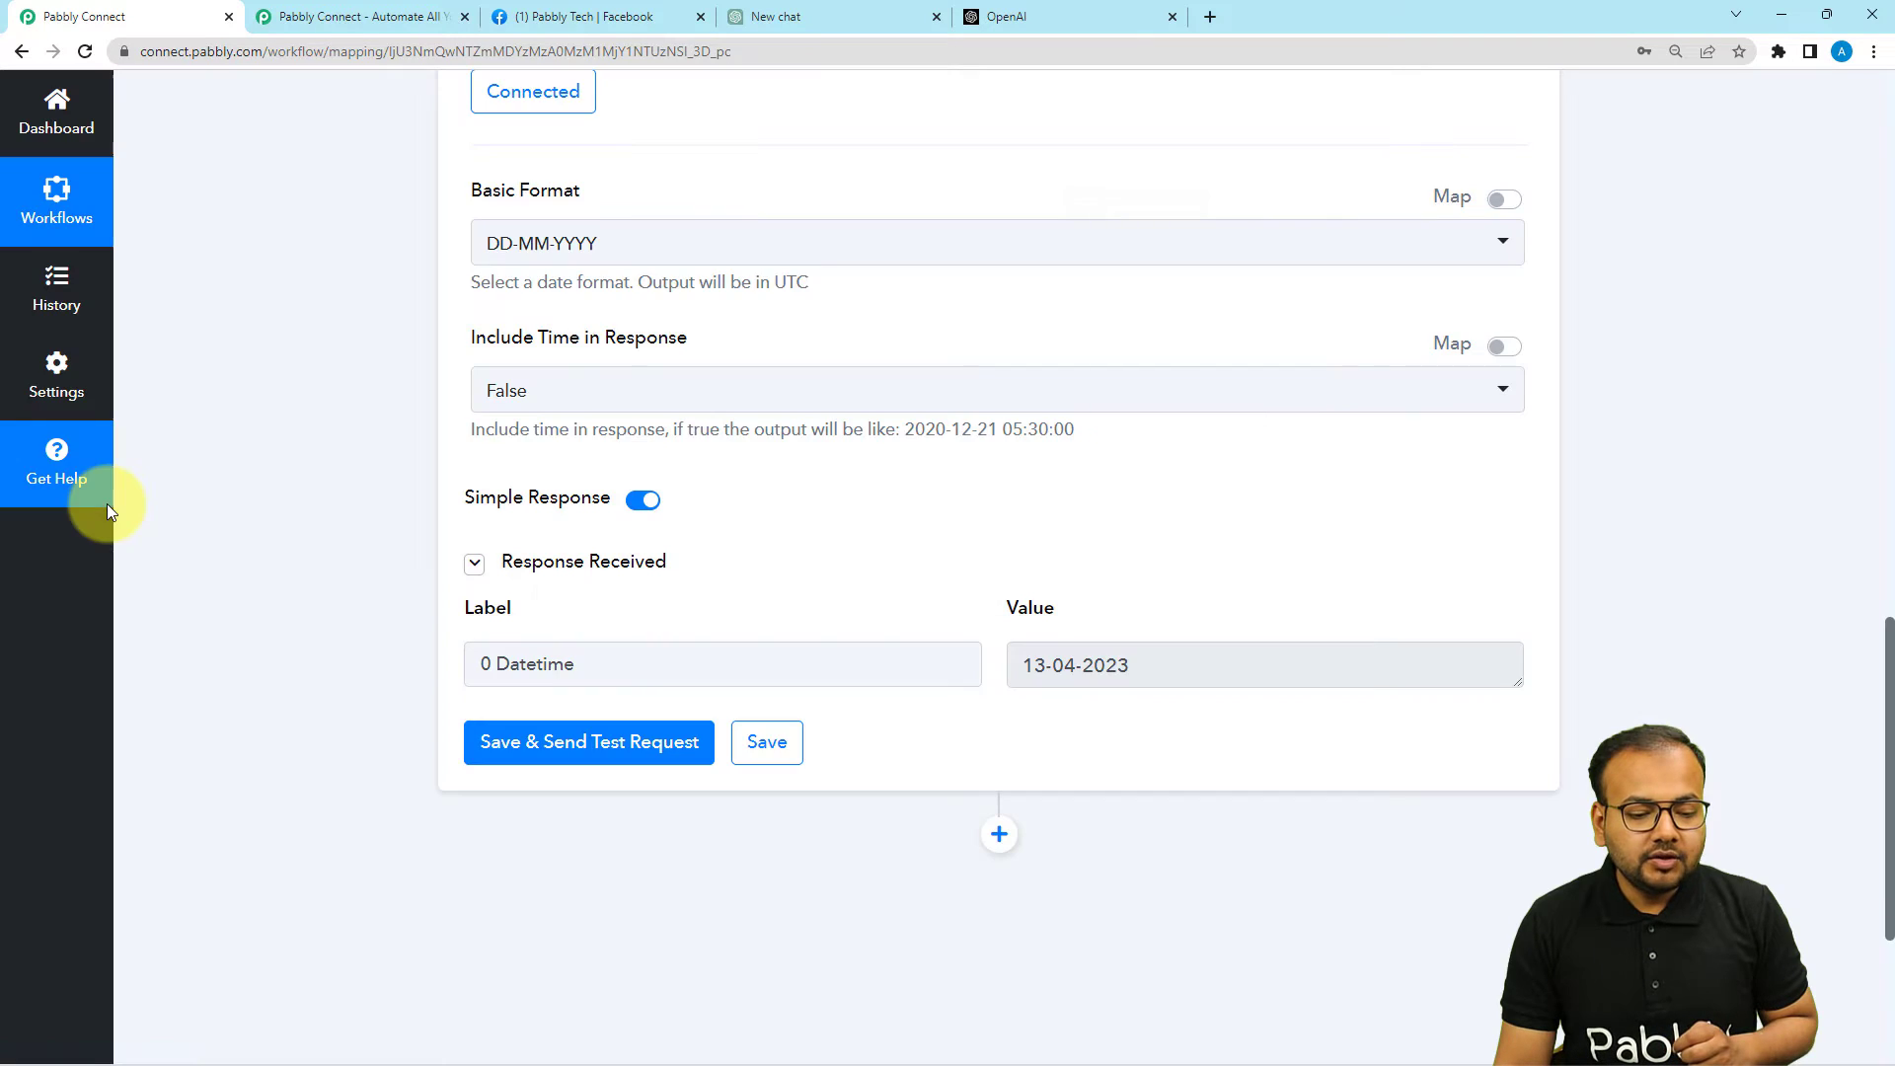
{"action": "scroll", "coordinate": [868, 571], "scroll_direction": "down", "scroll_amount": 2}
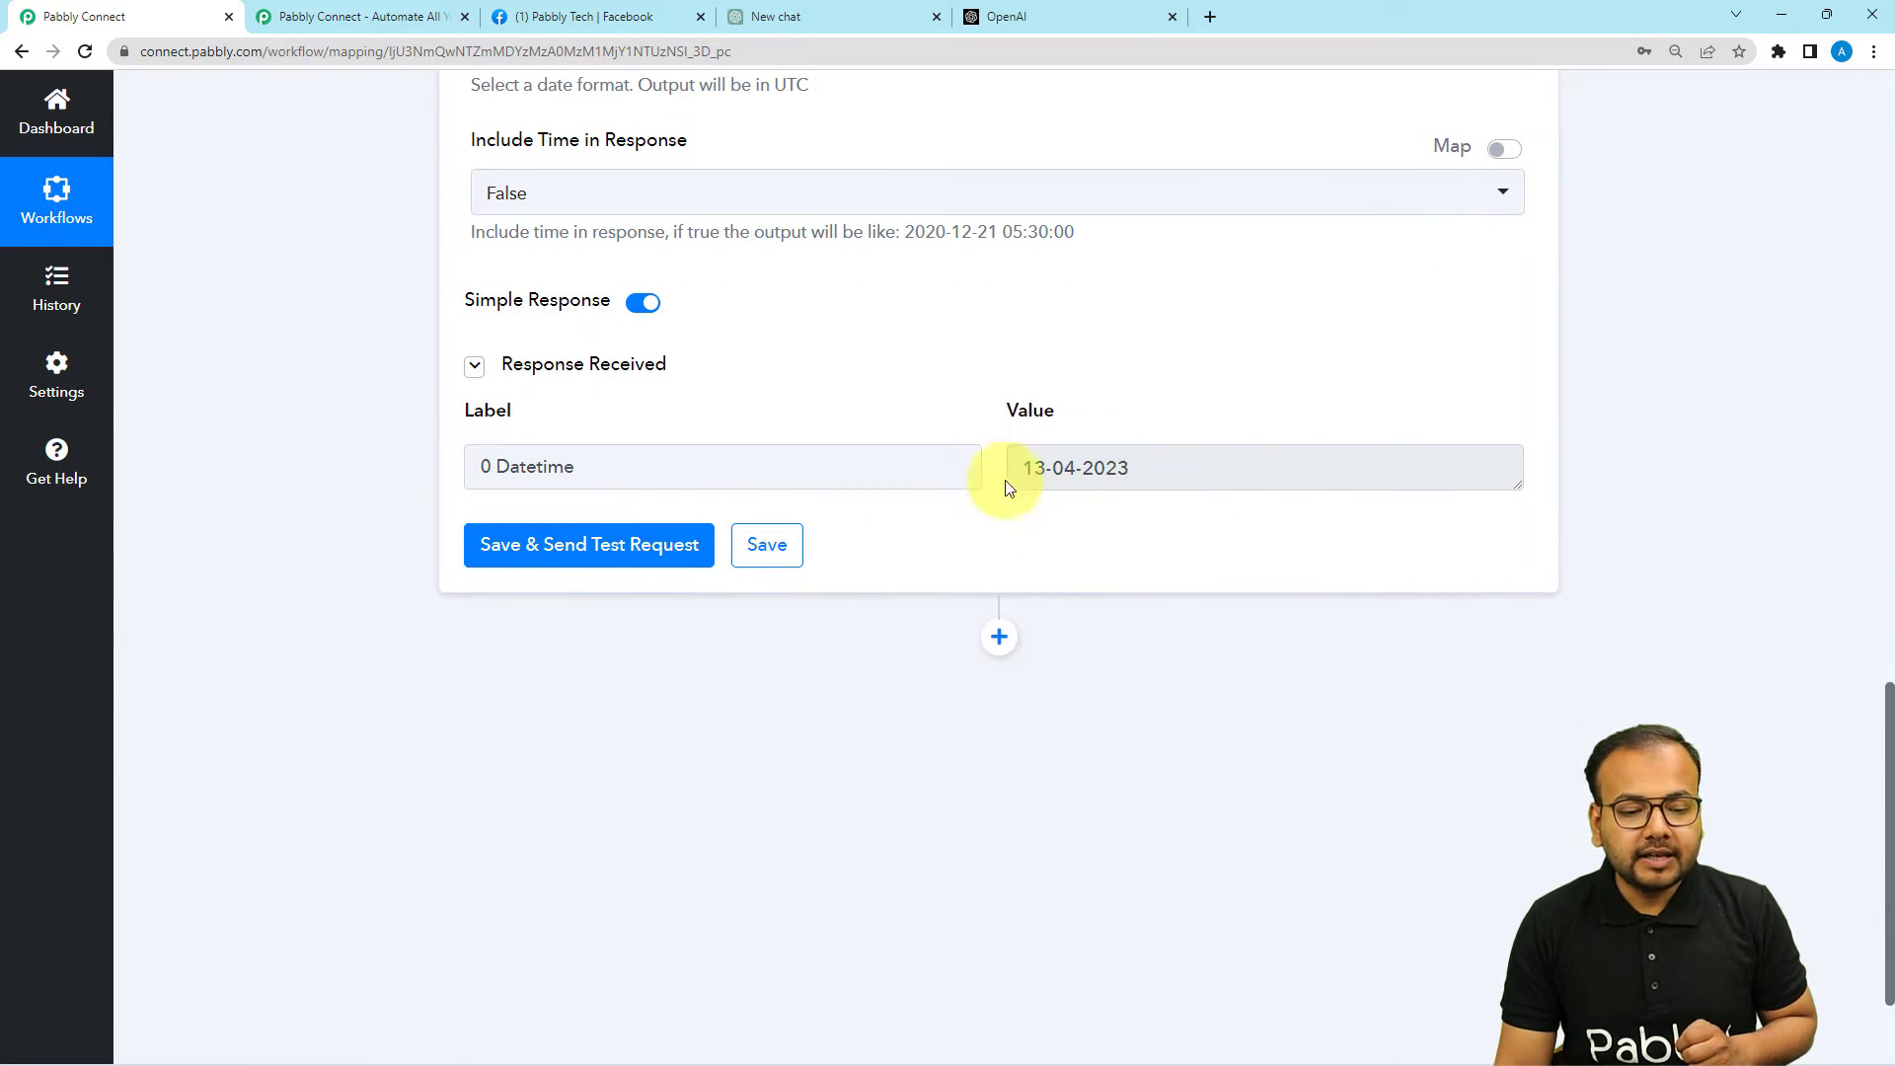
{"action": "scroll", "coordinate": [363, 479], "scroll_direction": "up", "scroll_amount": 1}
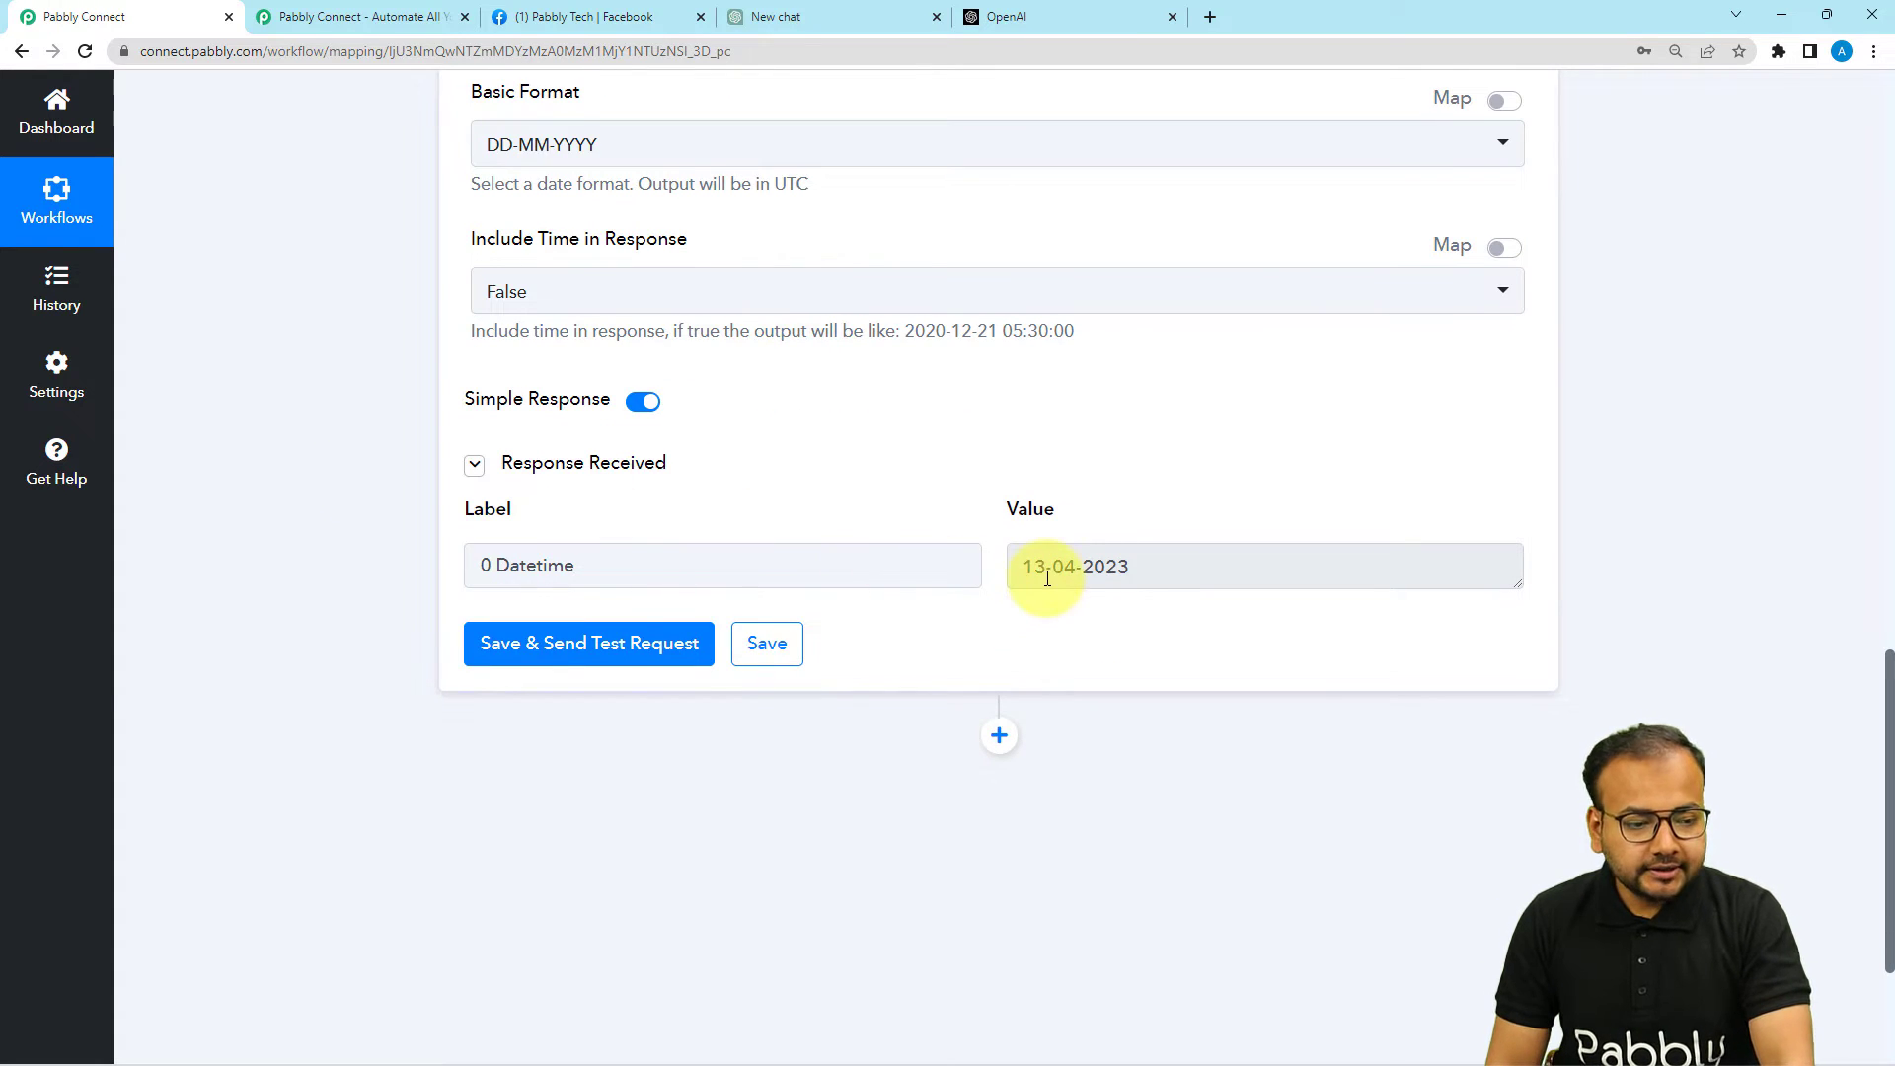
{"action": "left_click_drag", "start_coordinate": [1022, 567], "coordinate": [1133, 567]}
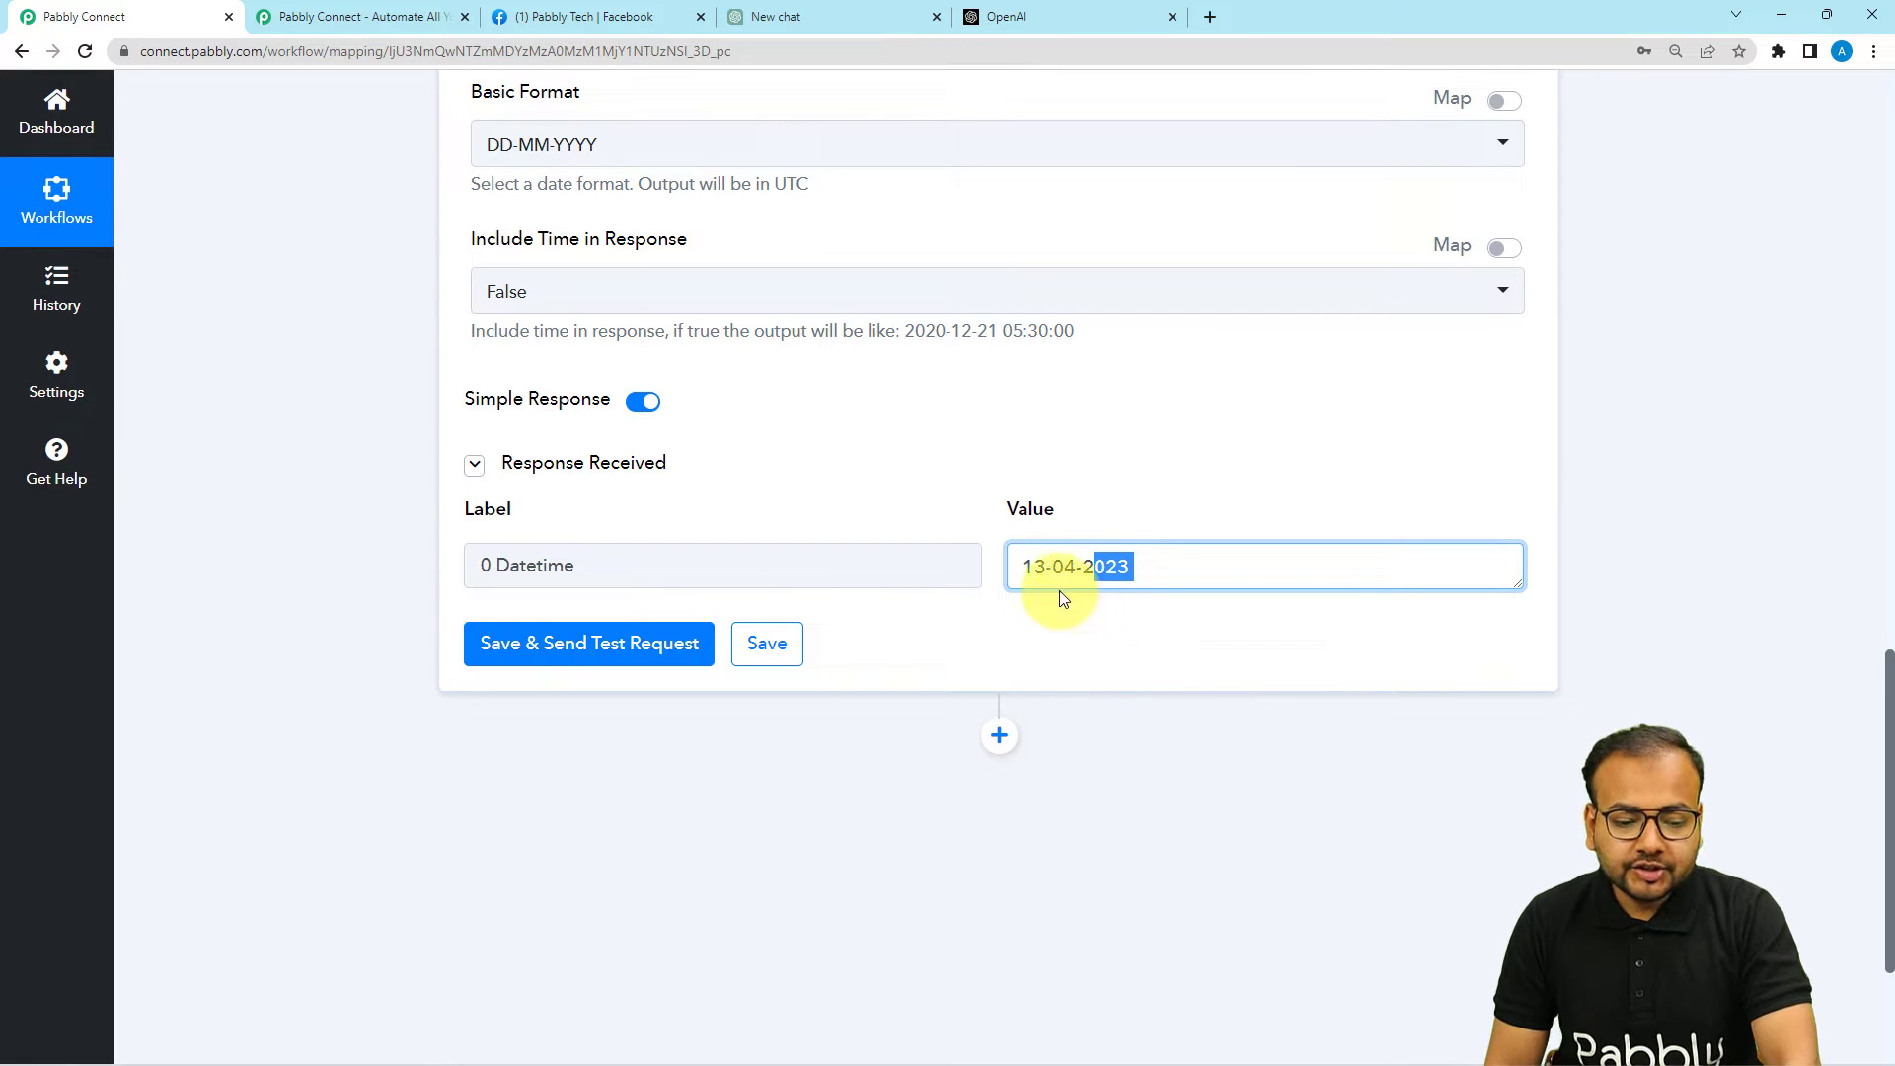
{"action": "left_click_drag", "start_coordinate": [1025, 570], "coordinate": [1076, 570]}
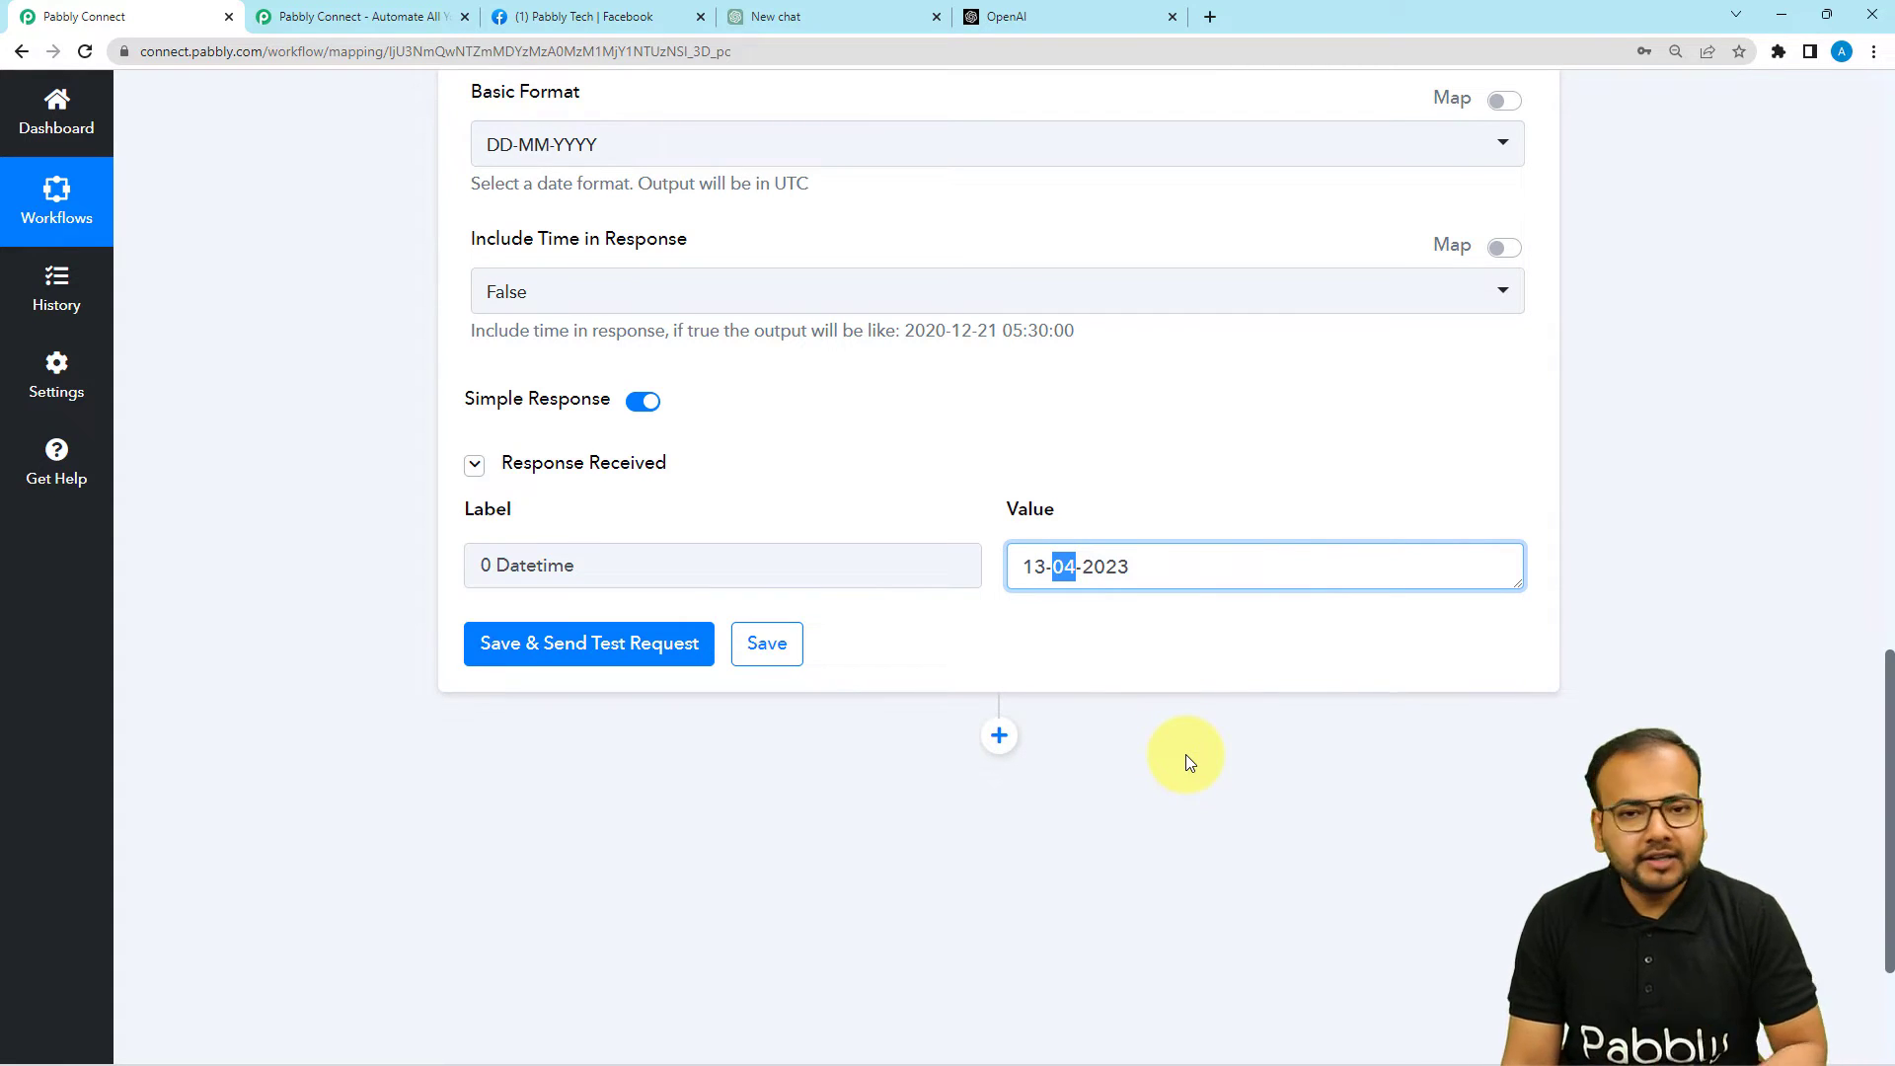
{"action": "scroll", "coordinate": [1186, 754], "scroll_direction": "down", "scroll_amount": 2}
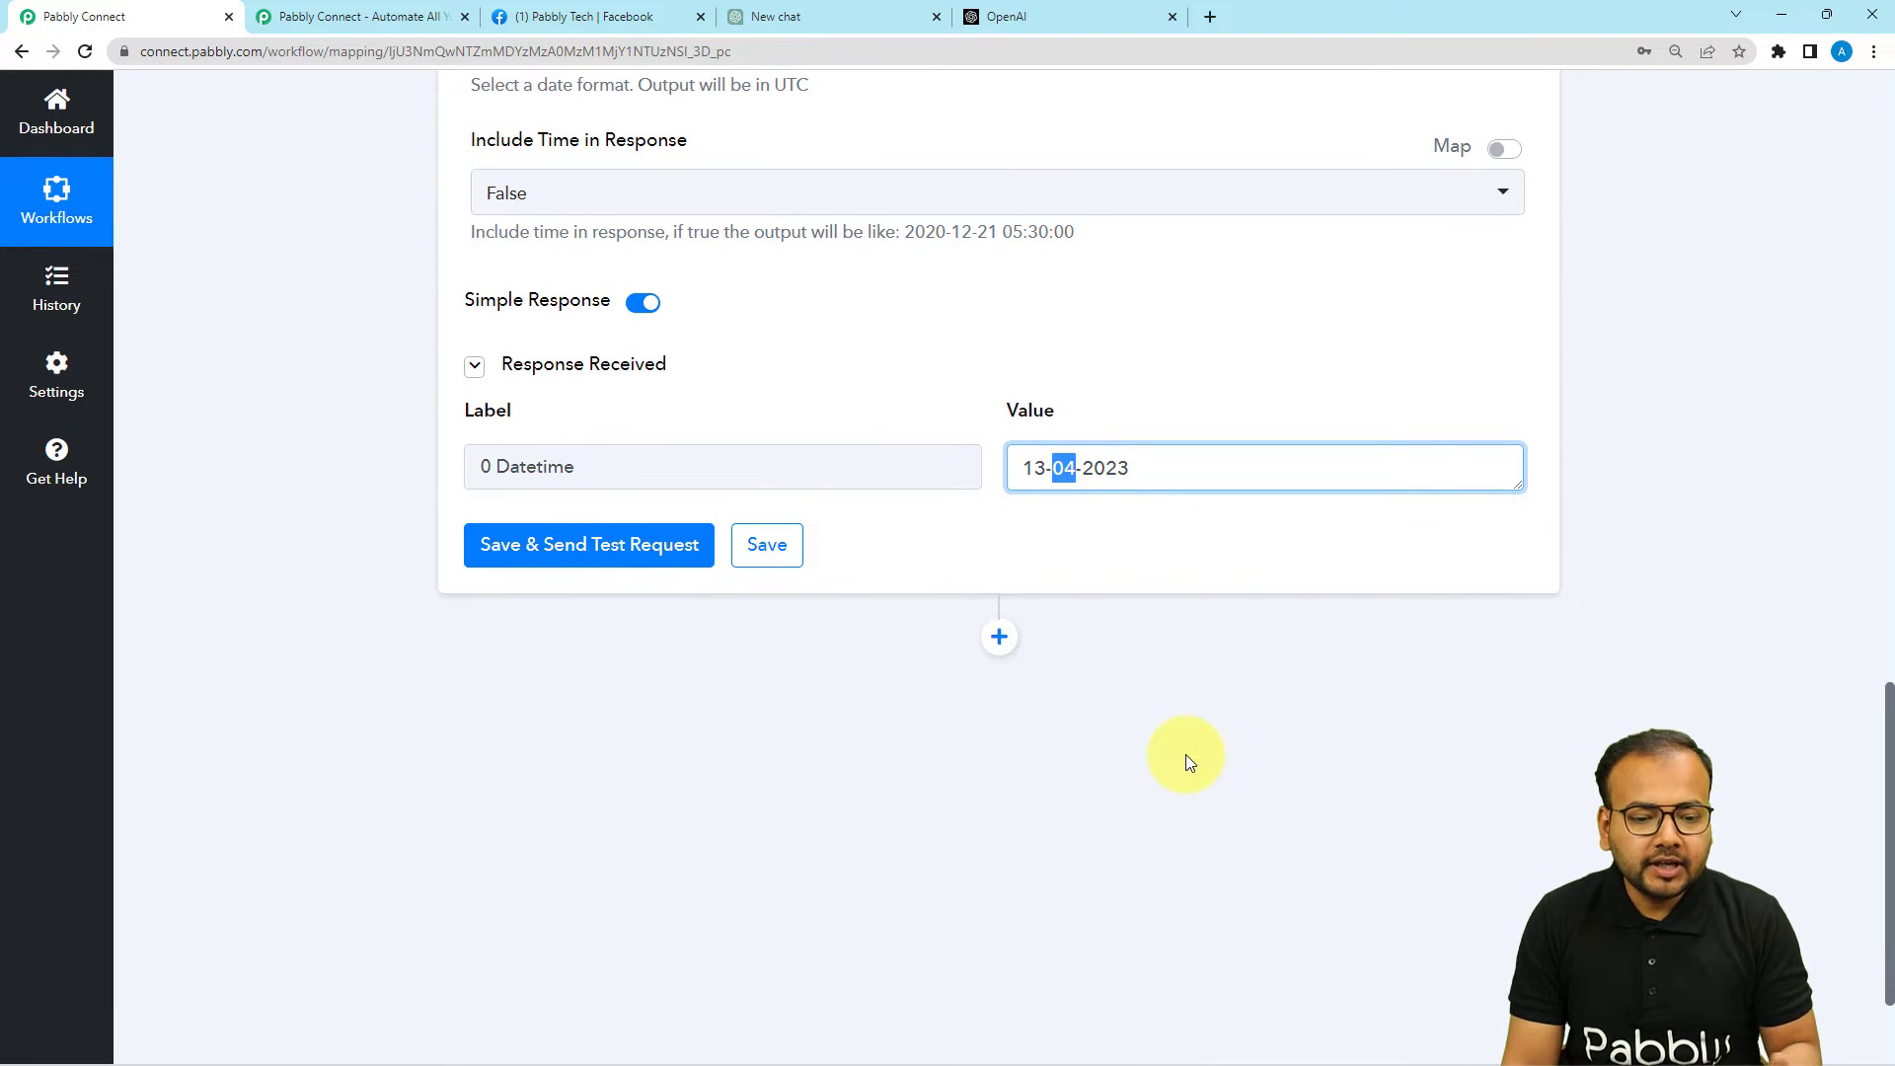
{"action": "left_click", "coordinate": [845, 664]}
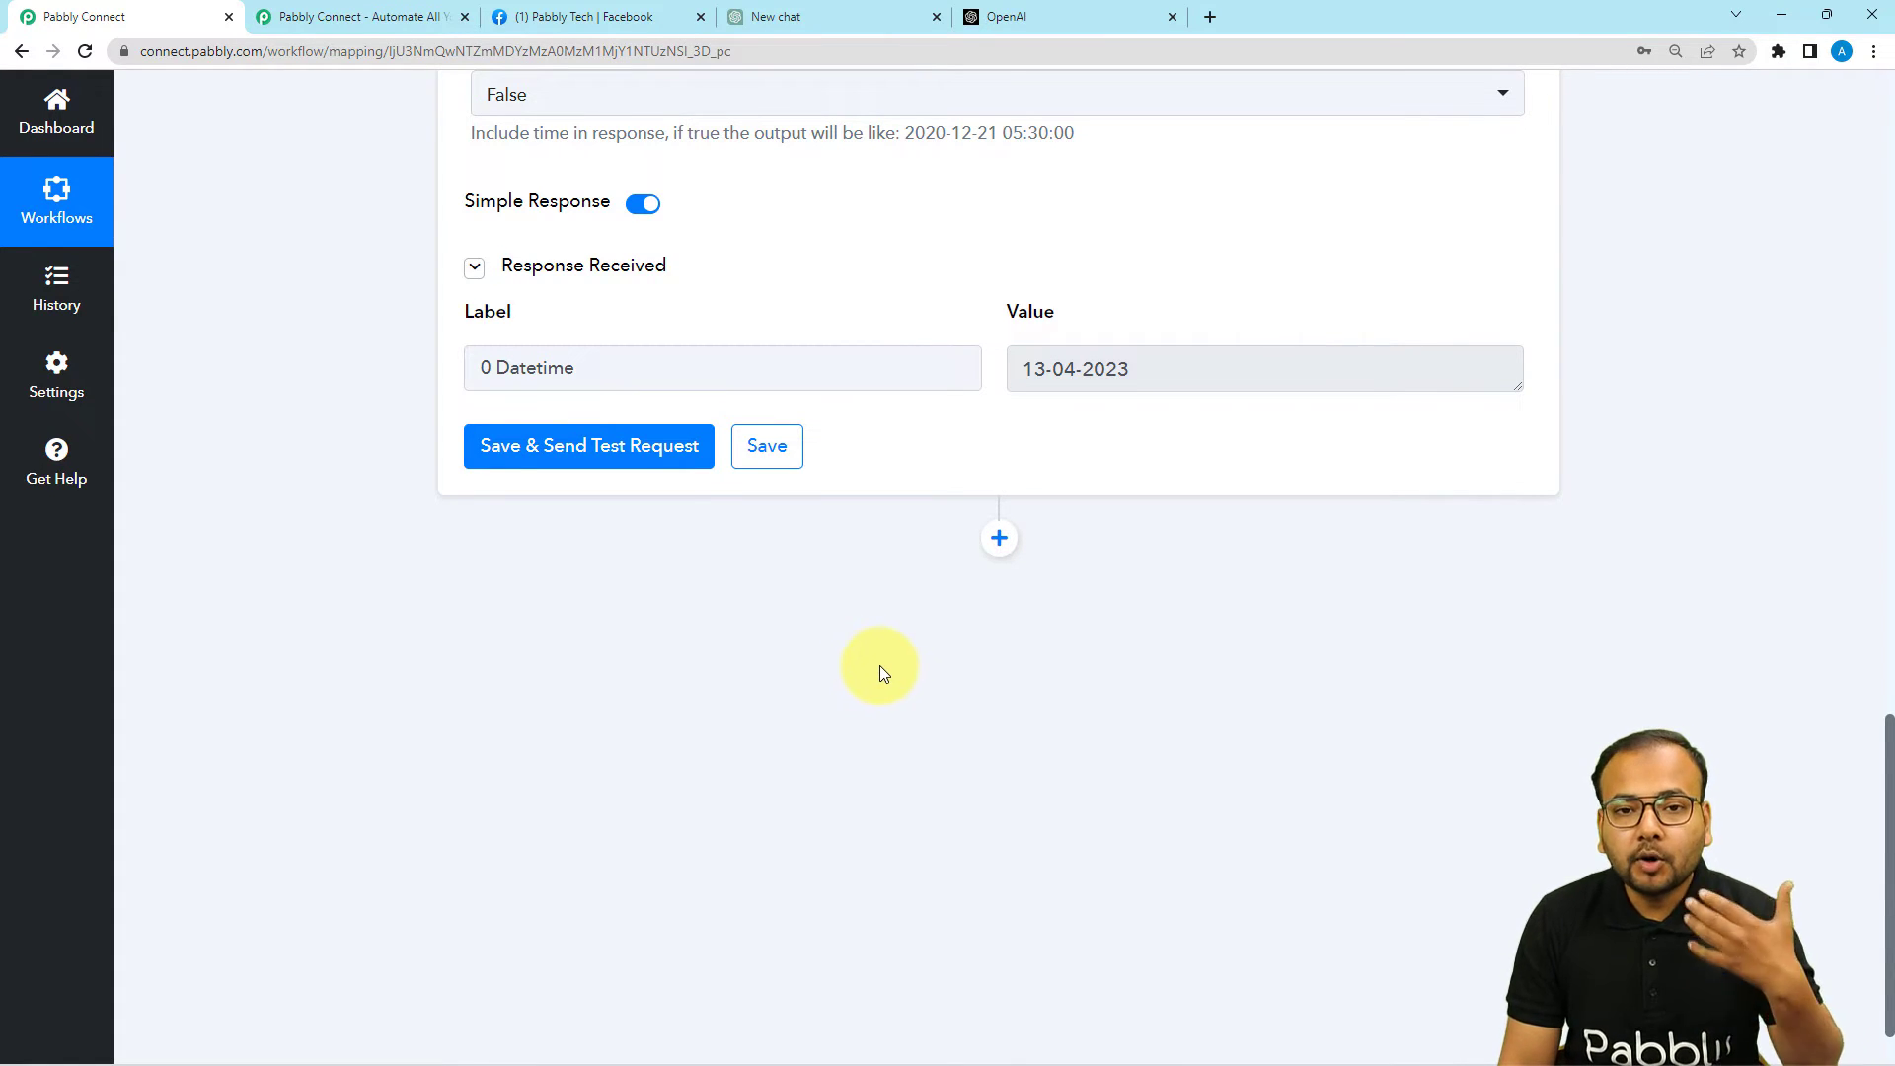
- Add a new action step after the Date/Time Formatter with ChatGPT as the app and Ask ChatGPT as the event
{"action": "scroll", "coordinate": [891, 661], "scroll_direction": "down", "scroll_amount": 1}
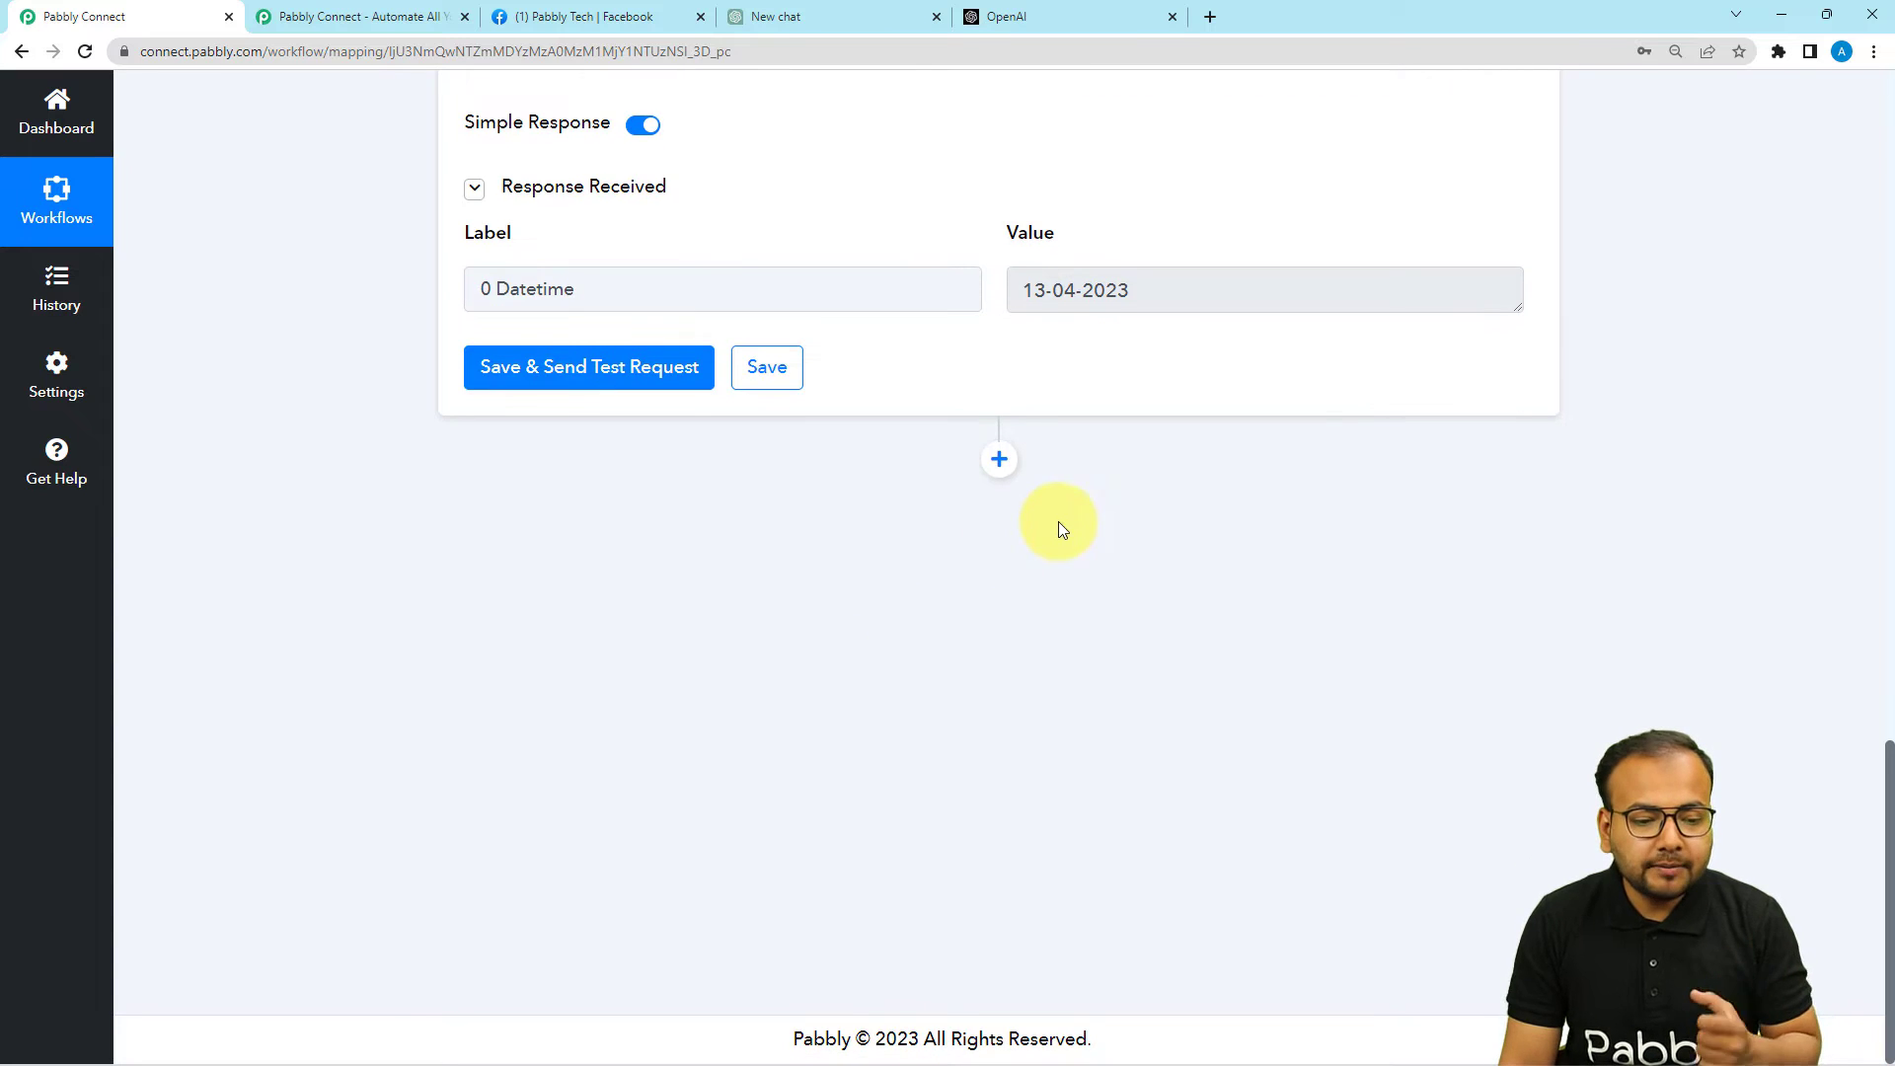
{"action": "left_click", "coordinate": [1000, 459]}
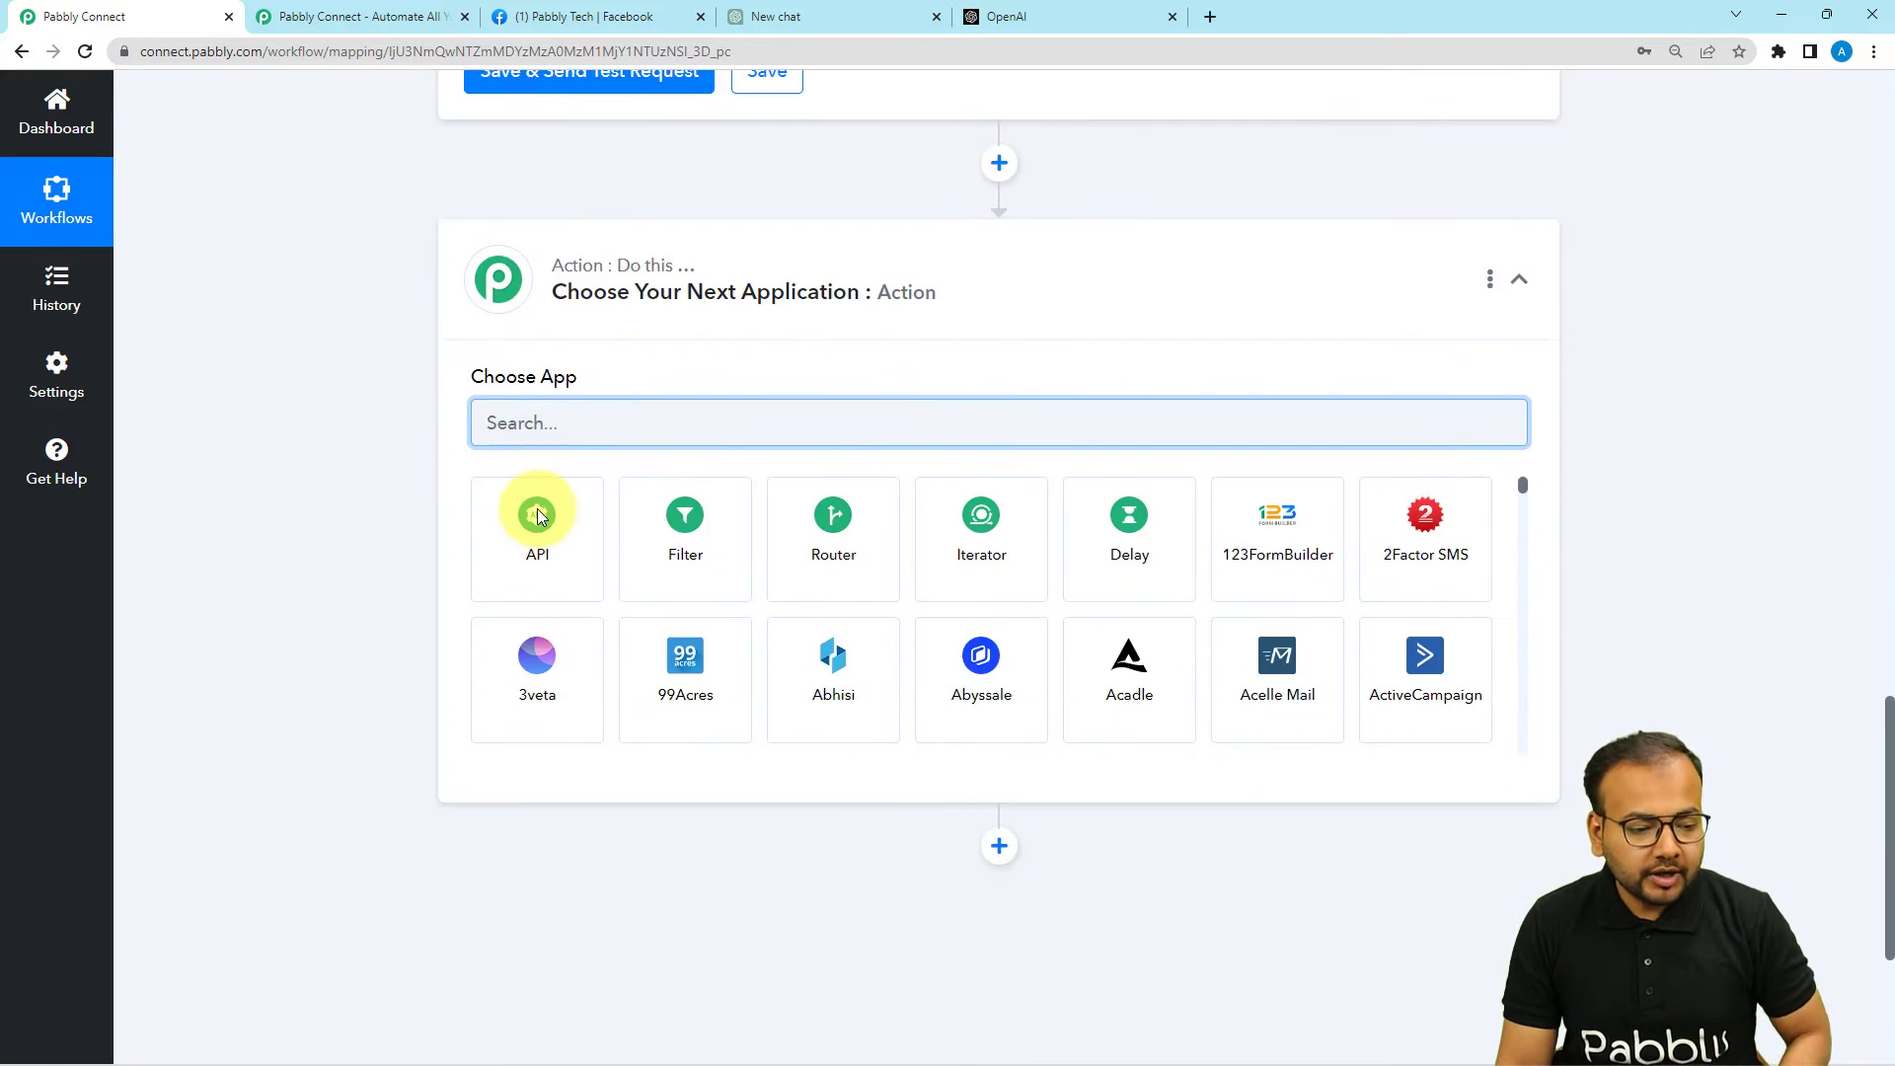
{"action": "type", "text": "chat"}
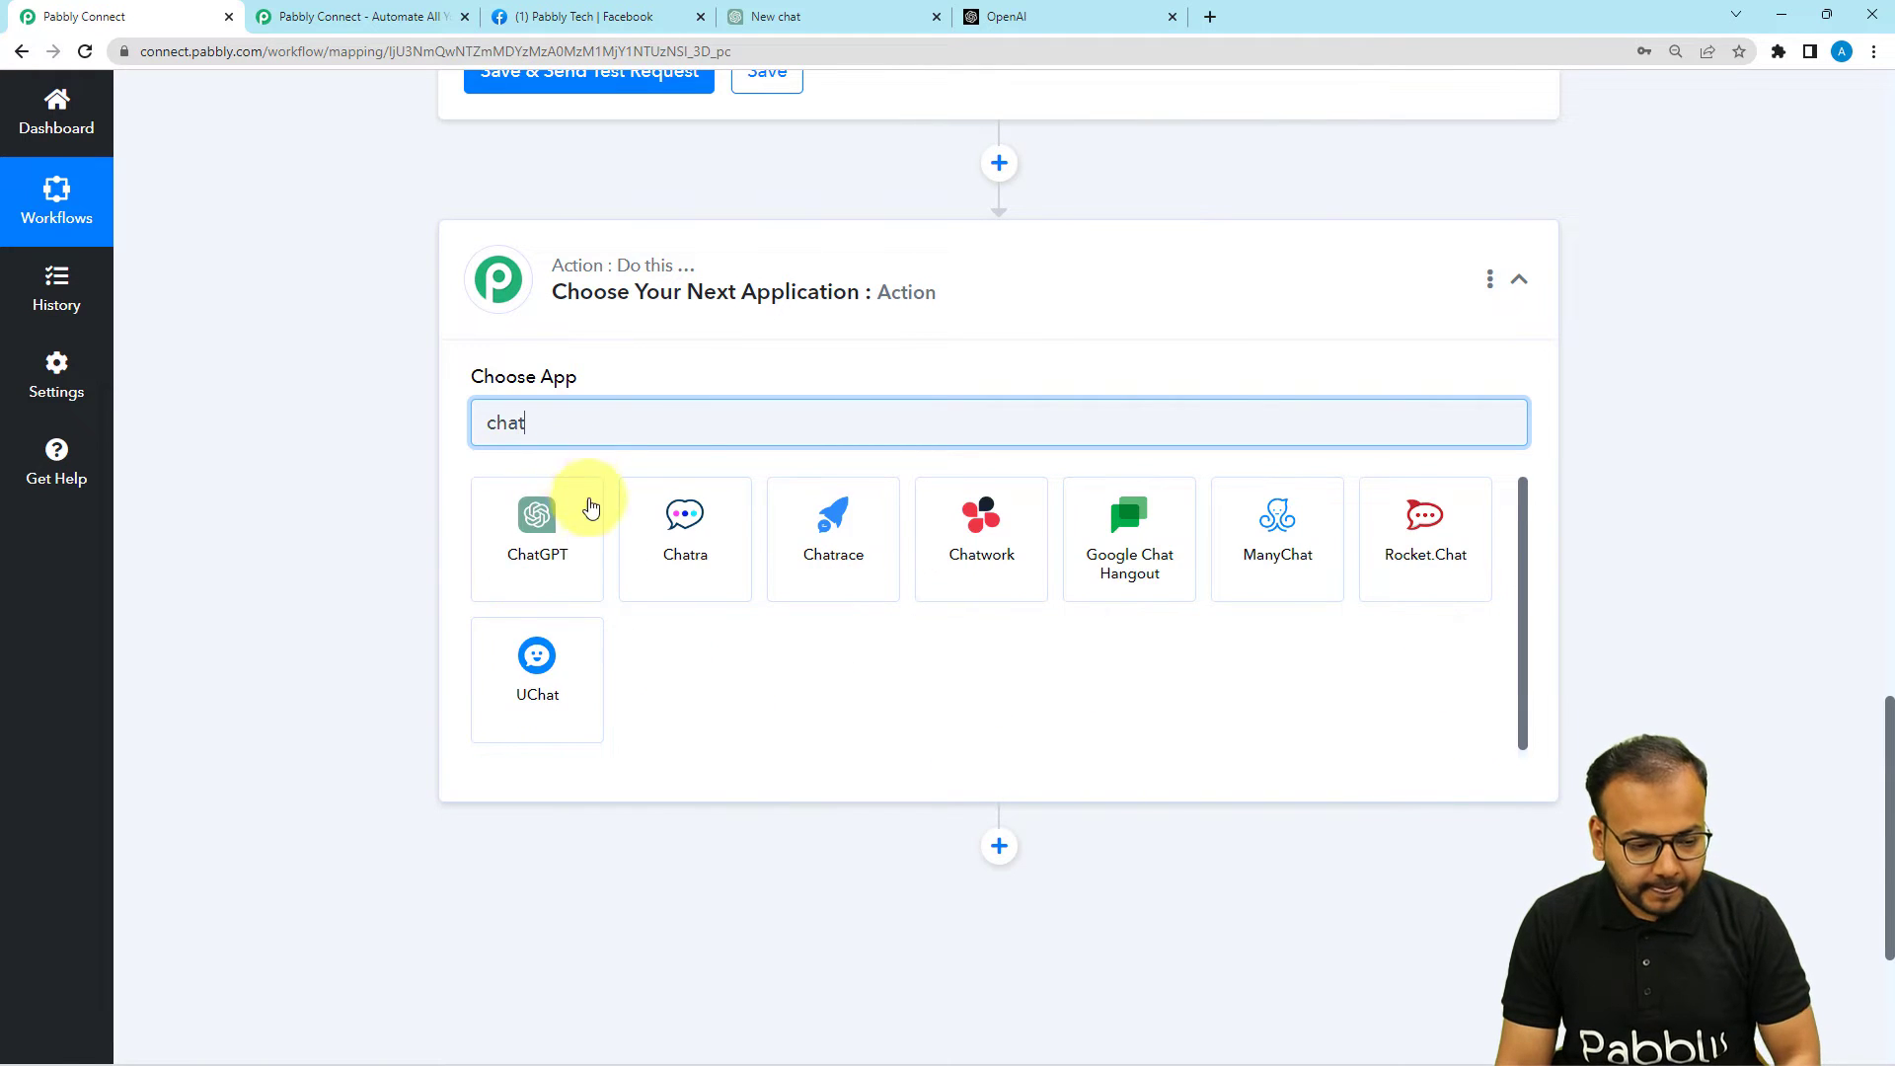
{"action": "left_click", "coordinate": [541, 529]}
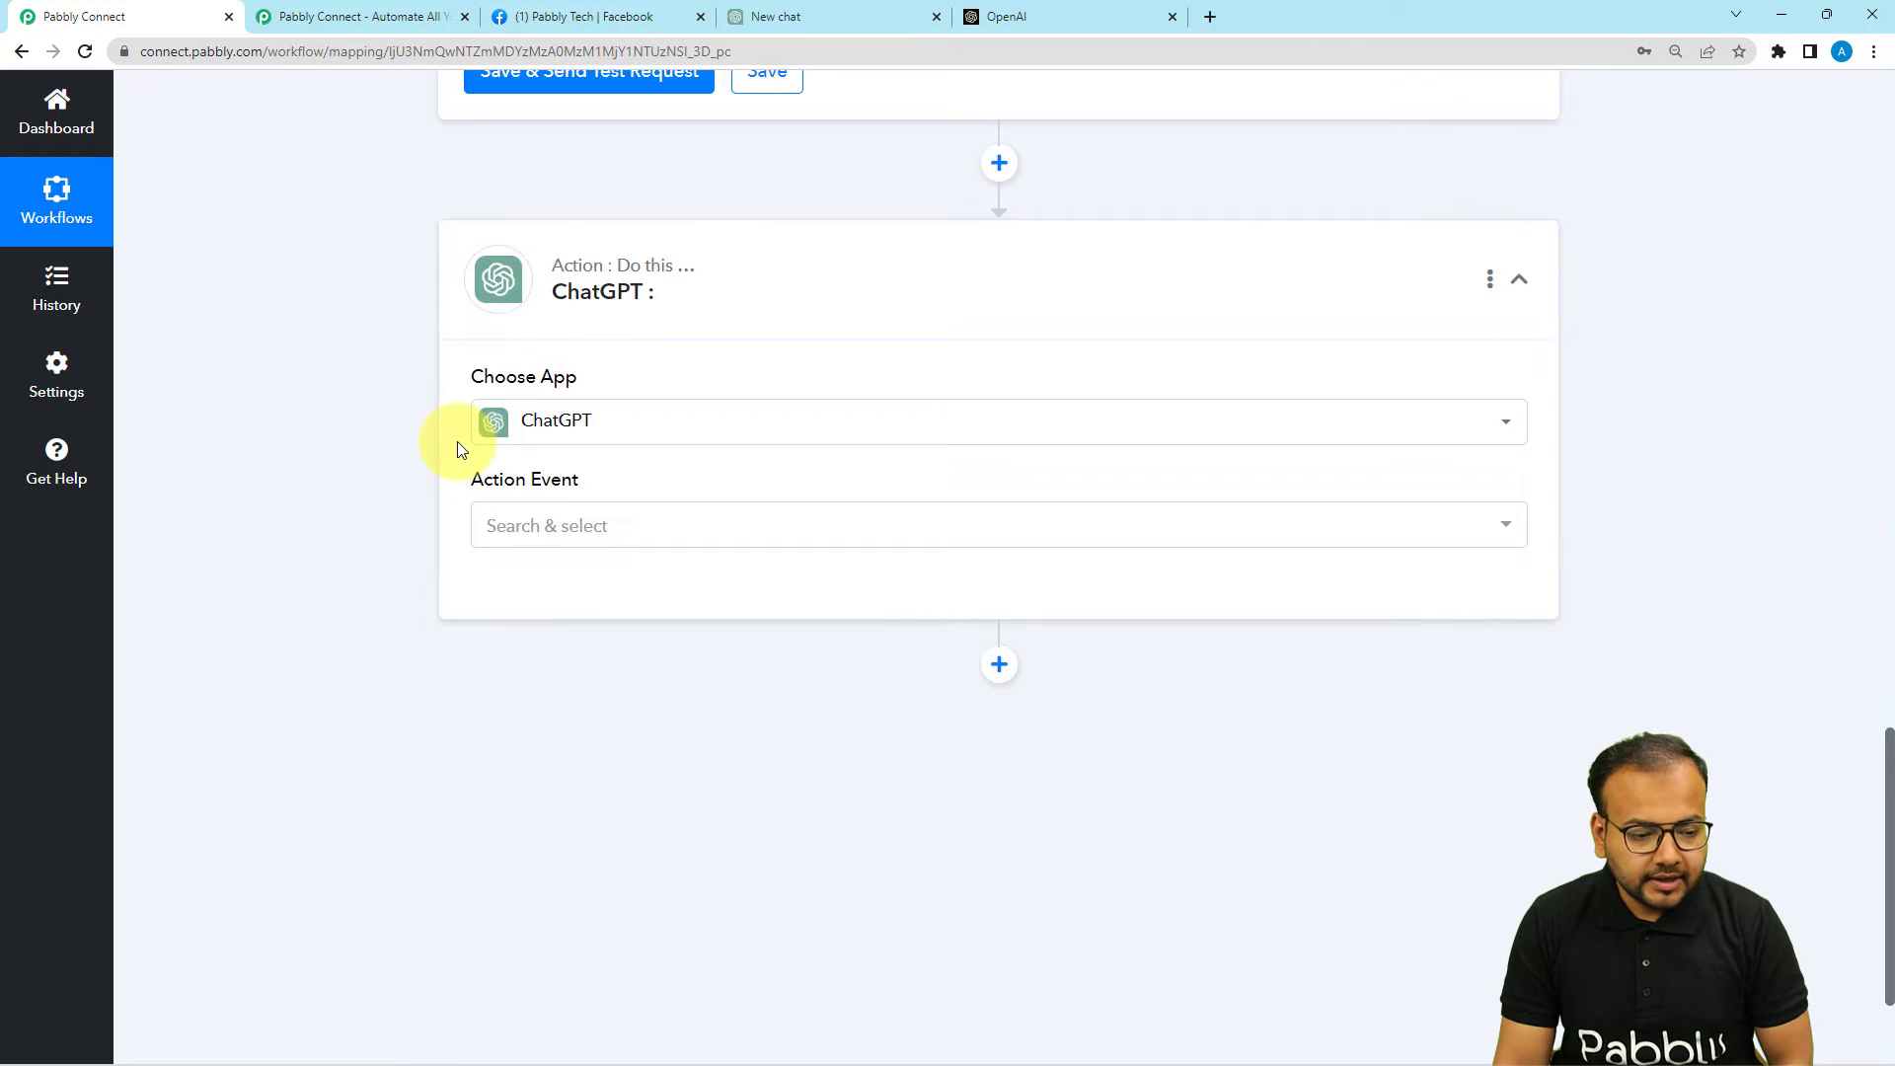
{"action": "scroll", "coordinate": [596, 423], "scroll_direction": "down", "scroll_amount": 1}
{"action": "left_click", "coordinate": [507, 415]}
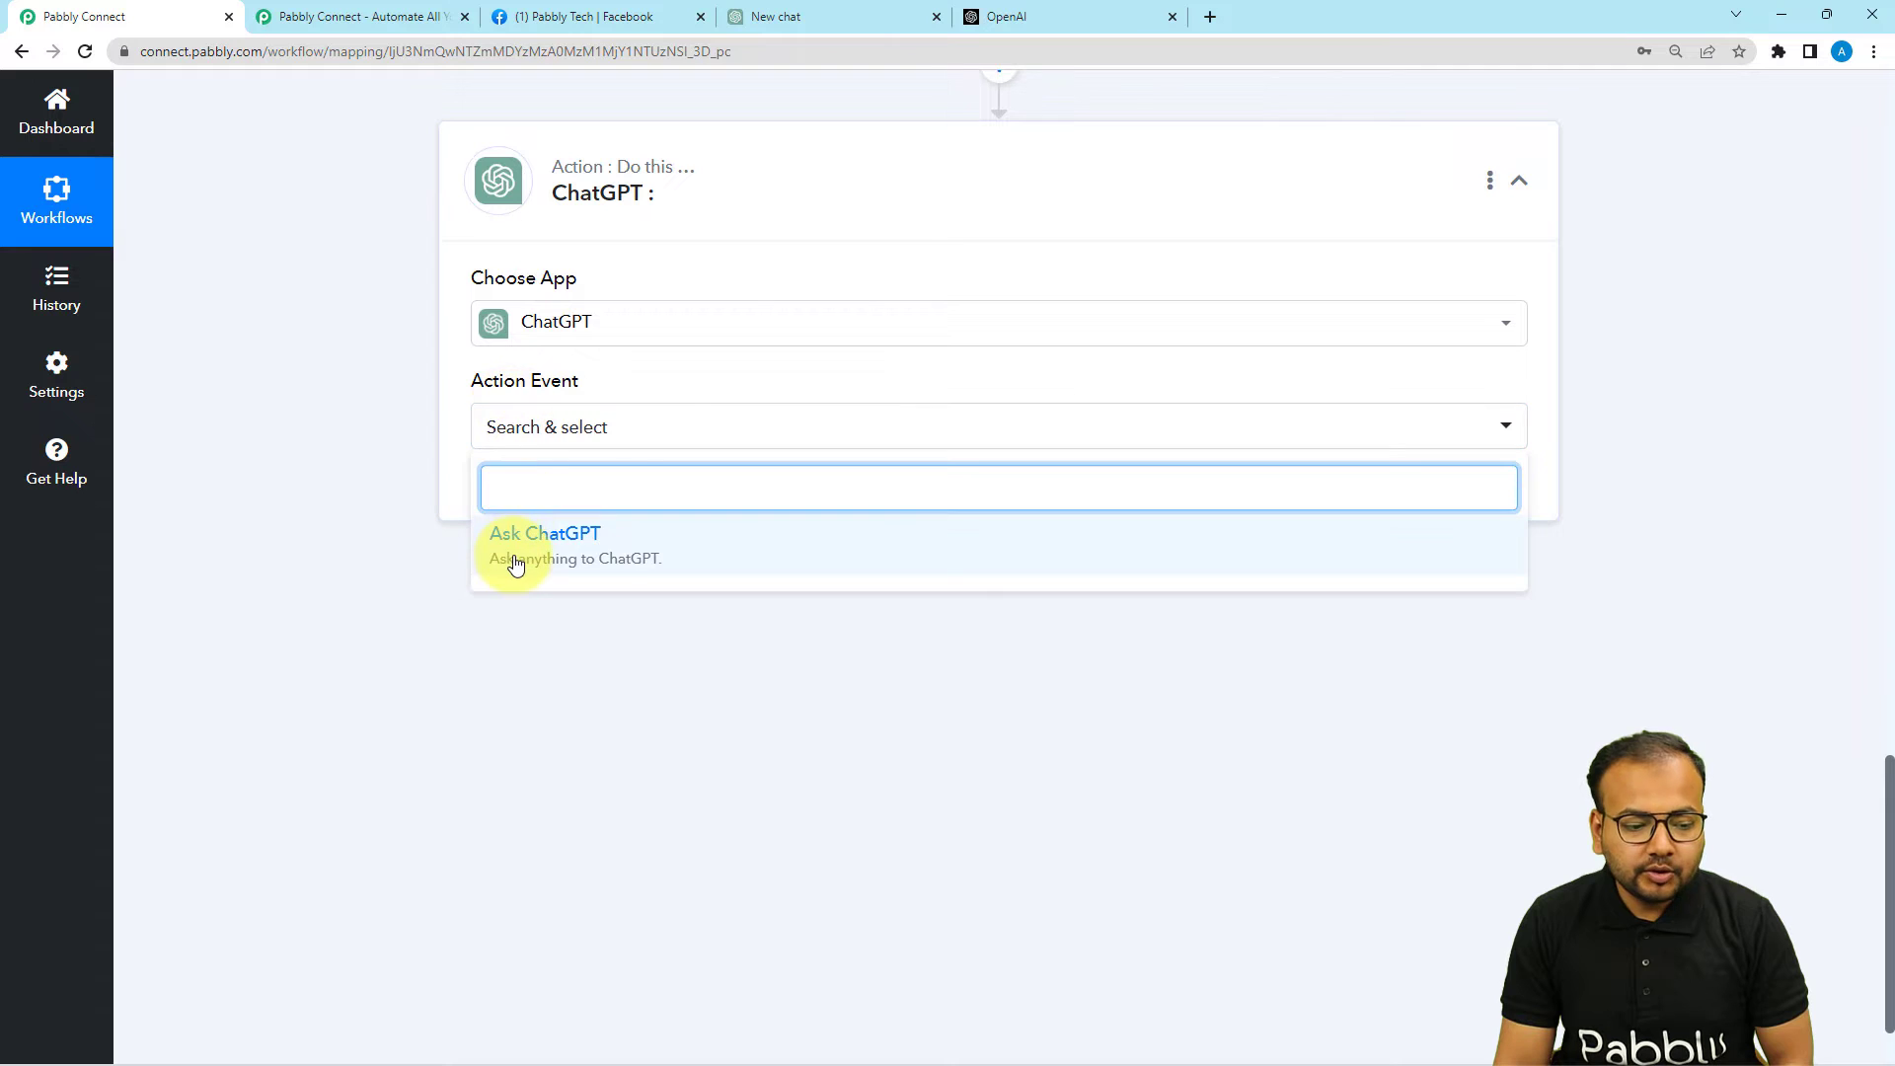
{"action": "left_click", "coordinate": [544, 541]}
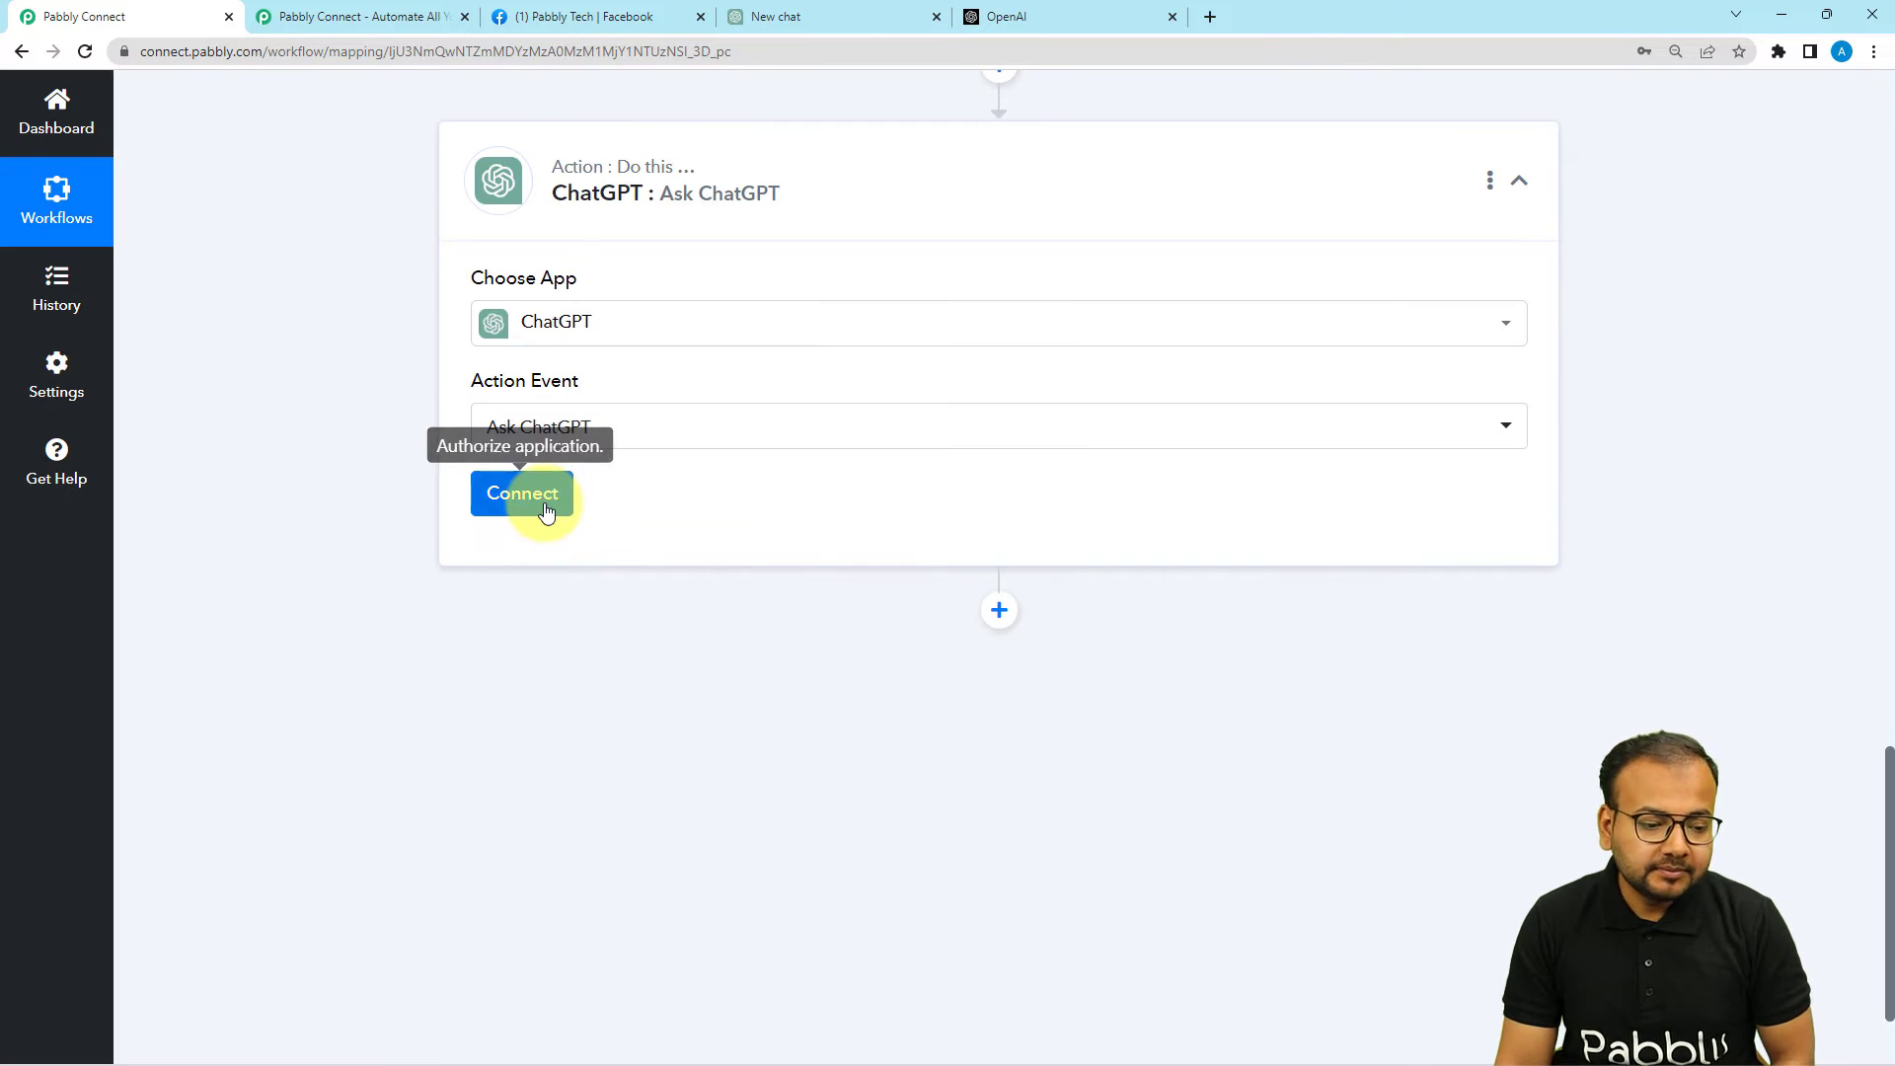
- Start a new ChatGPT connection, then create and copy a new secret key on the OpenAI API keys page
{"action": "left_click", "coordinate": [547, 511]}
{"action": "left_click", "coordinate": [904, 318]}
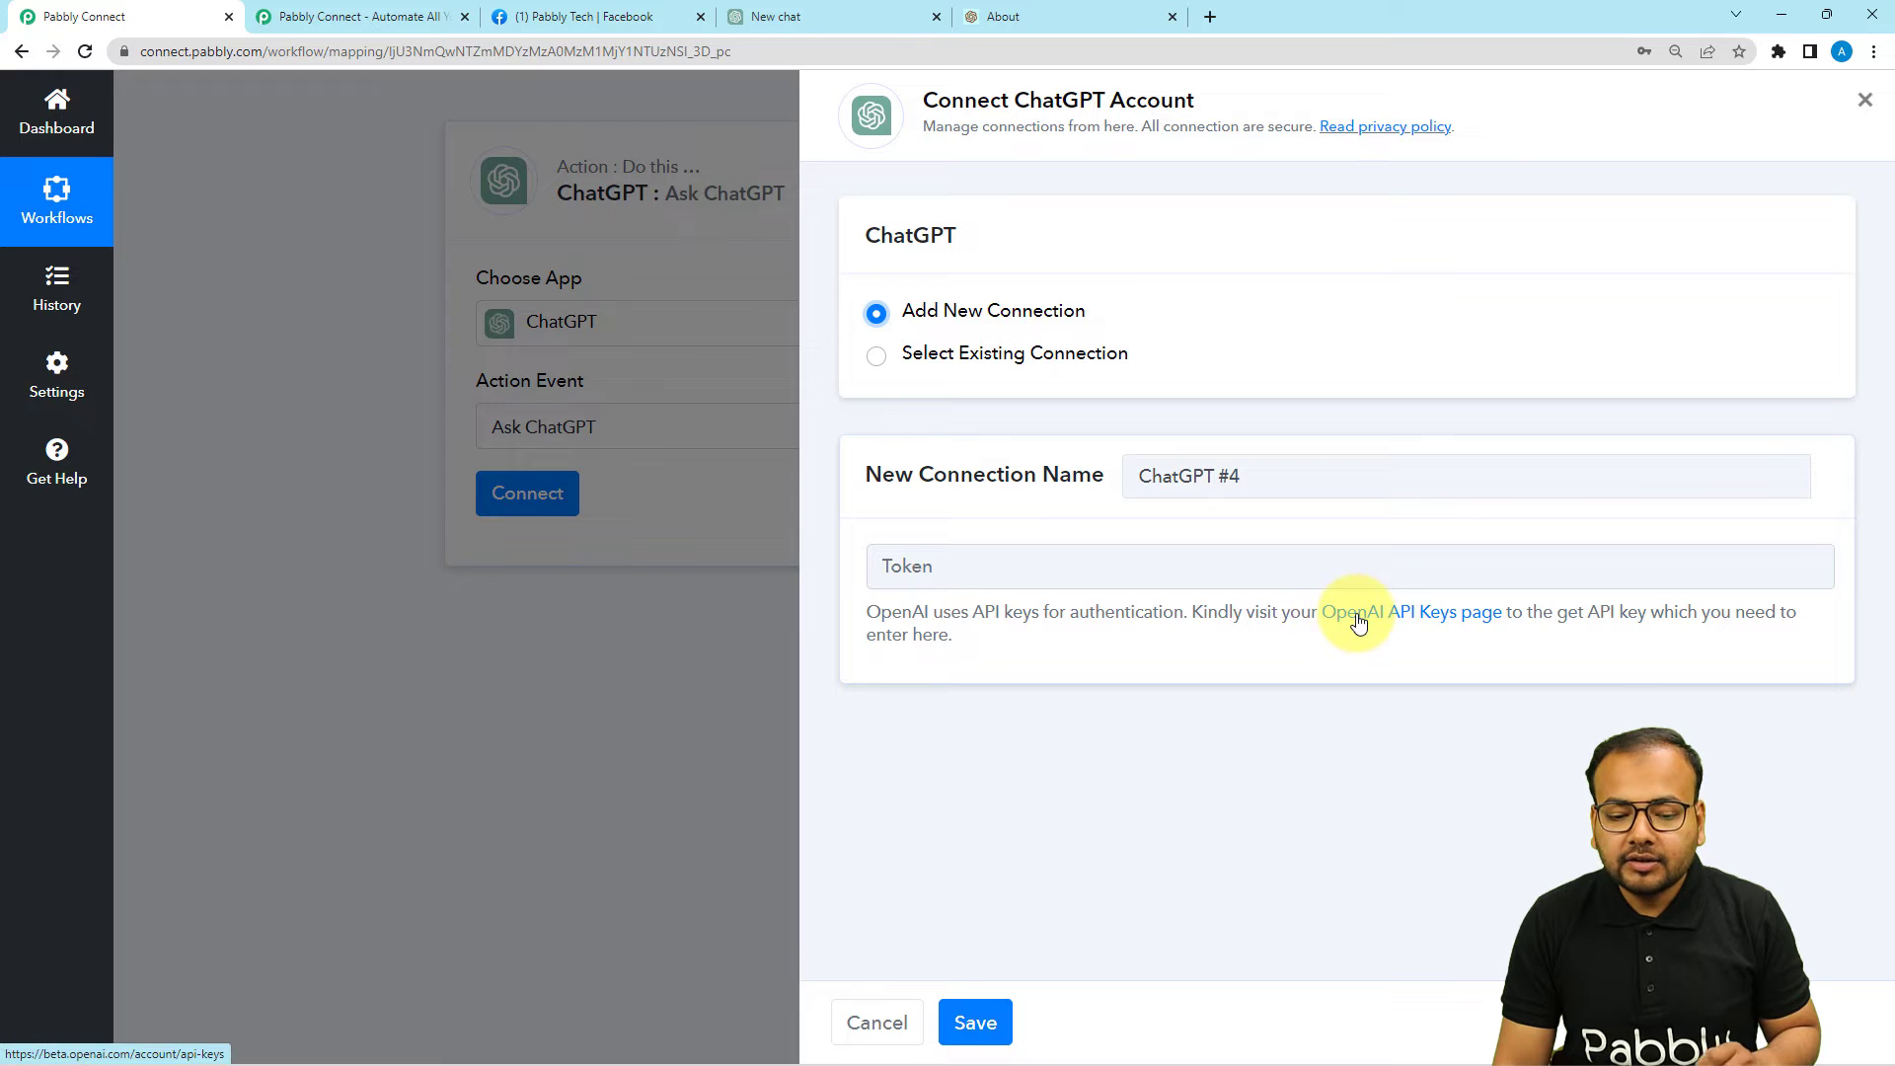
{"action": "left_click", "coordinate": [1412, 624]}
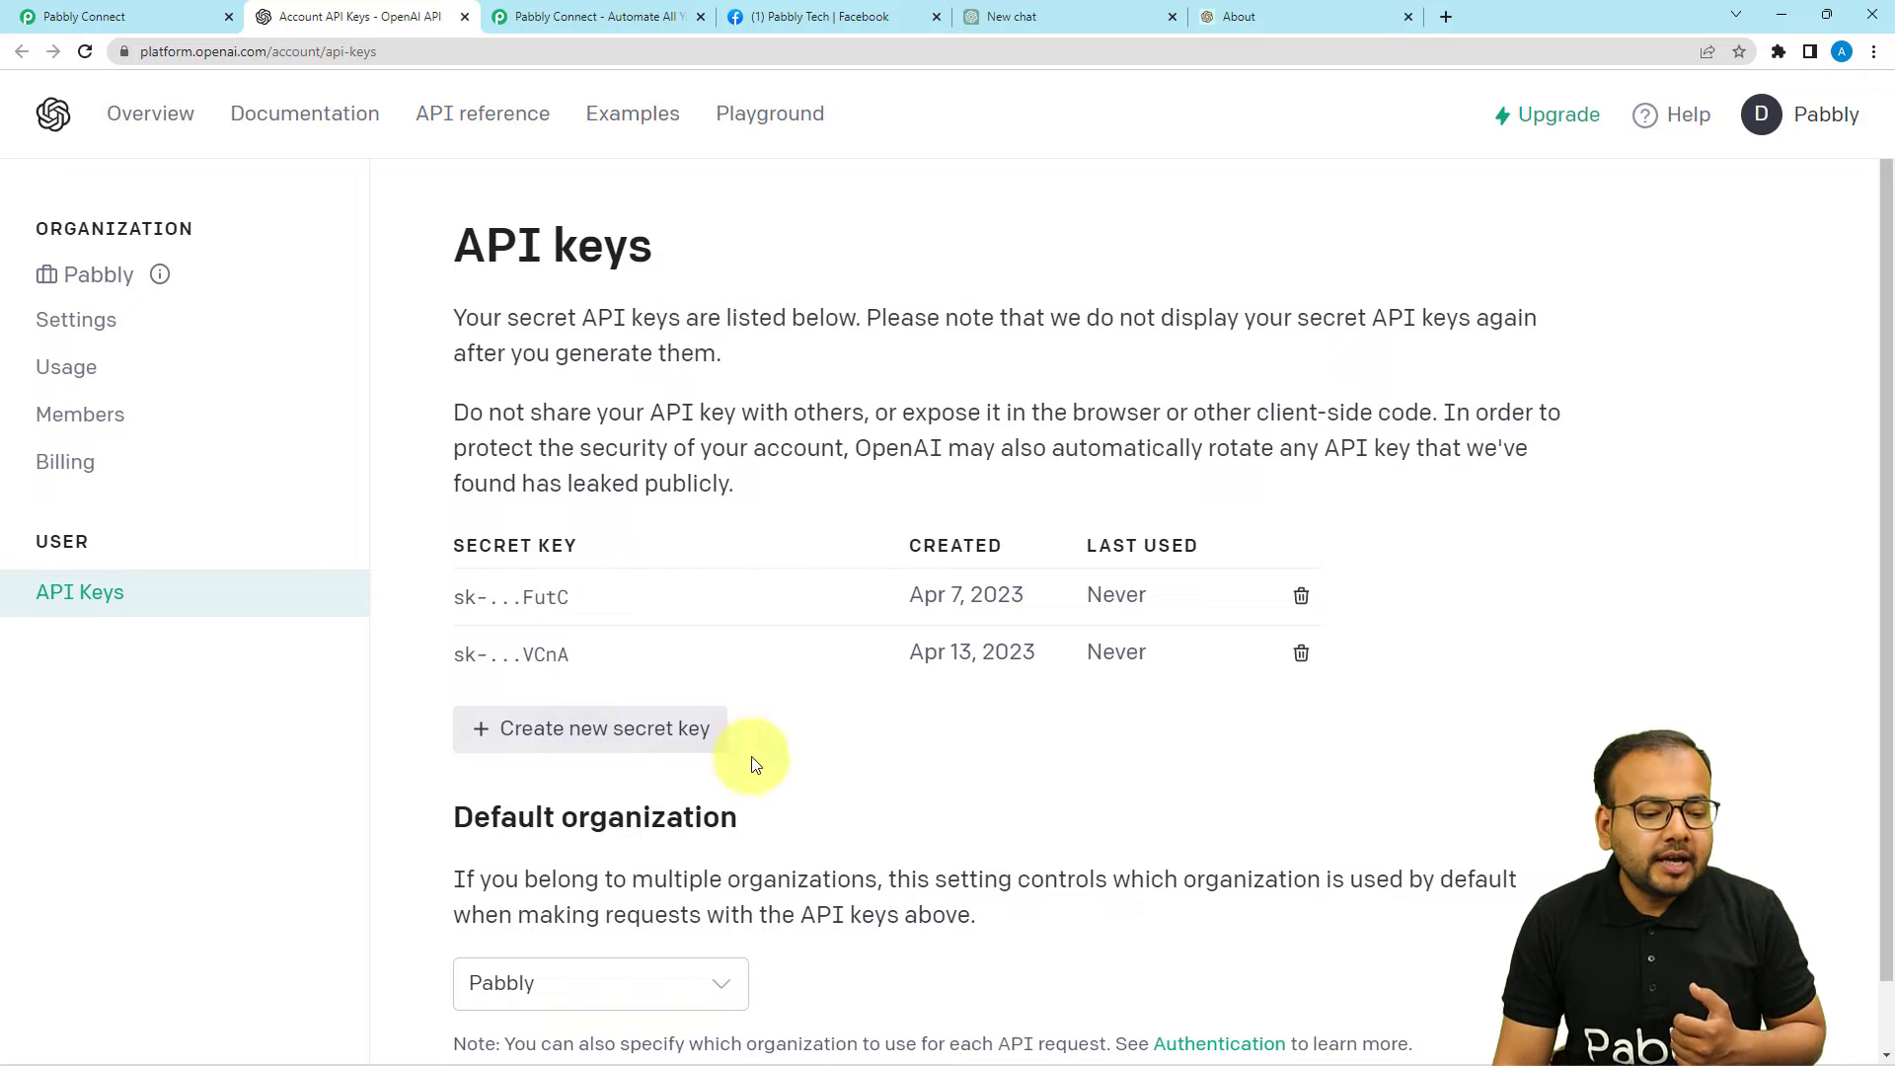
{"action": "left_click", "coordinate": [580, 734]}
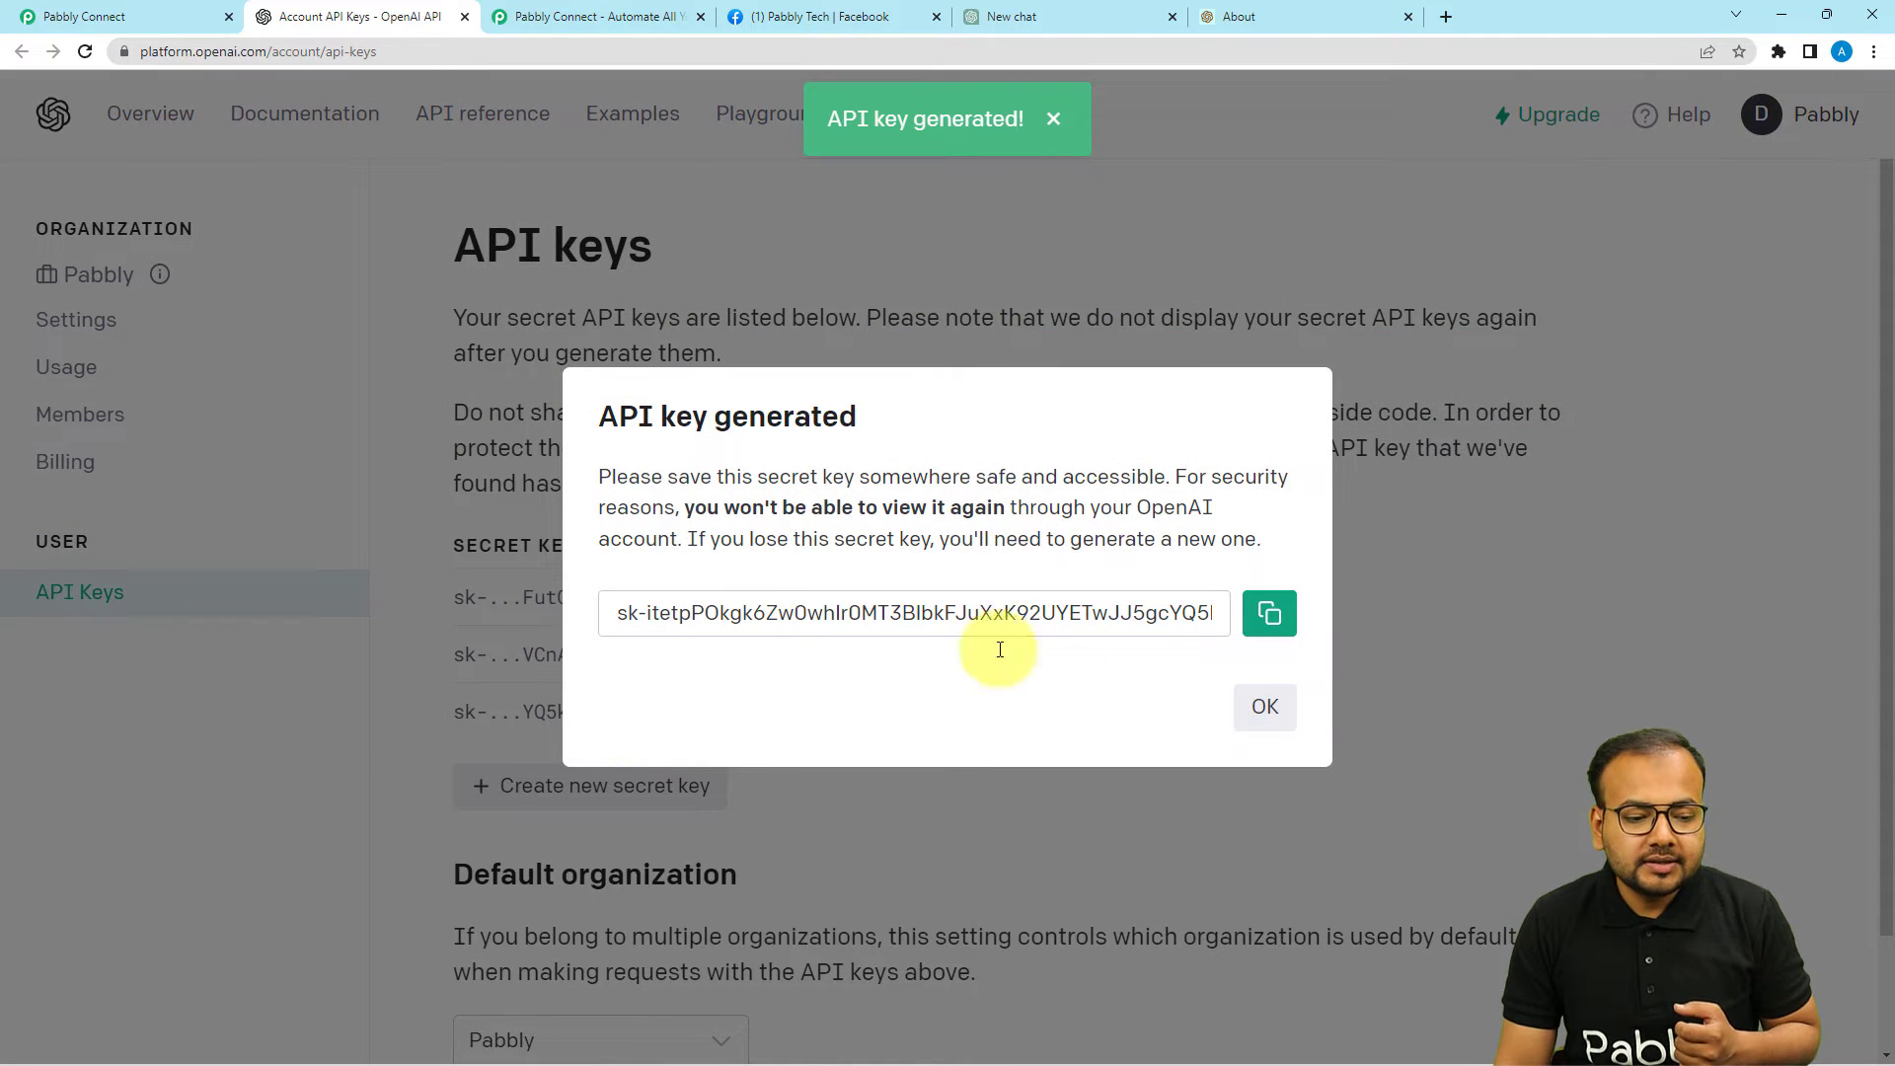
{"action": "left_click", "coordinate": [1271, 622]}
{"action": "left_click", "coordinate": [1264, 707]}
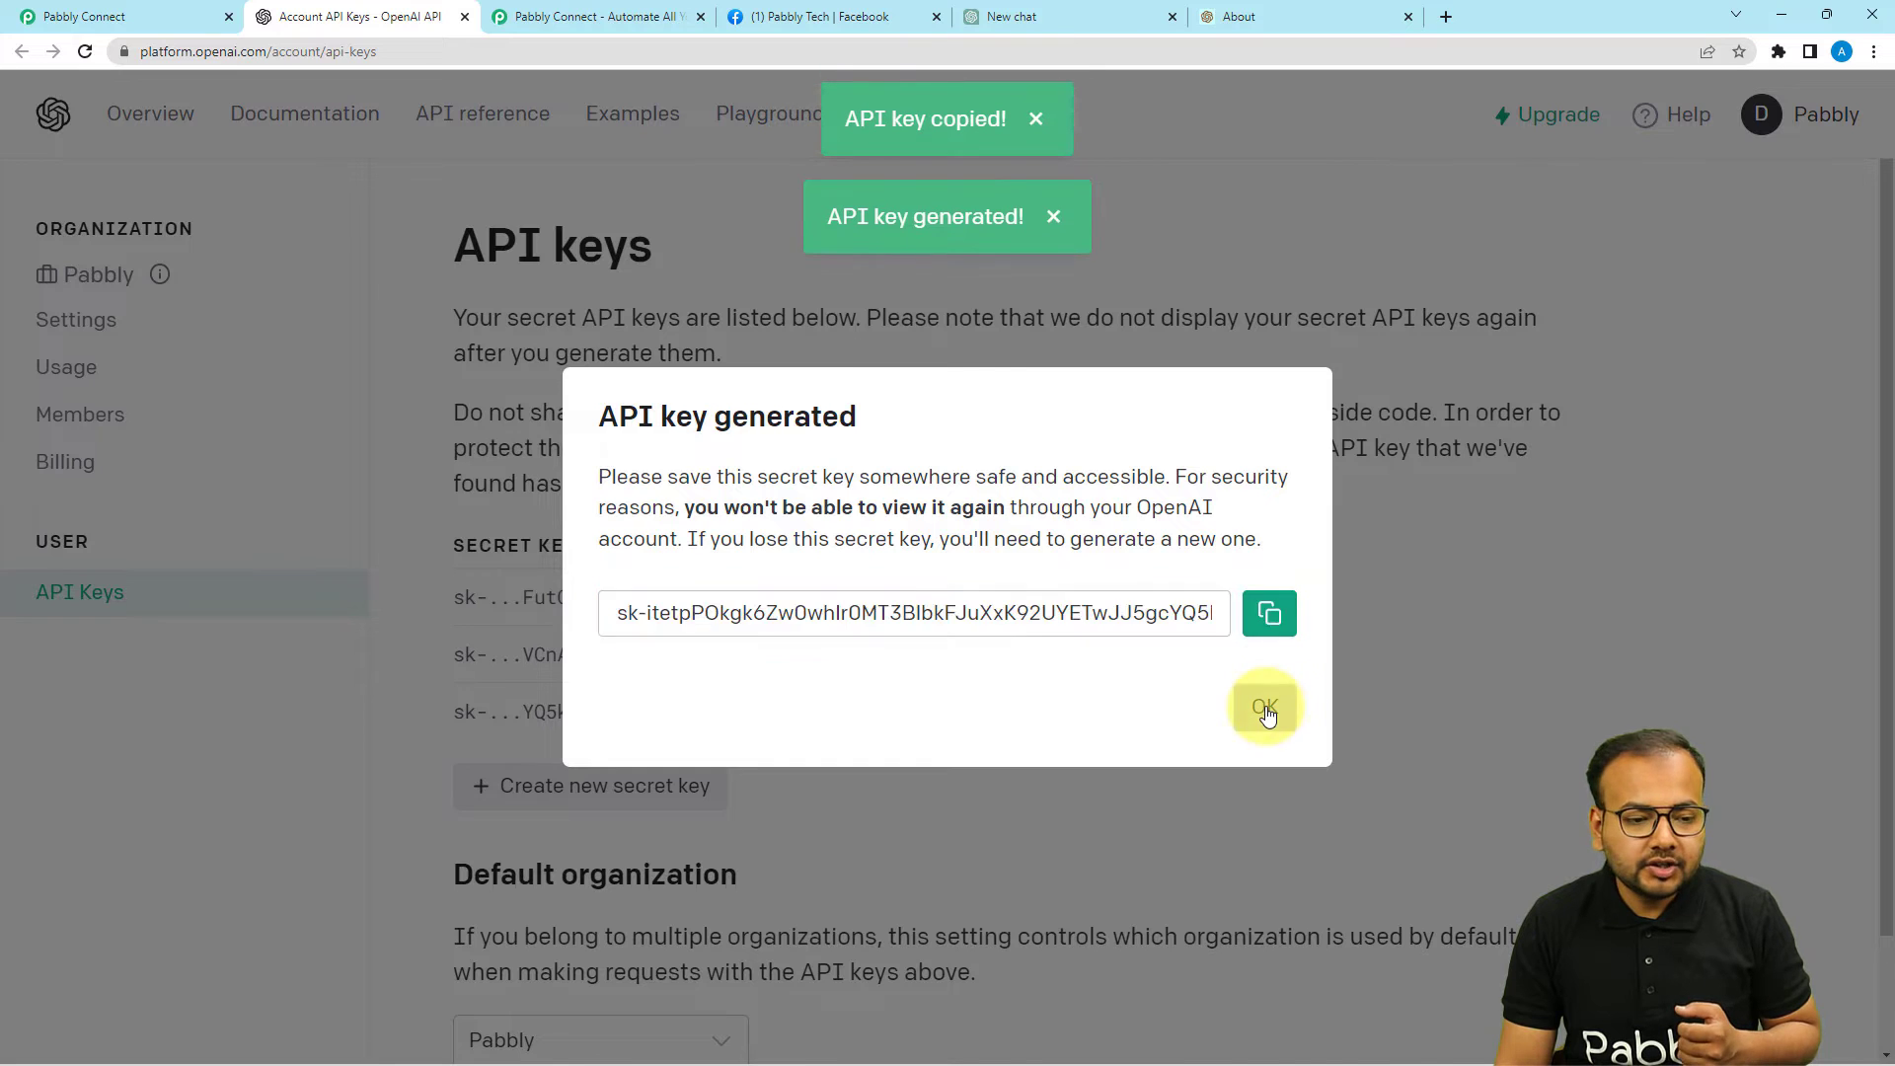
- Return to the Pabbly Connect workflow, paste the API key as the ChatGPT connection token, and save the connection
{"action": "left_click", "coordinate": [133, 14]}
{"action": "right_click", "coordinate": [951, 564]}
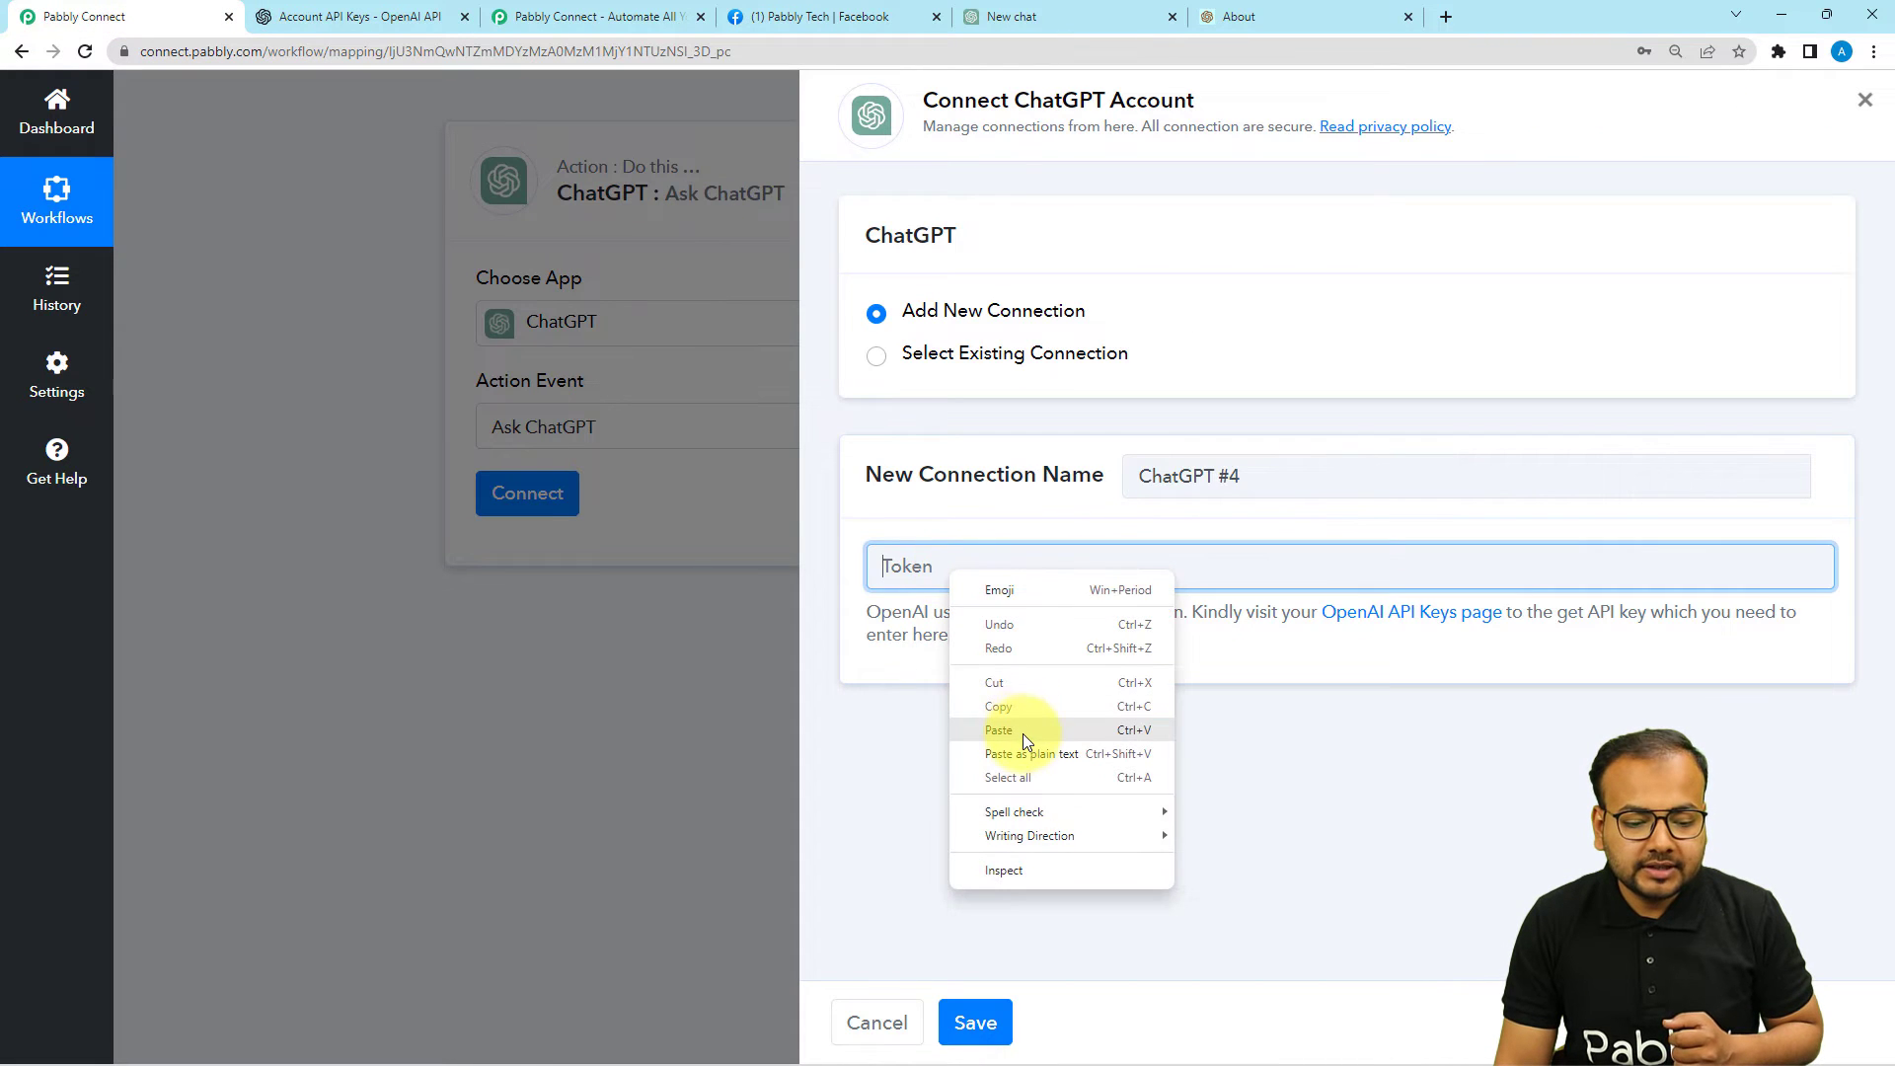
{"action": "left_click", "coordinate": [1023, 736]}
{"action": "left_click", "coordinate": [977, 1022]}
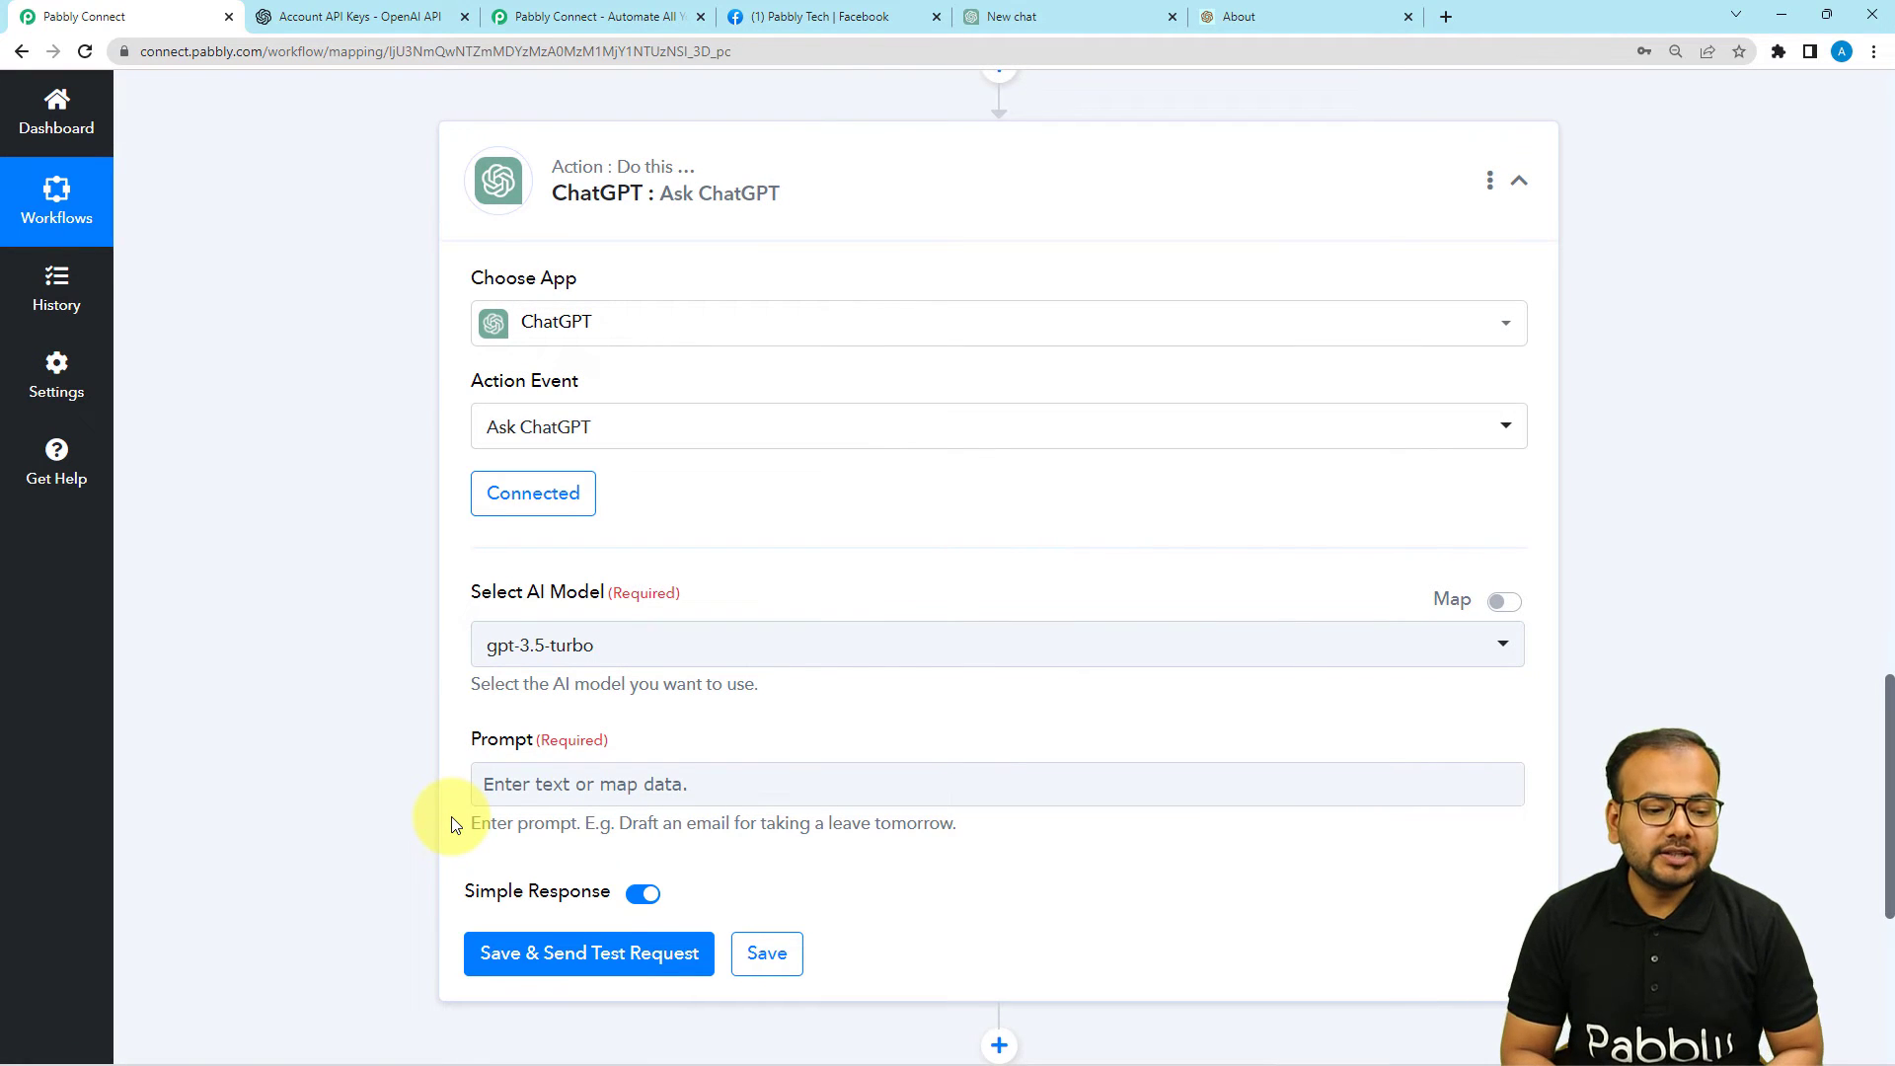
- Select the gpt-3.5-turbo model and enter the prompt "Write a facebook post related to the history of this date:"
{"action": "scroll", "coordinate": [440, 462], "scroll_direction": "down", "scroll_amount": 3}
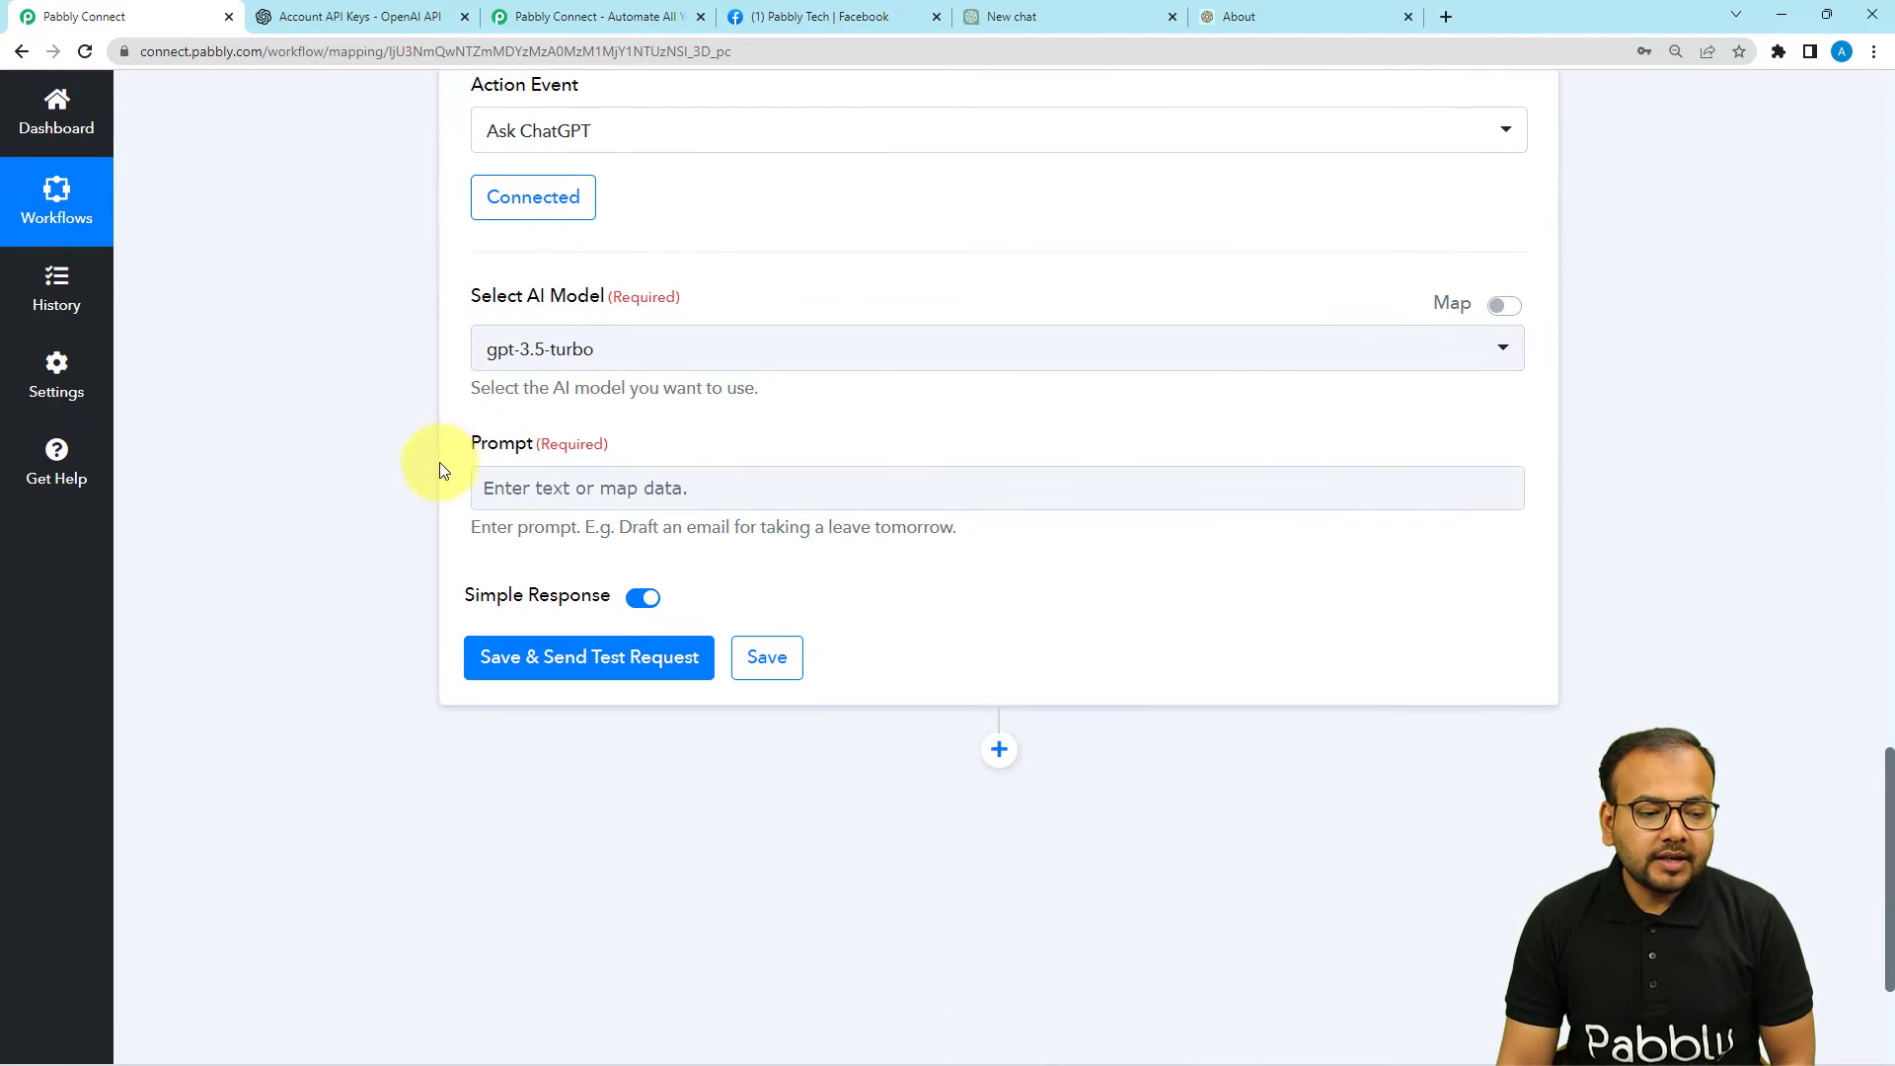
{"action": "left_click", "coordinate": [582, 353]}
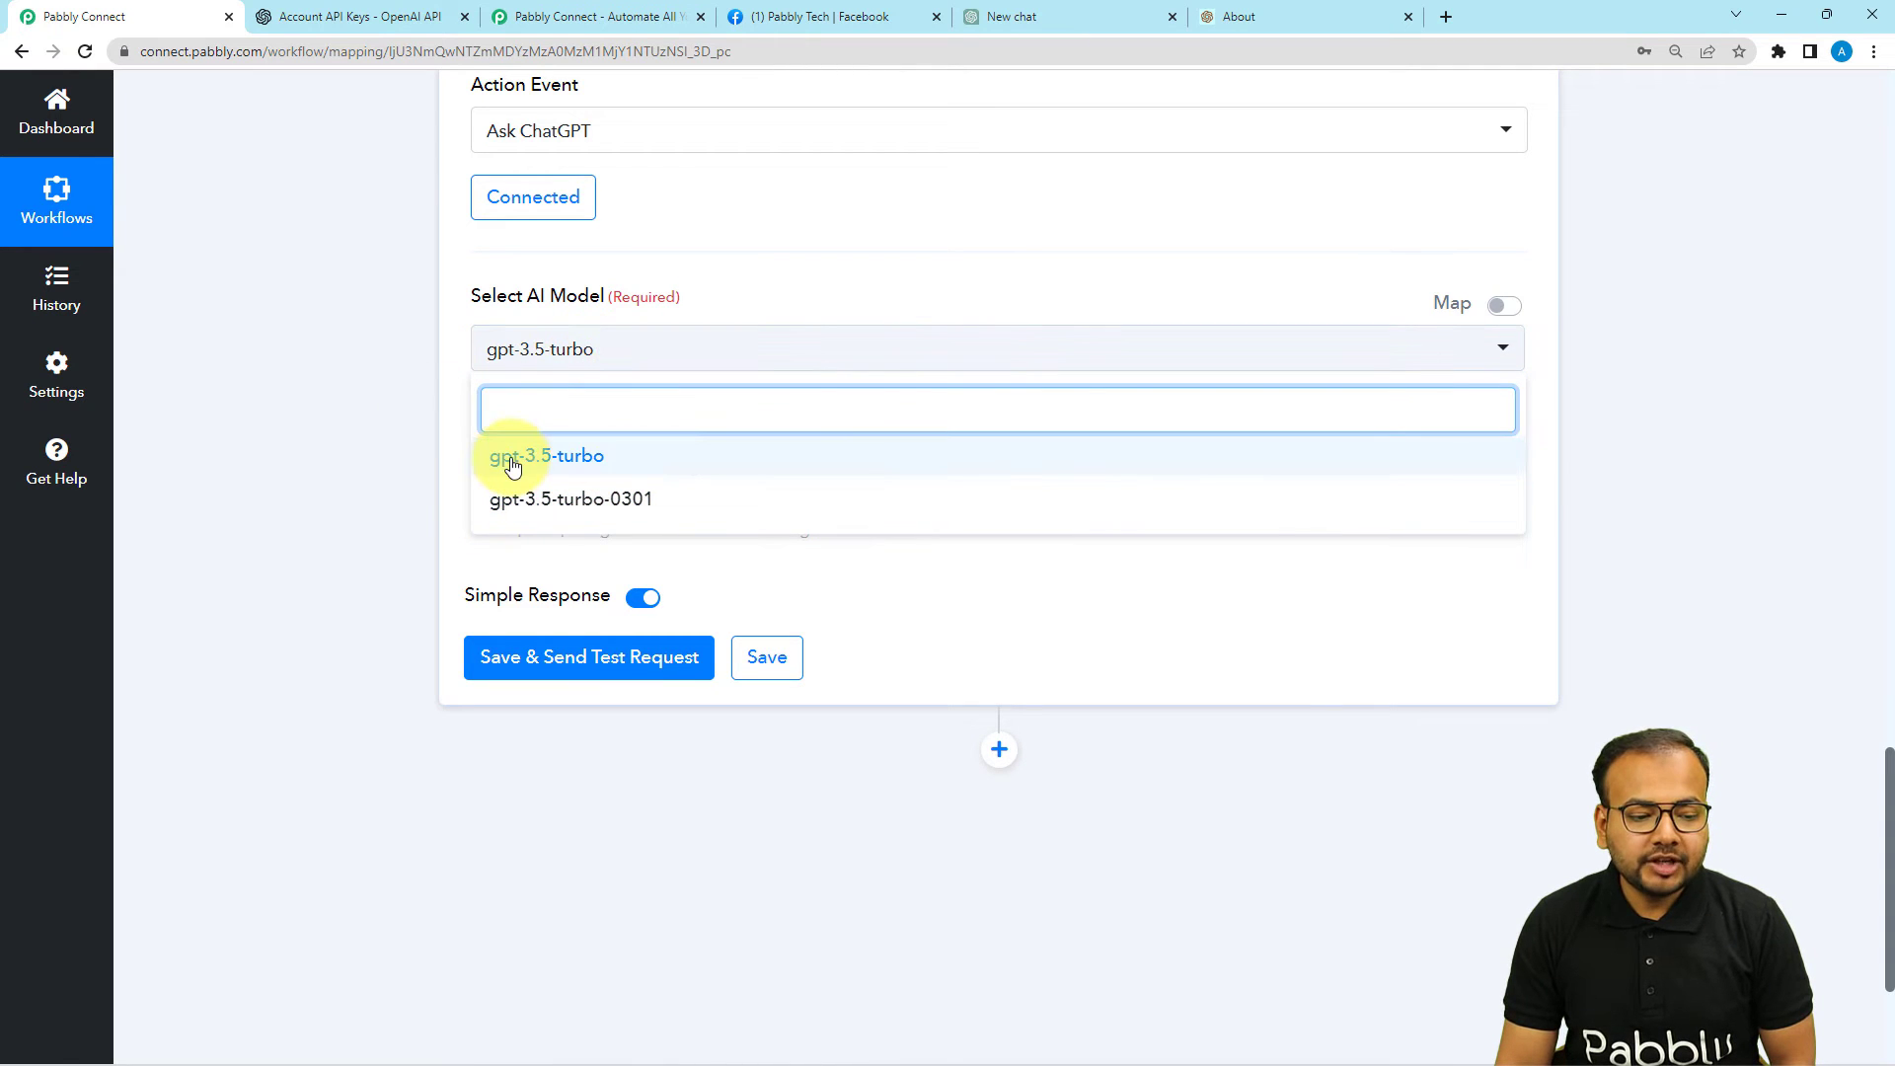
{"action": "left_click", "coordinate": [605, 465]}
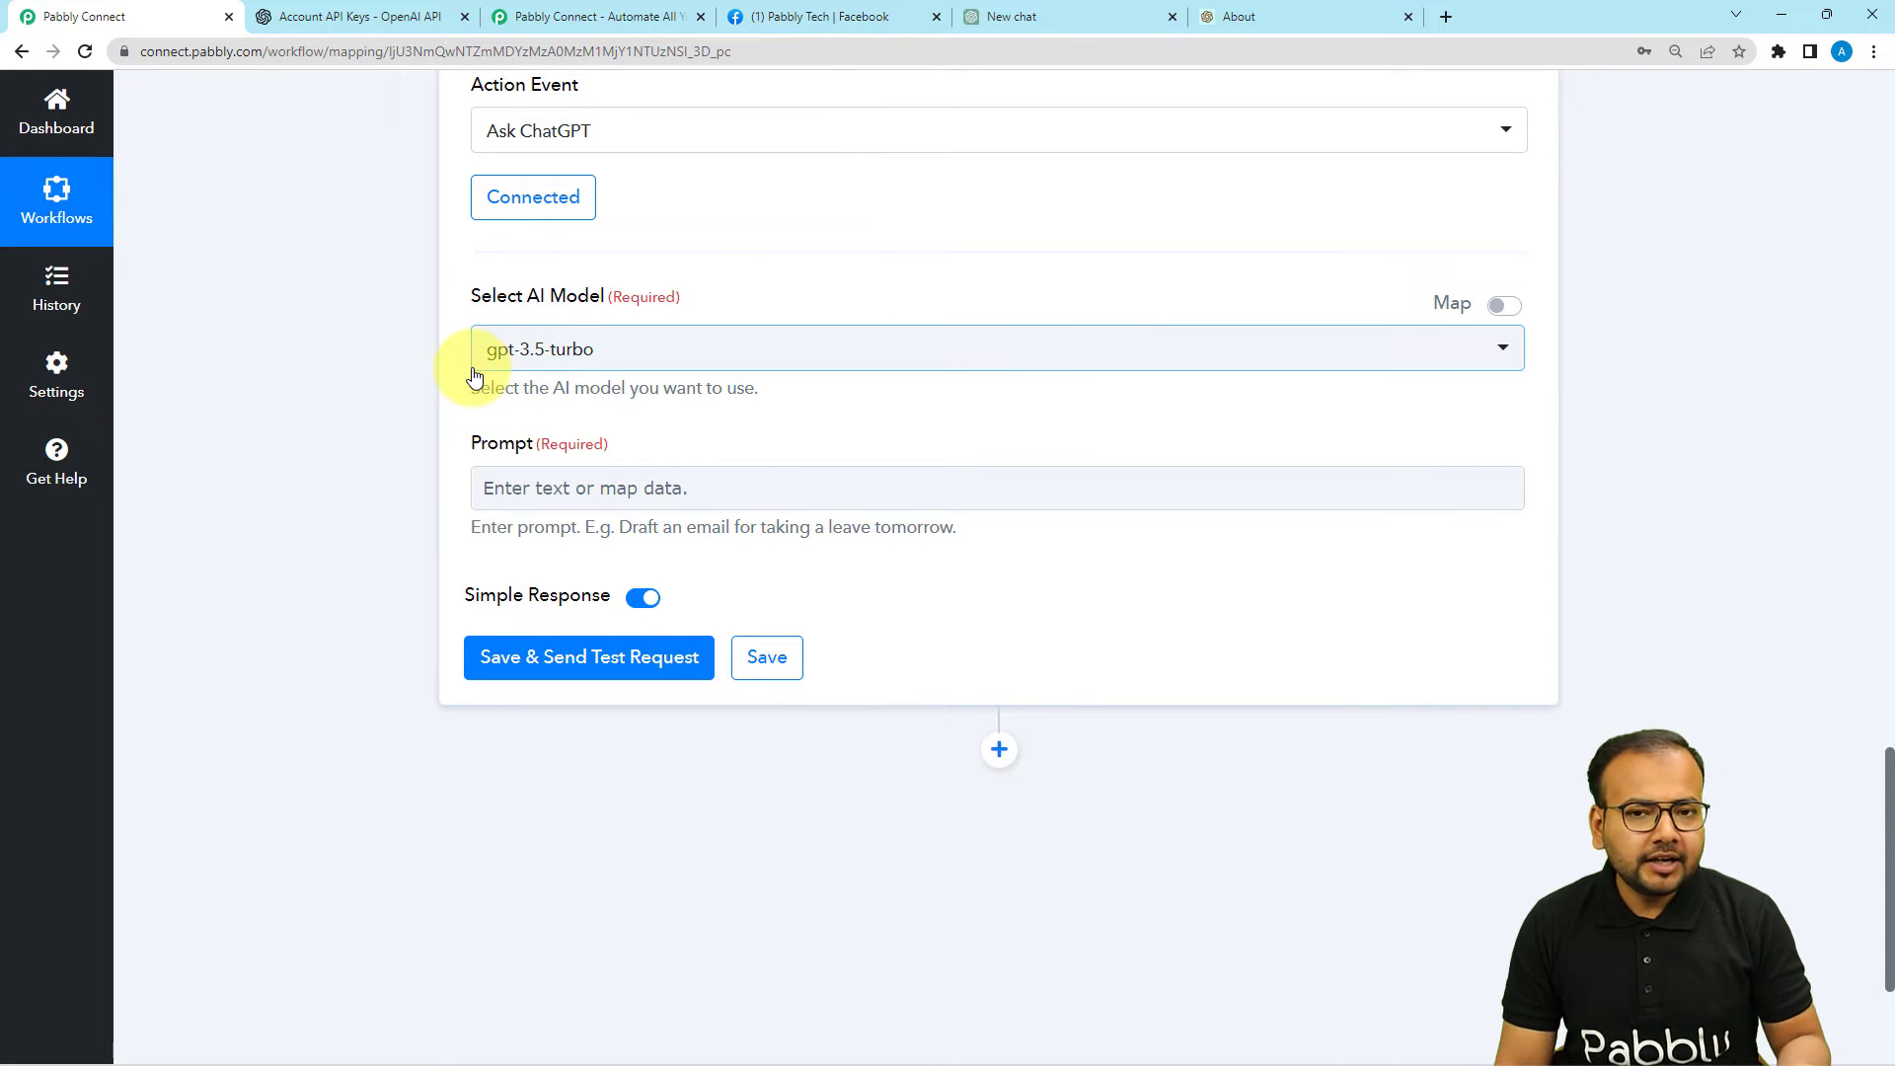
{"action": "scroll", "coordinate": [473, 376], "scroll_direction": "down", "scroll_amount": 1}
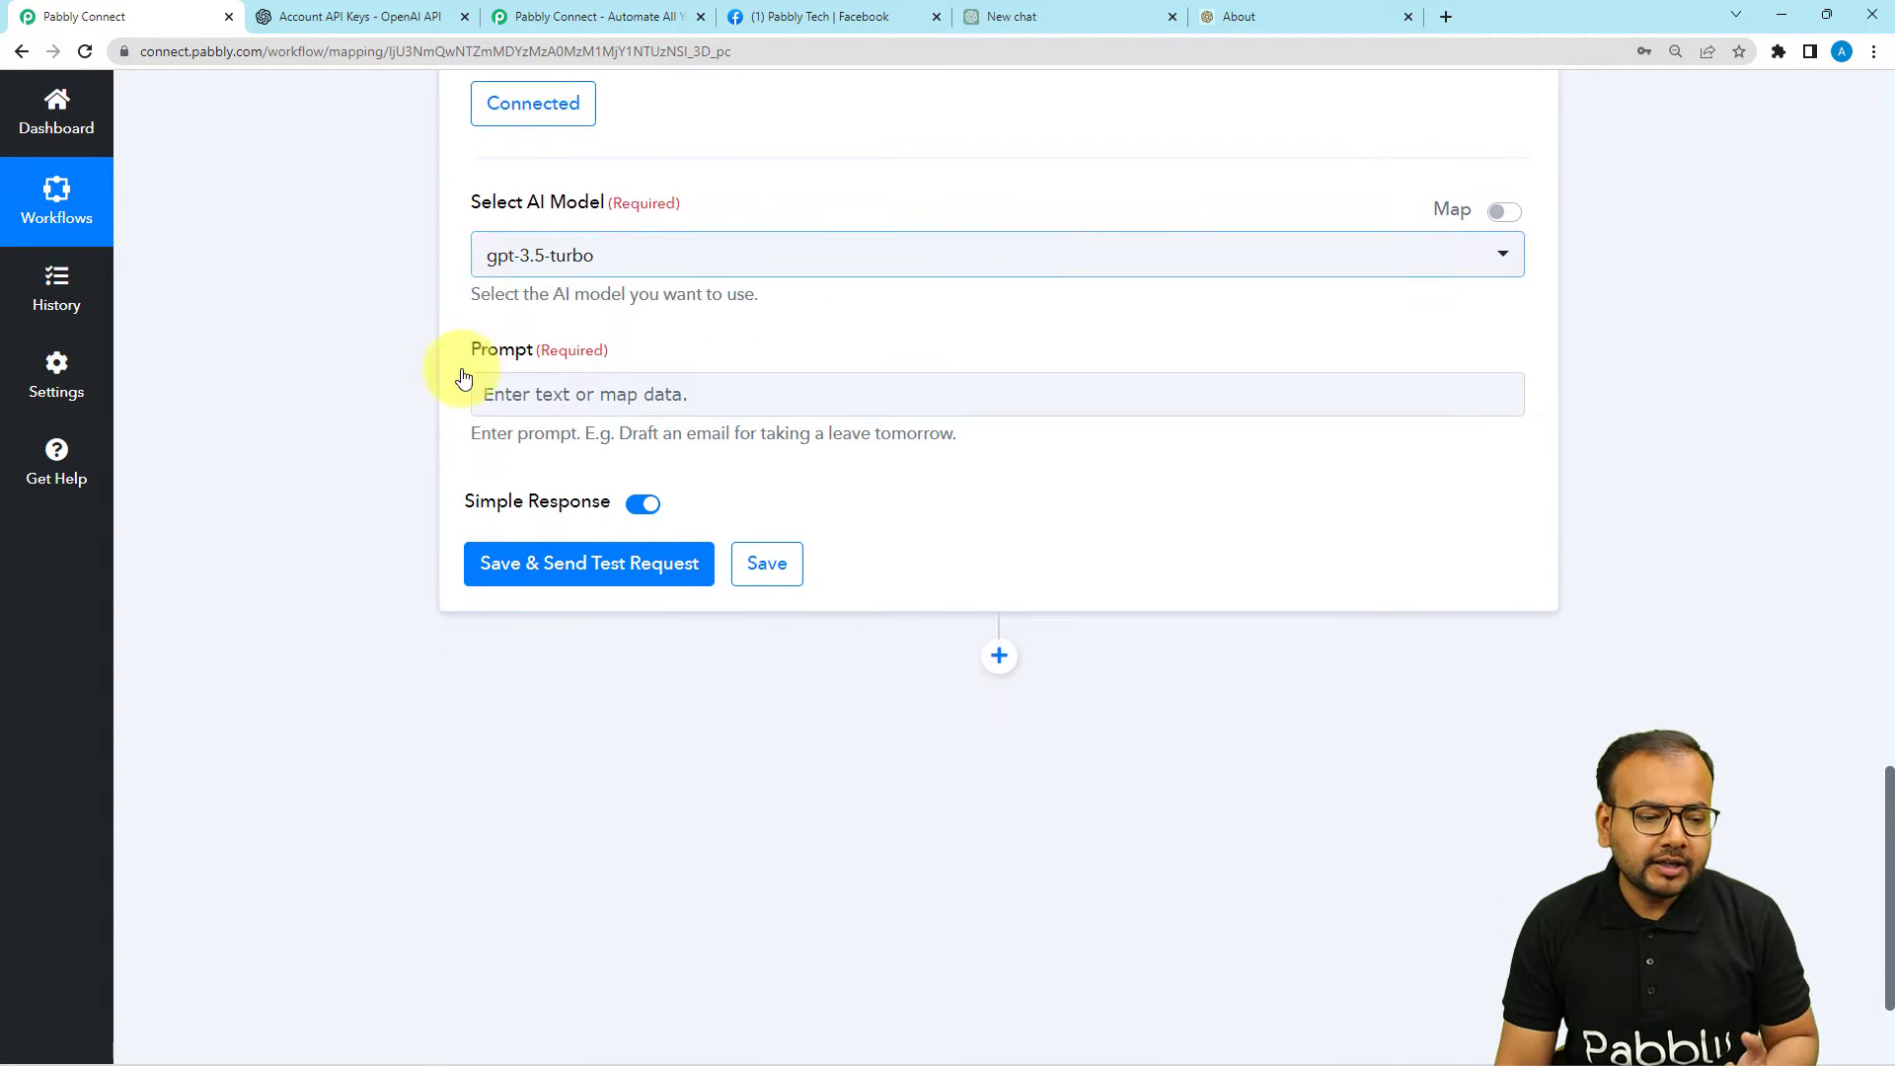
{"action": "left_click", "coordinate": [664, 387]}
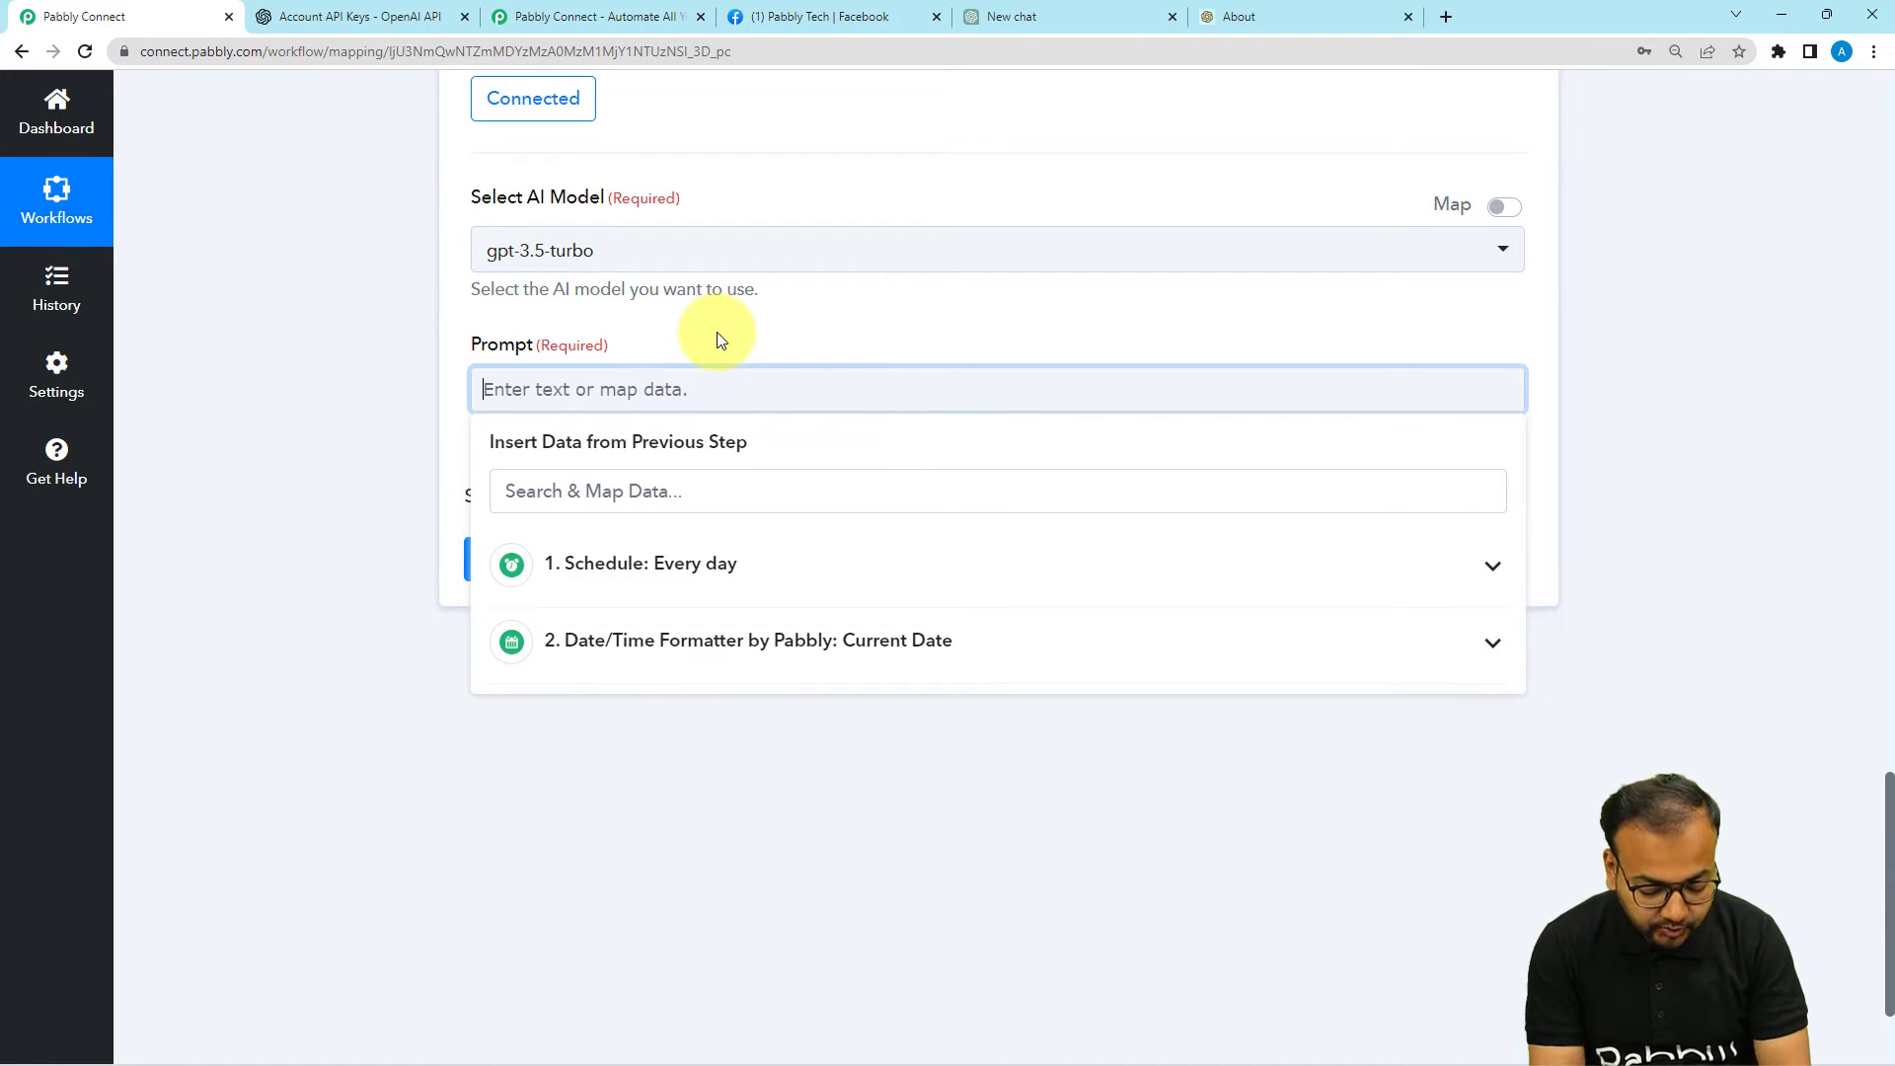
{"action": "key", "text": "ctrl+v"}
{"action": "left_click", "coordinate": [306, 395]}
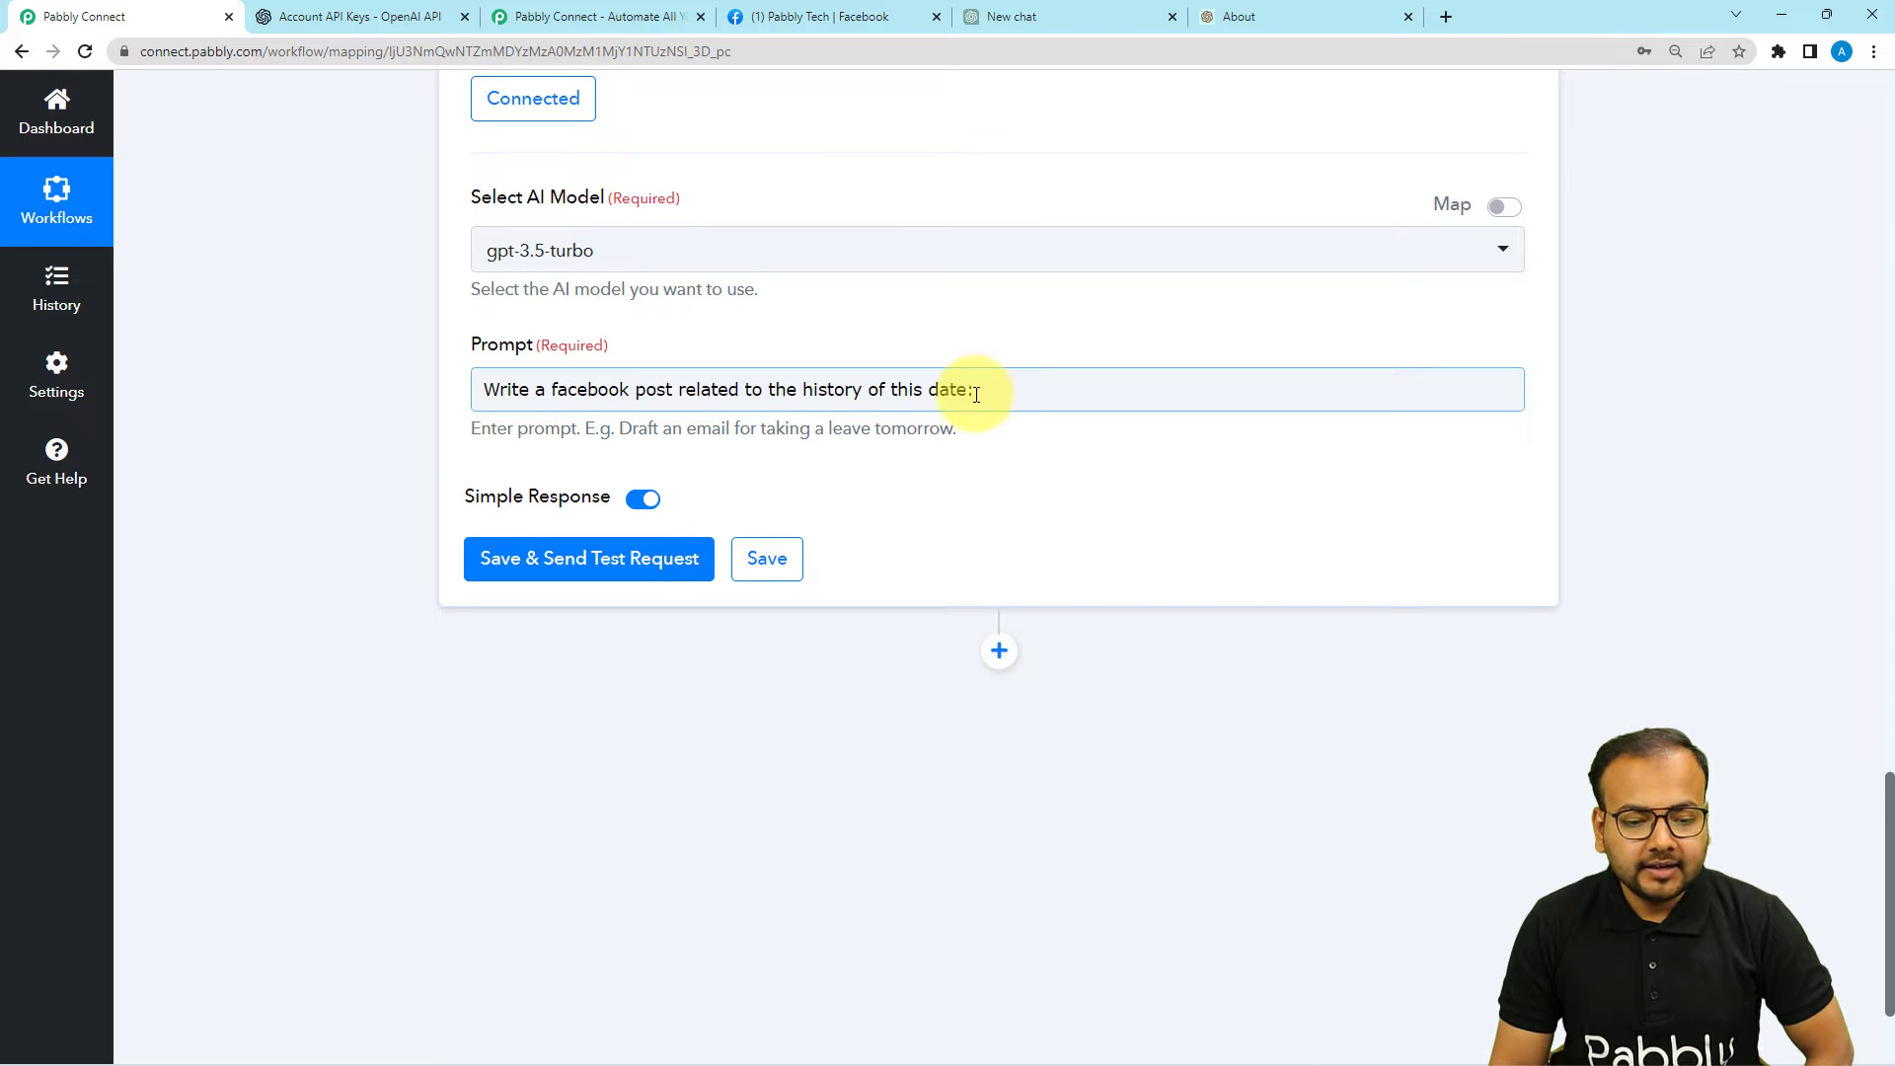
- Review the Date/Time Formatter step's settings and the year portion of its returned date
{"action": "scroll", "coordinate": [980, 398], "scroll_direction": "up", "scroll_amount": 9}
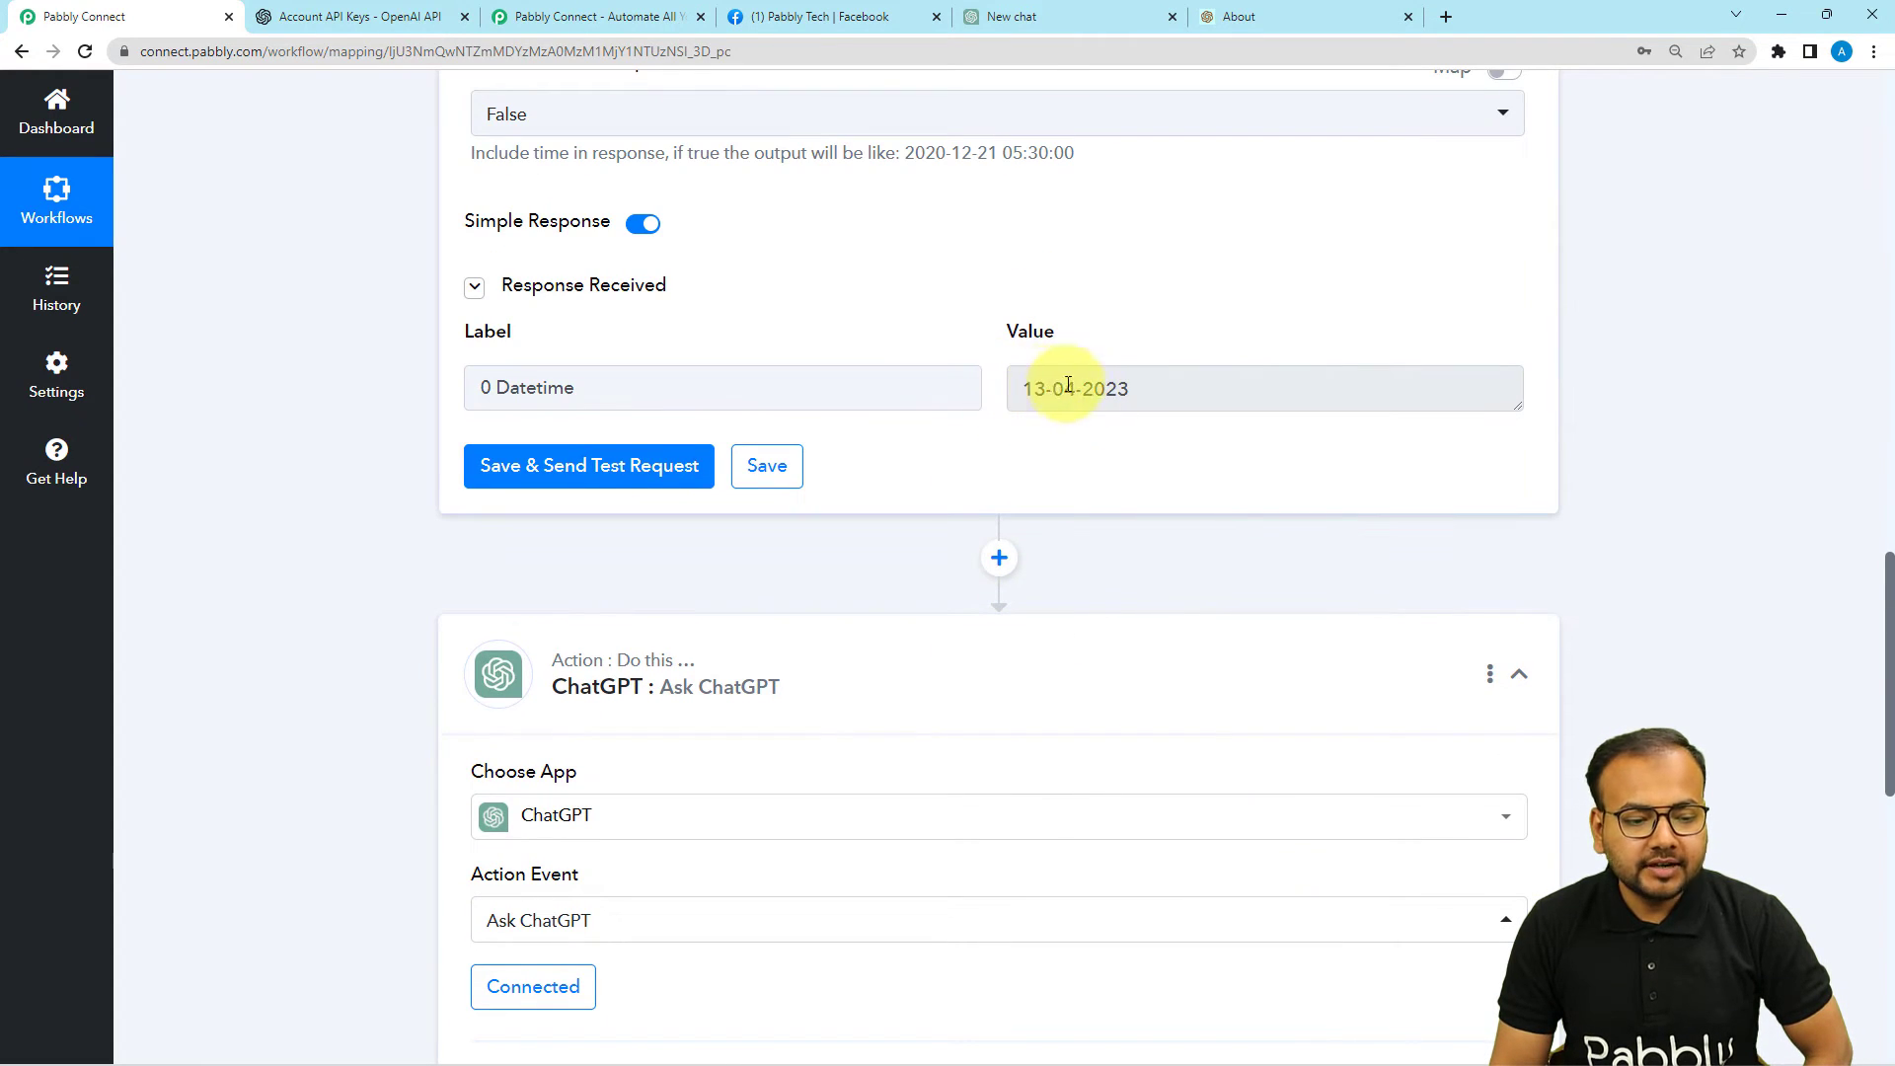
{"action": "scroll", "coordinate": [810, 430], "scroll_direction": "up", "scroll_amount": 8}
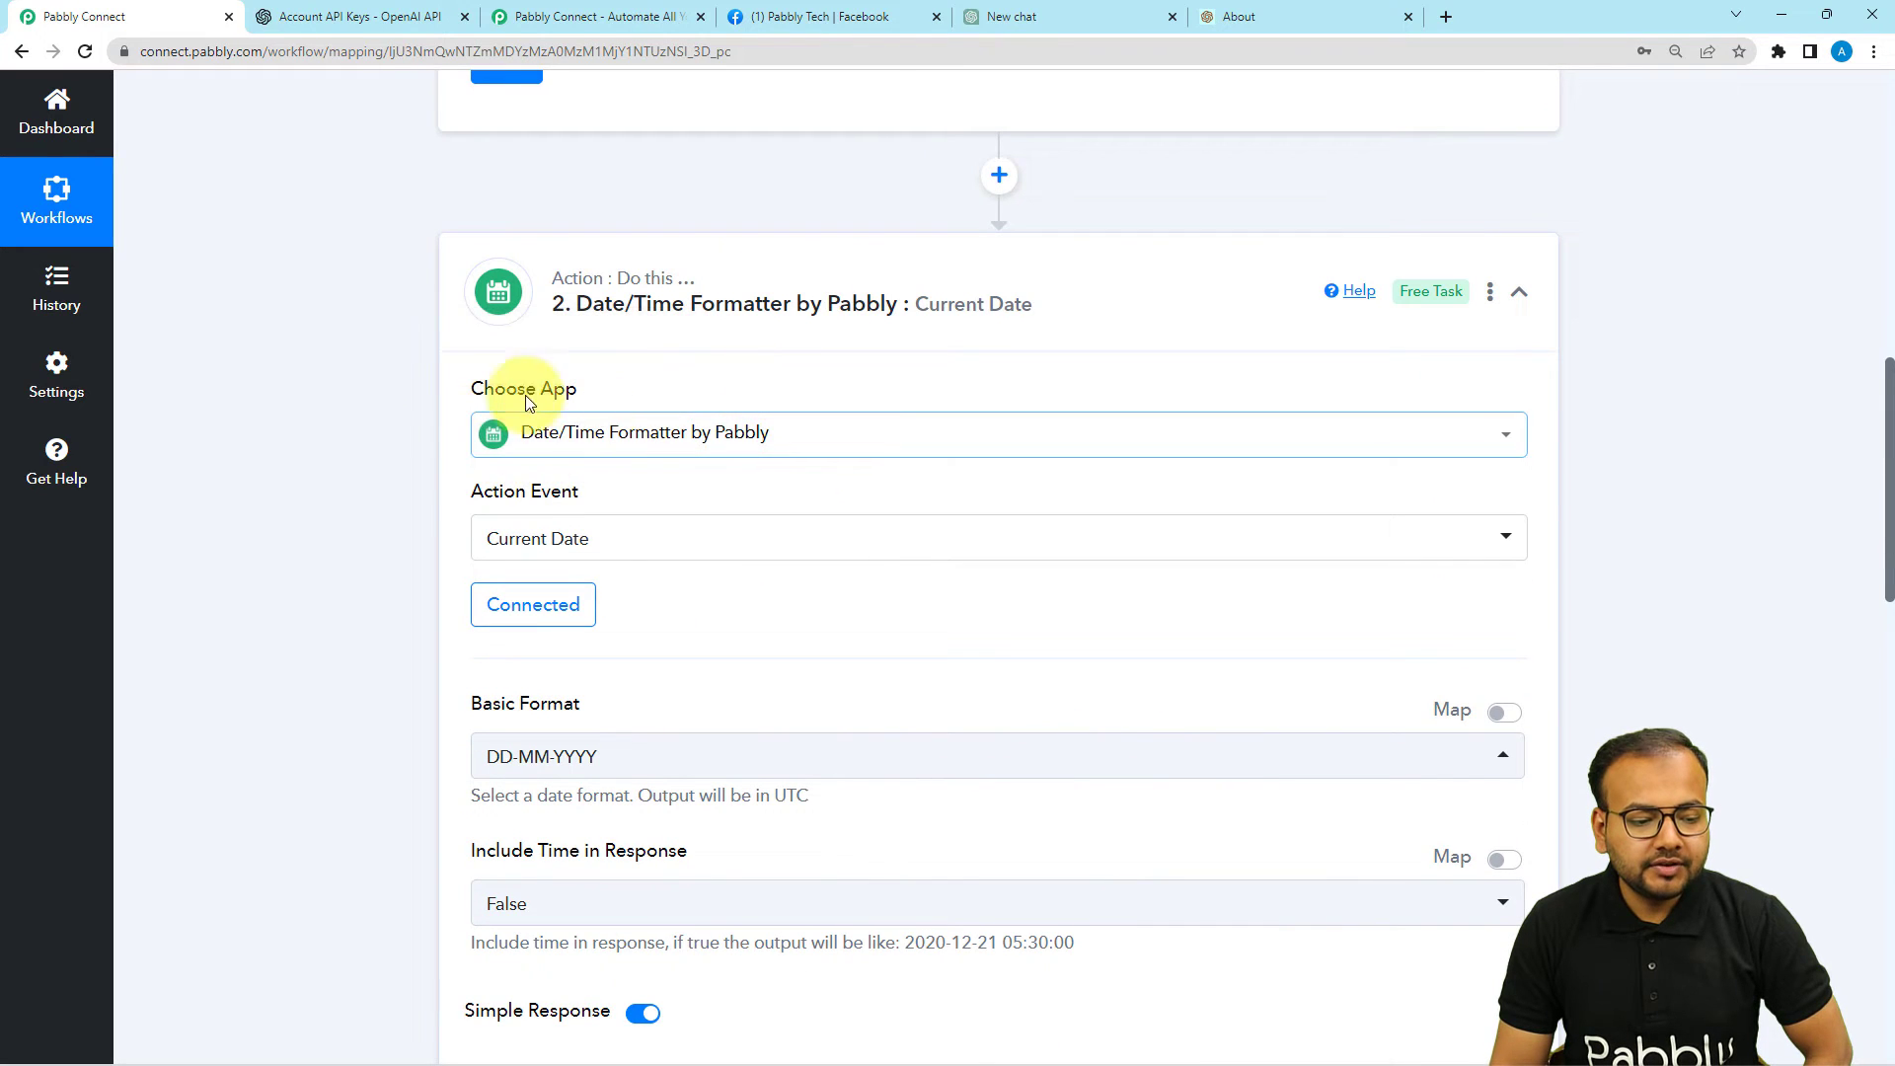
{"action": "scroll", "coordinate": [454, 474], "scroll_direction": "down", "scroll_amount": 4}
{"action": "scroll", "coordinate": [300, 446], "scroll_direction": "down", "scroll_amount": 4}
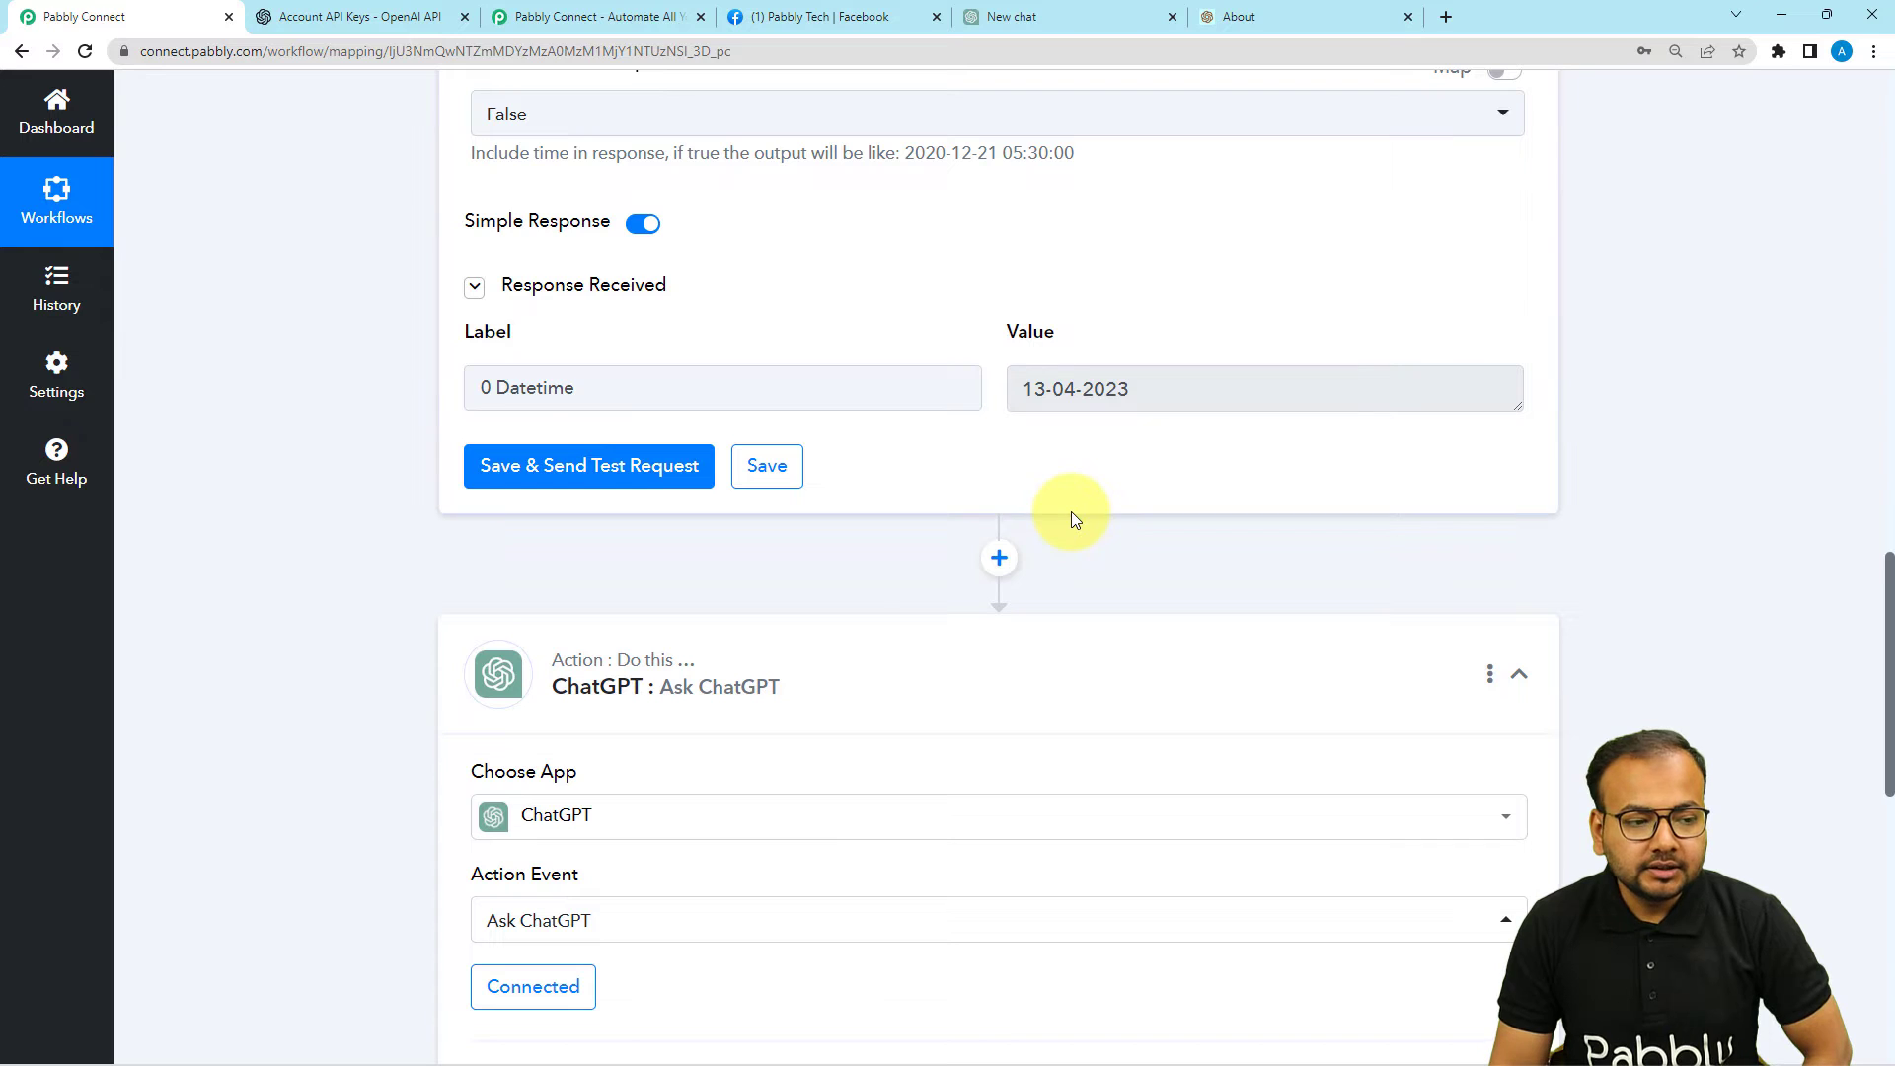
{"action": "left_click", "coordinate": [1108, 392]}
{"action": "double_click", "coordinate": [1108, 392]}
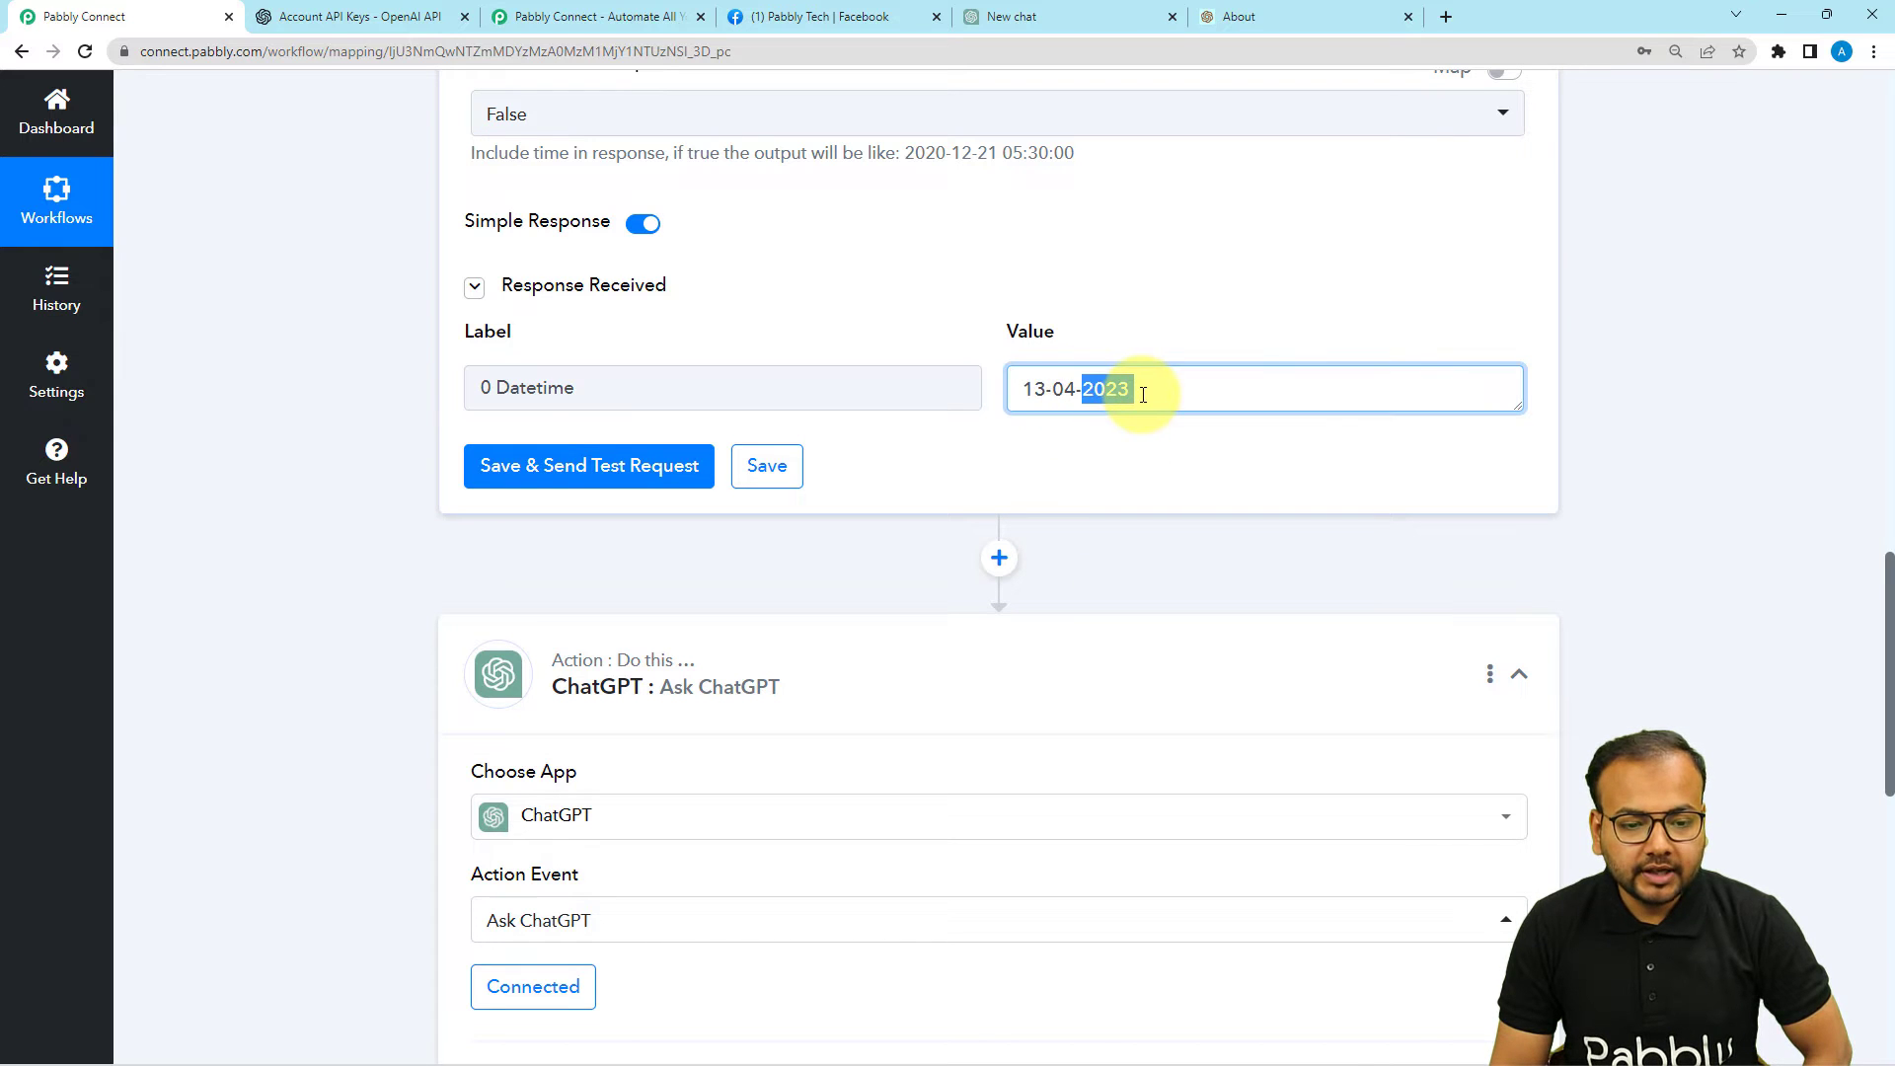
- Insert a Text Formatter by Pabbly action with the Split Text event between the Date/Time Formatter and ChatGPT steps, and connect it
{"action": "scroll", "coordinate": [234, 453], "scroll_direction": "down", "scroll_amount": 1}
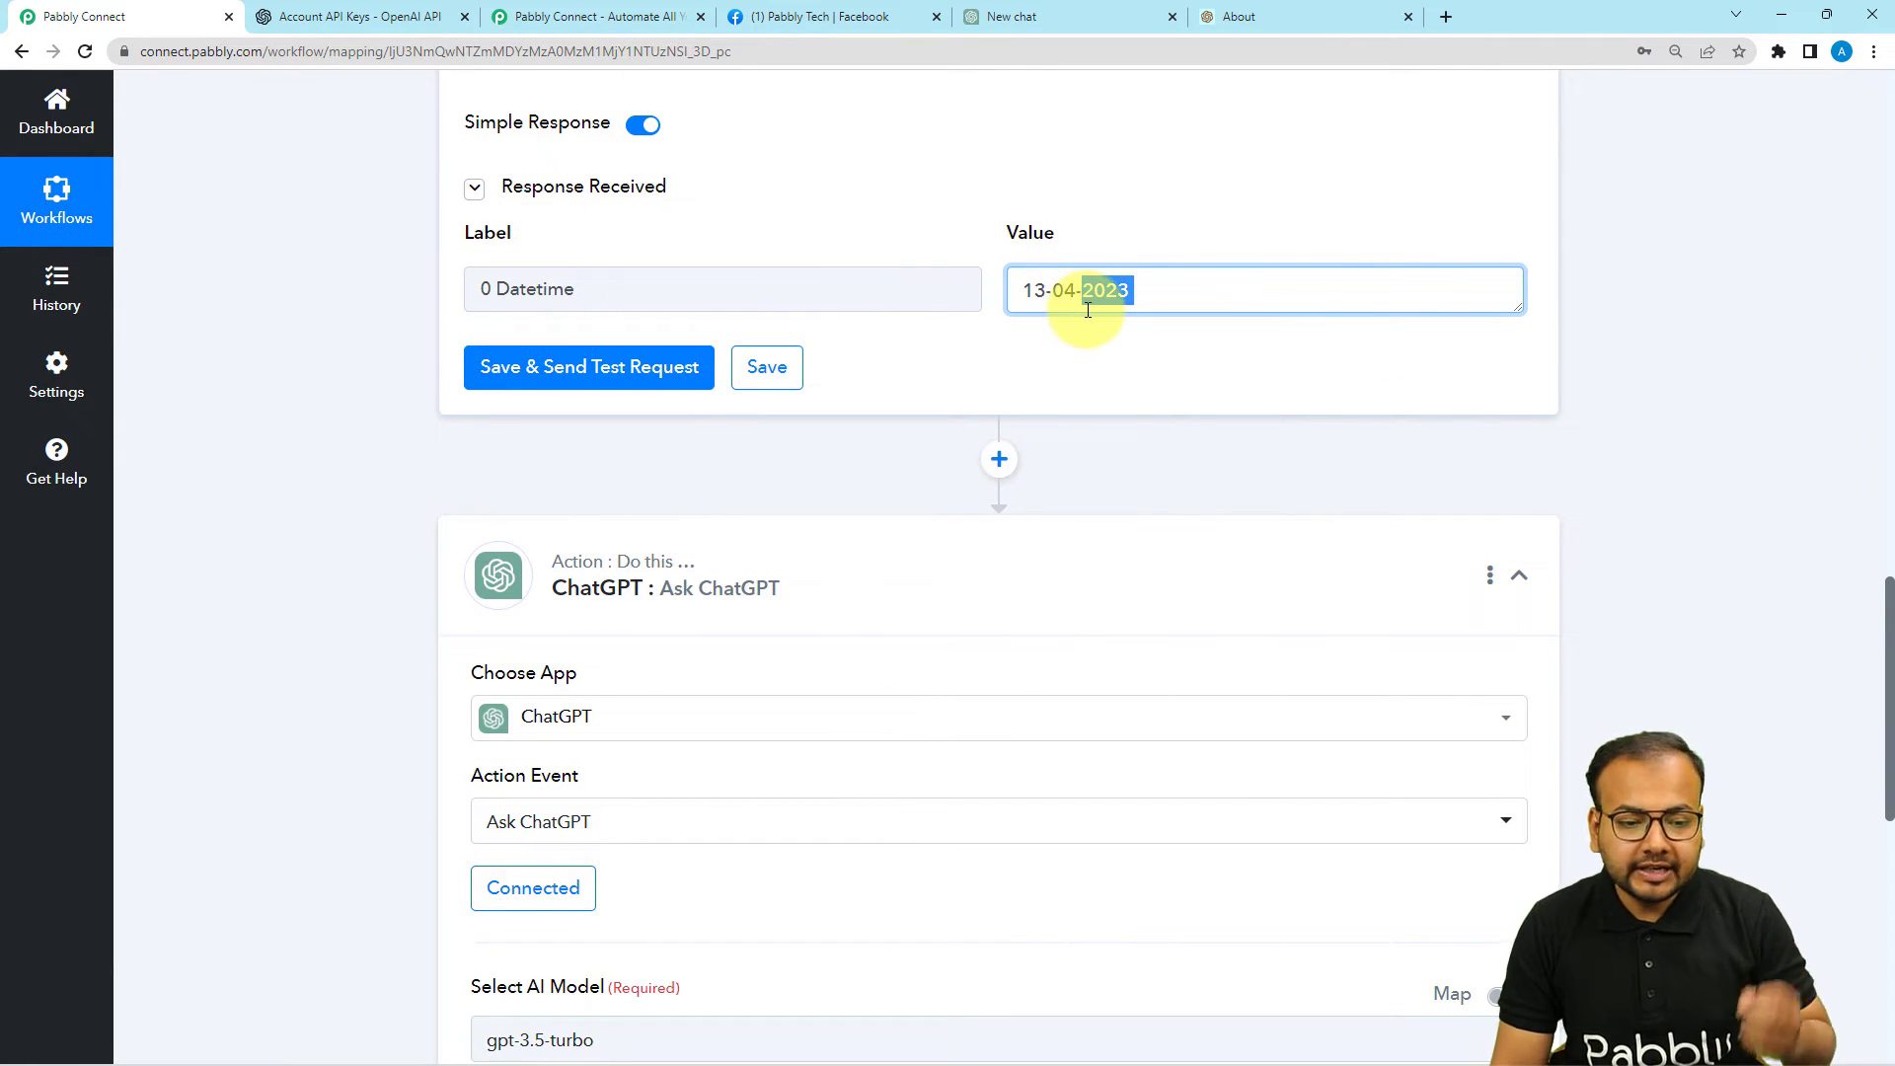
{"action": "left_click", "coordinate": [999, 459]}
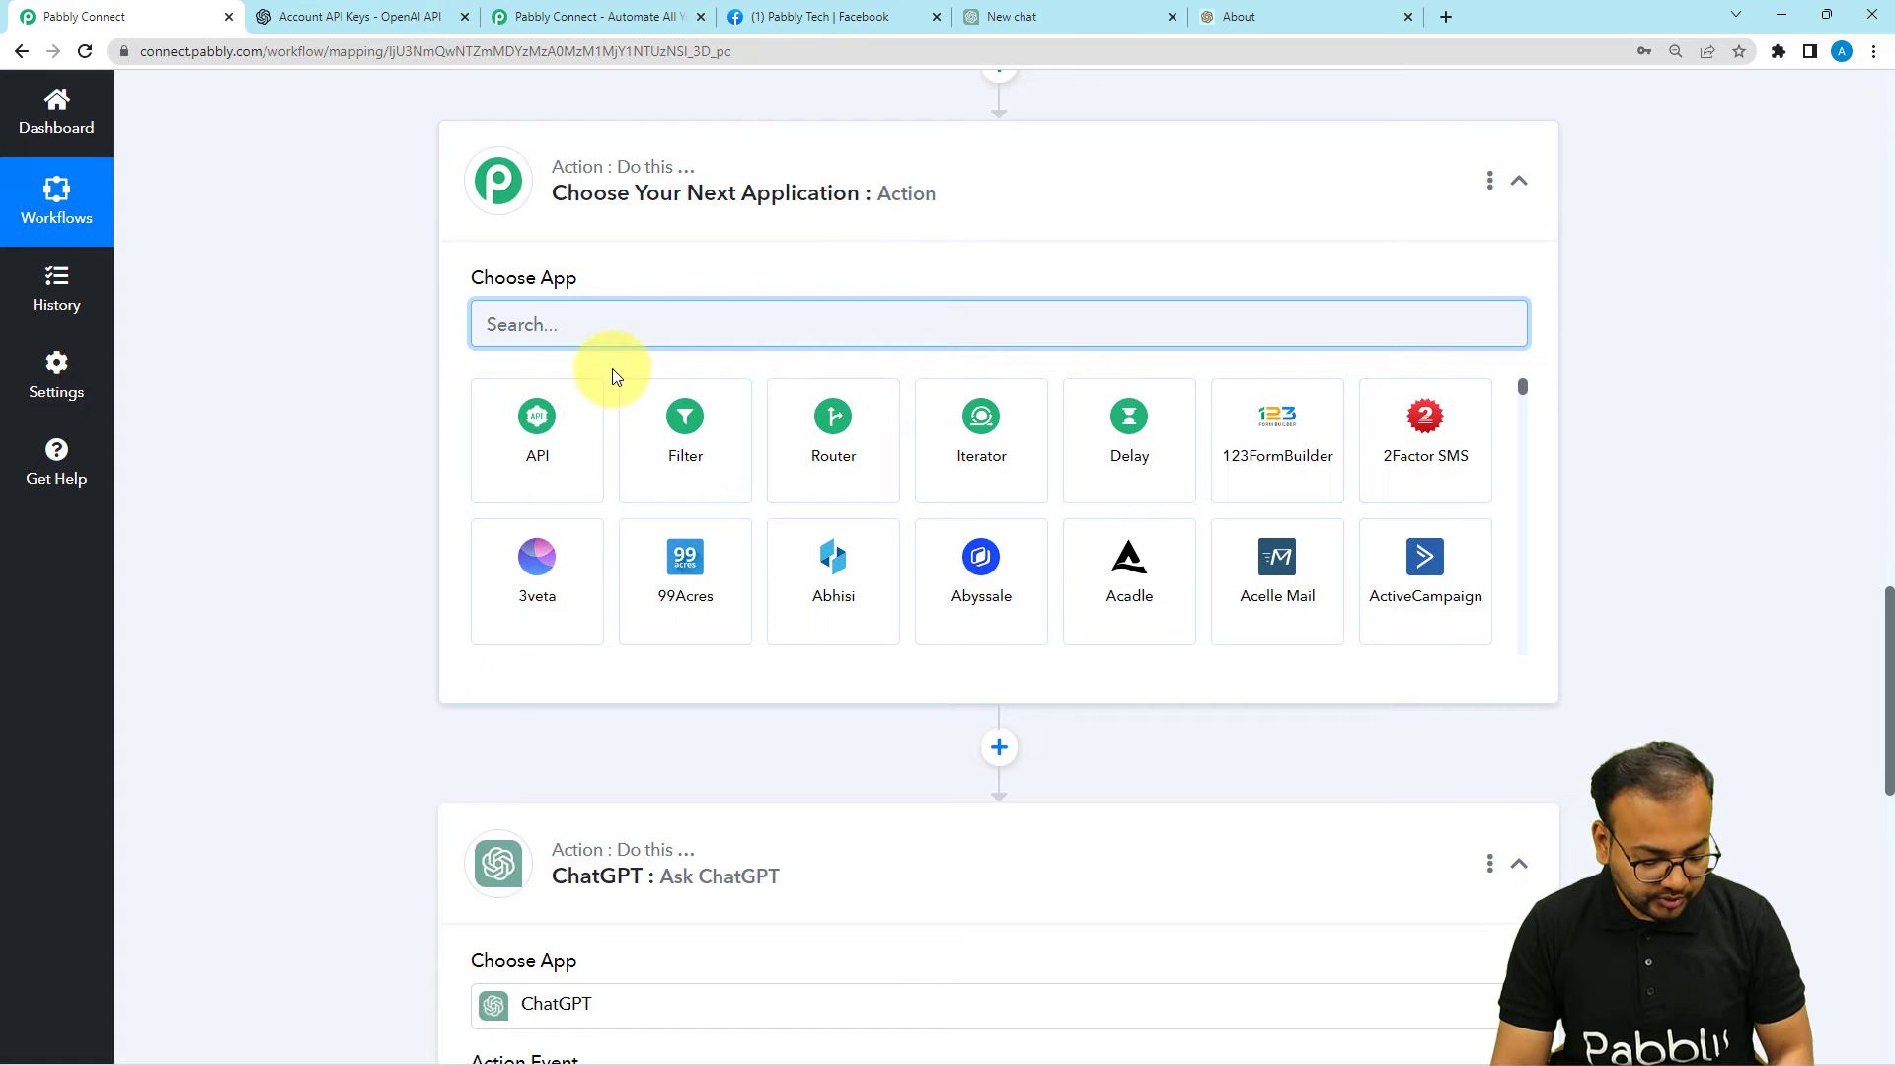
{"action": "type", "text": "text"}
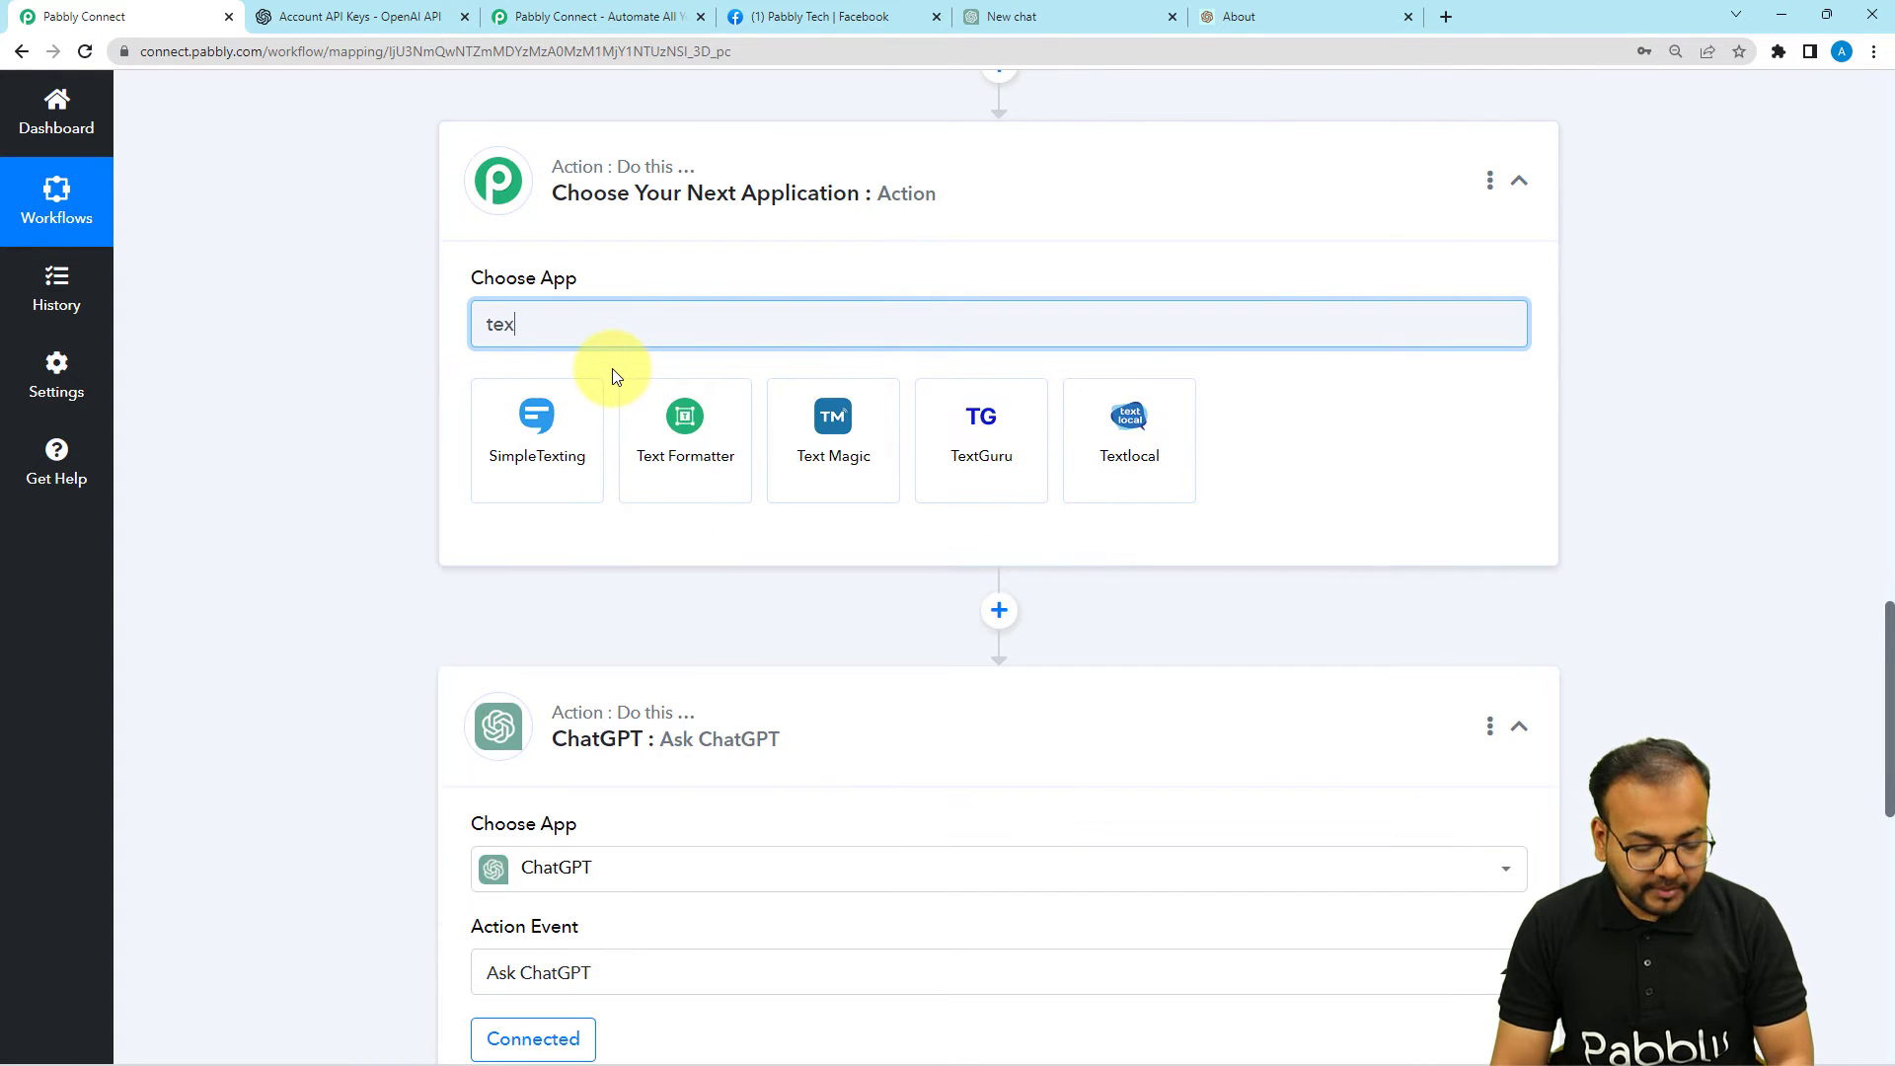
{"action": "left_click", "coordinate": [648, 415]}
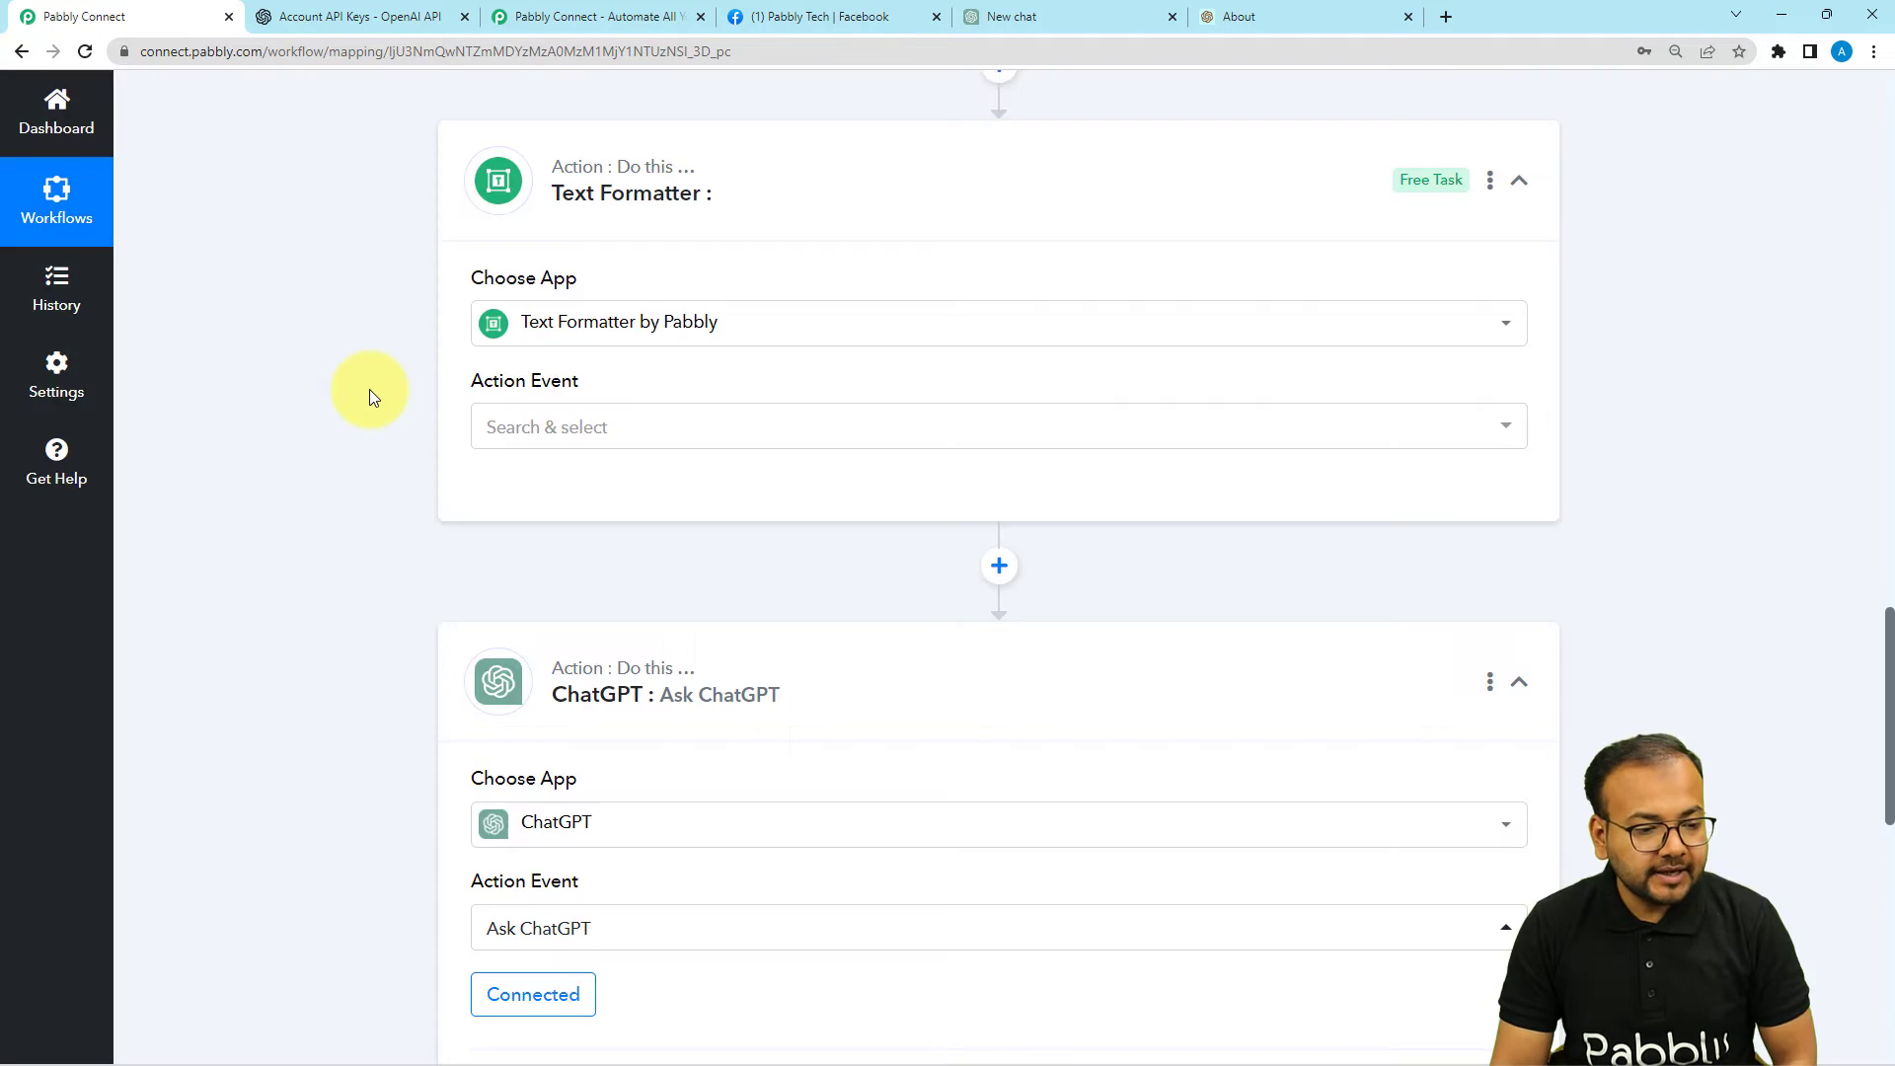
{"action": "scroll", "coordinate": [369, 389], "scroll_direction": "down", "scroll_amount": 1}
{"action": "left_click", "coordinate": [574, 336]}
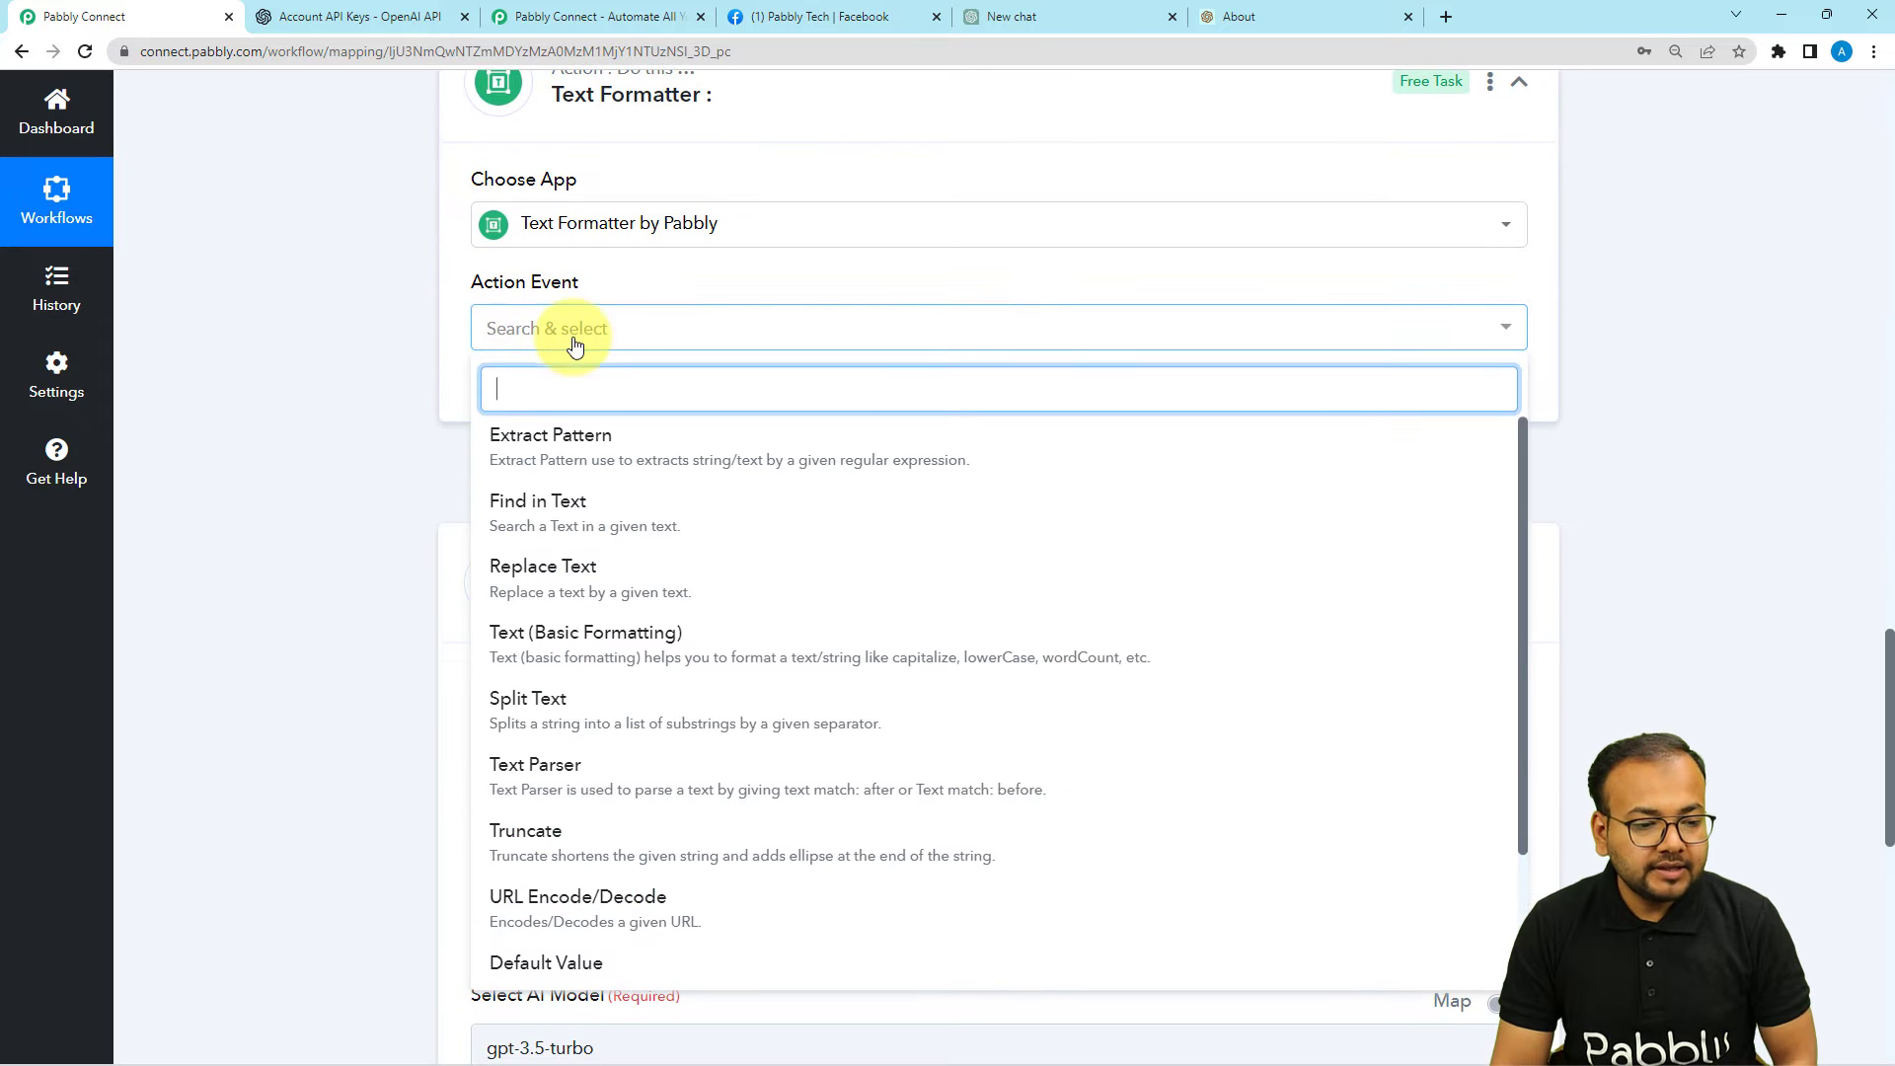
{"action": "left_click", "coordinate": [550, 702]}
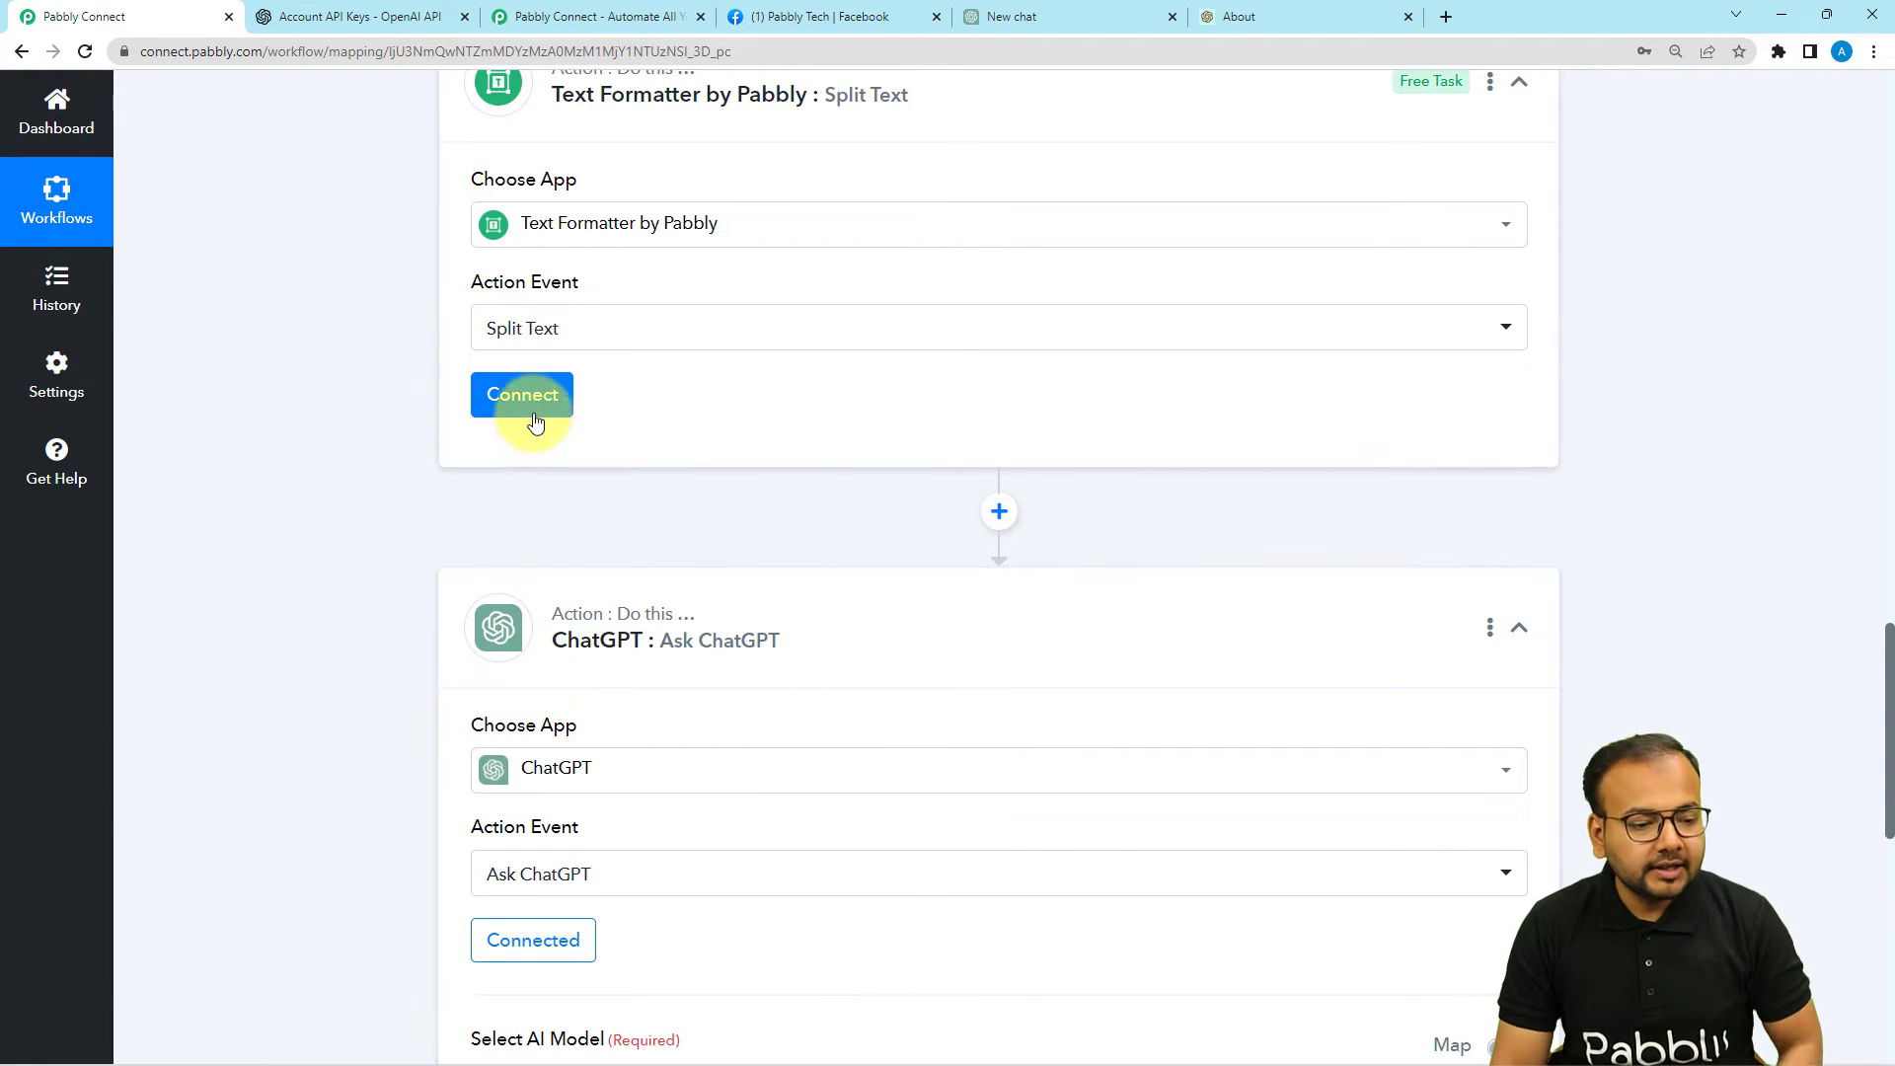
{"action": "left_click", "coordinate": [497, 400]}
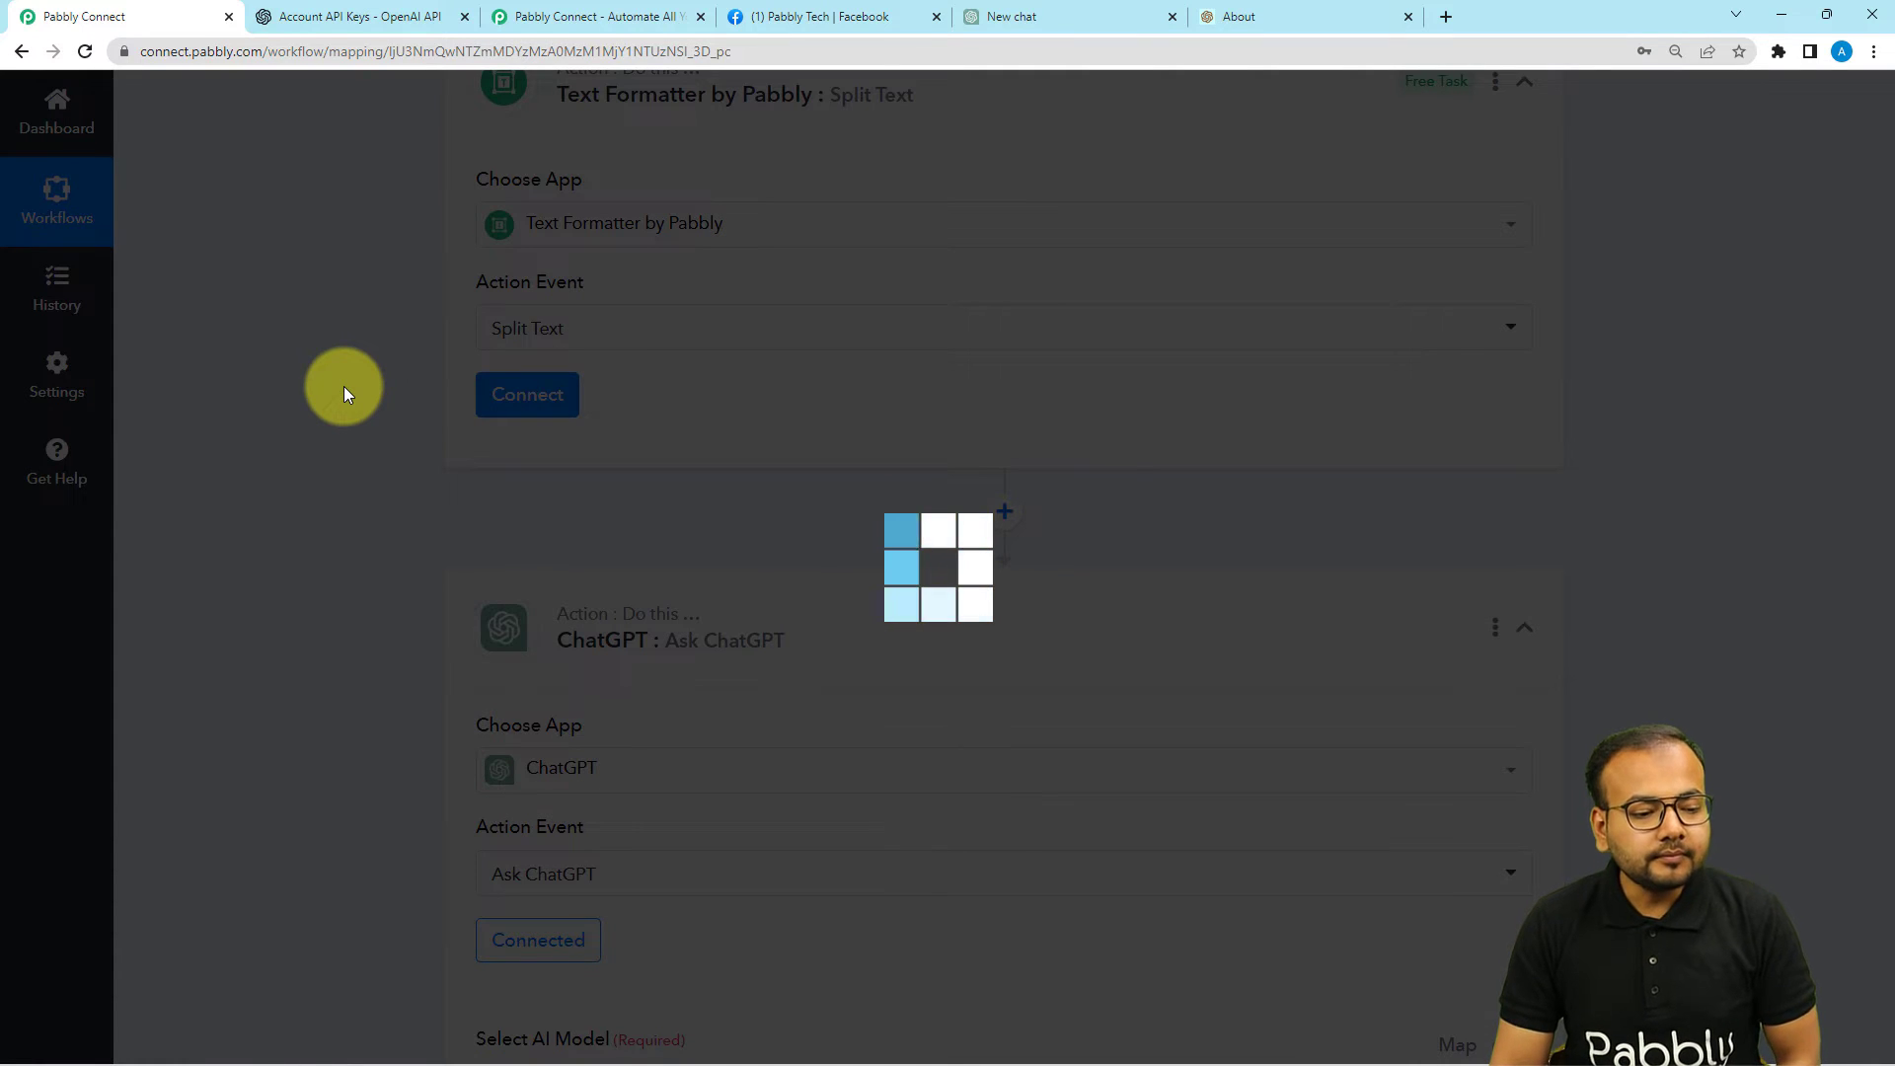
- Map the Datetime value from the Date/Time Formatter step as the text to split
{"action": "scroll", "coordinate": [344, 392], "scroll_direction": "down", "scroll_amount": 2}
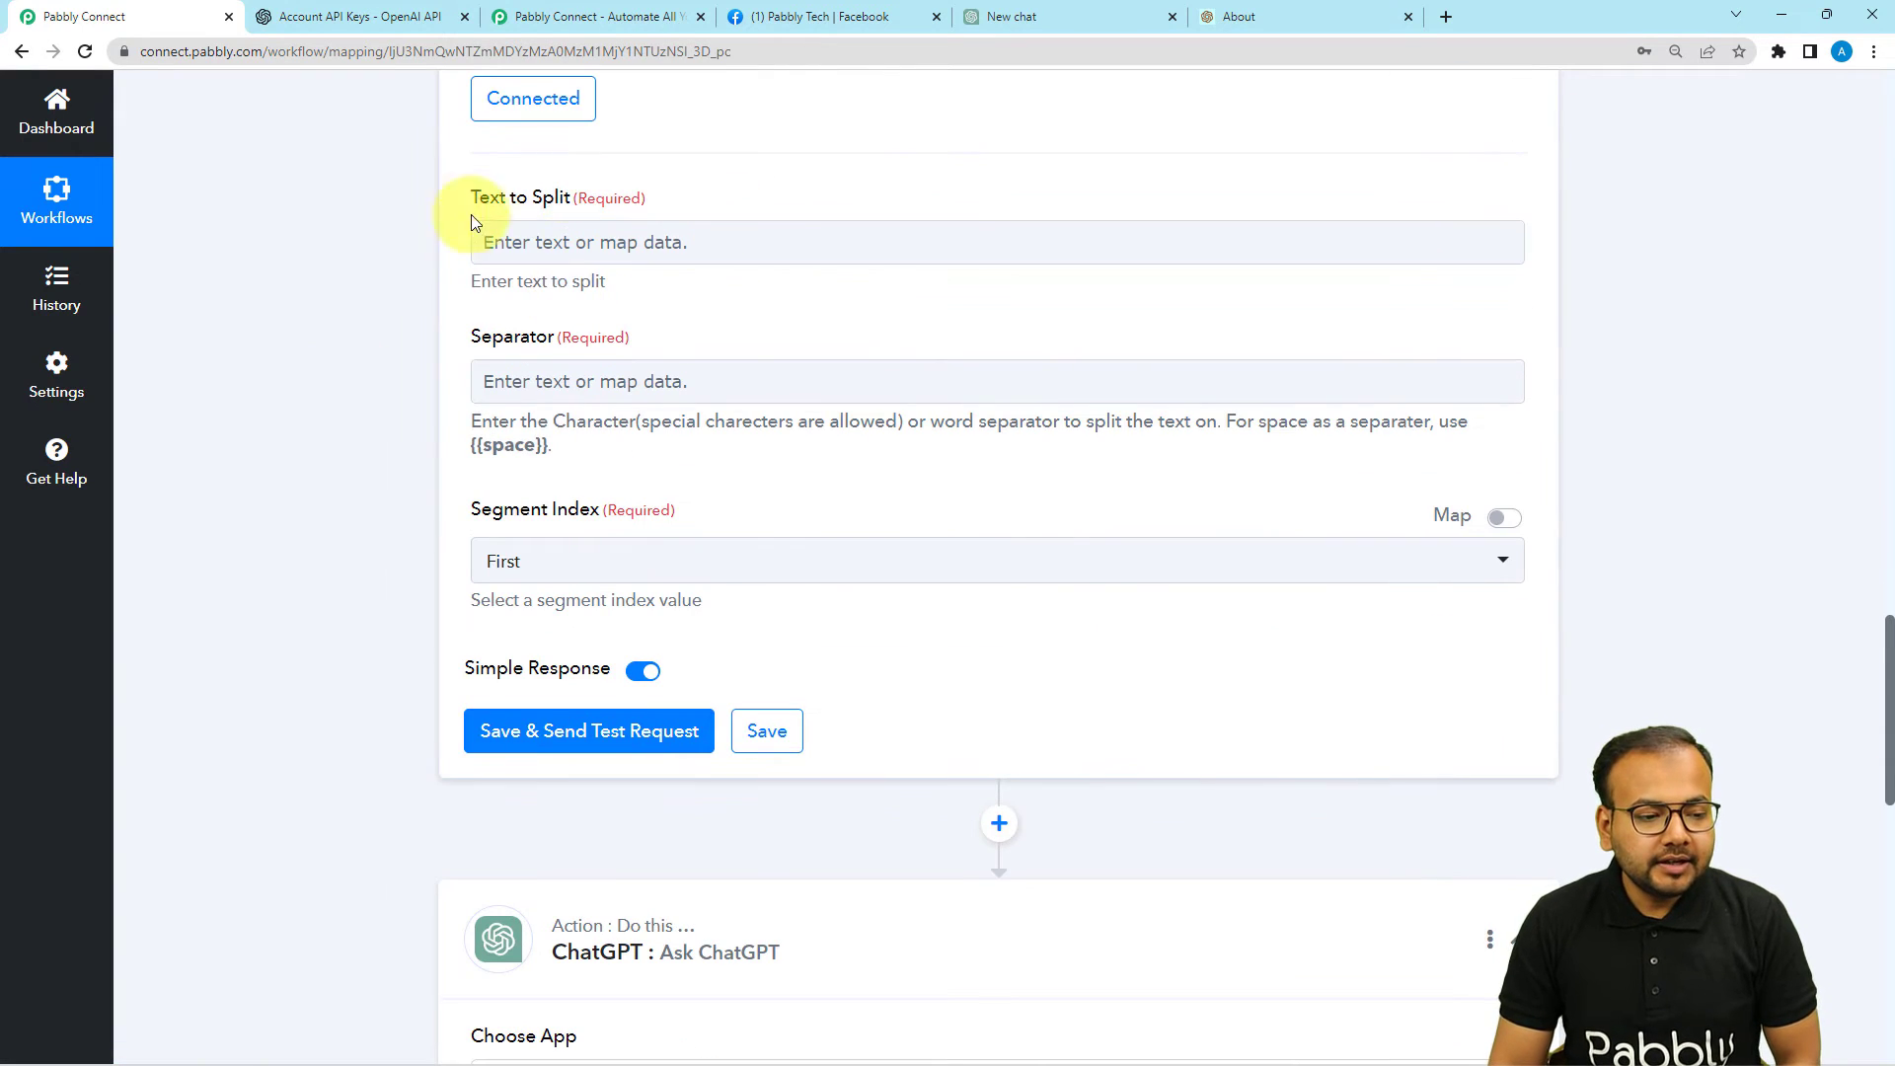
{"action": "left_click", "coordinate": [624, 240]}
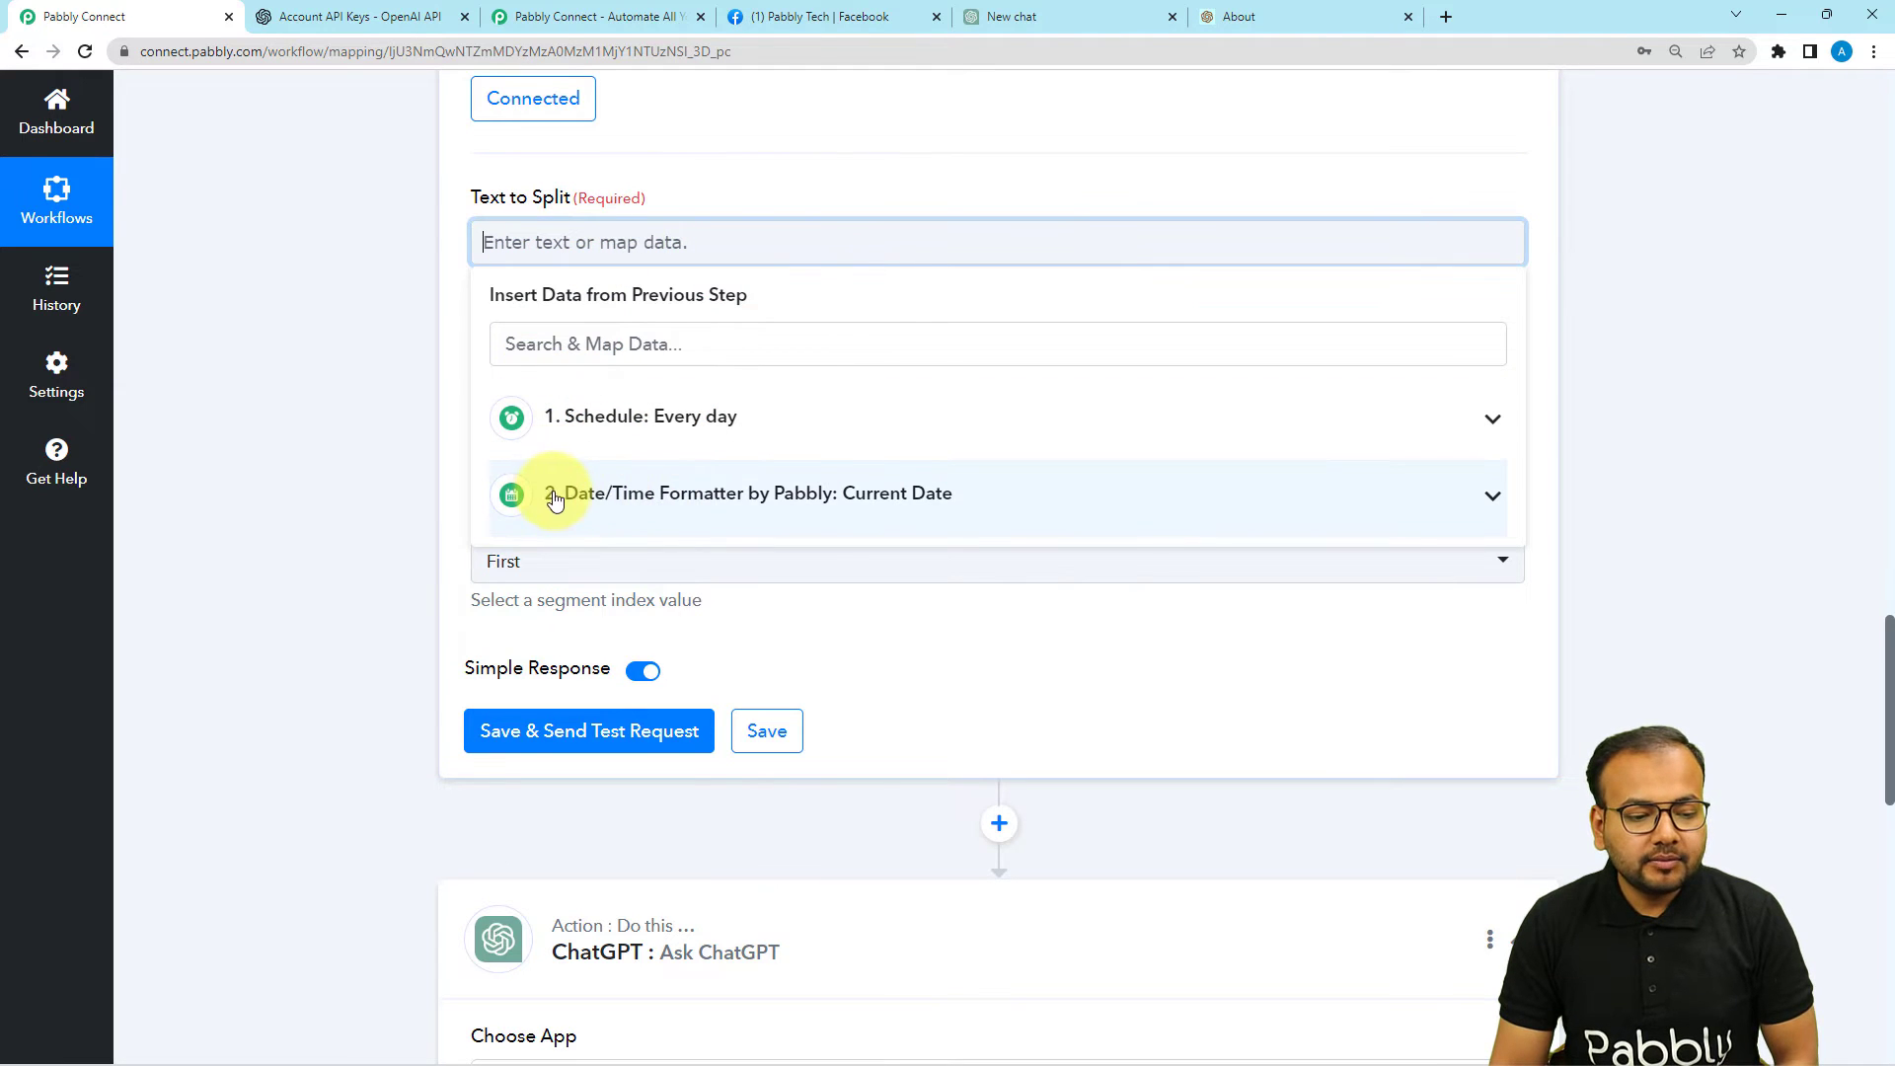
{"action": "left_click", "coordinate": [555, 494]}
{"action": "left_click", "coordinate": [554, 560]}
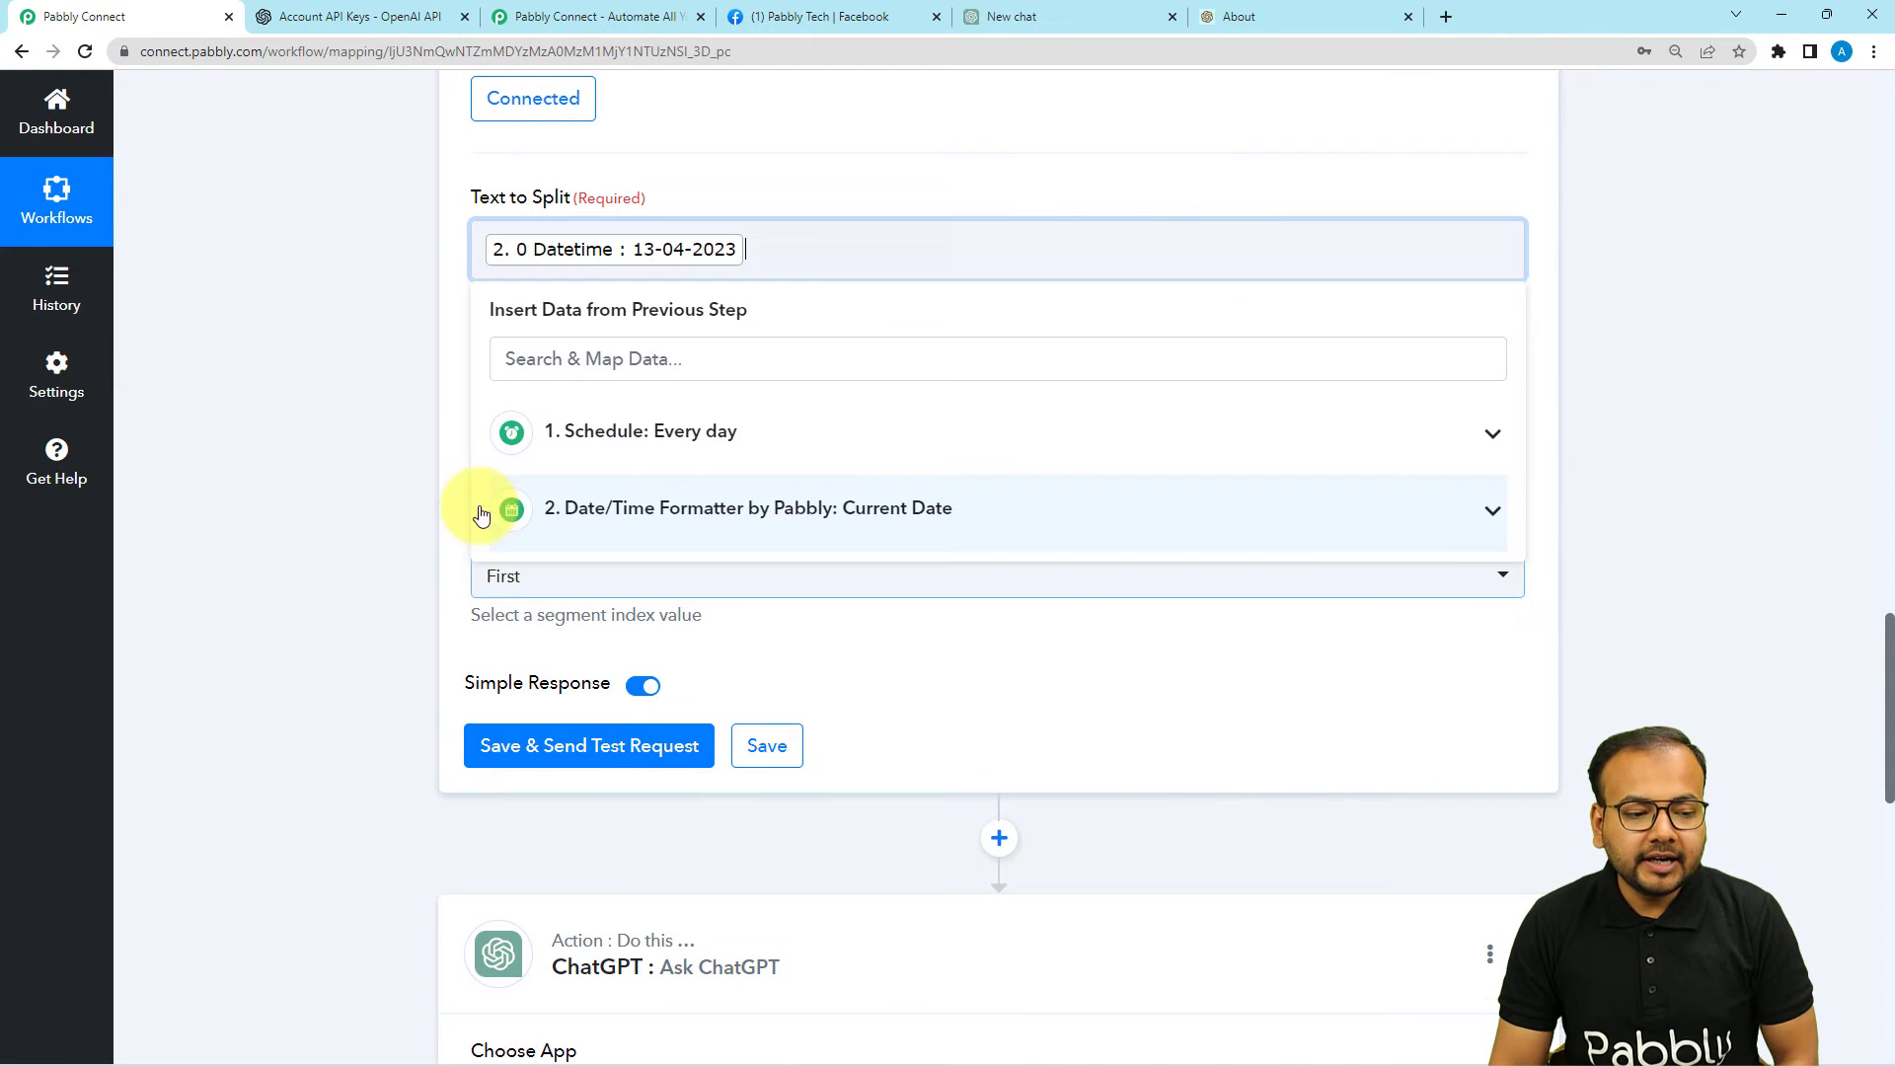
{"action": "left_click", "coordinate": [369, 429]}
{"action": "scroll", "coordinate": [495, 371], "scroll_direction": "up", "scroll_amount": 6}
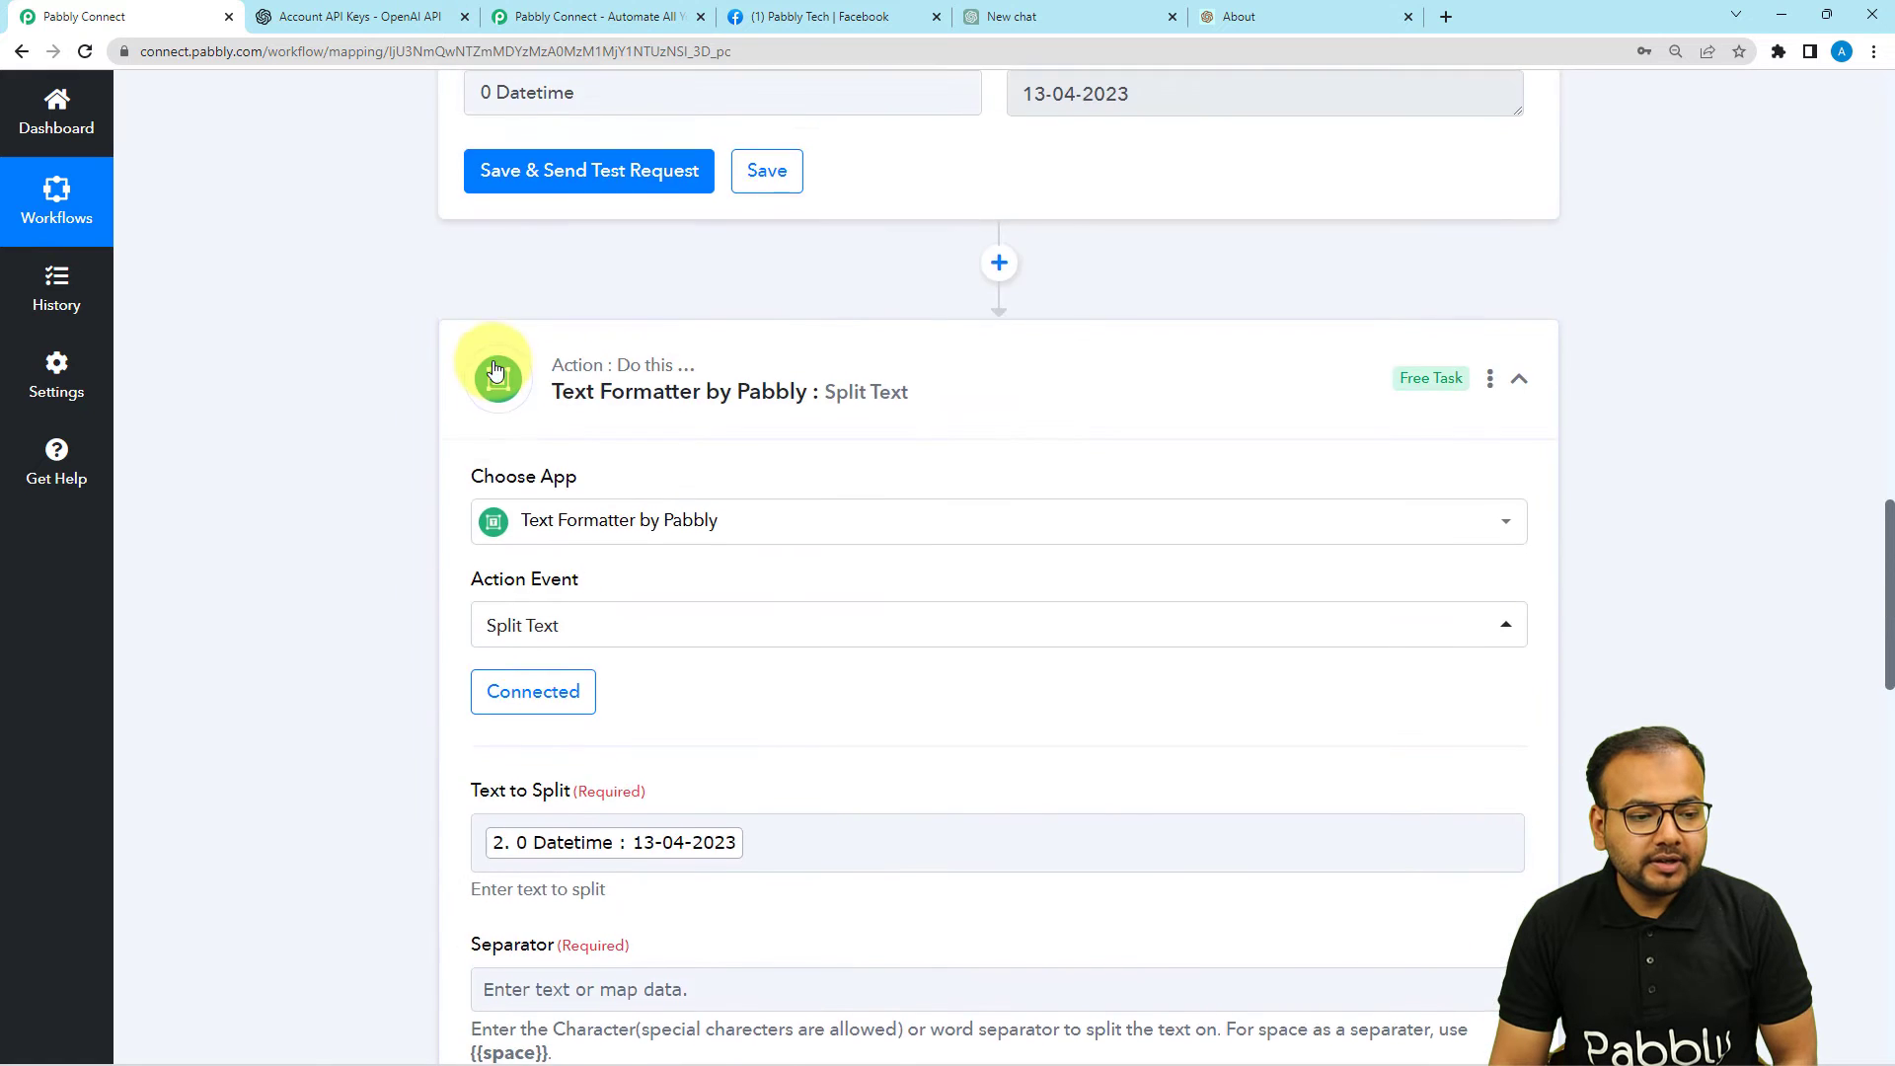
{"action": "scroll", "coordinate": [494, 371], "scroll_direction": "up", "scroll_amount": 3}
{"action": "scroll", "coordinate": [377, 428], "scroll_direction": "down", "scroll_amount": 8}
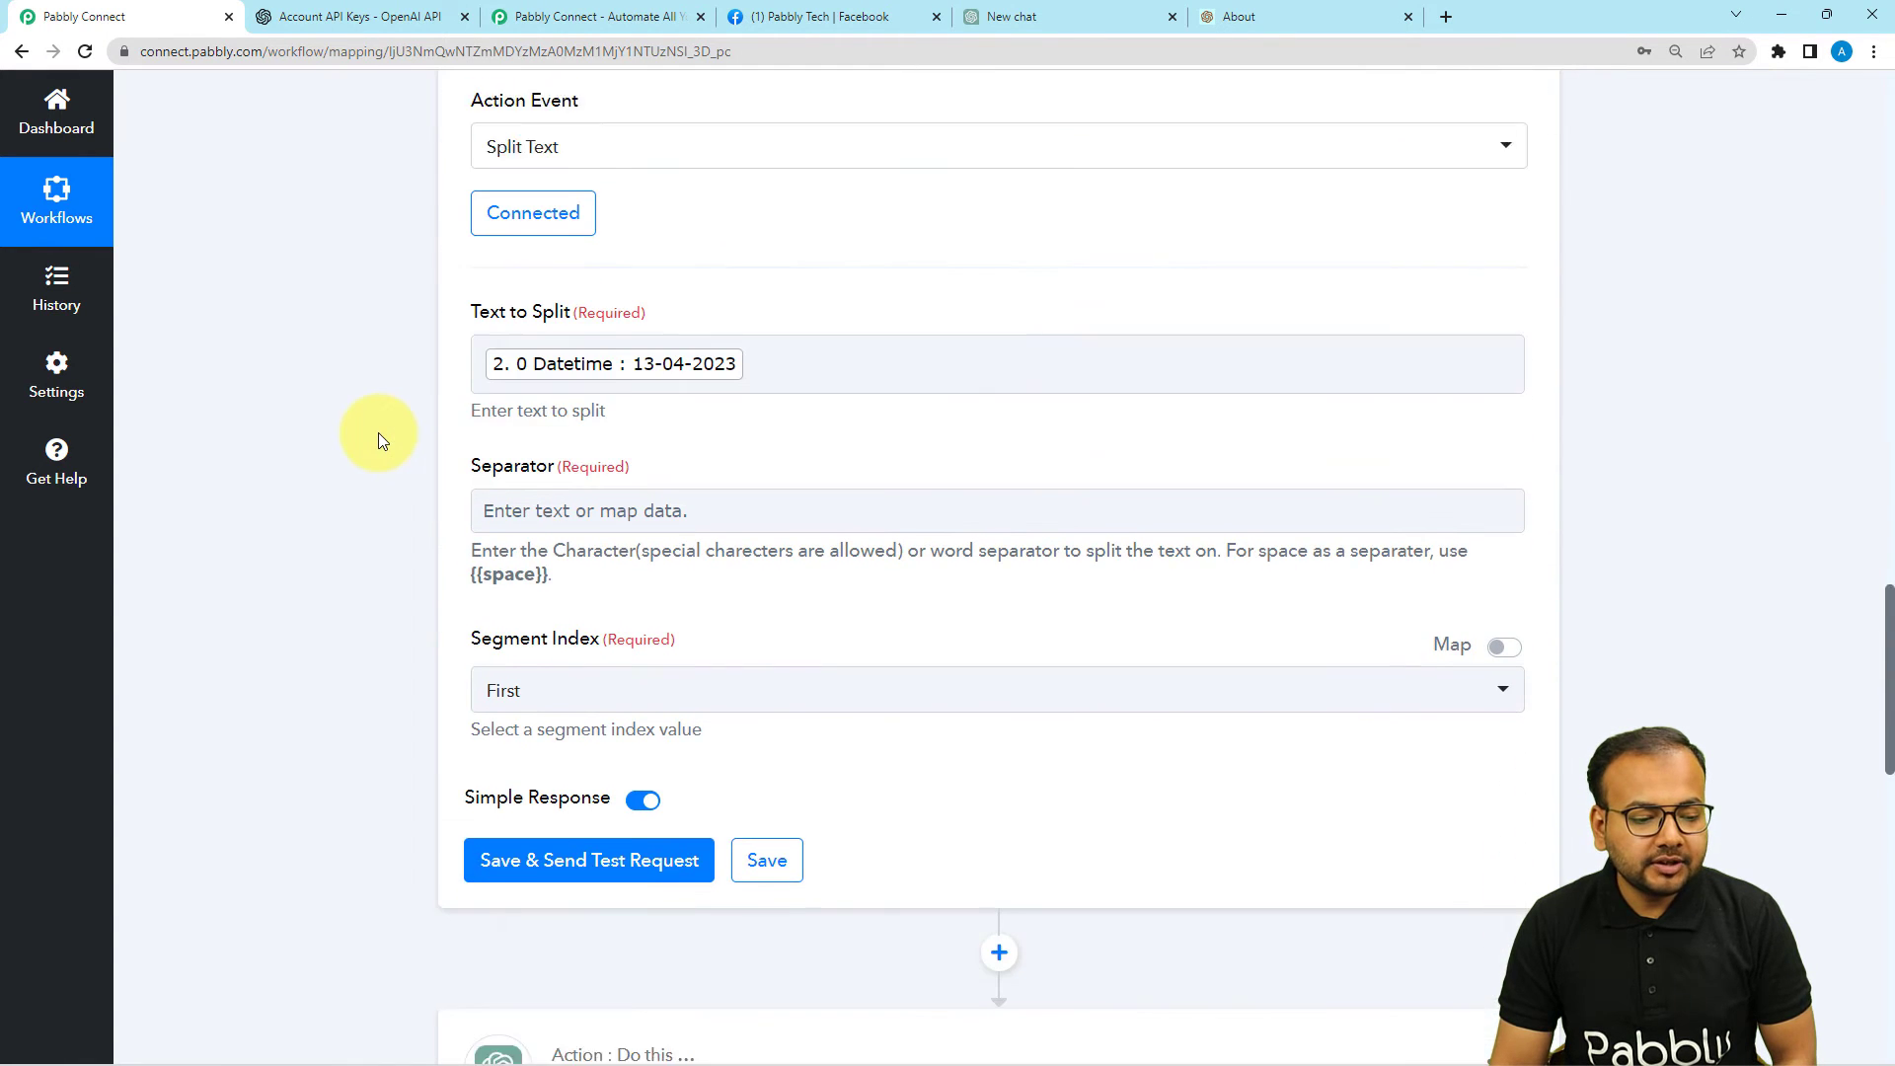
{"action": "scroll", "coordinate": [377, 433], "scroll_direction": "down", "scroll_amount": 1}
- Set the separator to "-" and the segment index to All, and save the Split Text step with a test request
{"action": "left_click", "coordinate": [528, 398]}
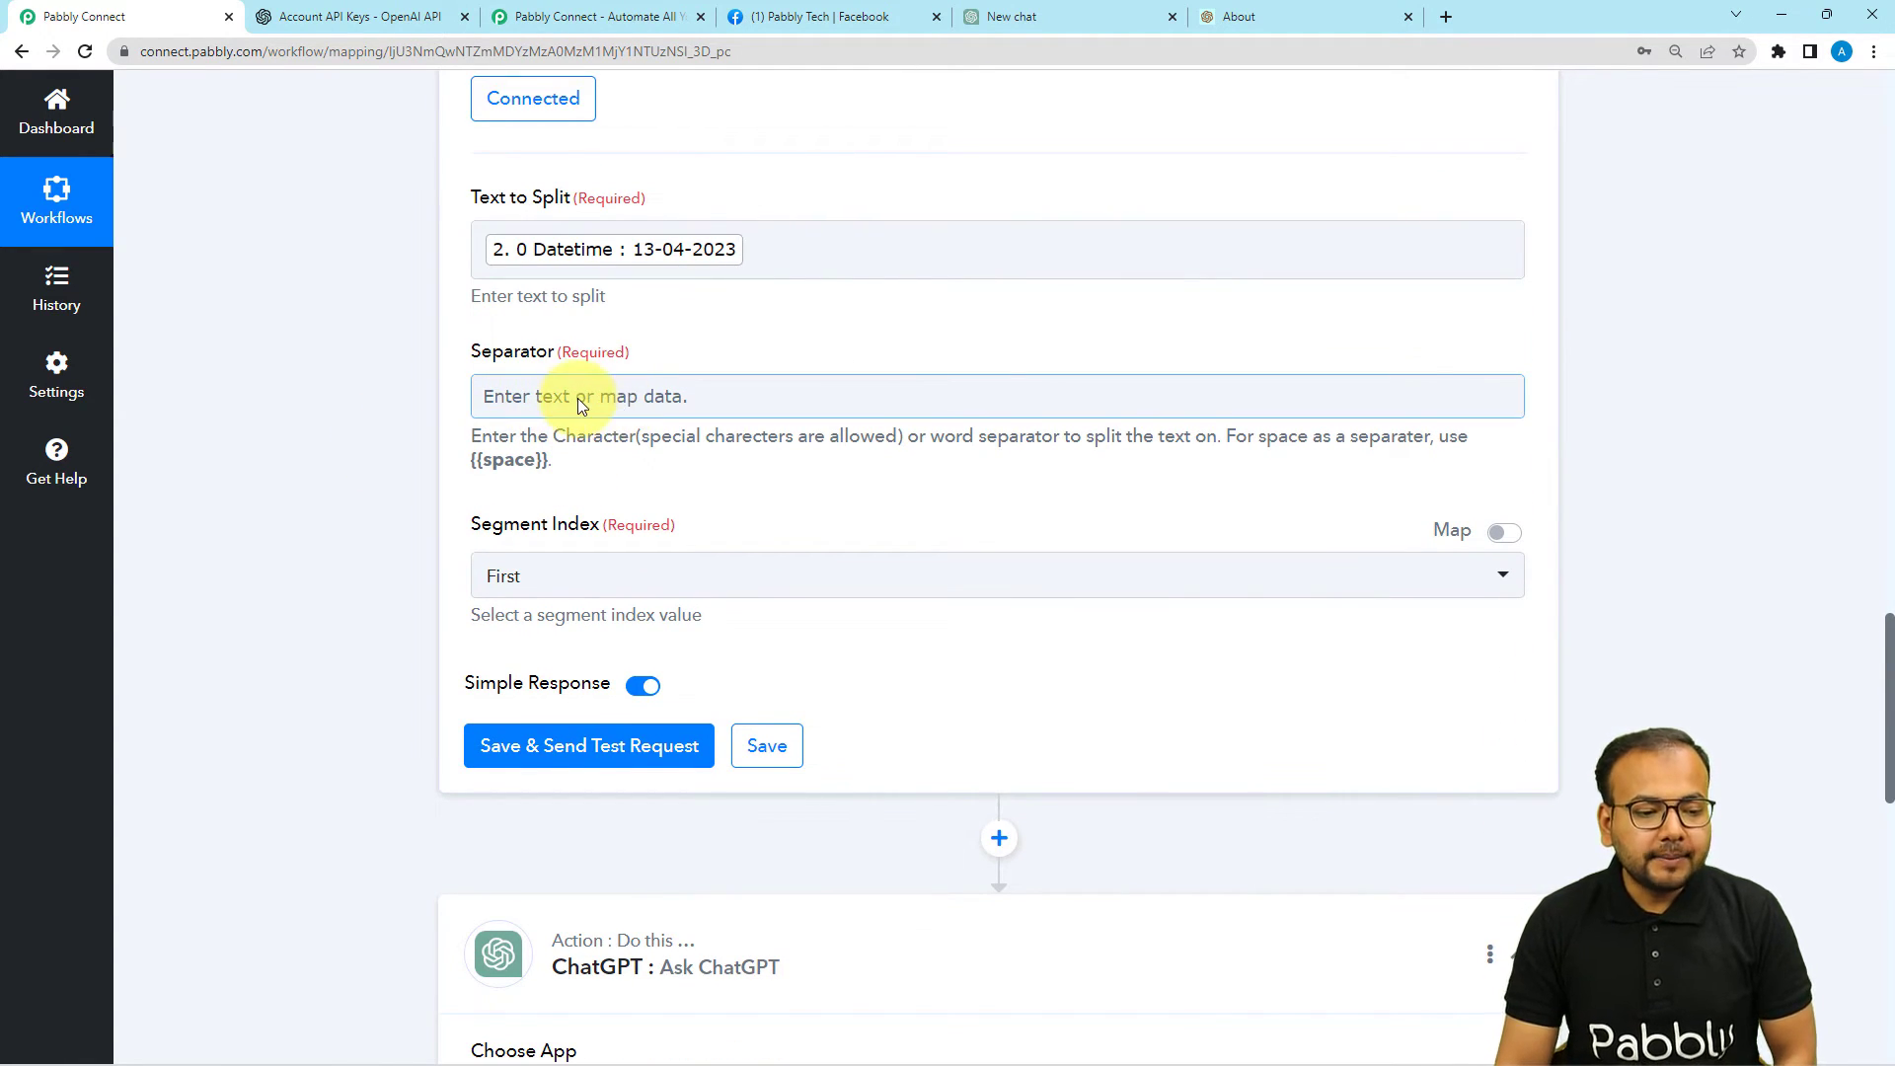
{"action": "left_click", "coordinate": [668, 273]}
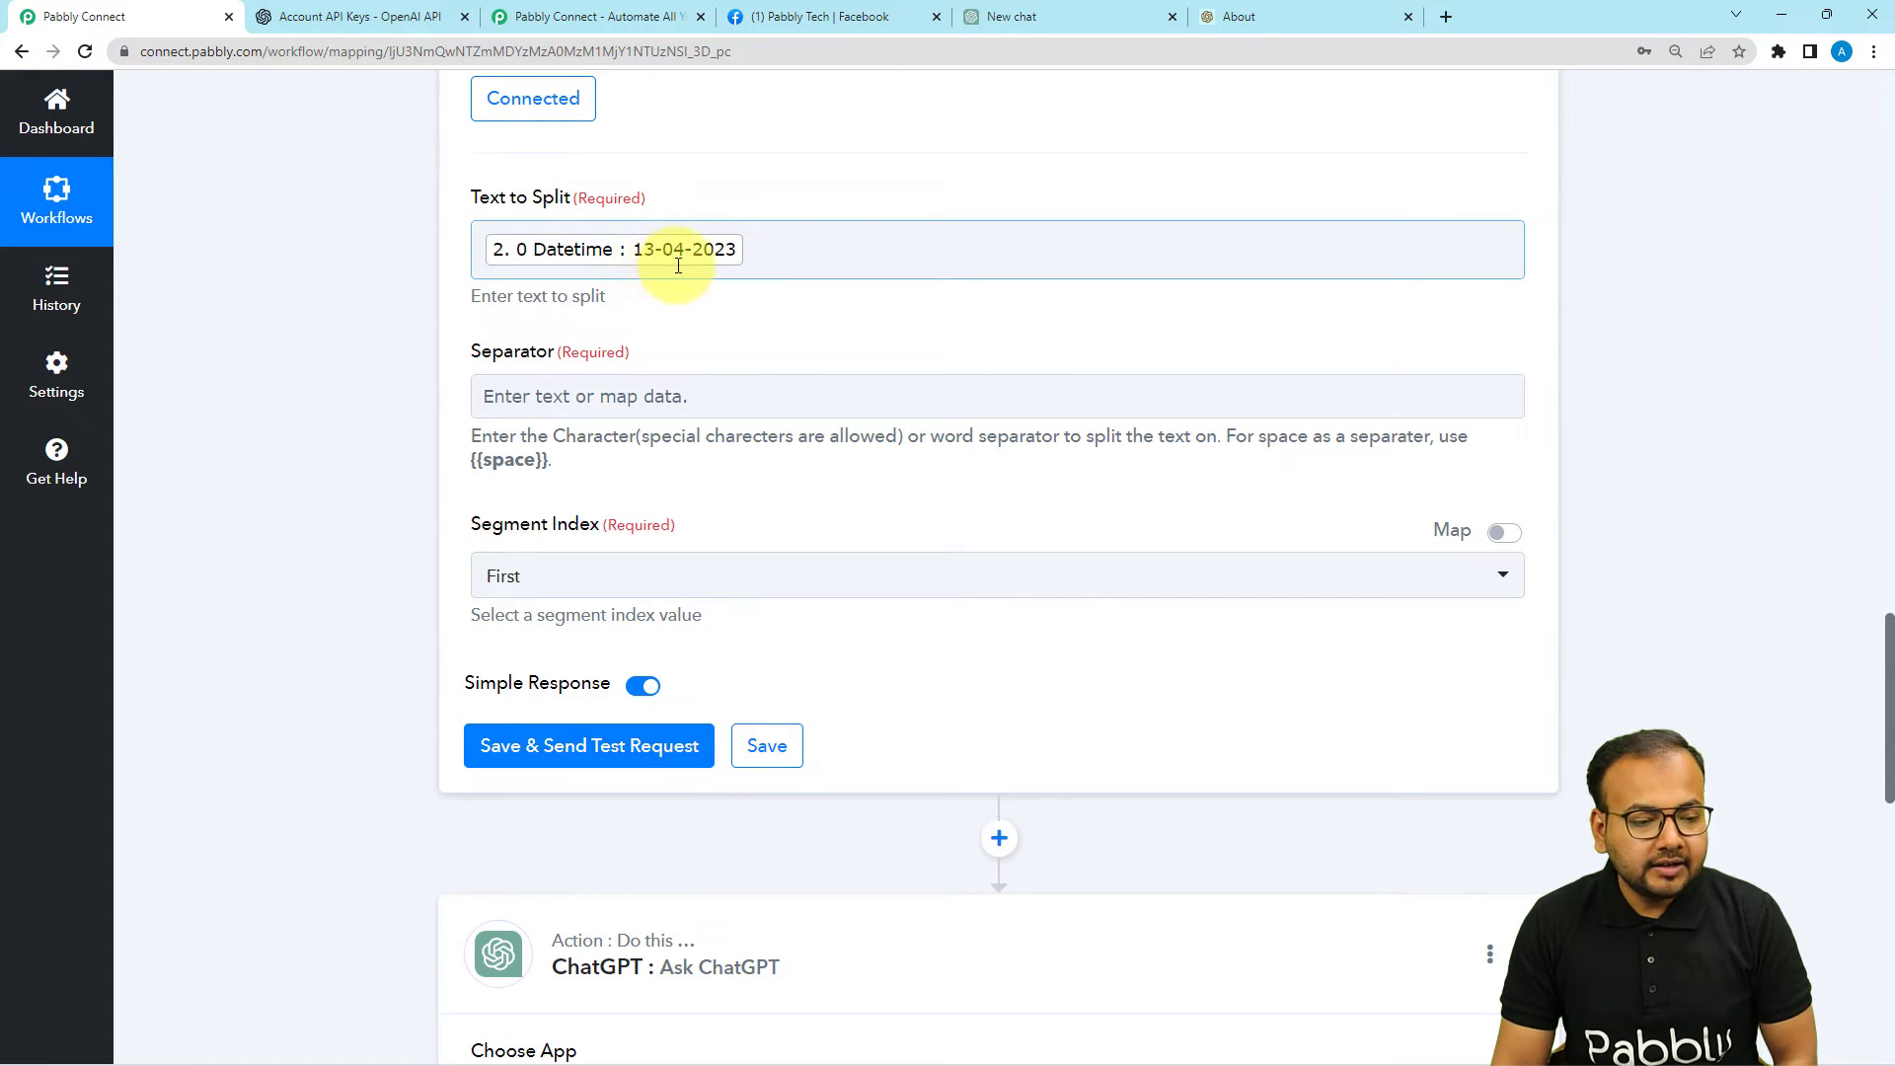
{"action": "left_click", "coordinate": [629, 405]}
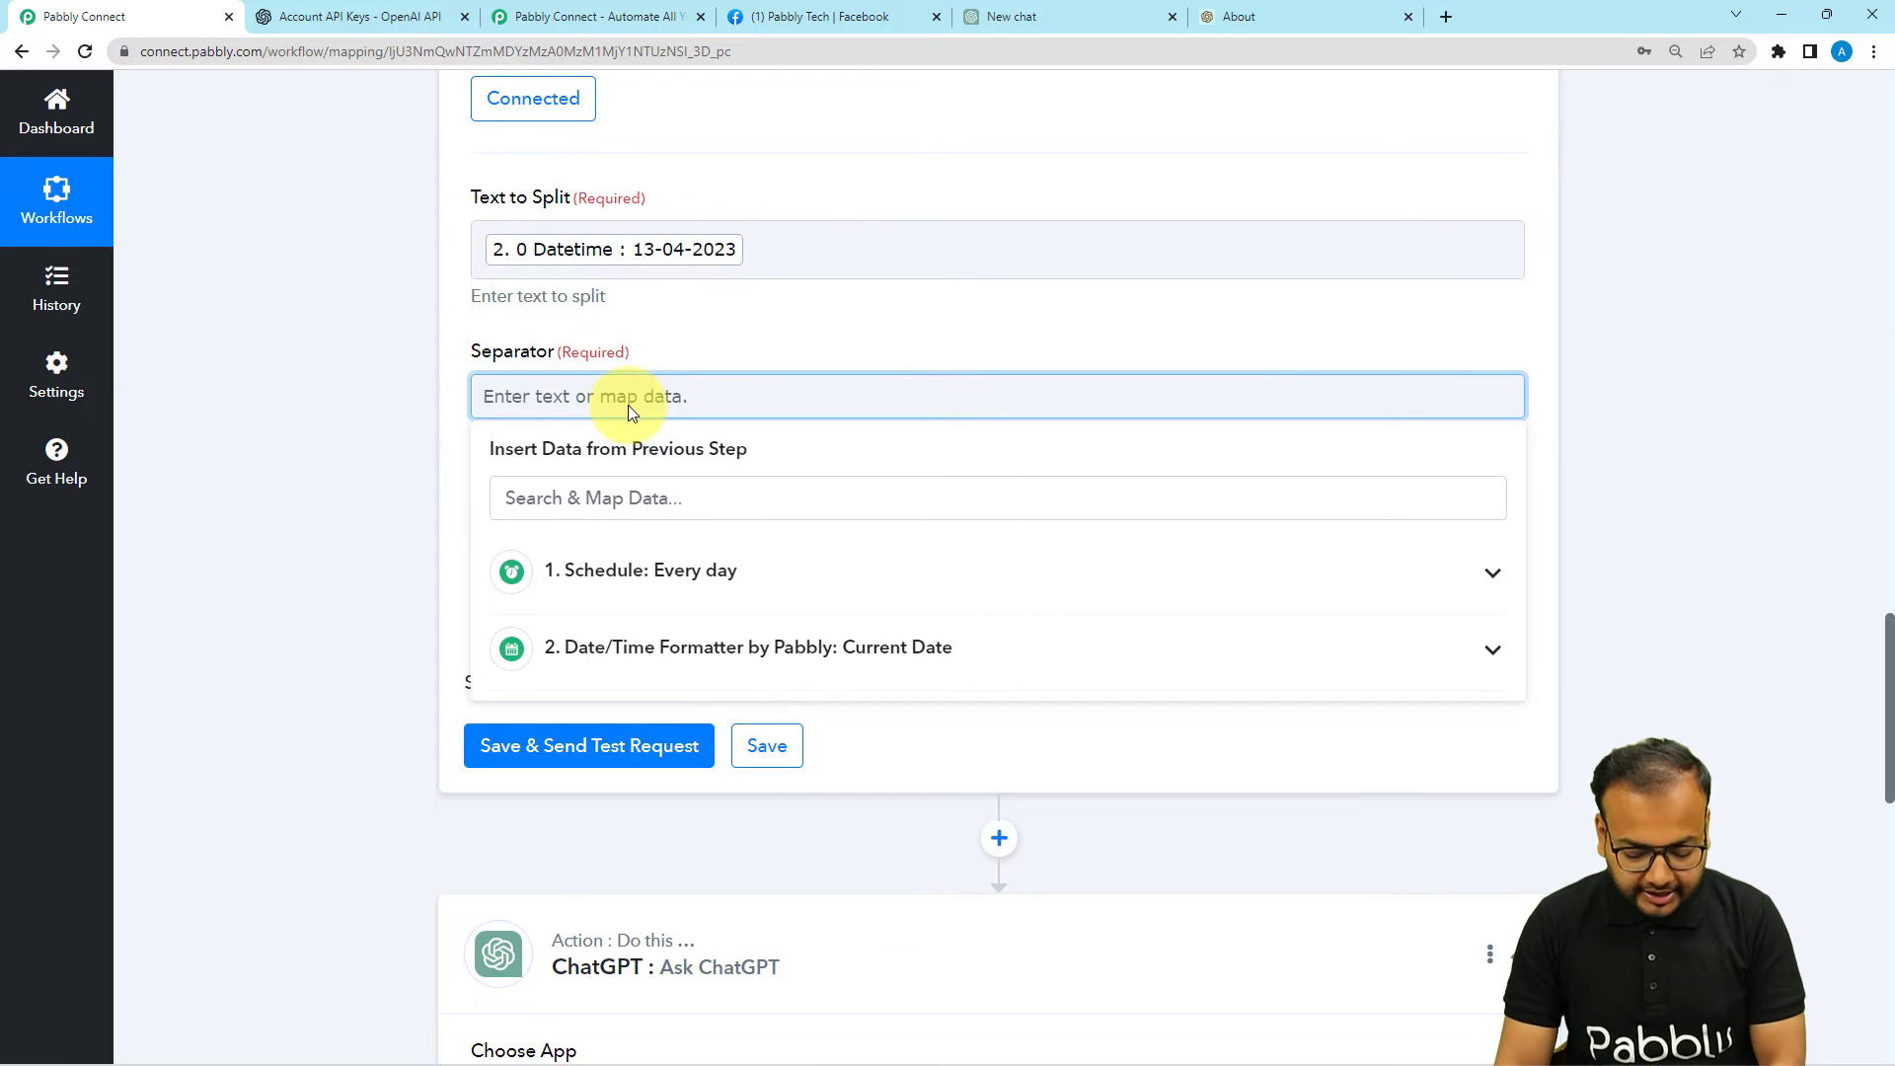
{"action": "type", "text": "-"}
{"action": "left_click", "coordinate": [576, 337]}
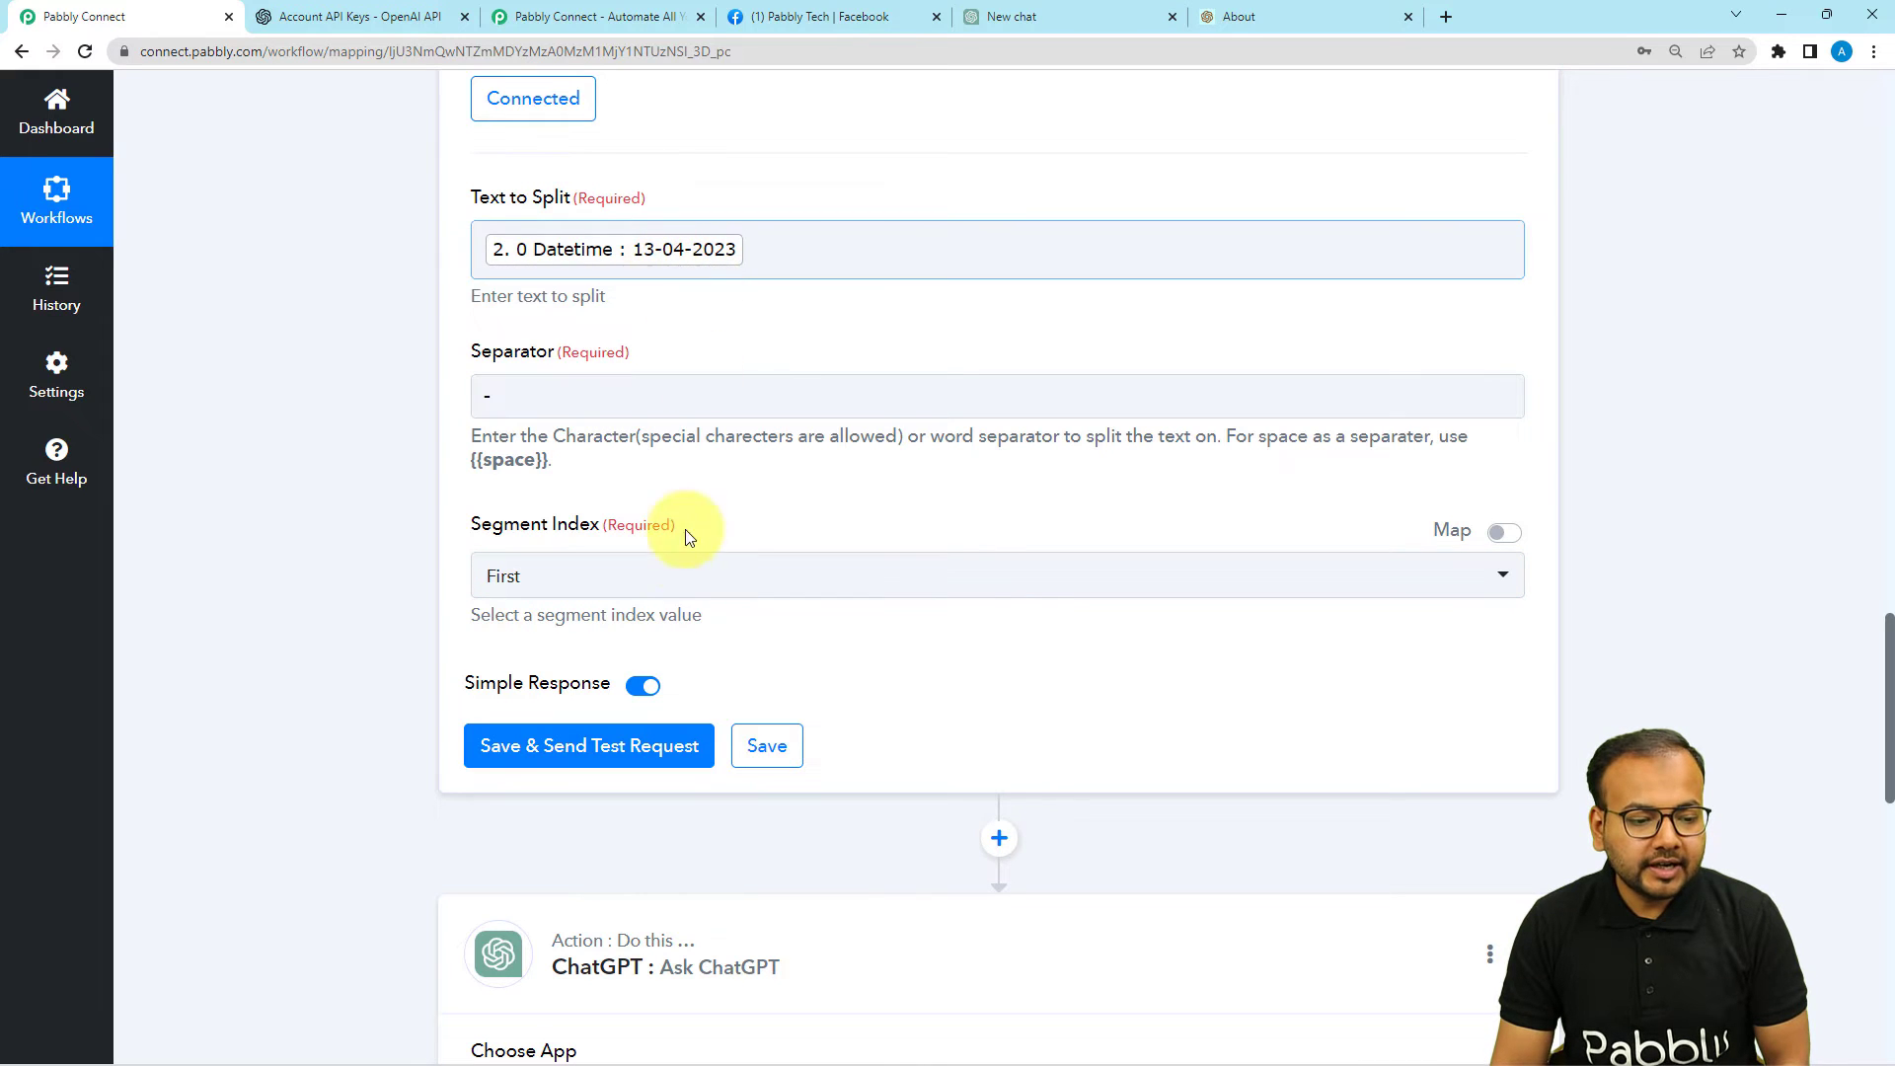
{"action": "left_click", "coordinate": [673, 564]}
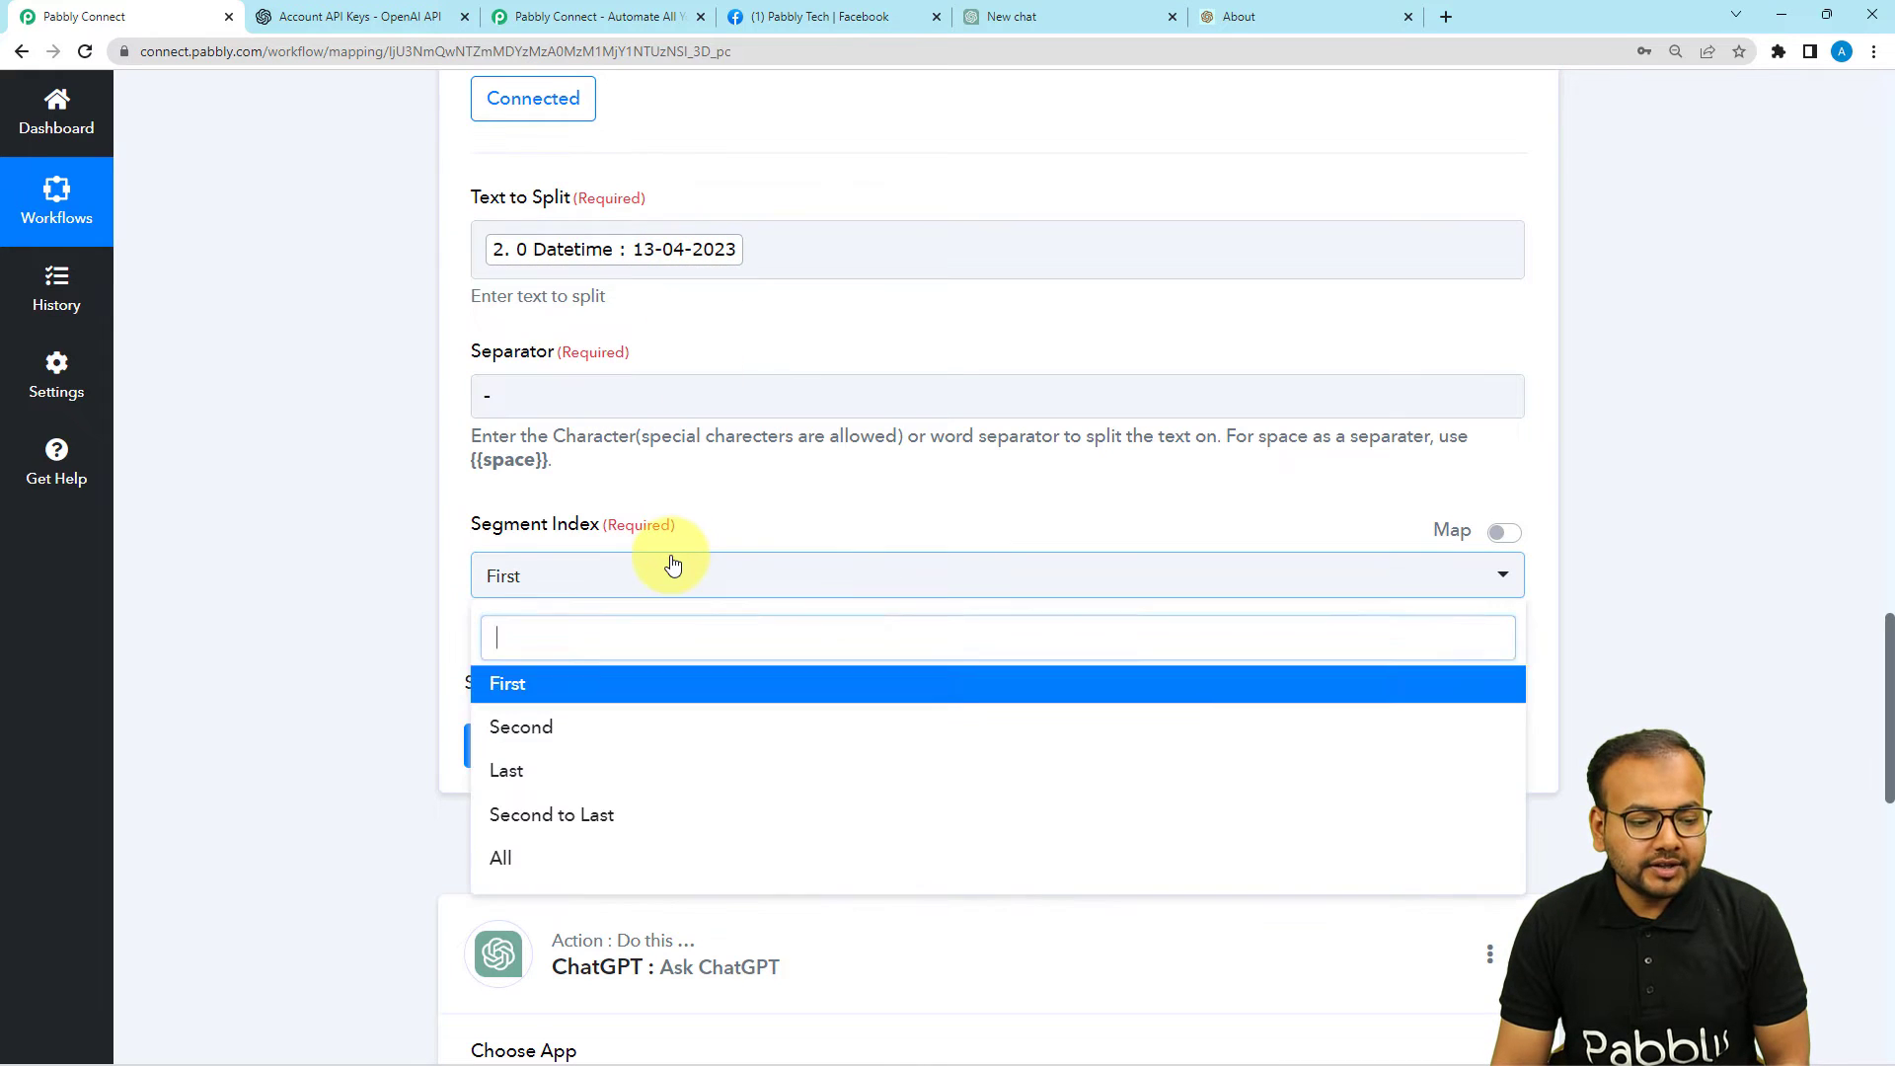
{"action": "left_click", "coordinate": [513, 857]}
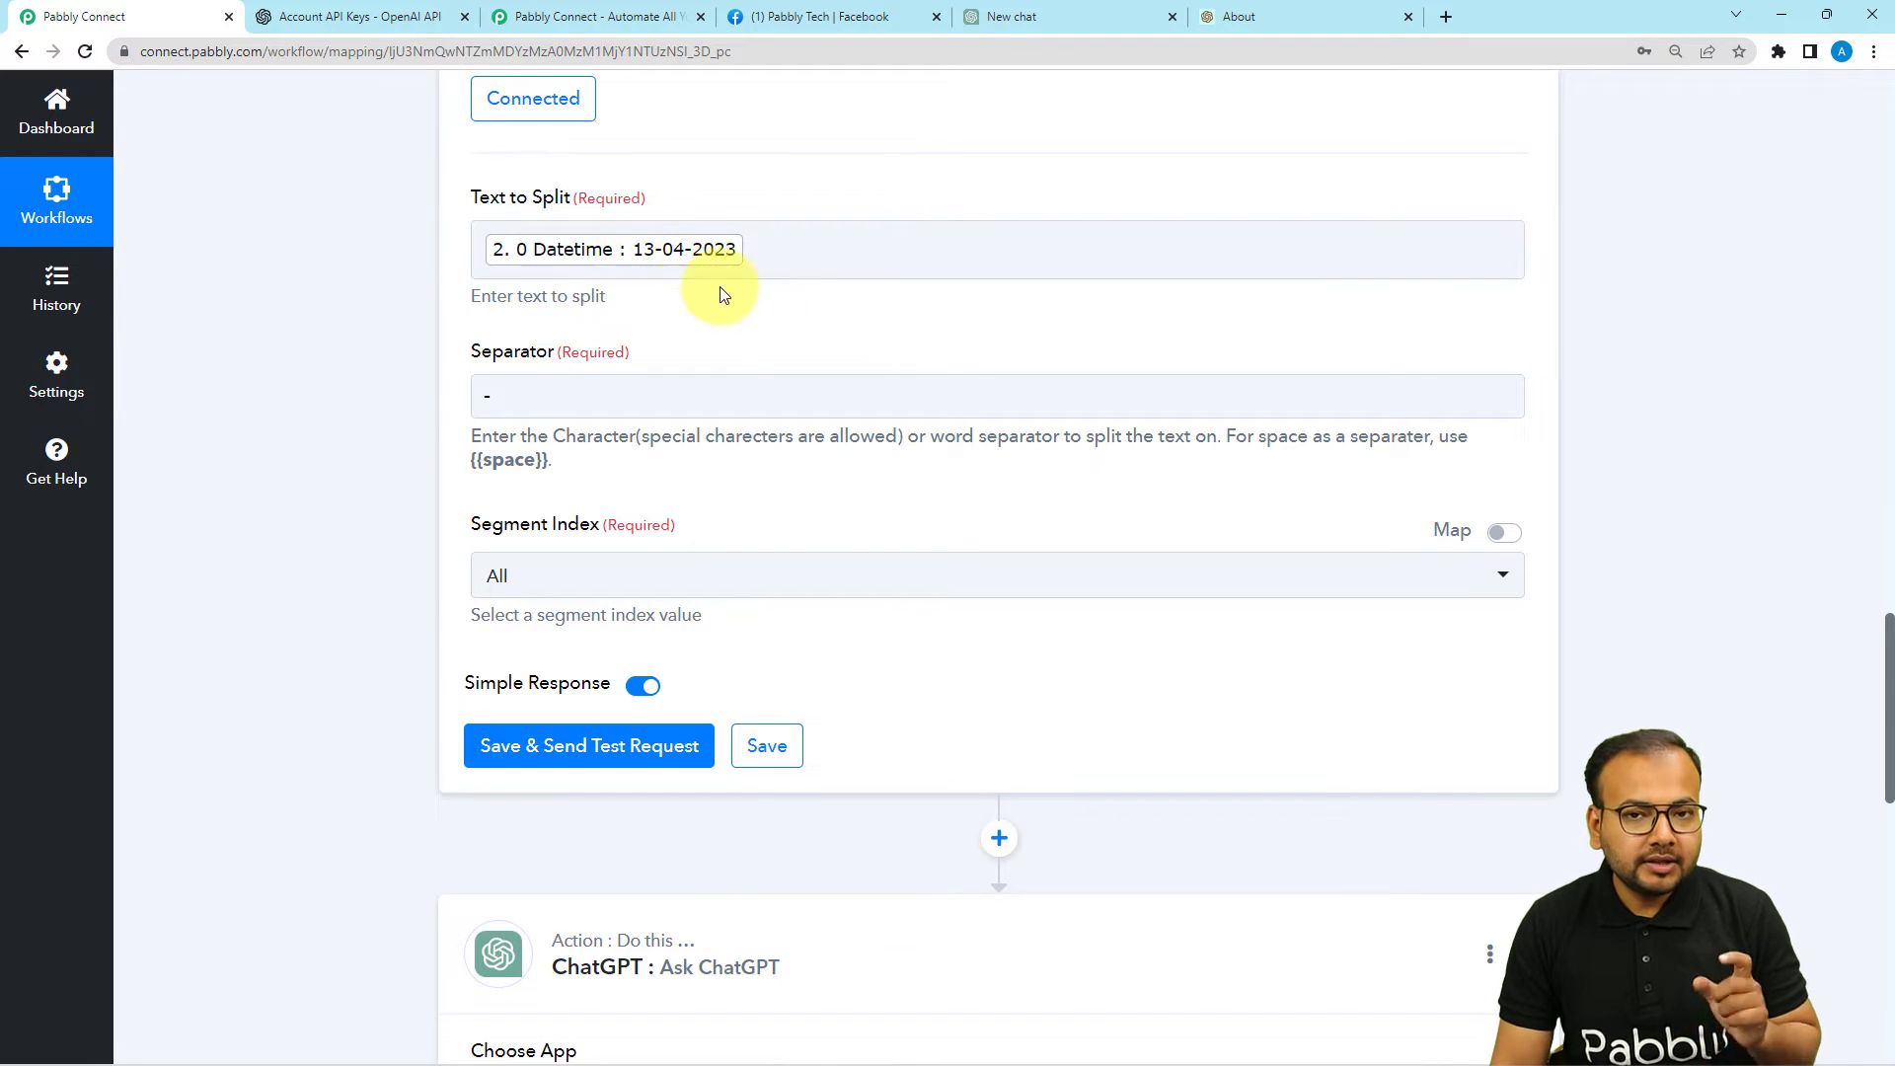
{"action": "left_click", "coordinate": [495, 746]}
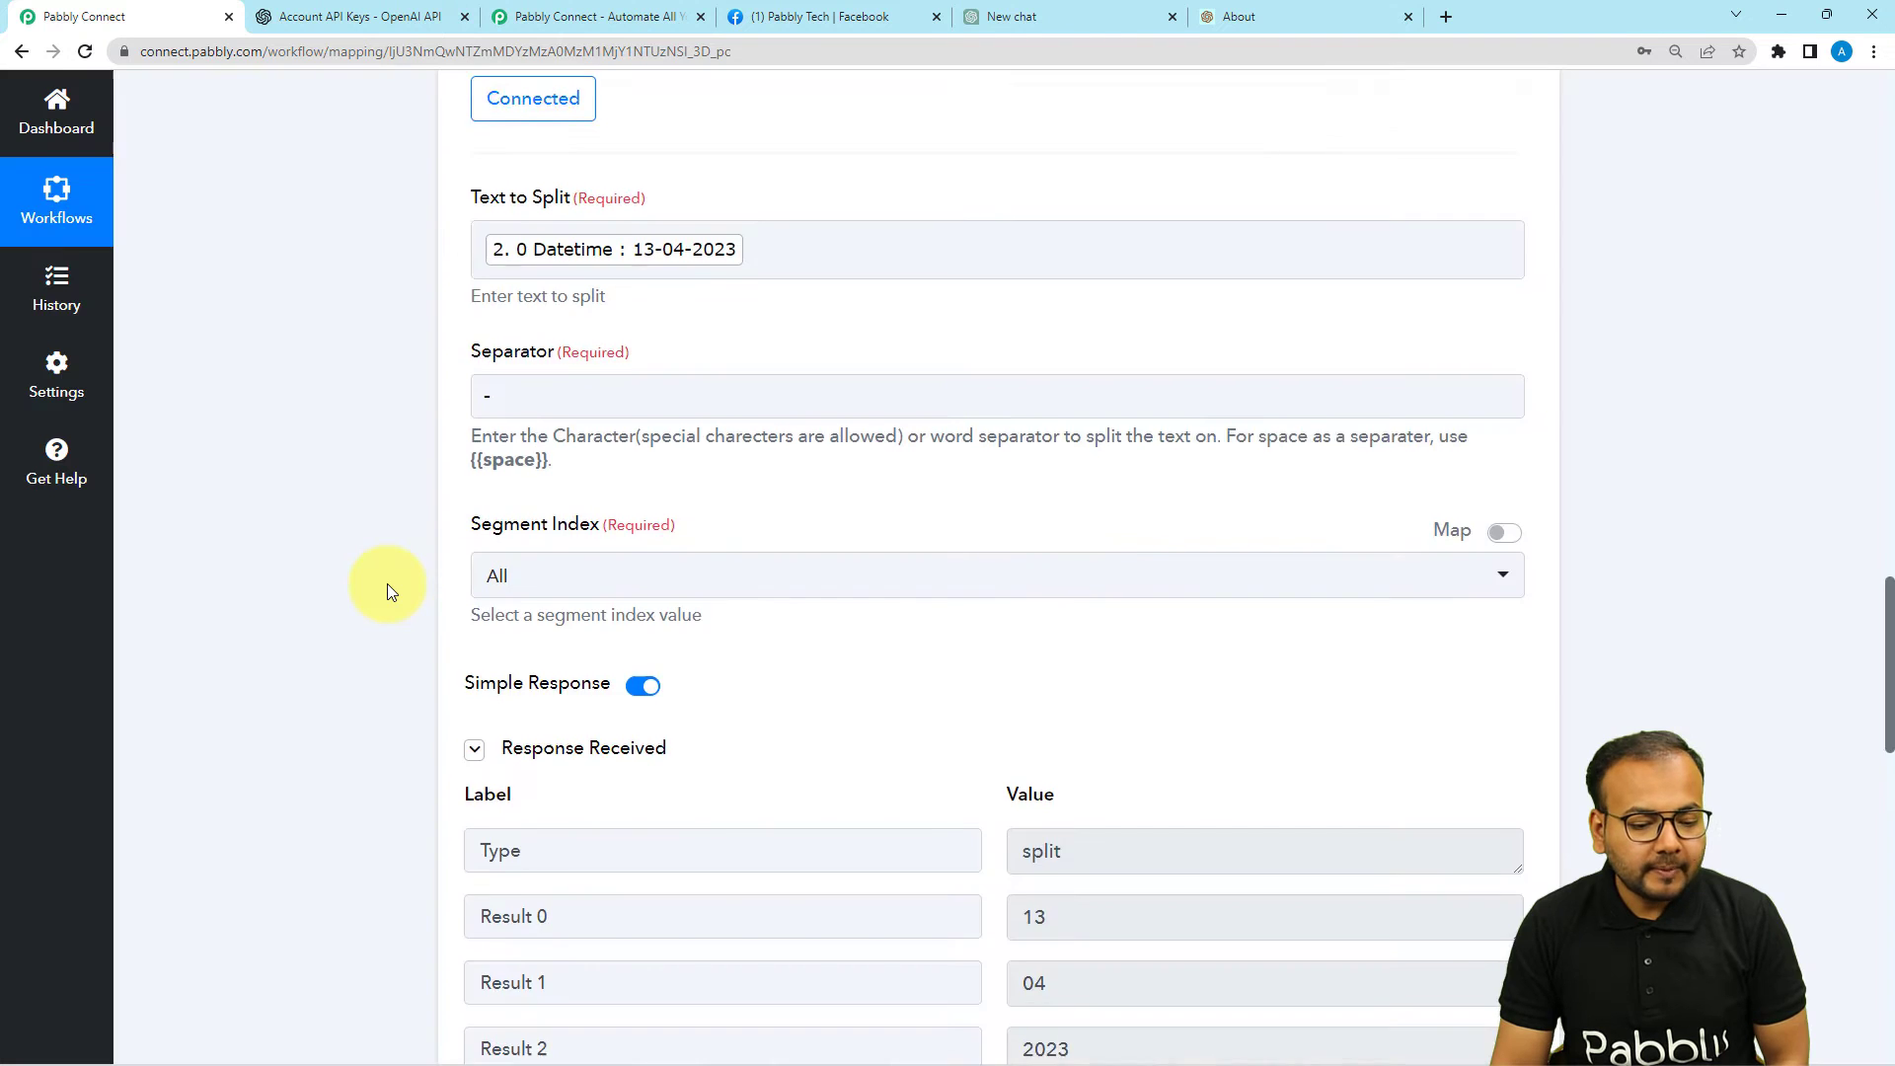
- Check the day, month and year values in the Split Text response
{"action": "scroll", "coordinate": [387, 589], "scroll_direction": "down", "scroll_amount": 1}
{"action": "scroll", "coordinate": [387, 589], "scroll_direction": "down", "scroll_amount": 2}
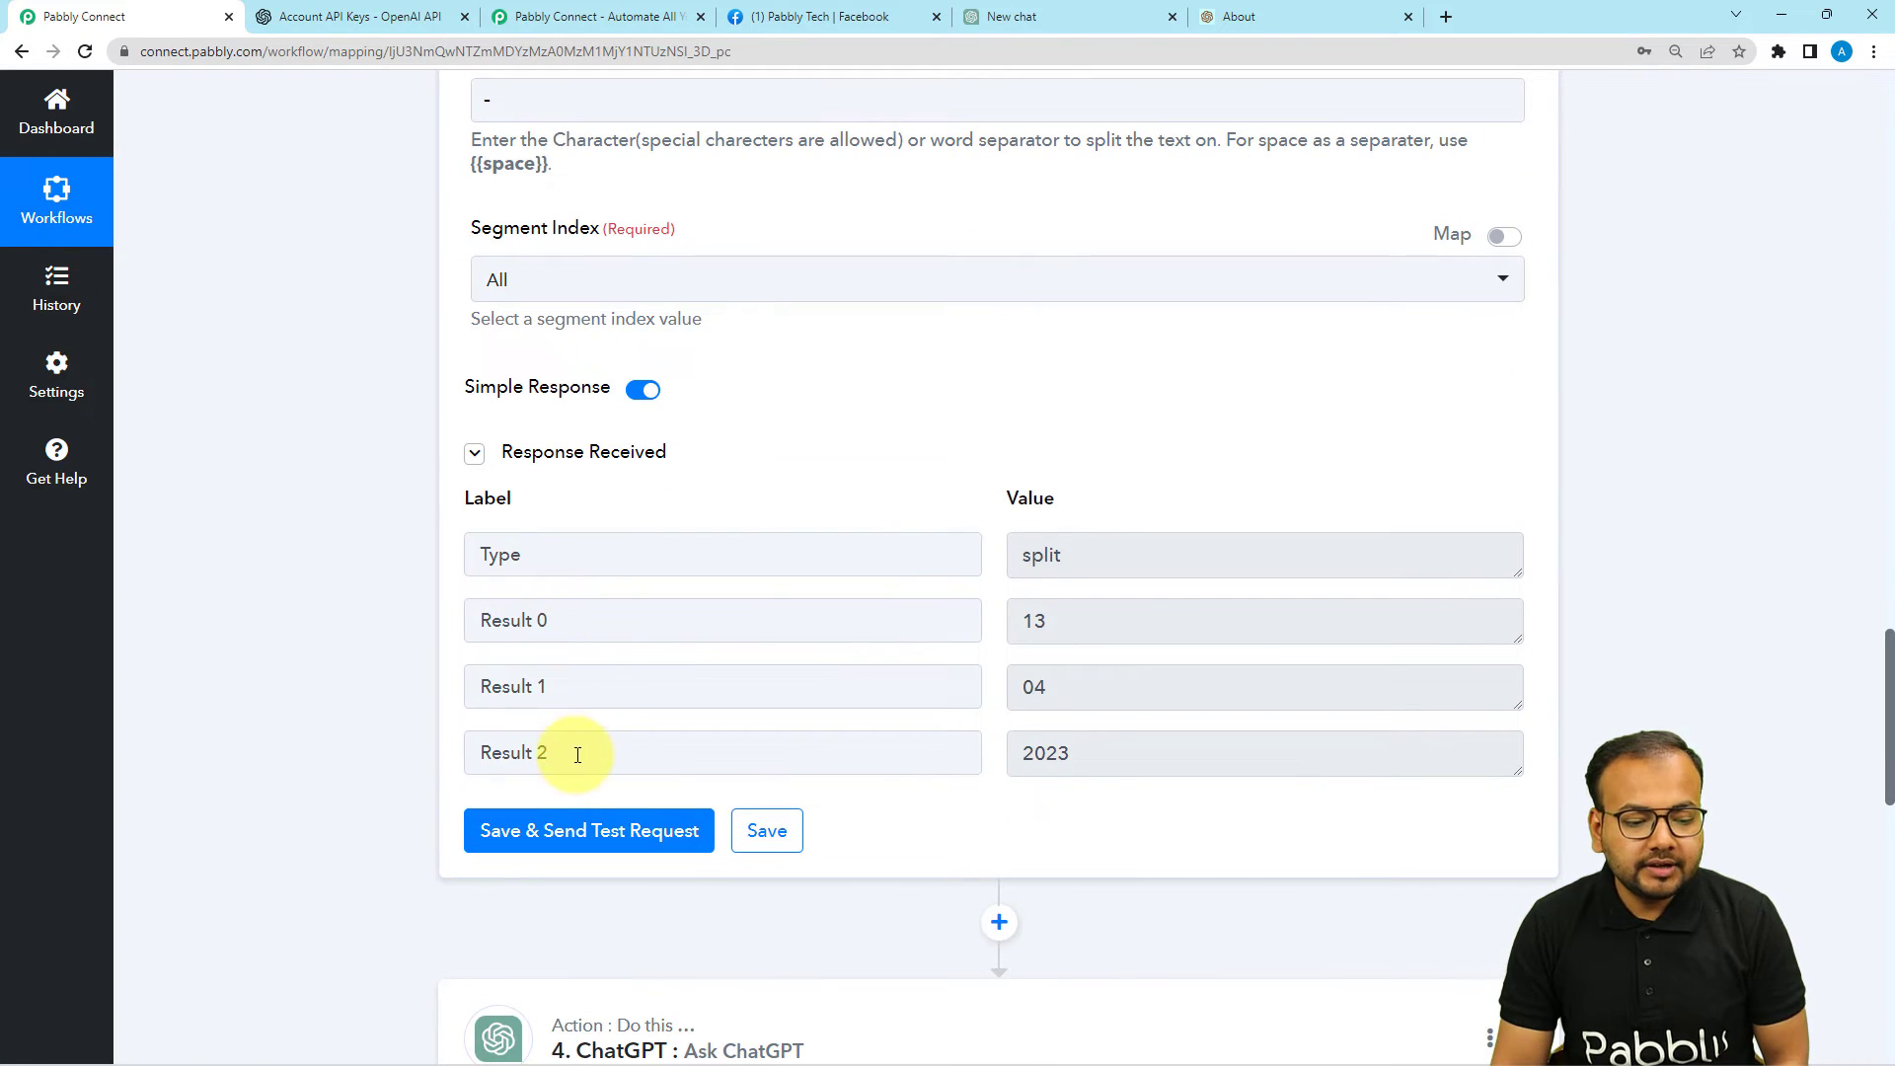
{"action": "left_click", "coordinate": [1057, 626]}
{"action": "double_click", "coordinate": [1029, 622]}
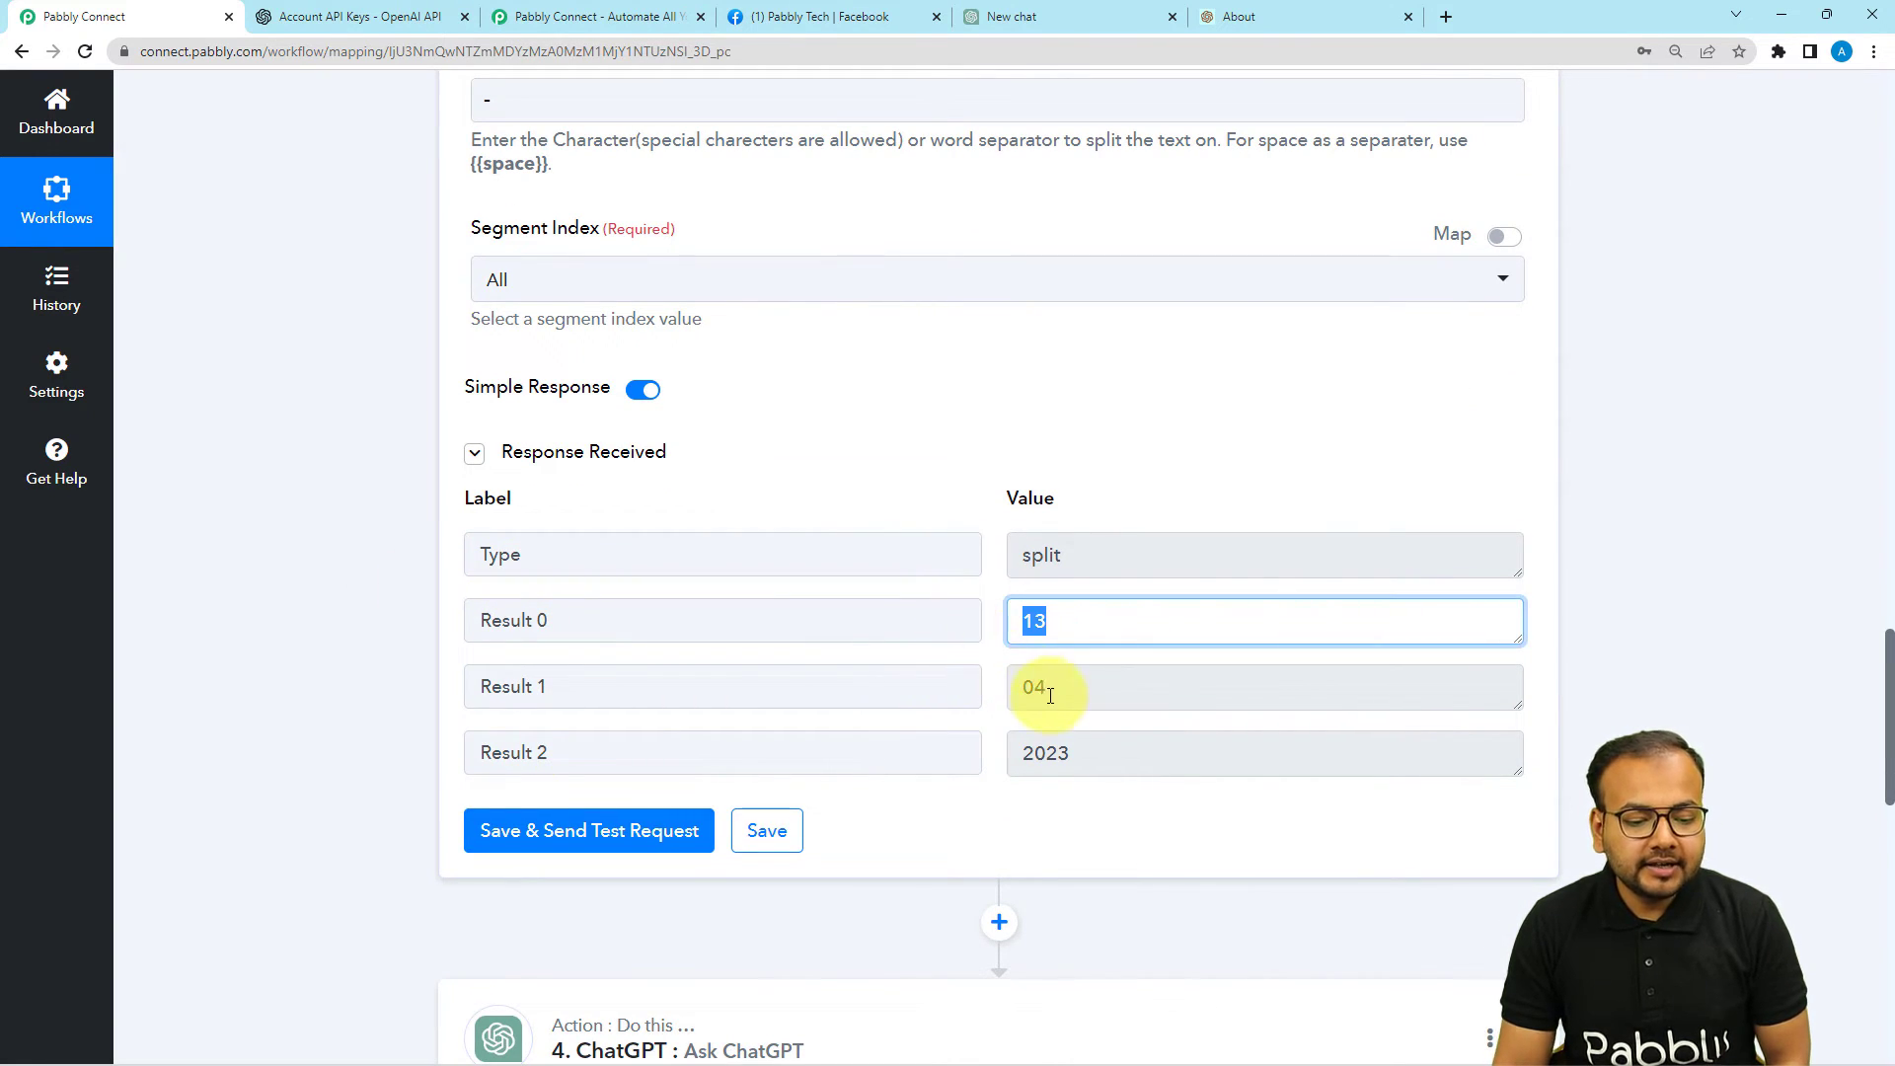
{"action": "double_click", "coordinate": [1036, 687]}
{"action": "left_click", "coordinate": [1049, 749]}
{"action": "double_click", "coordinate": [1047, 752]}
- Reopen the ChatGPT step's connection settings and save the existing ChatGPT #4 connection again to refresh the data available for mapping
{"action": "scroll", "coordinate": [381, 606], "scroll_direction": "down", "scroll_amount": 6}
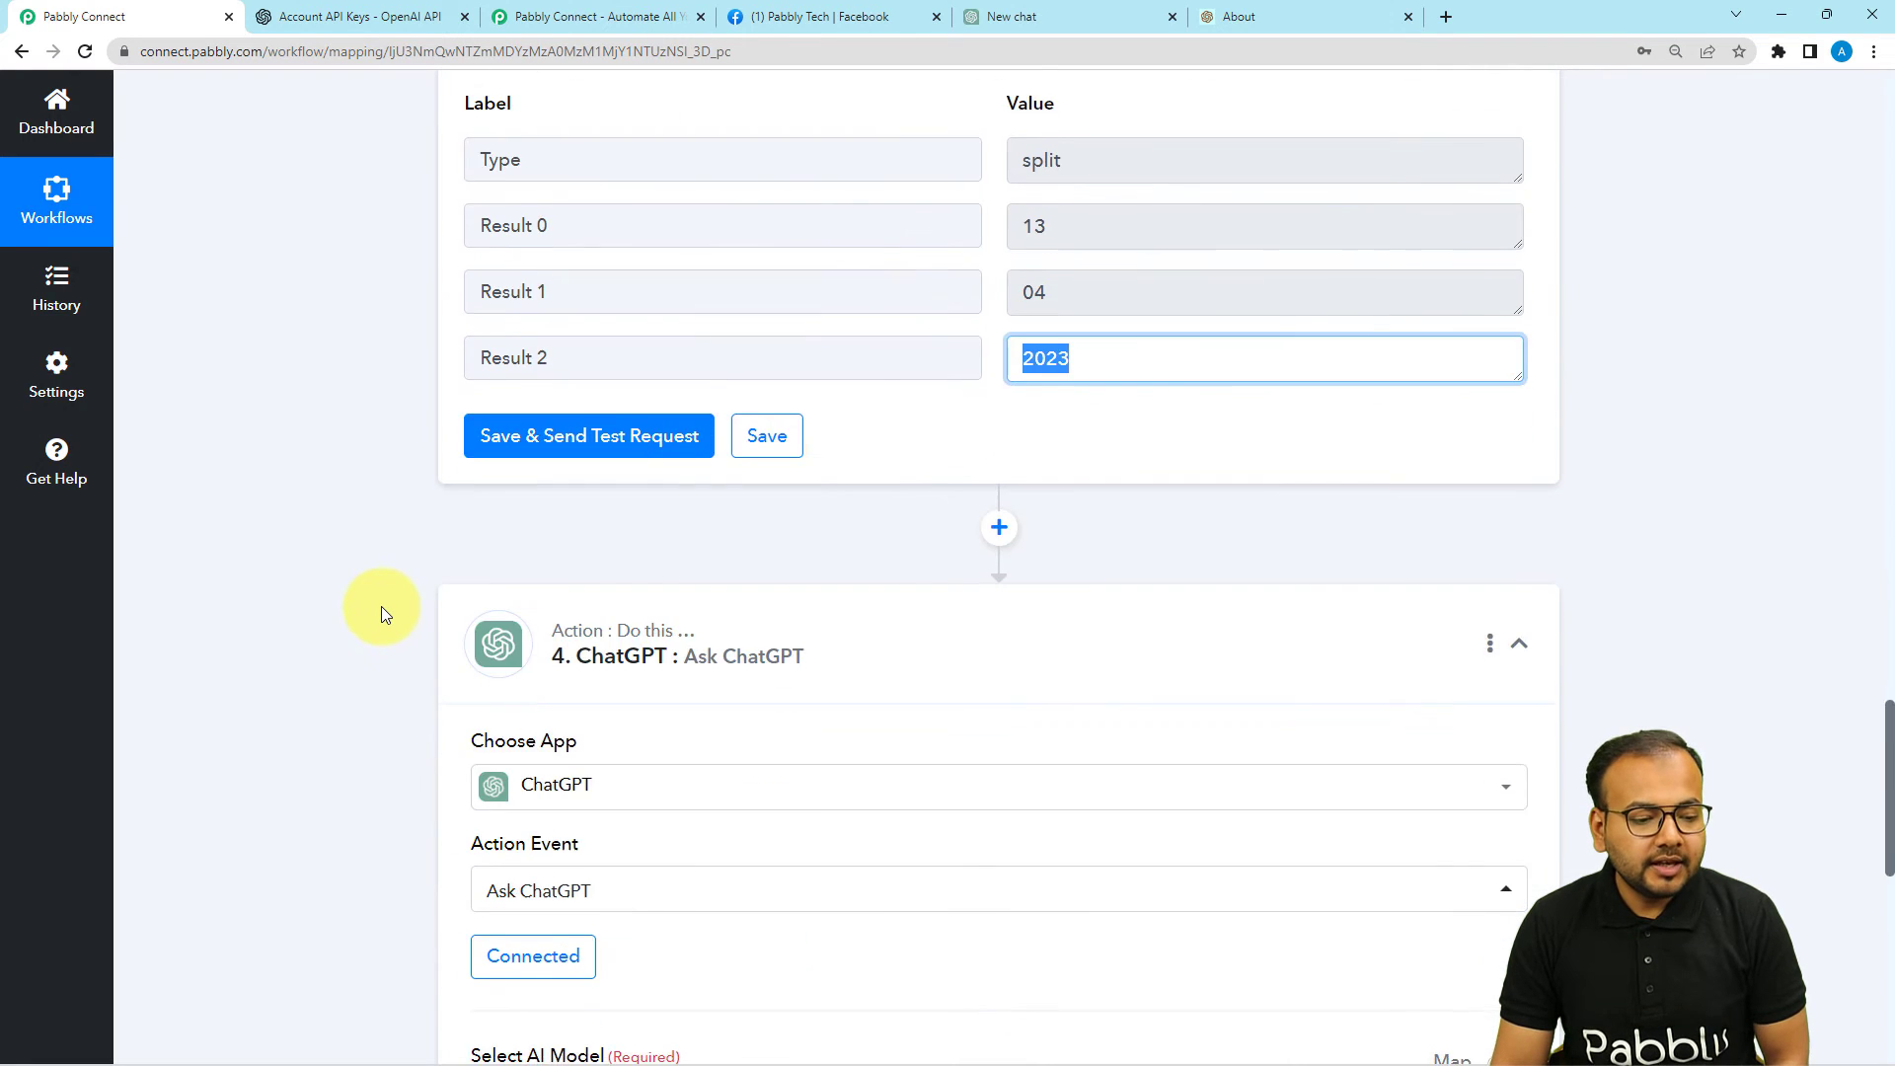
{"action": "scroll", "coordinate": [381, 606], "scroll_direction": "down", "scroll_amount": 4}
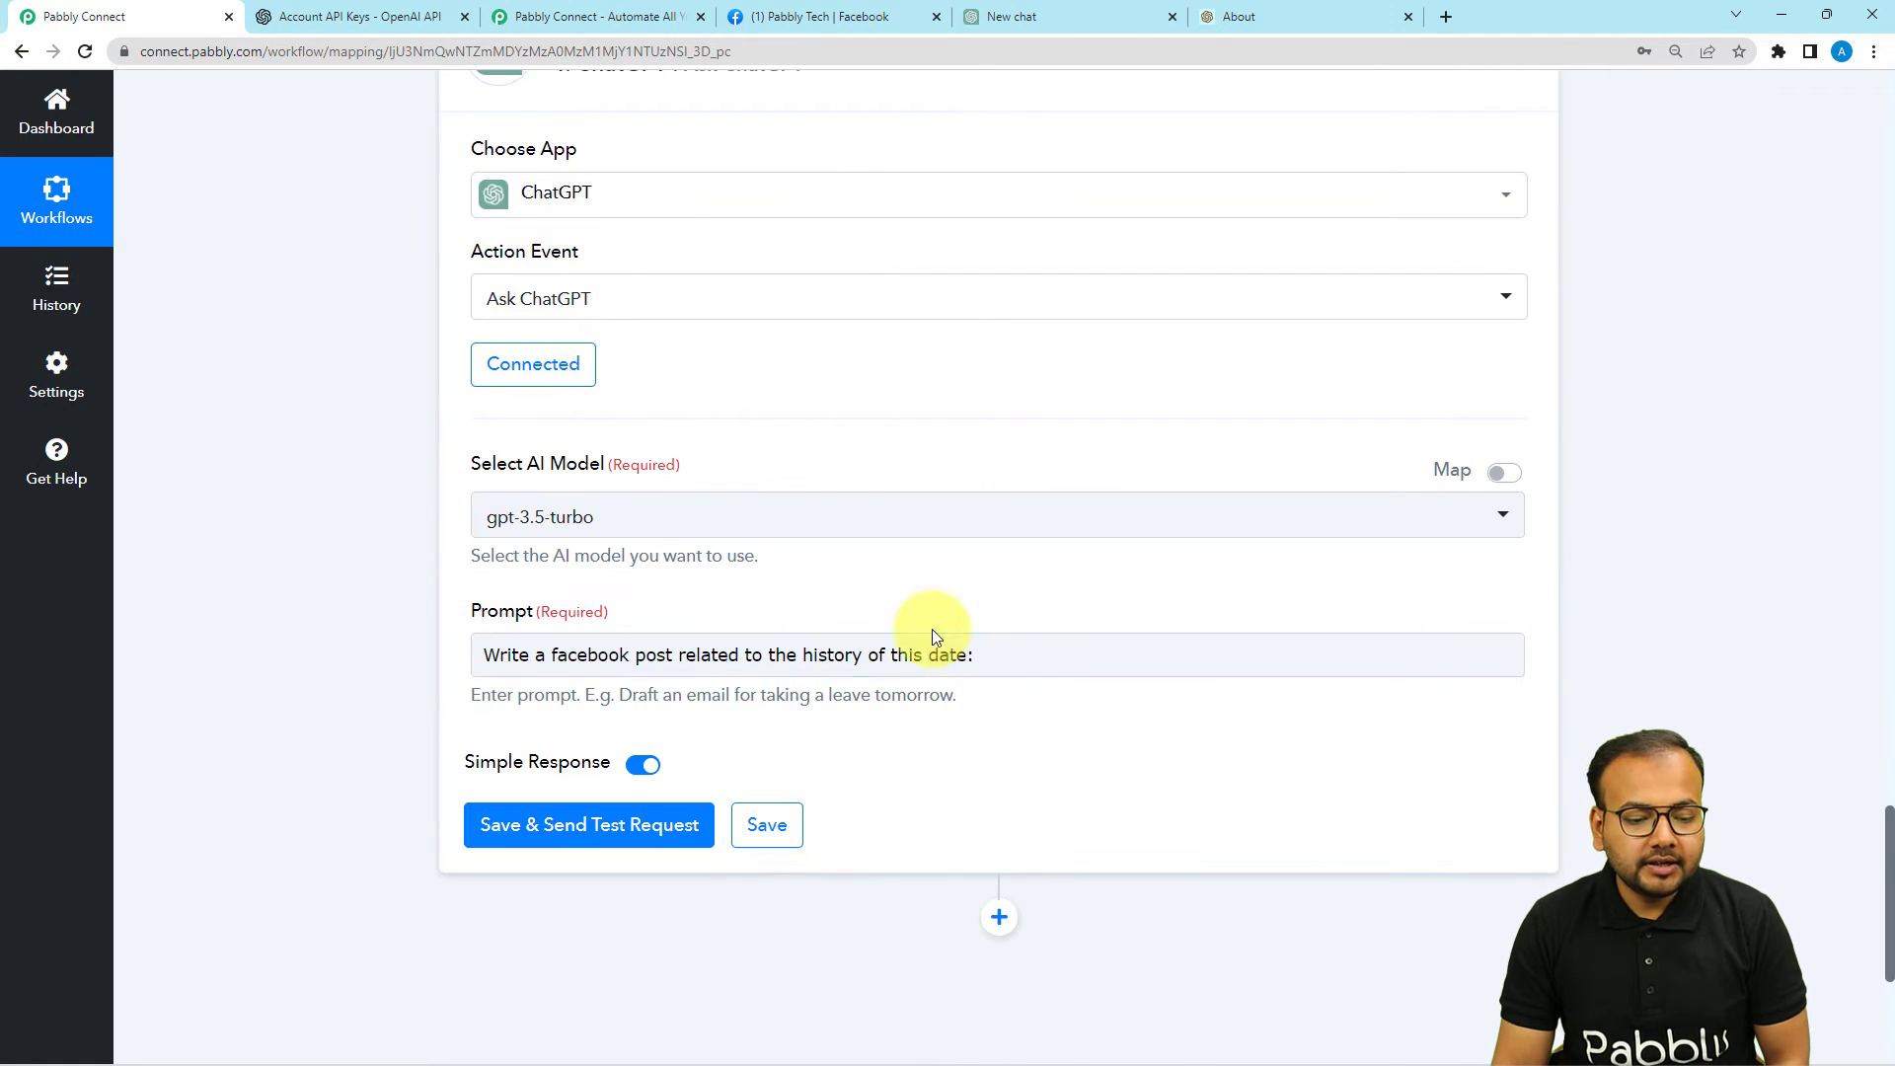
{"action": "left_click", "coordinate": [1009, 677]}
{"action": "left_click", "coordinate": [983, 656]}
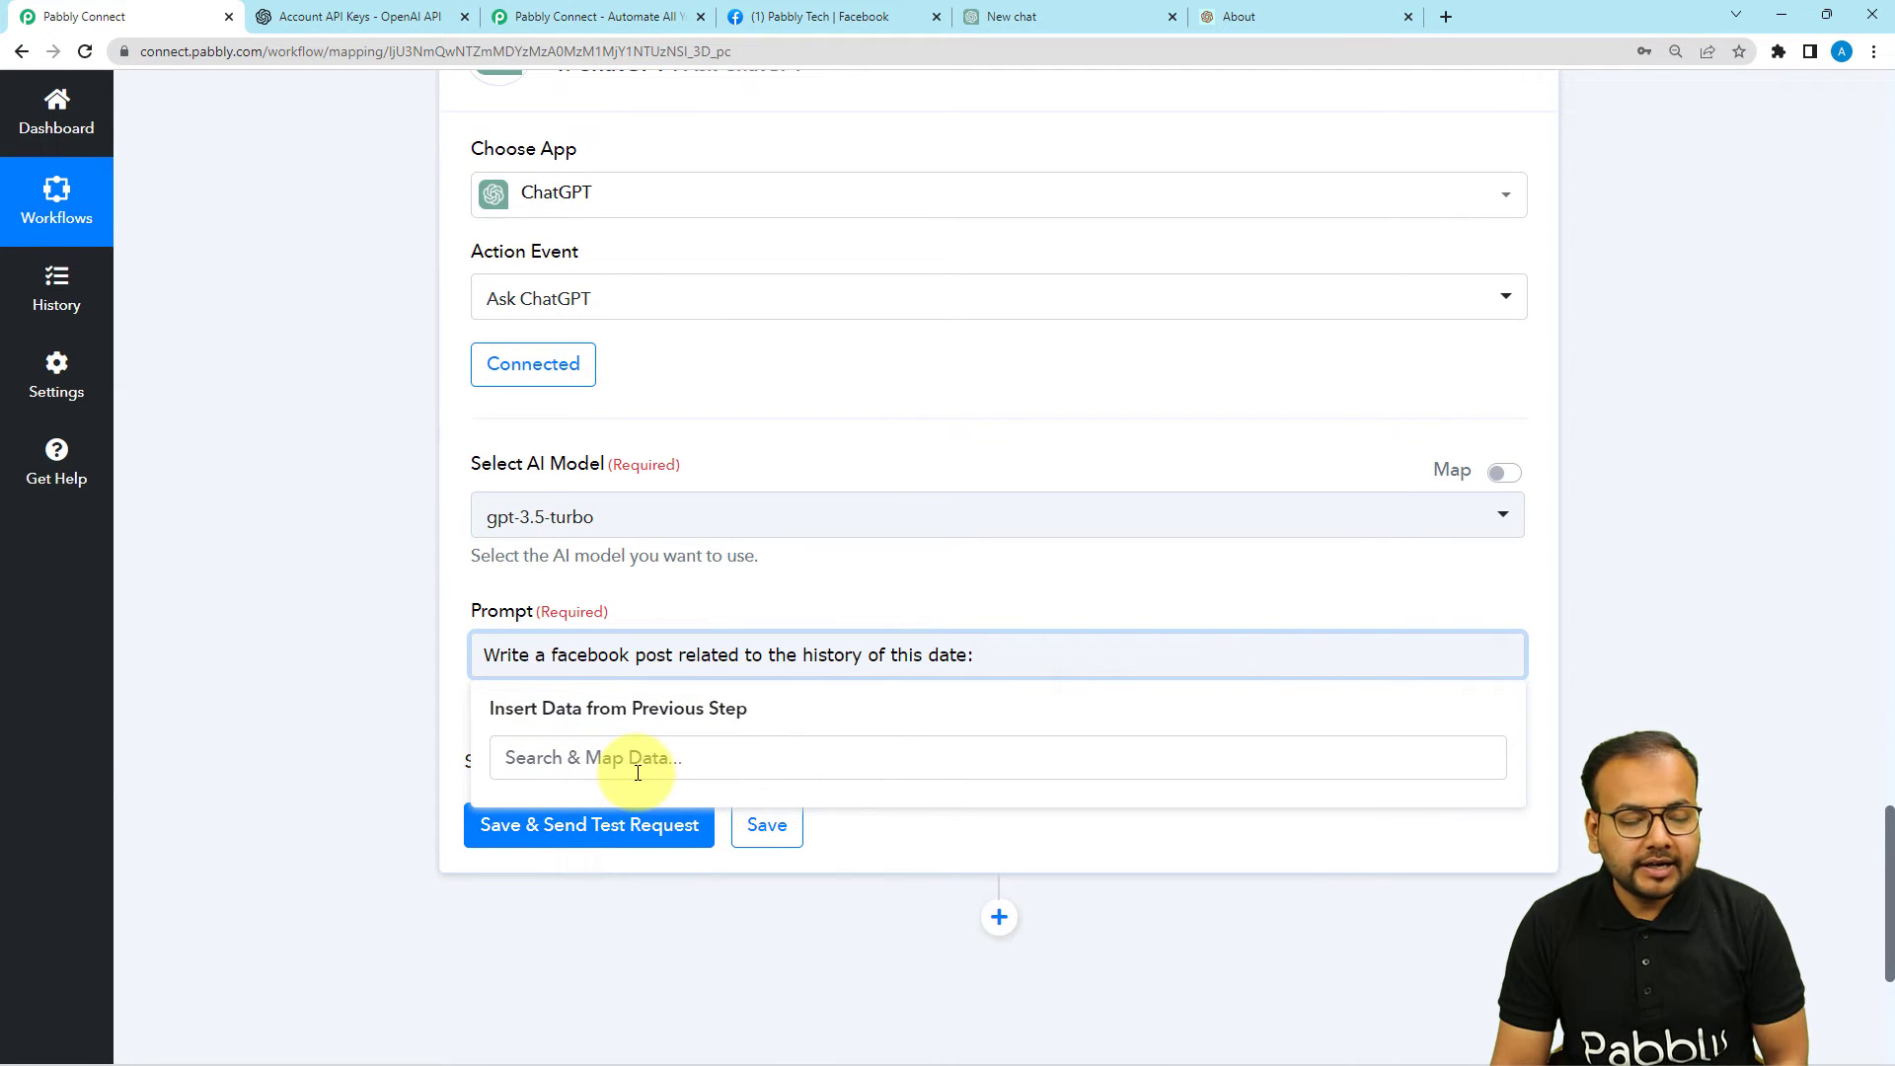
{"action": "scroll", "coordinate": [325, 584], "scroll_direction": "up", "scroll_amount": 7}
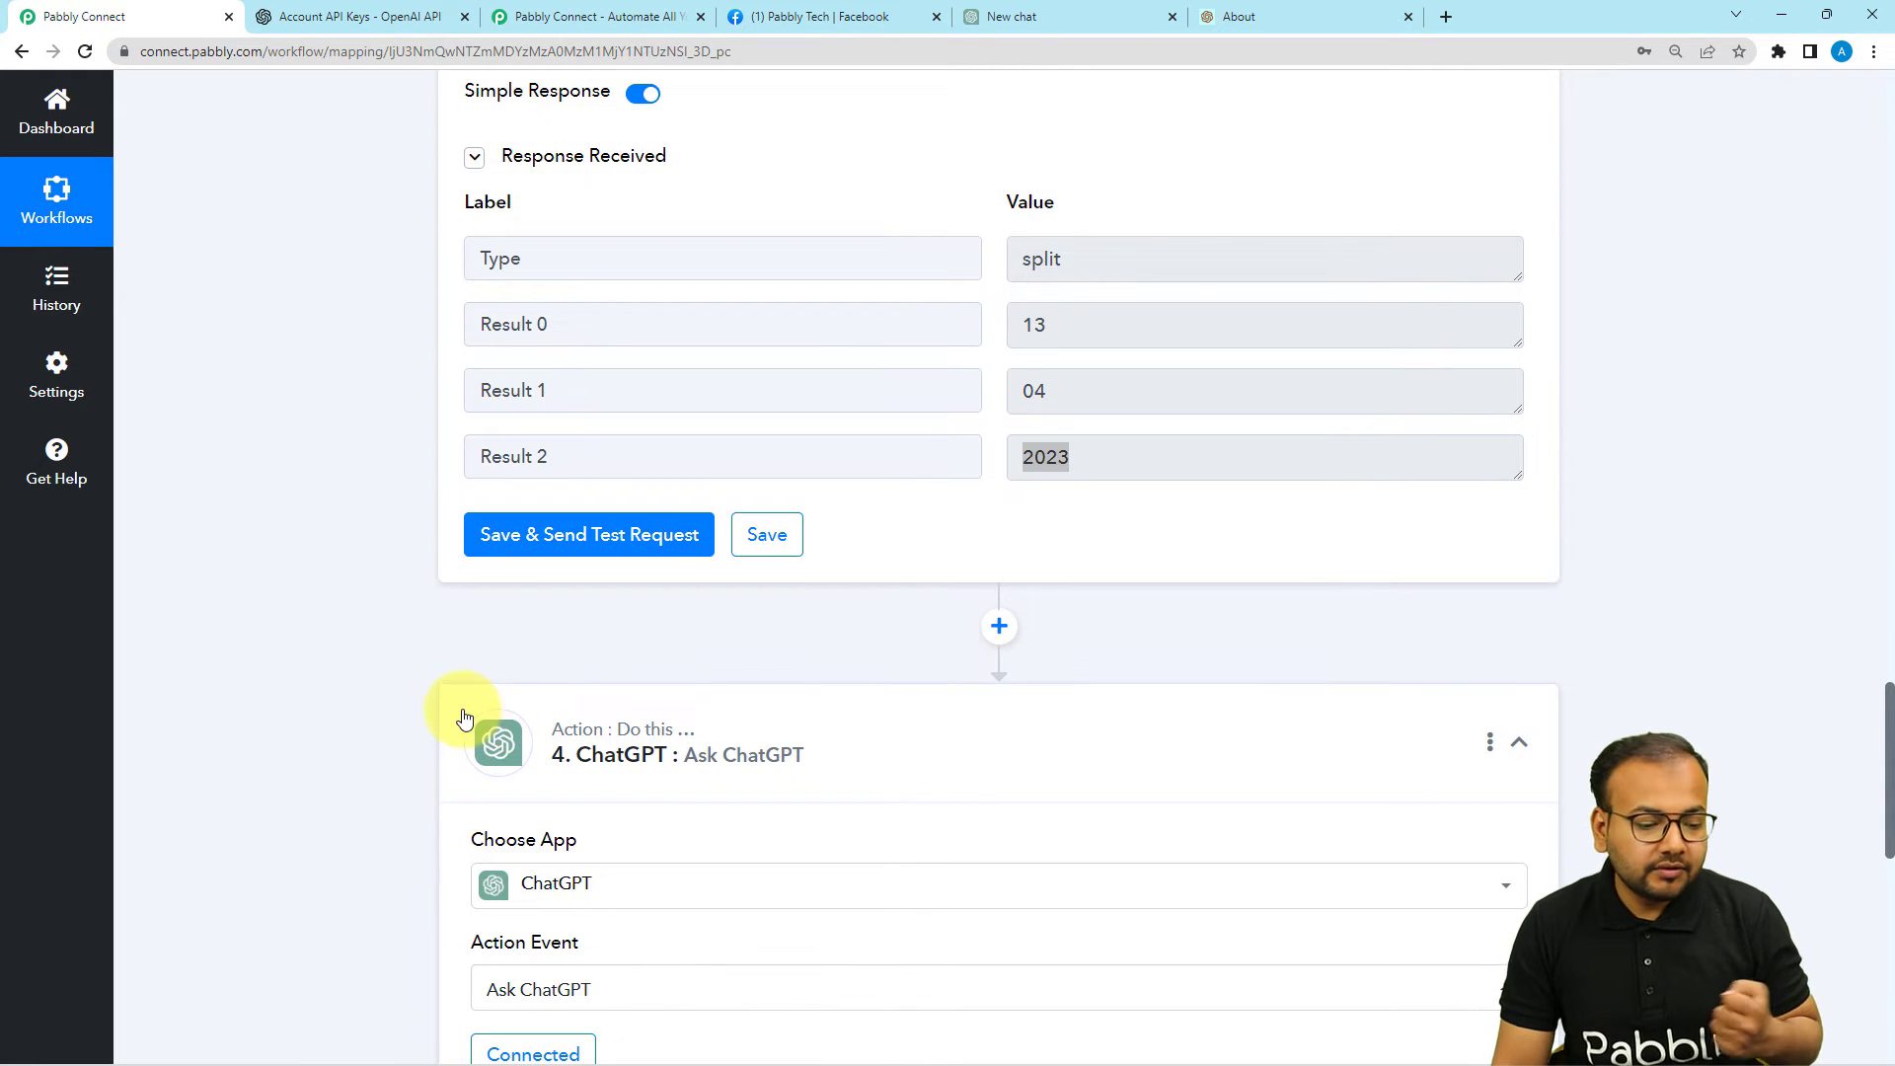
{"action": "scroll", "coordinate": [327, 689], "scroll_direction": "down", "scroll_amount": 4}
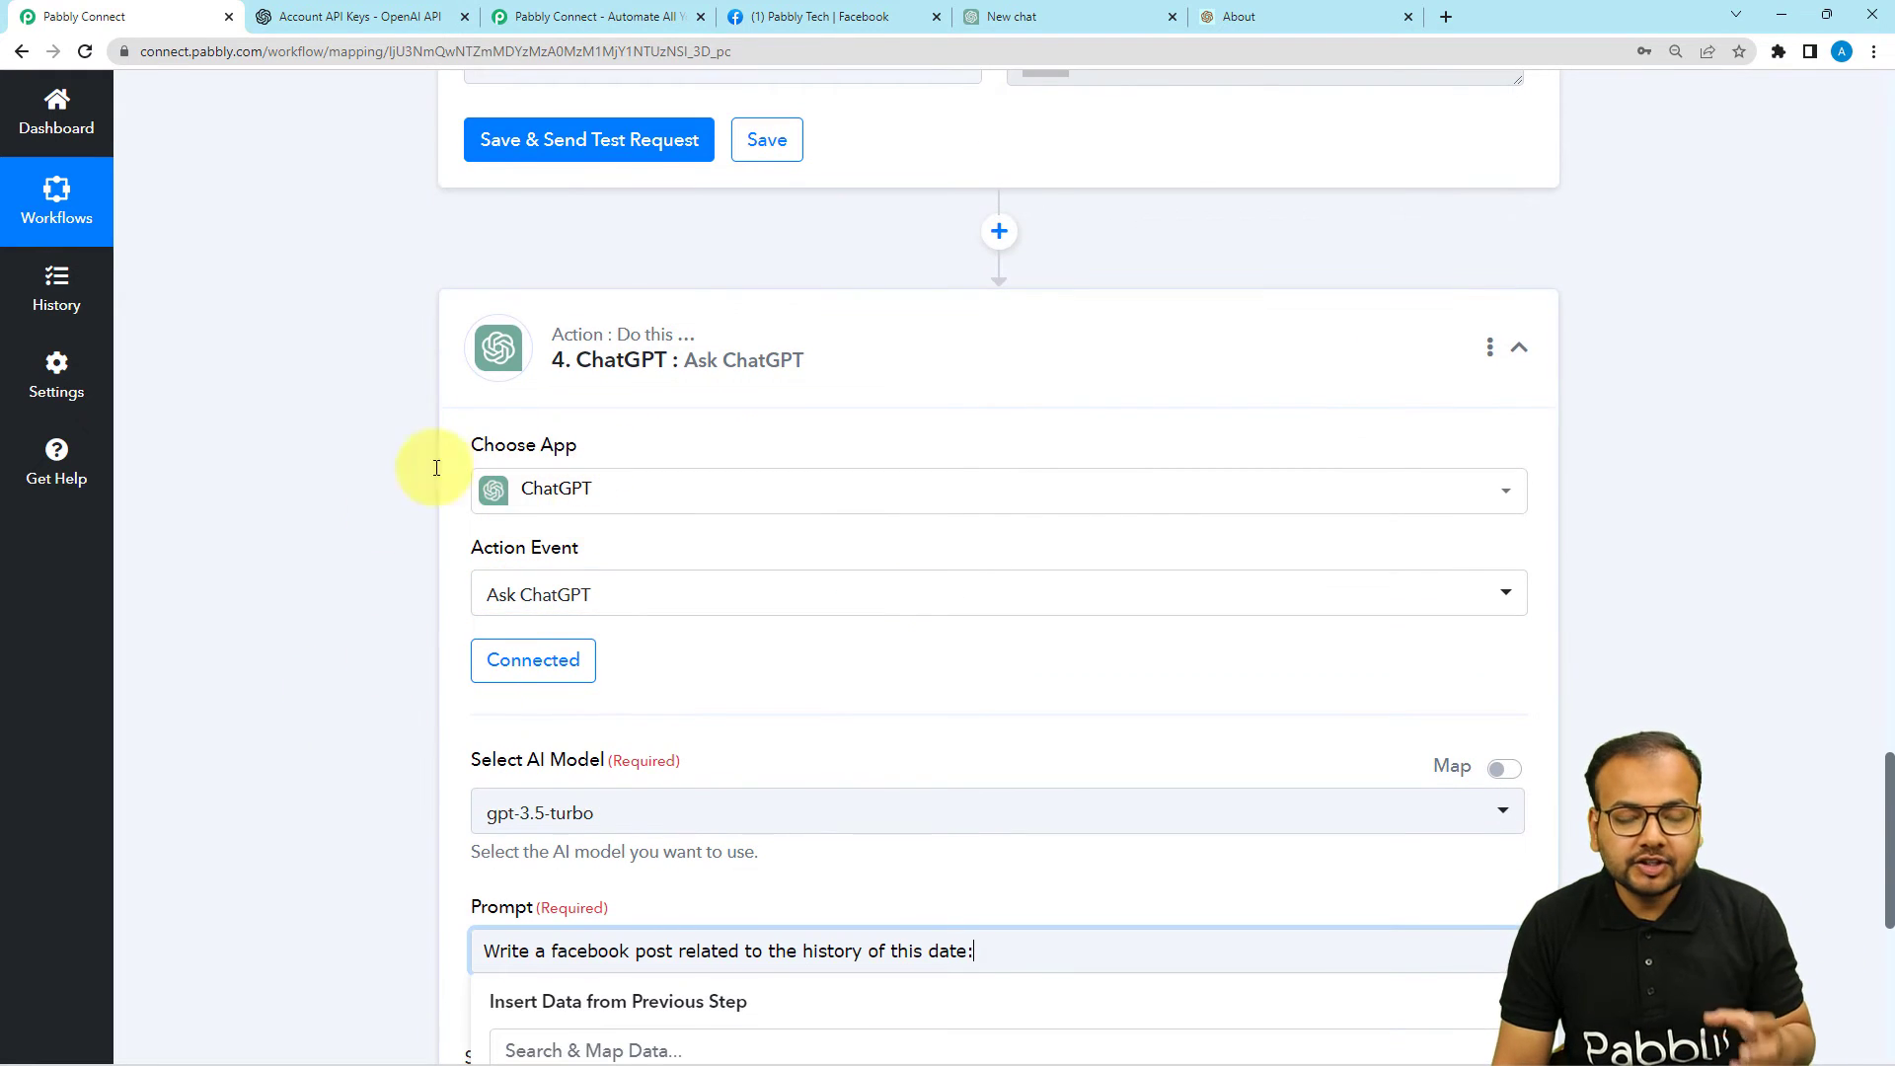
{"action": "left_click", "coordinate": [541, 677]}
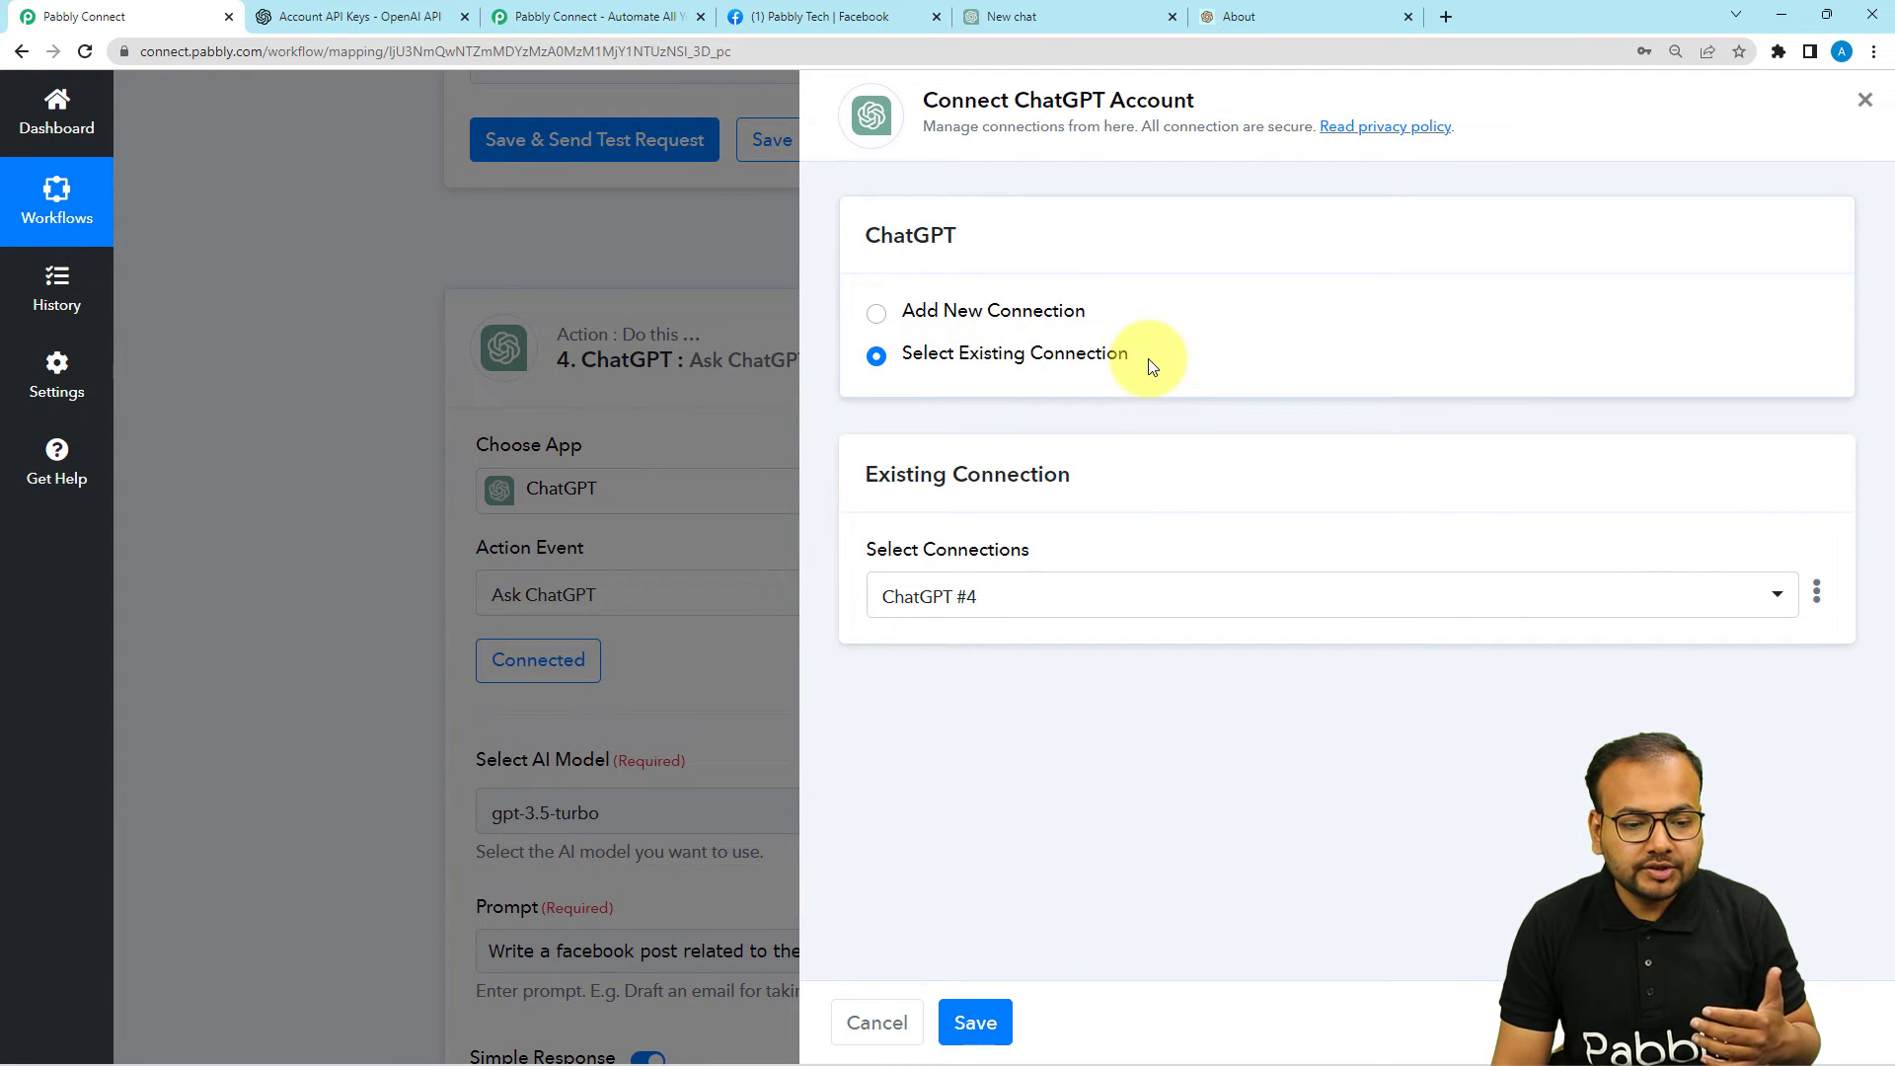
{"action": "left_click", "coordinate": [975, 1022]}
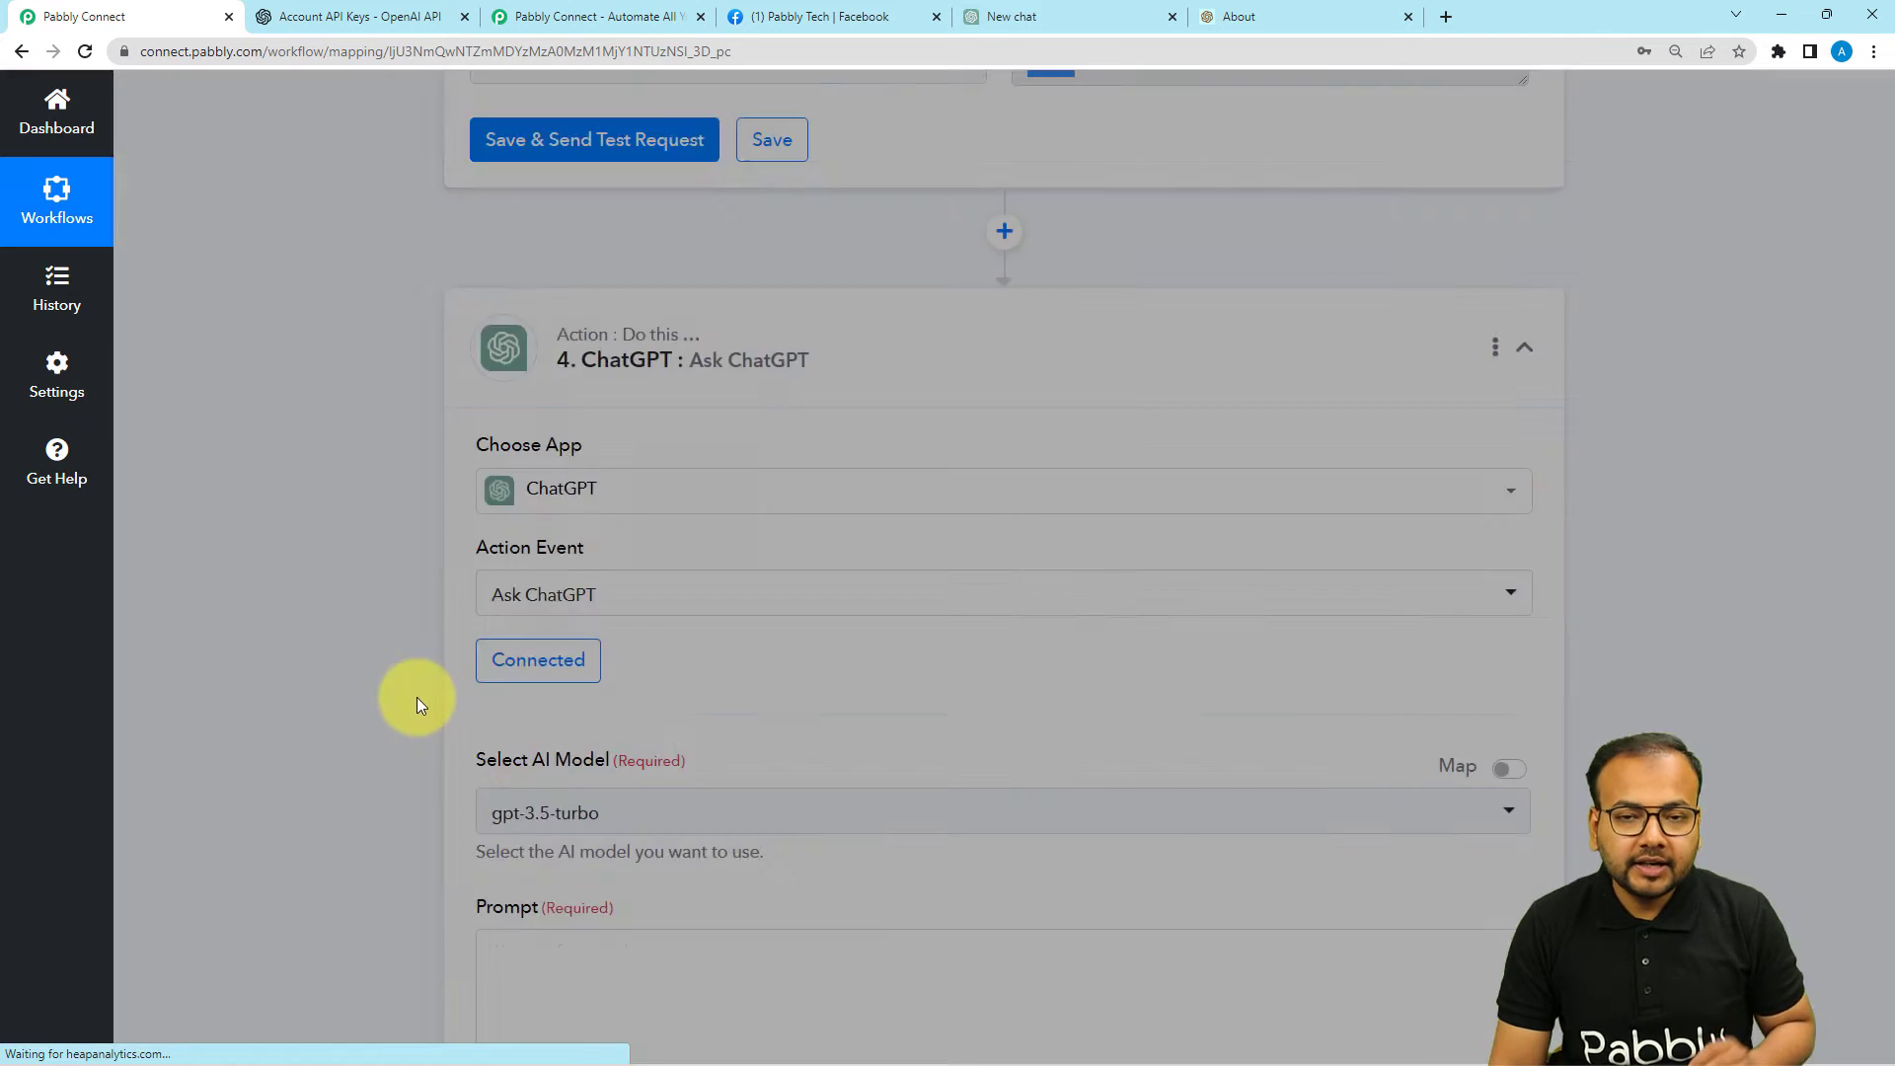
- Append the Split Text values Result 0 and Result 1, separated by "/", to the ChatGPT prompt and save the step with a test request
{"action": "scroll", "coordinate": [415, 627], "scroll_direction": "down", "scroll_amount": 5}
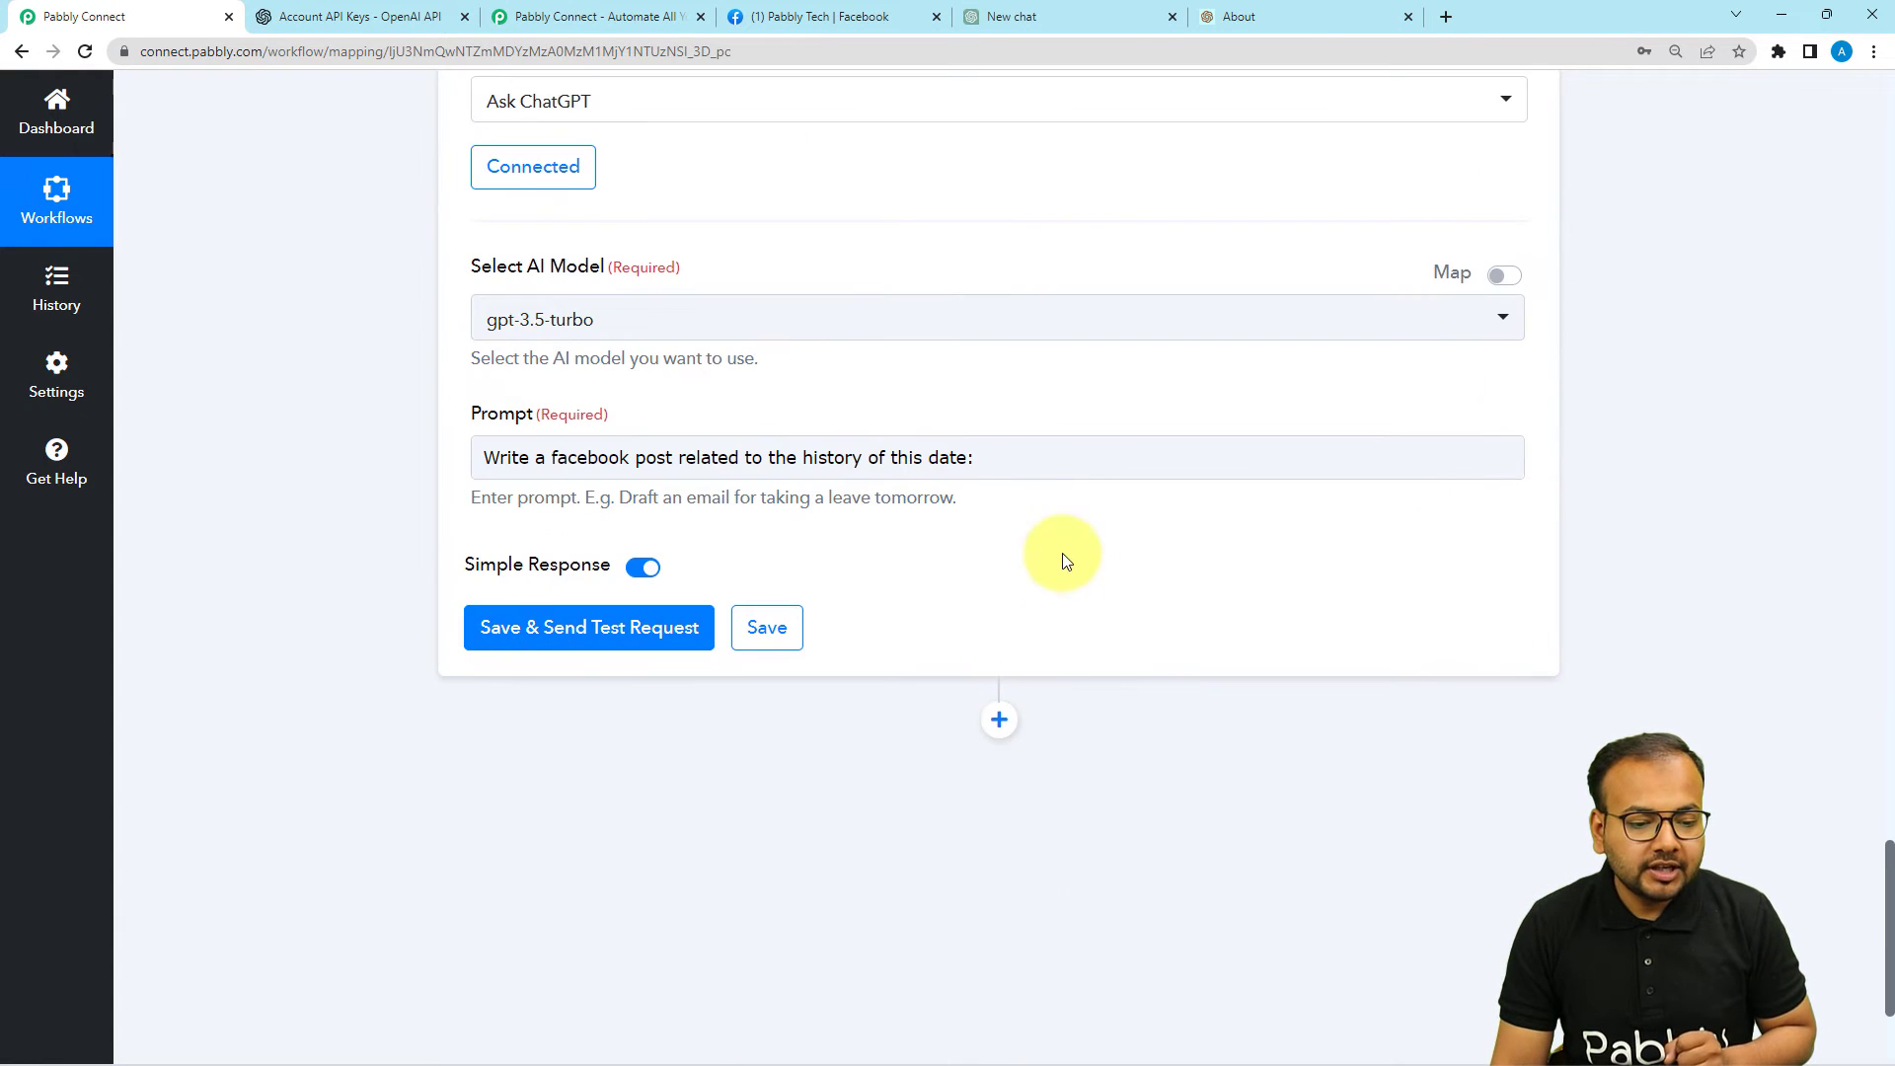
{"action": "left_click", "coordinate": [1003, 457]}
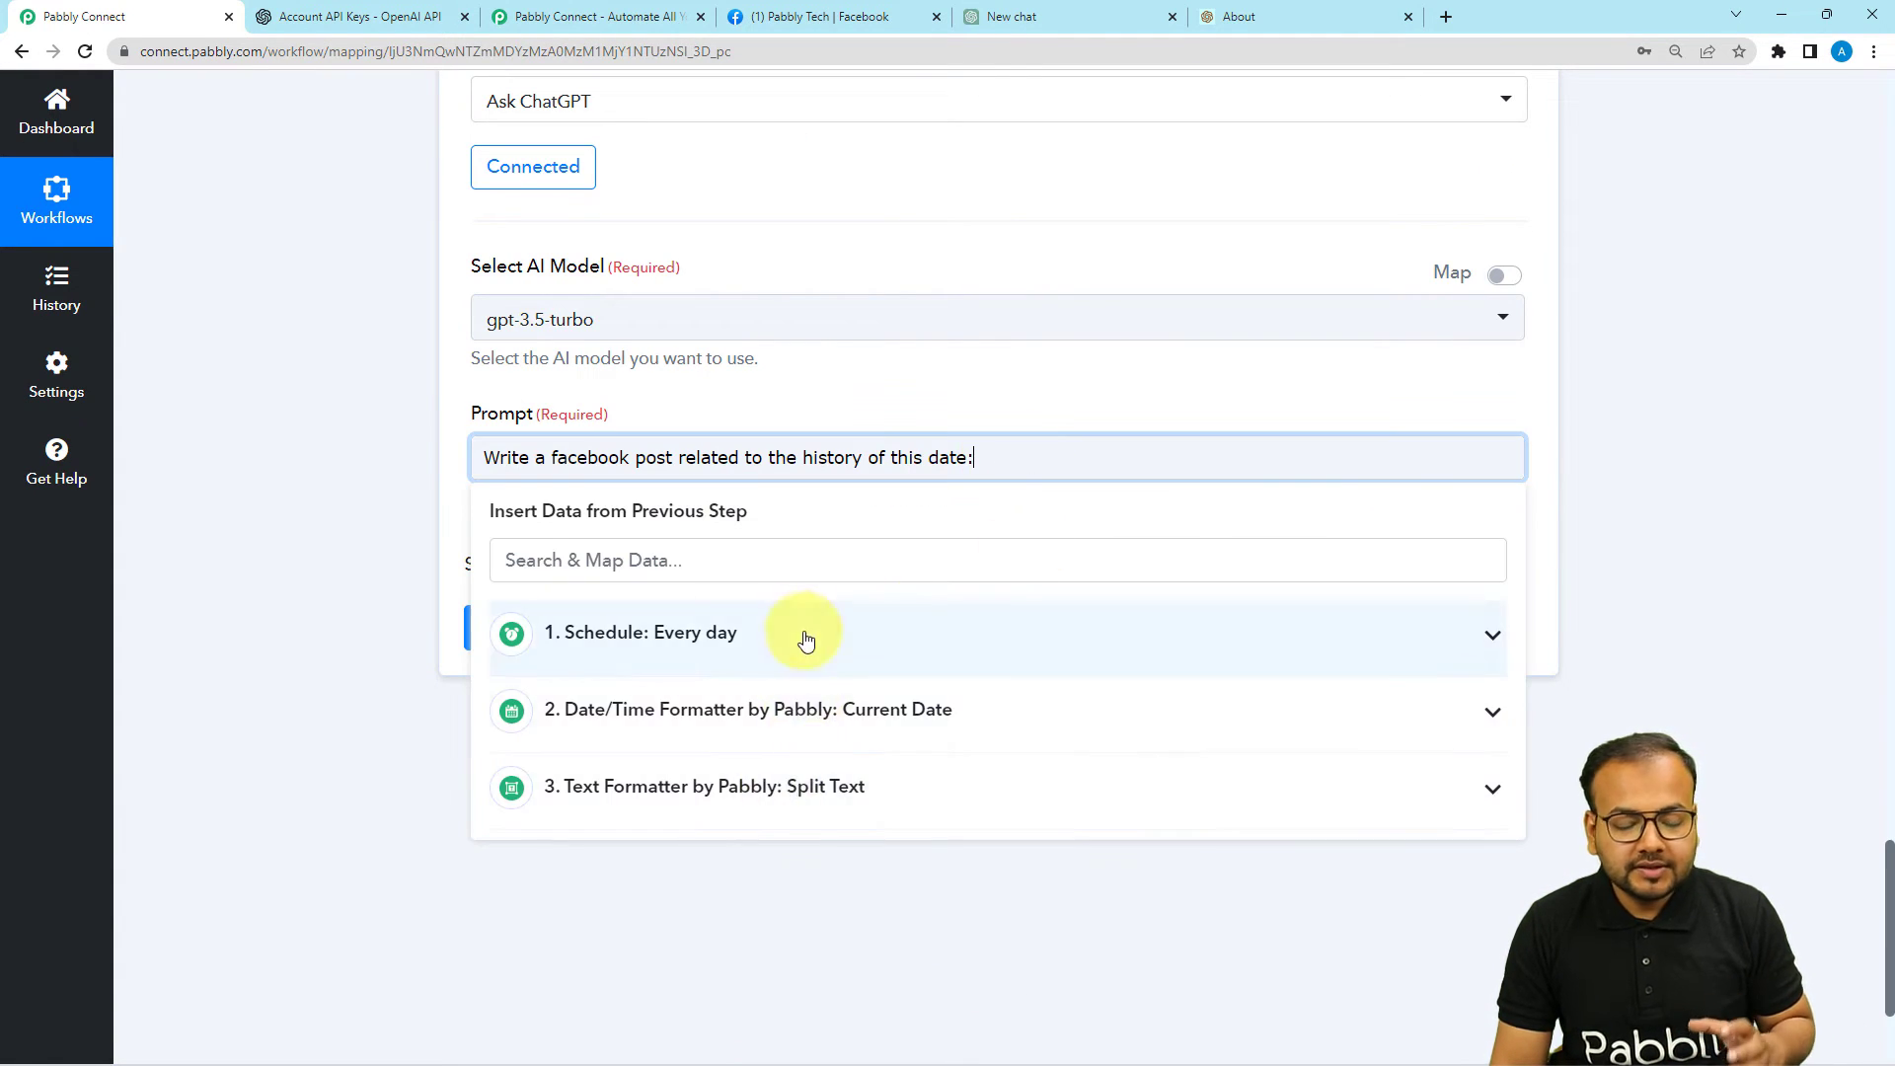
{"action": "left_click", "coordinate": [708, 787]}
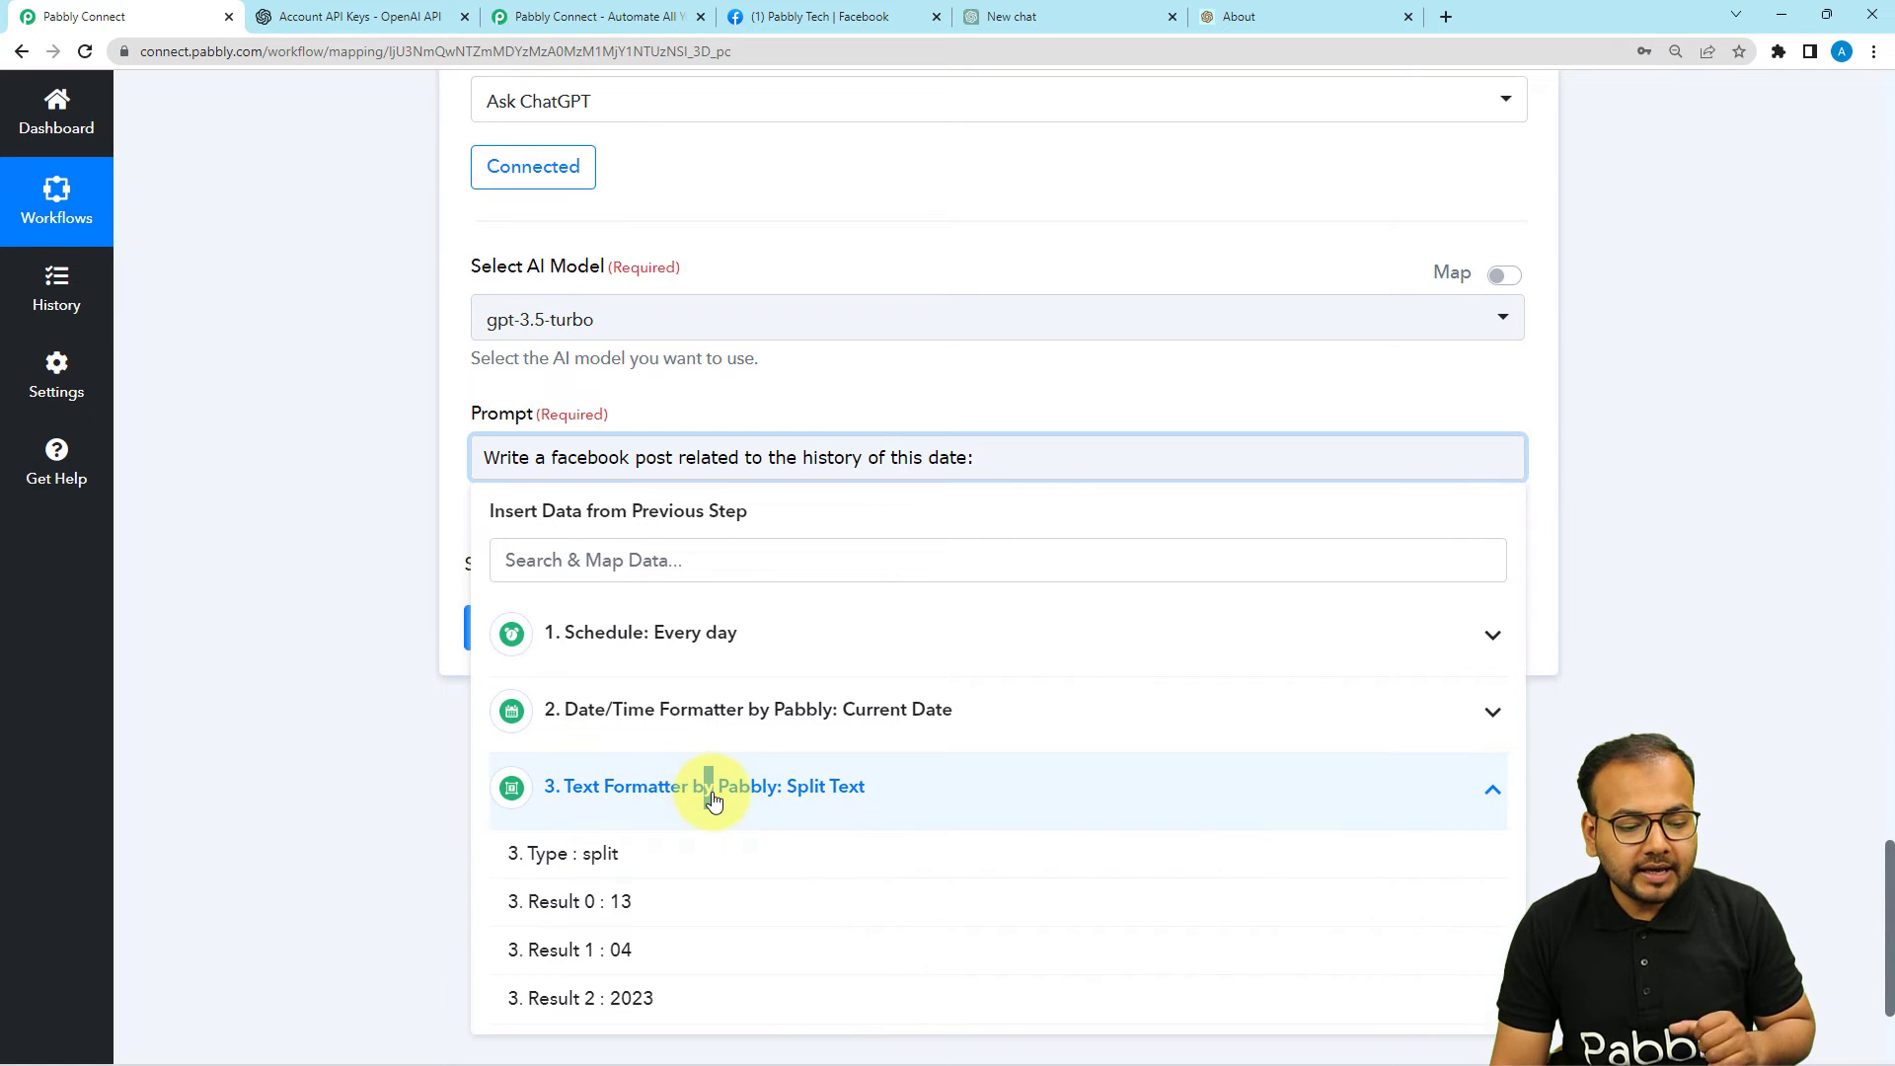
{"action": "left_click", "coordinate": [624, 902]}
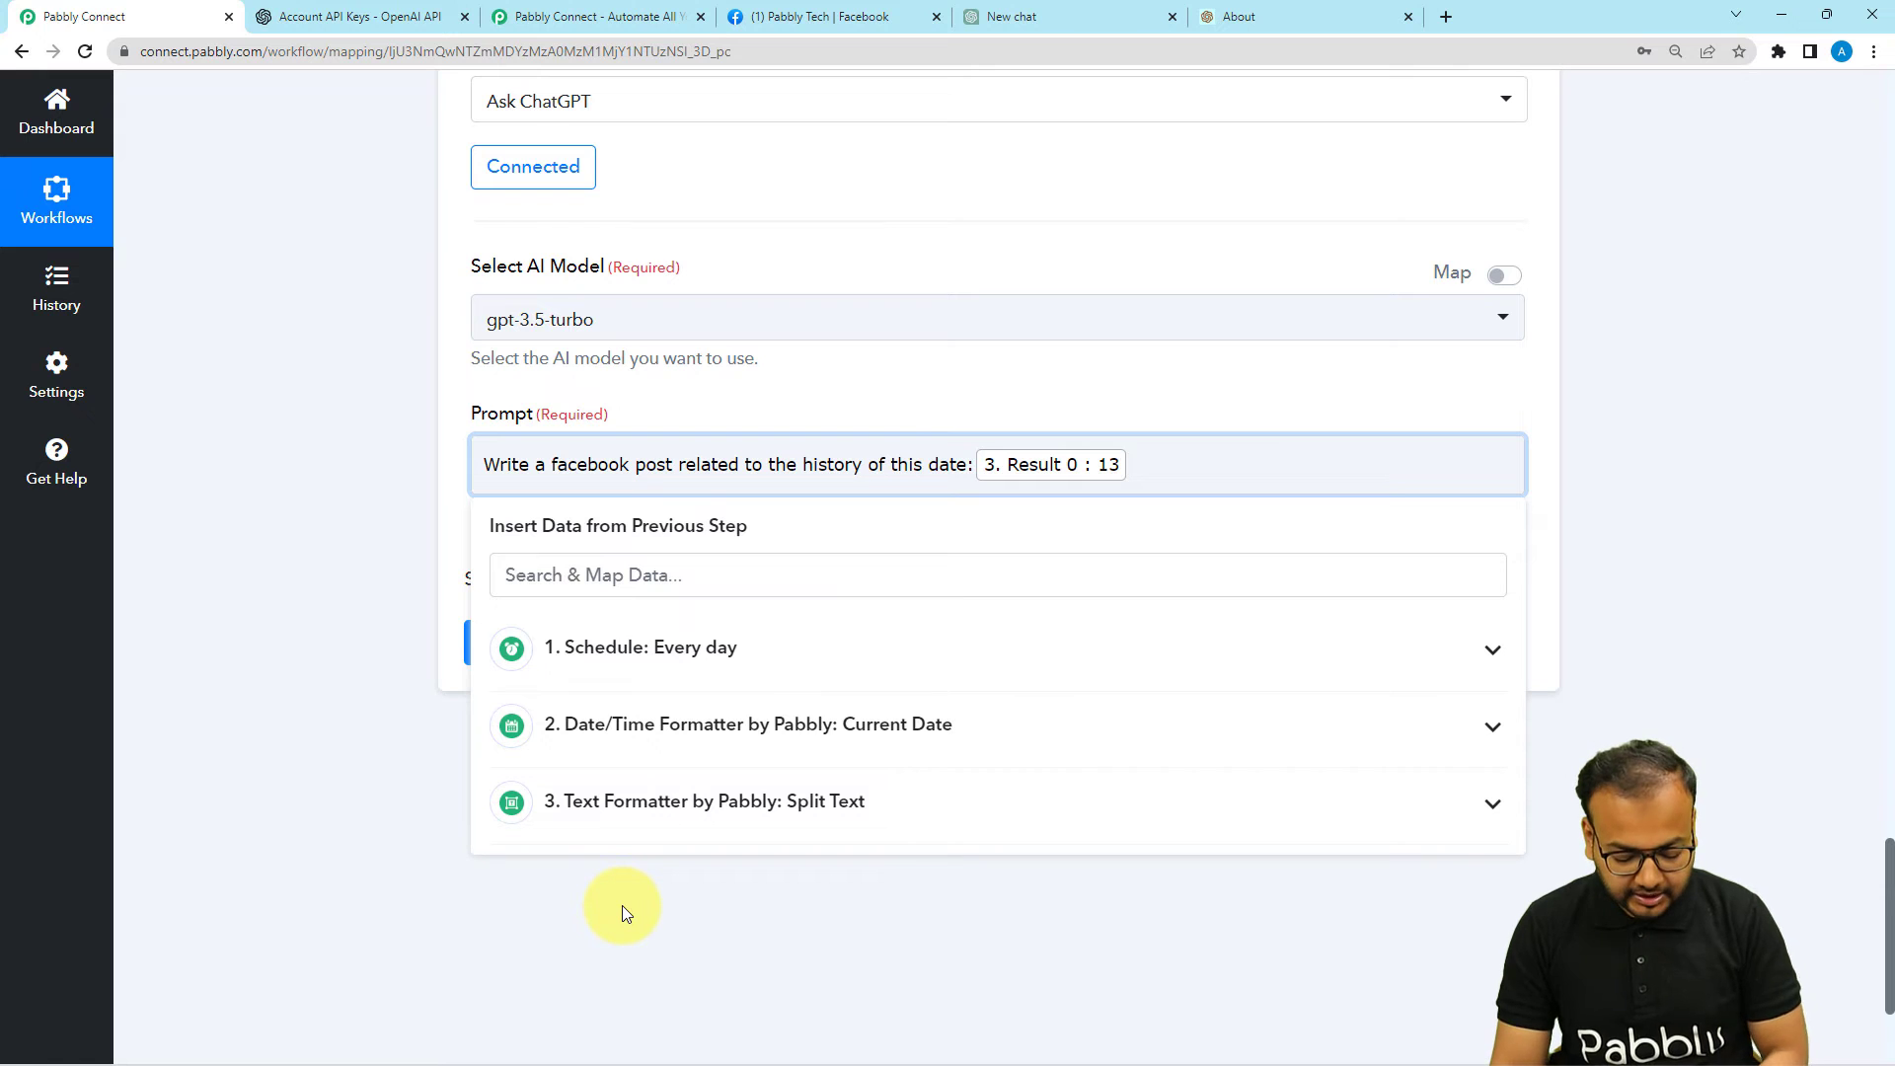
{"action": "left_click", "coordinate": [647, 815]}
{"action": "left_click", "coordinate": [604, 962]}
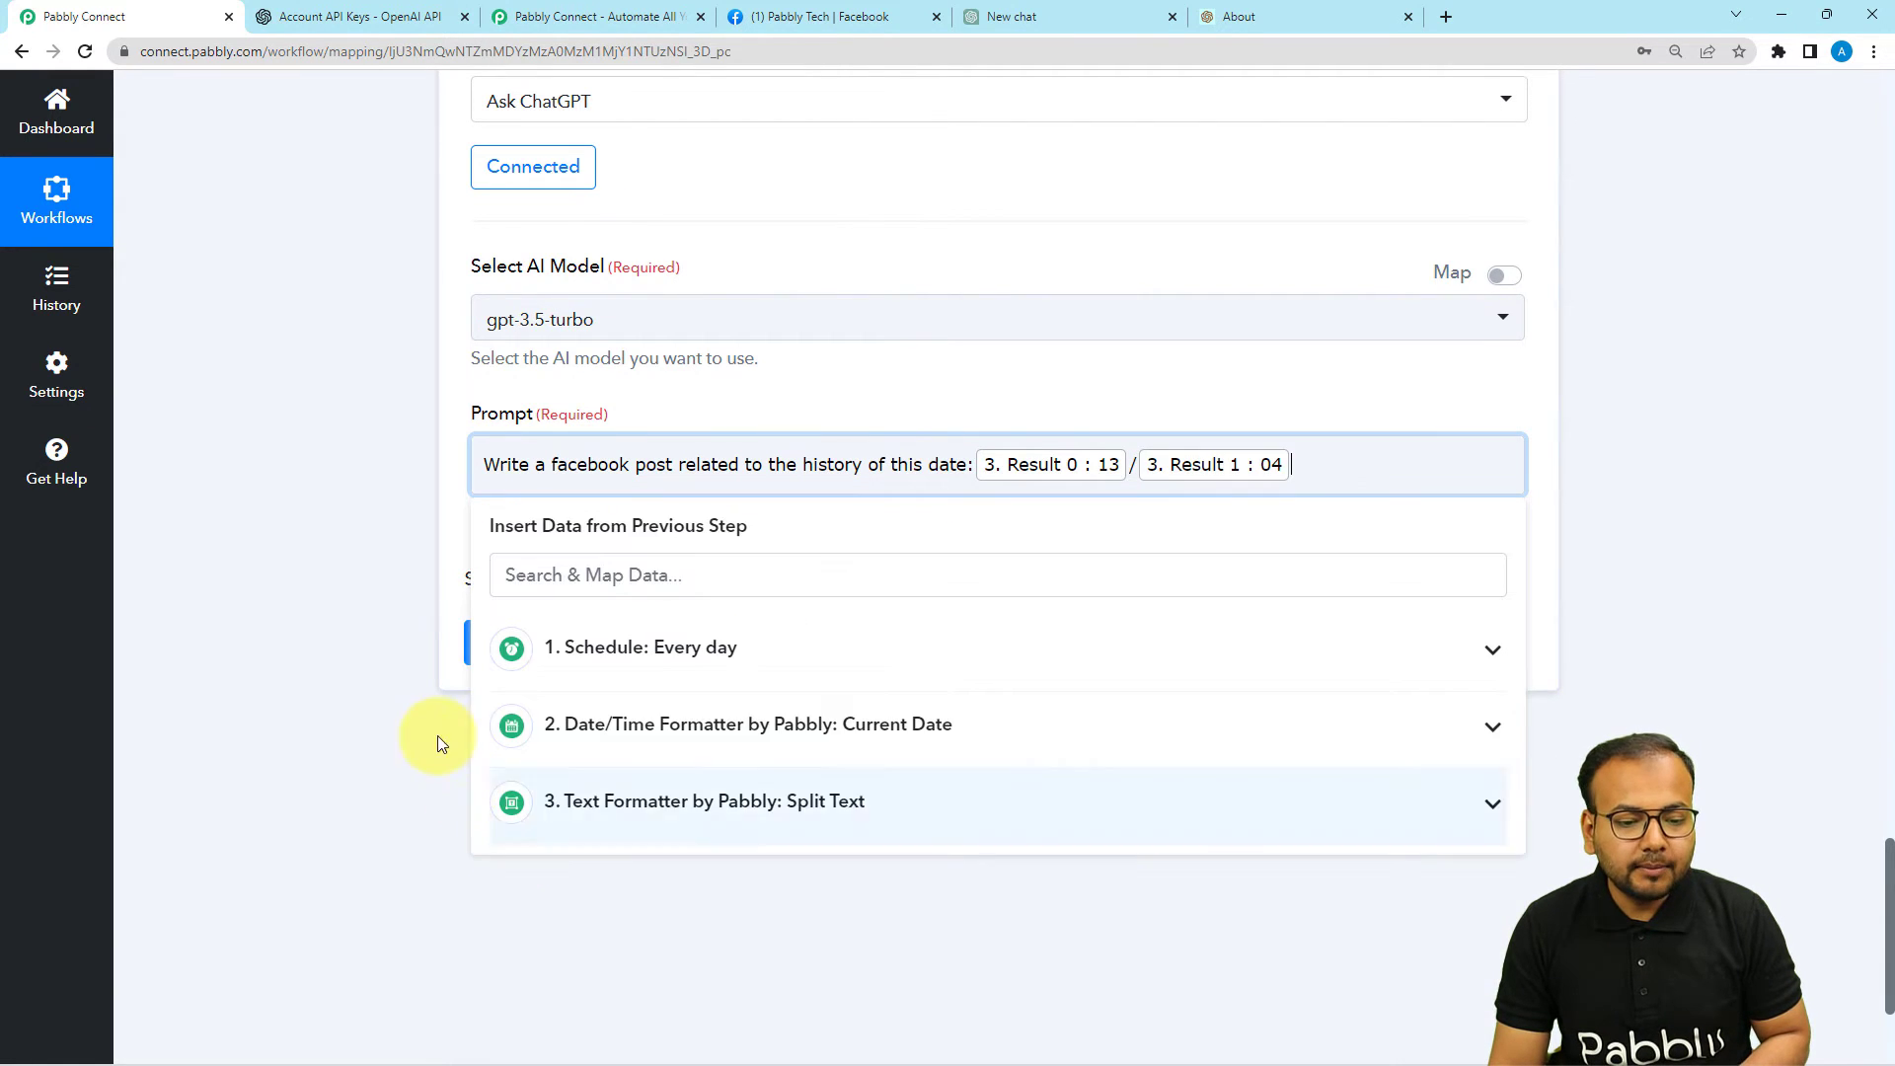
{"action": "left_click", "coordinate": [334, 598]}
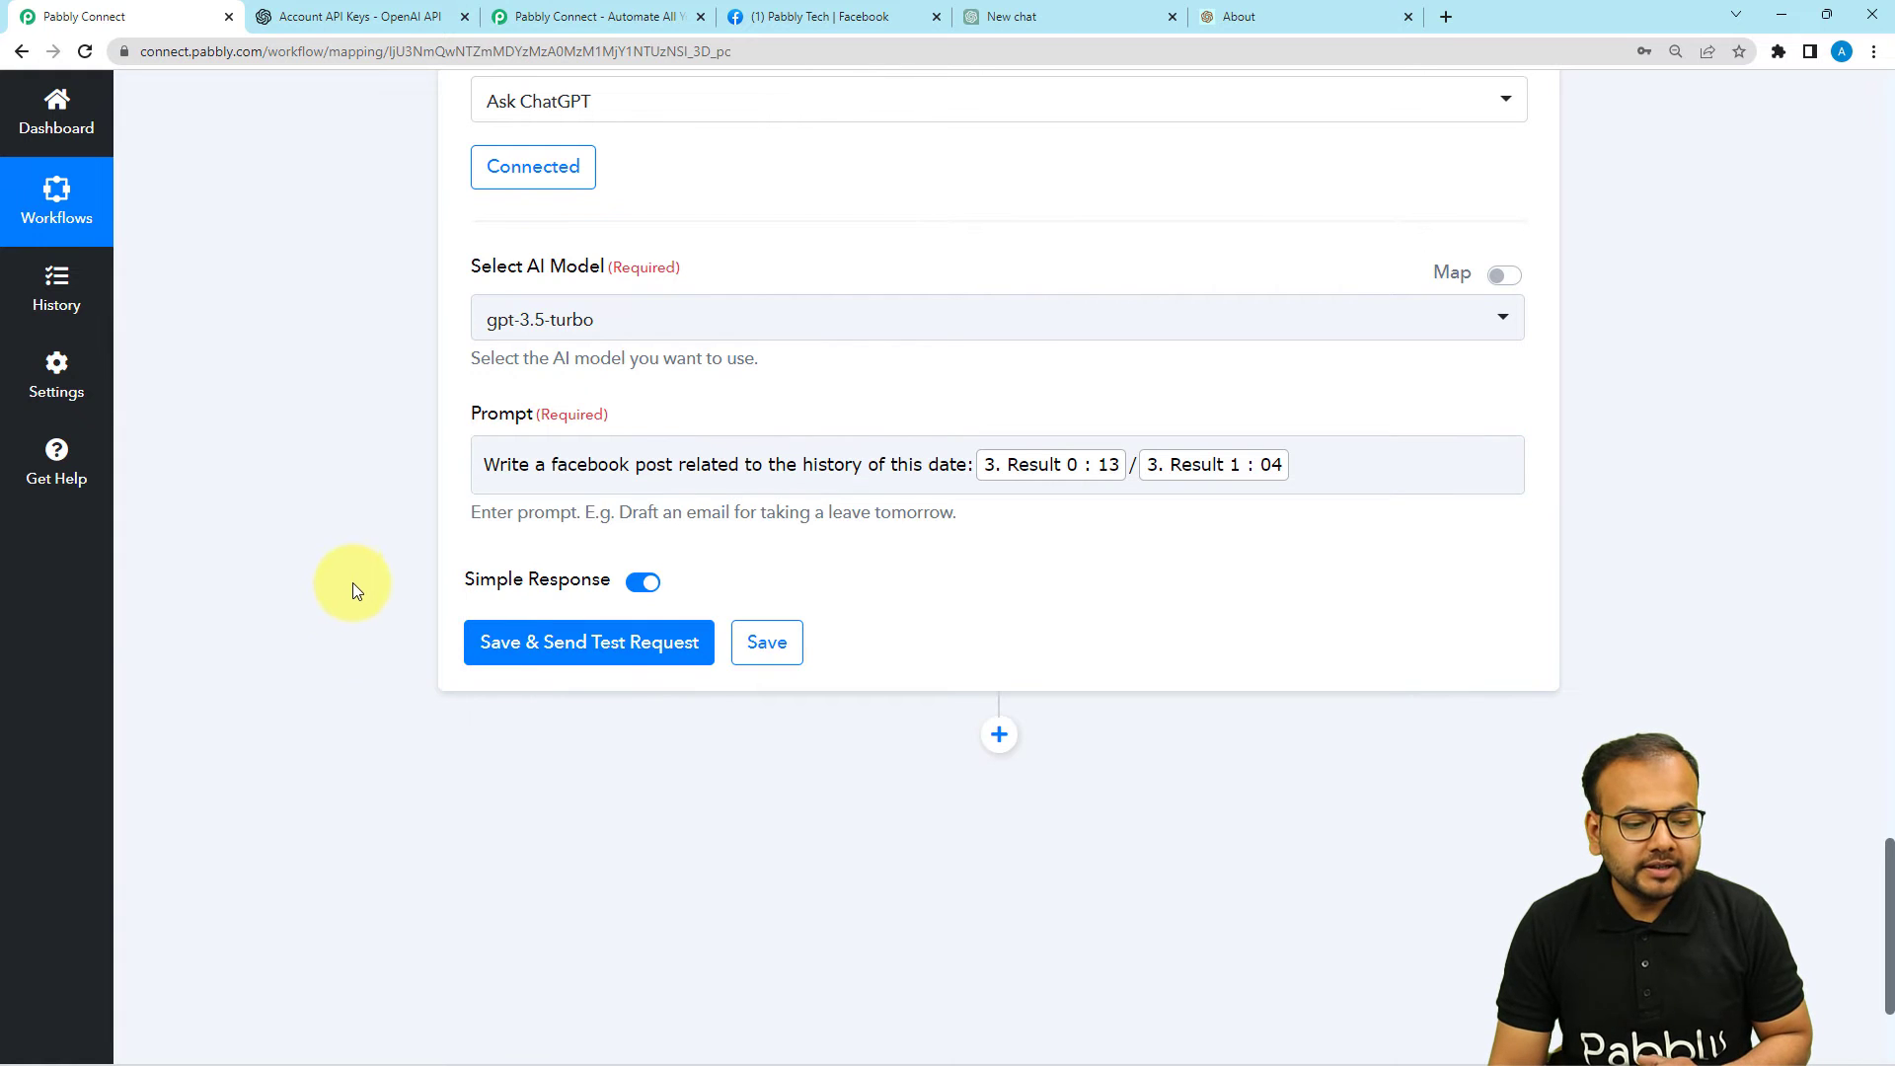
{"action": "left_click", "coordinate": [509, 645]}
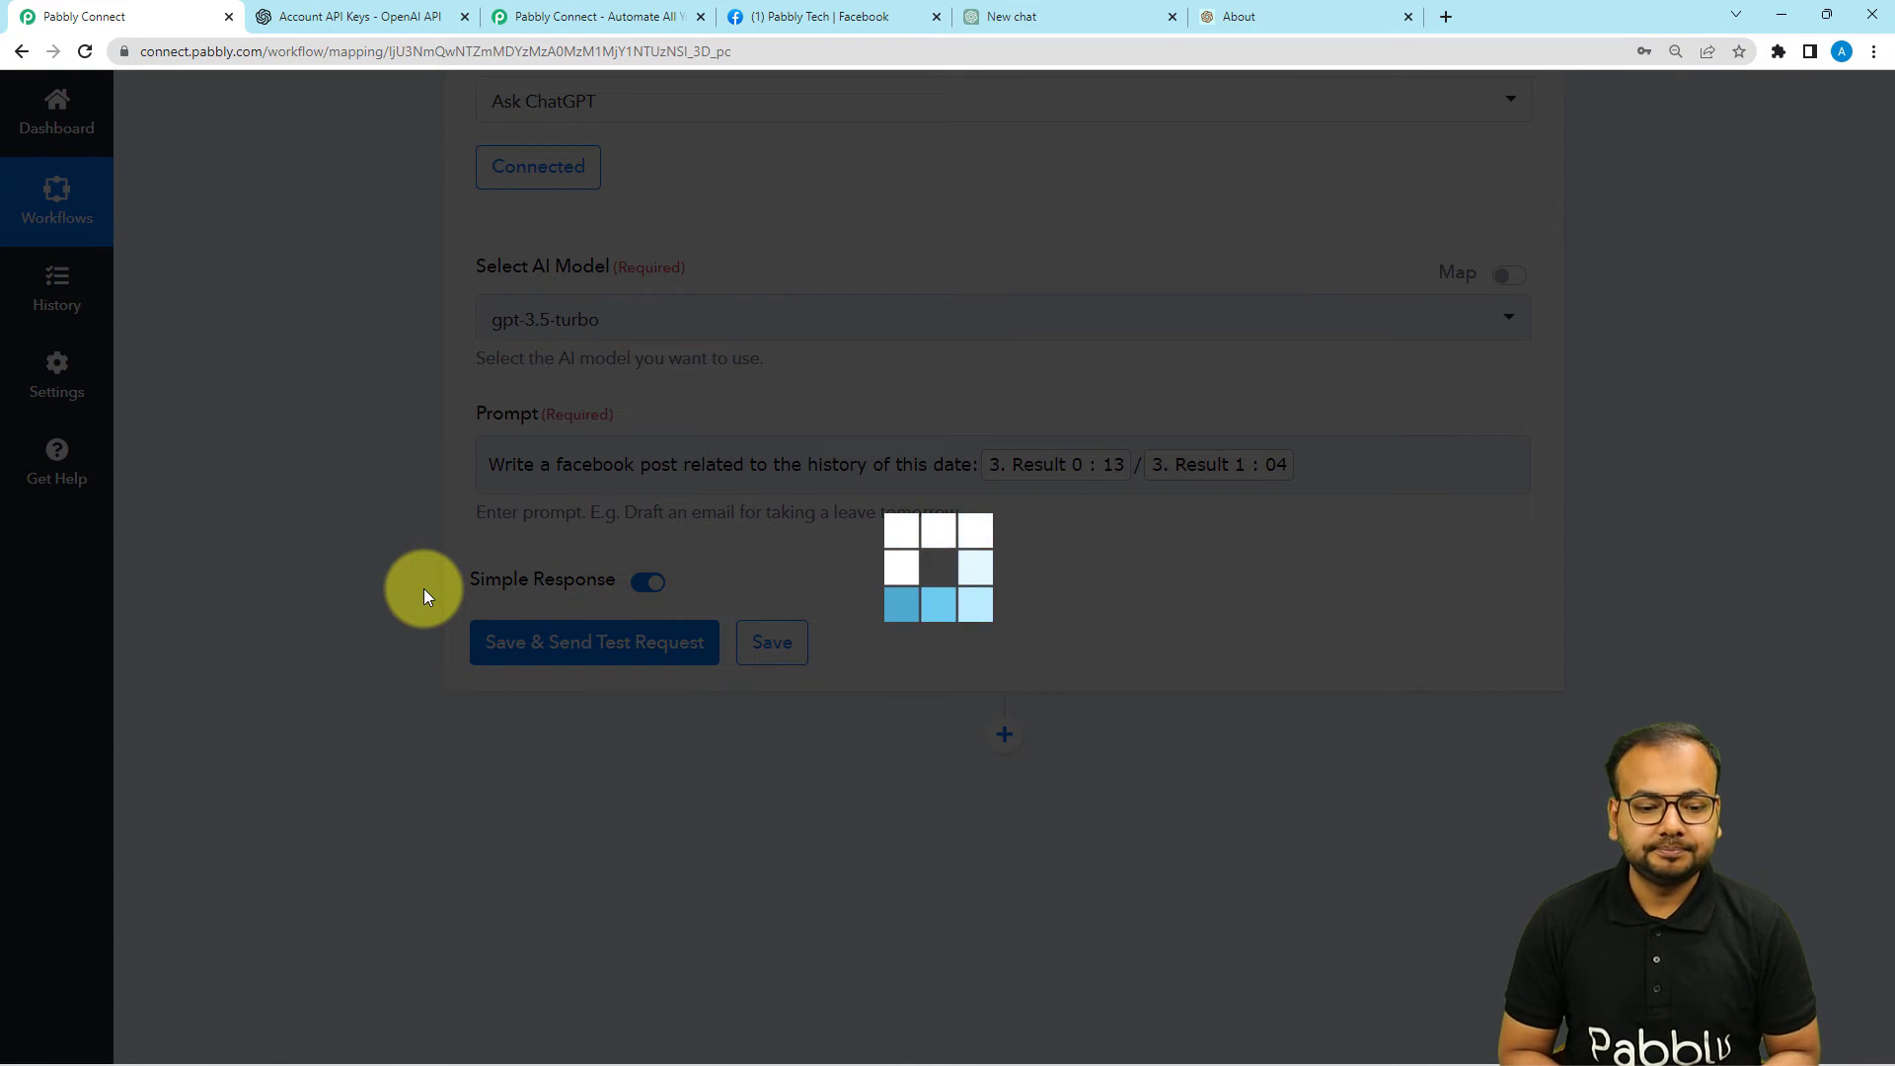
- Examine the full Message Content in the ChatGPT response and compare it with the date mapped in the prompt
{"action": "scroll", "coordinate": [401, 701], "scroll_direction": "down", "scroll_amount": 4}
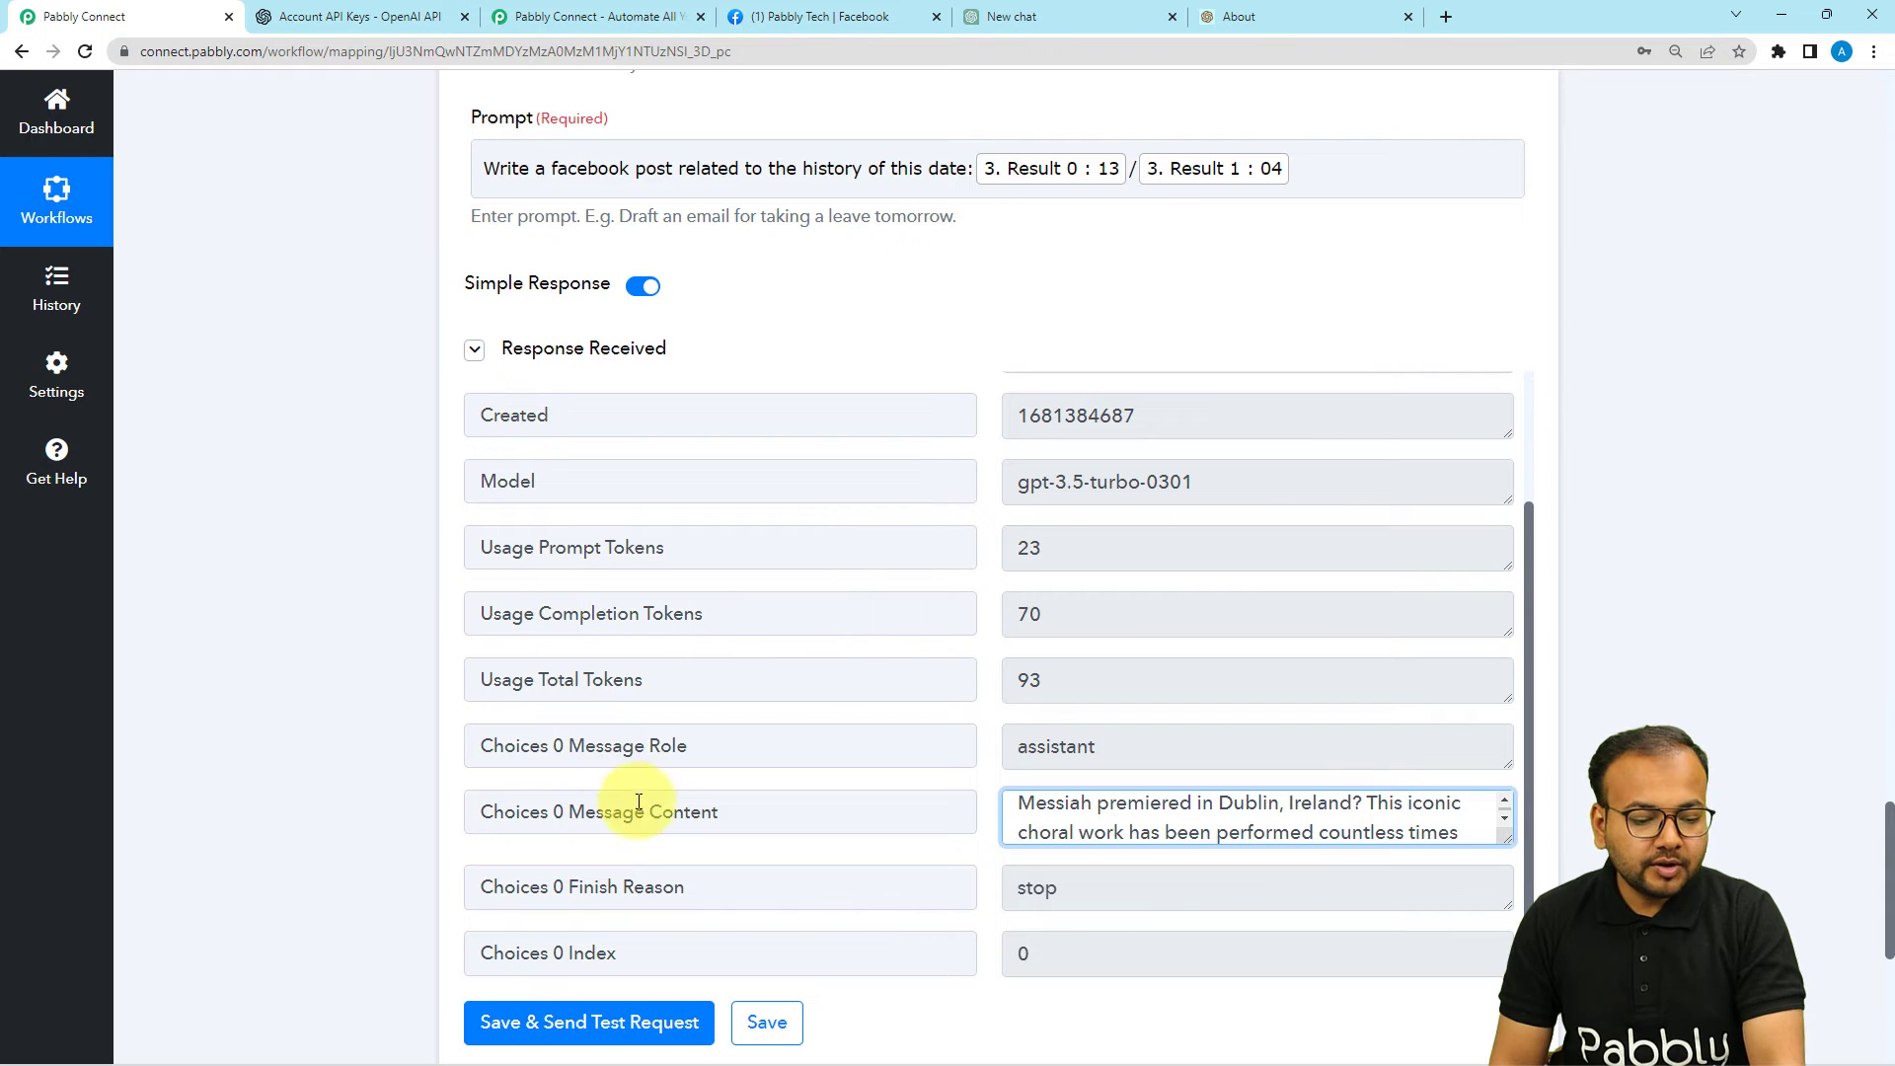
{"action": "left_click_drag", "start_coordinate": [577, 811], "coordinate": [676, 826]}
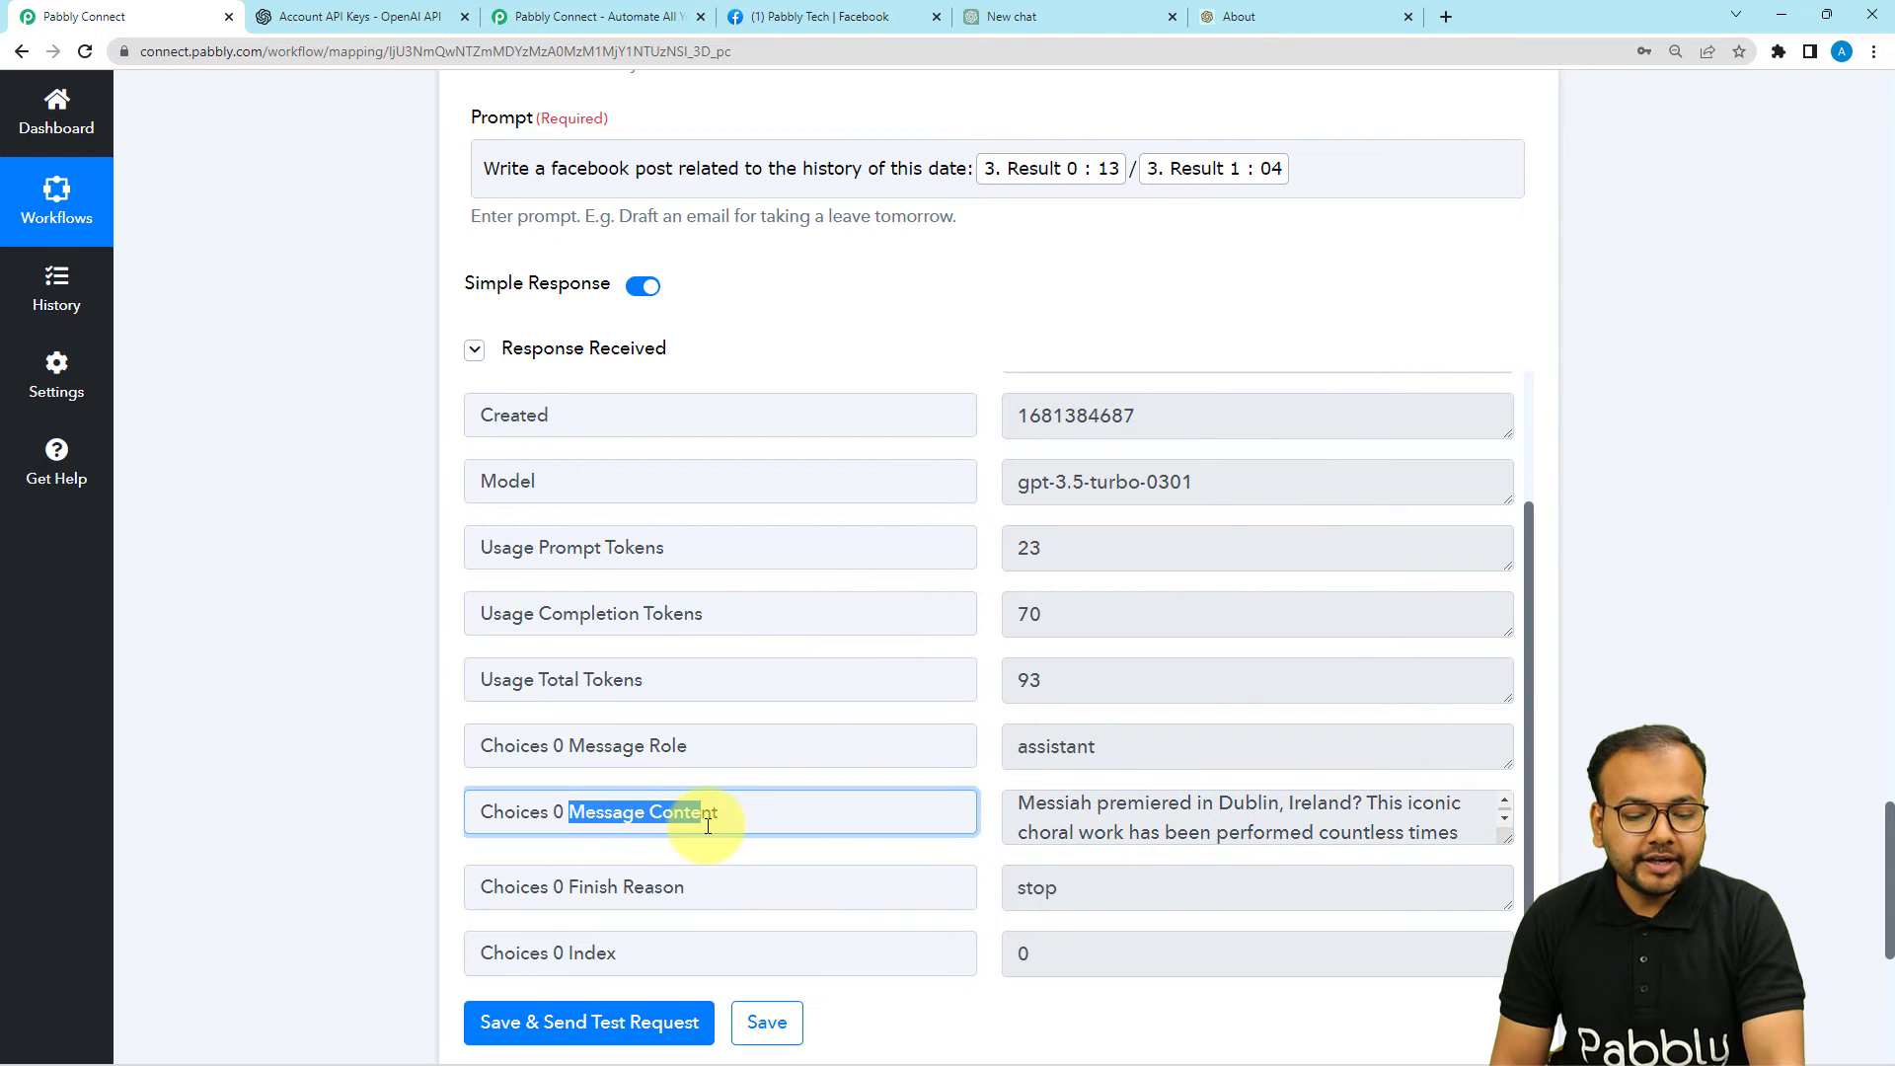
{"action": "left_click_drag", "start_coordinate": [1505, 836], "coordinate": [1489, 1023]}
{"action": "scroll", "coordinate": [1241, 688], "scroll_direction": "down", "scroll_amount": 2}
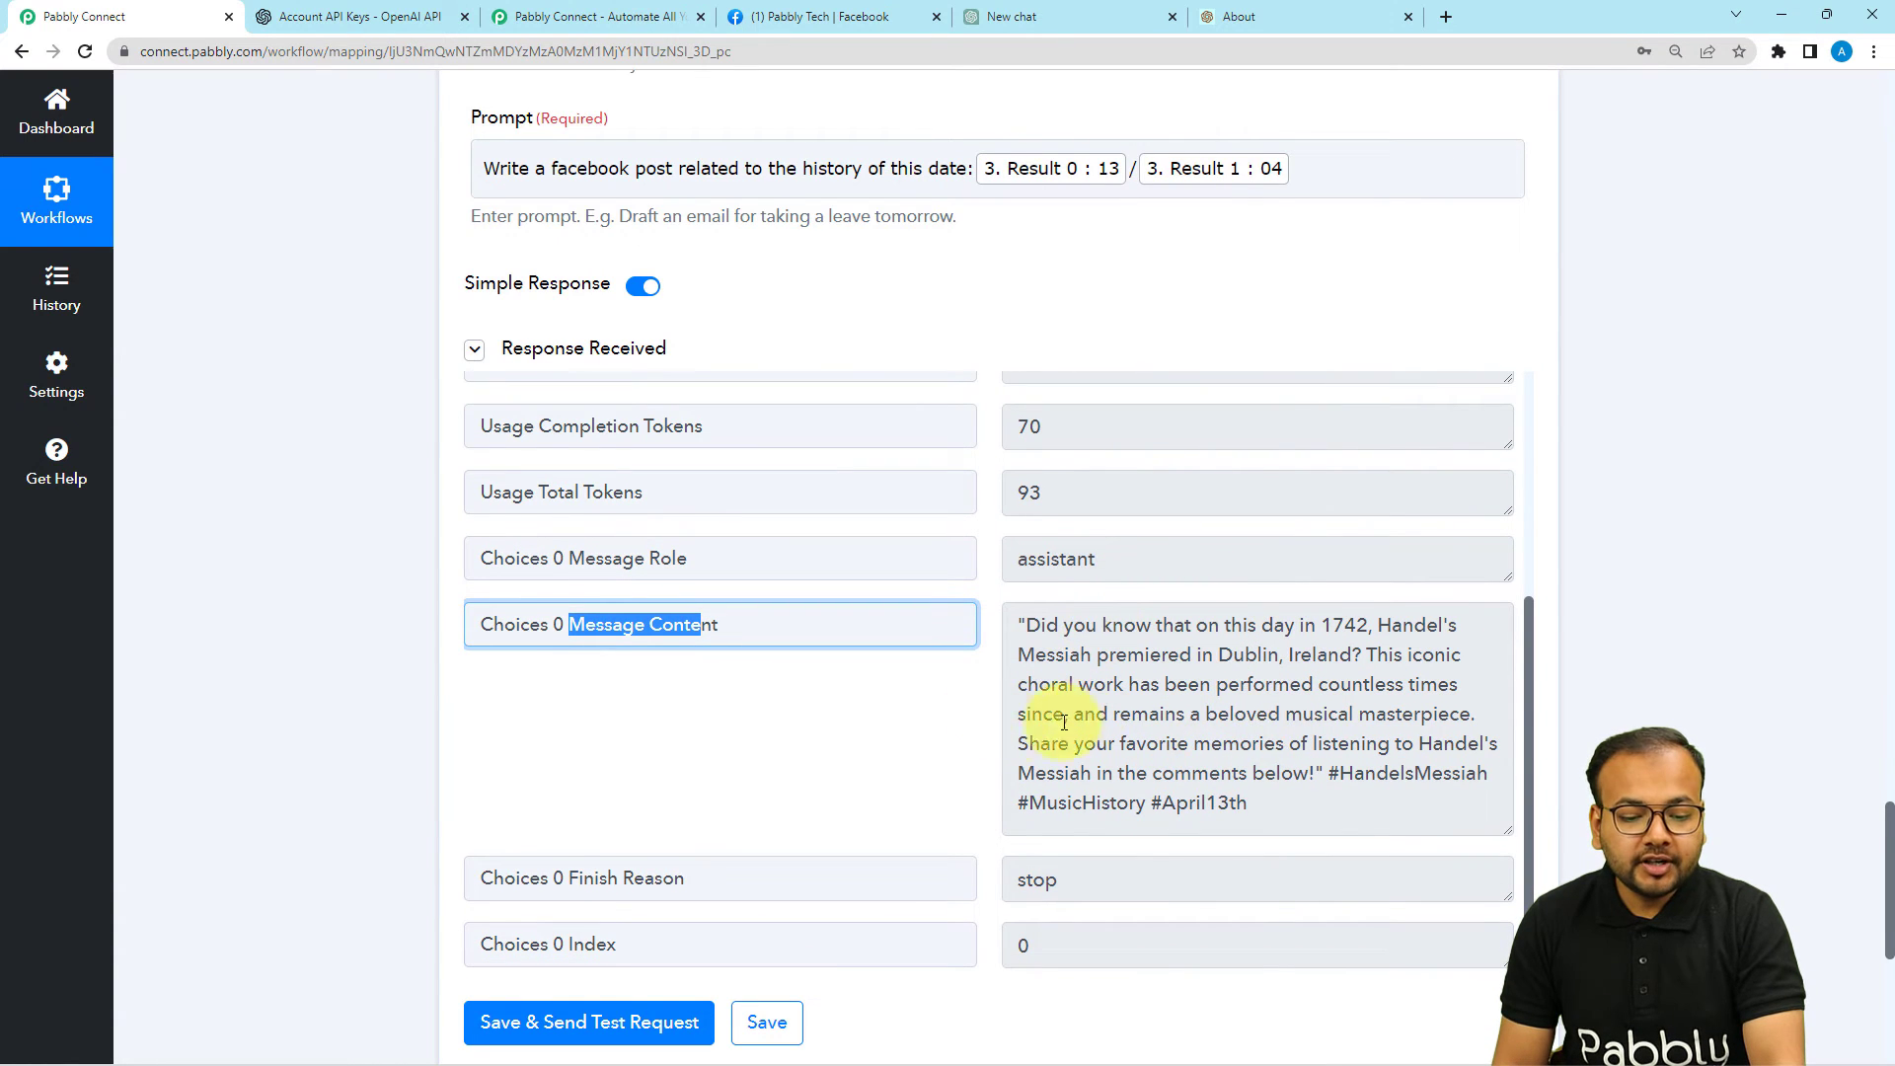
{"action": "scroll", "coordinate": [842, 731], "scroll_direction": "down", "scroll_amount": 2}
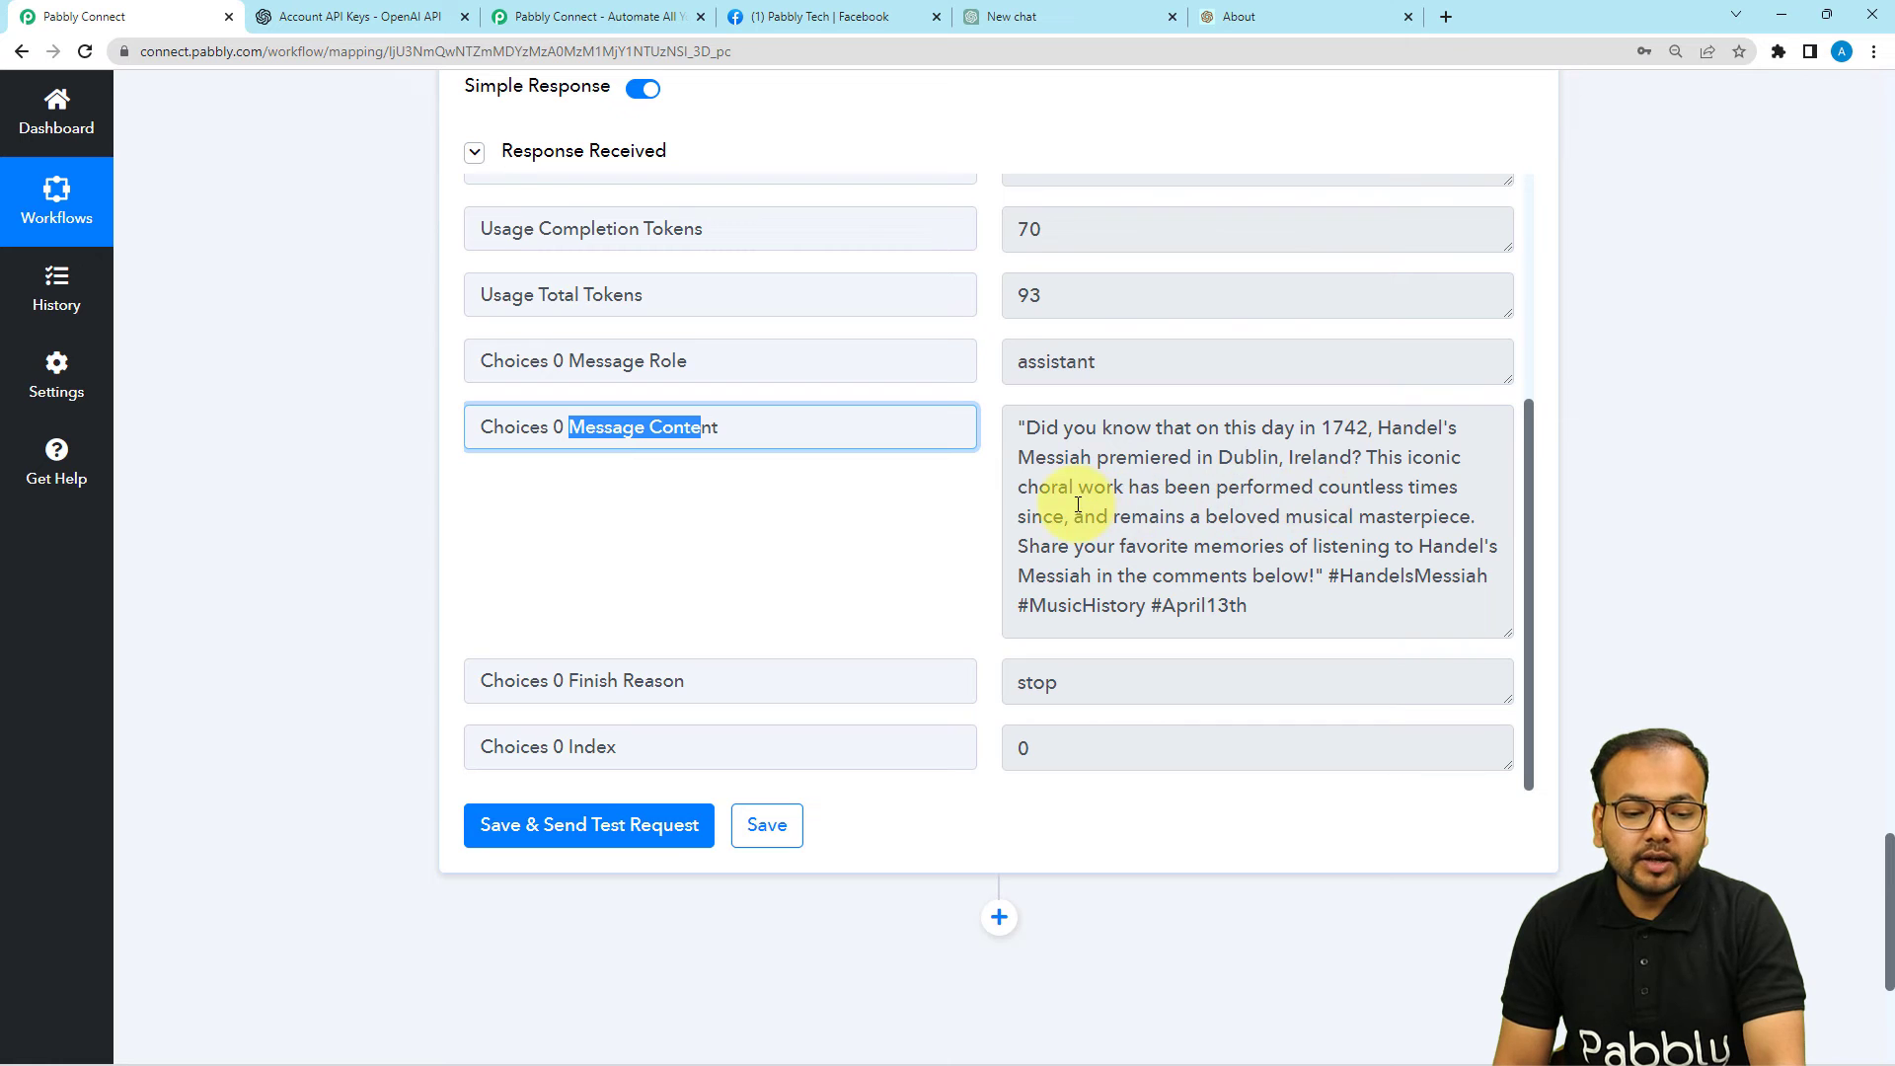
{"action": "scroll", "coordinate": [1283, 504], "scroll_direction": "down", "scroll_amount": 1}
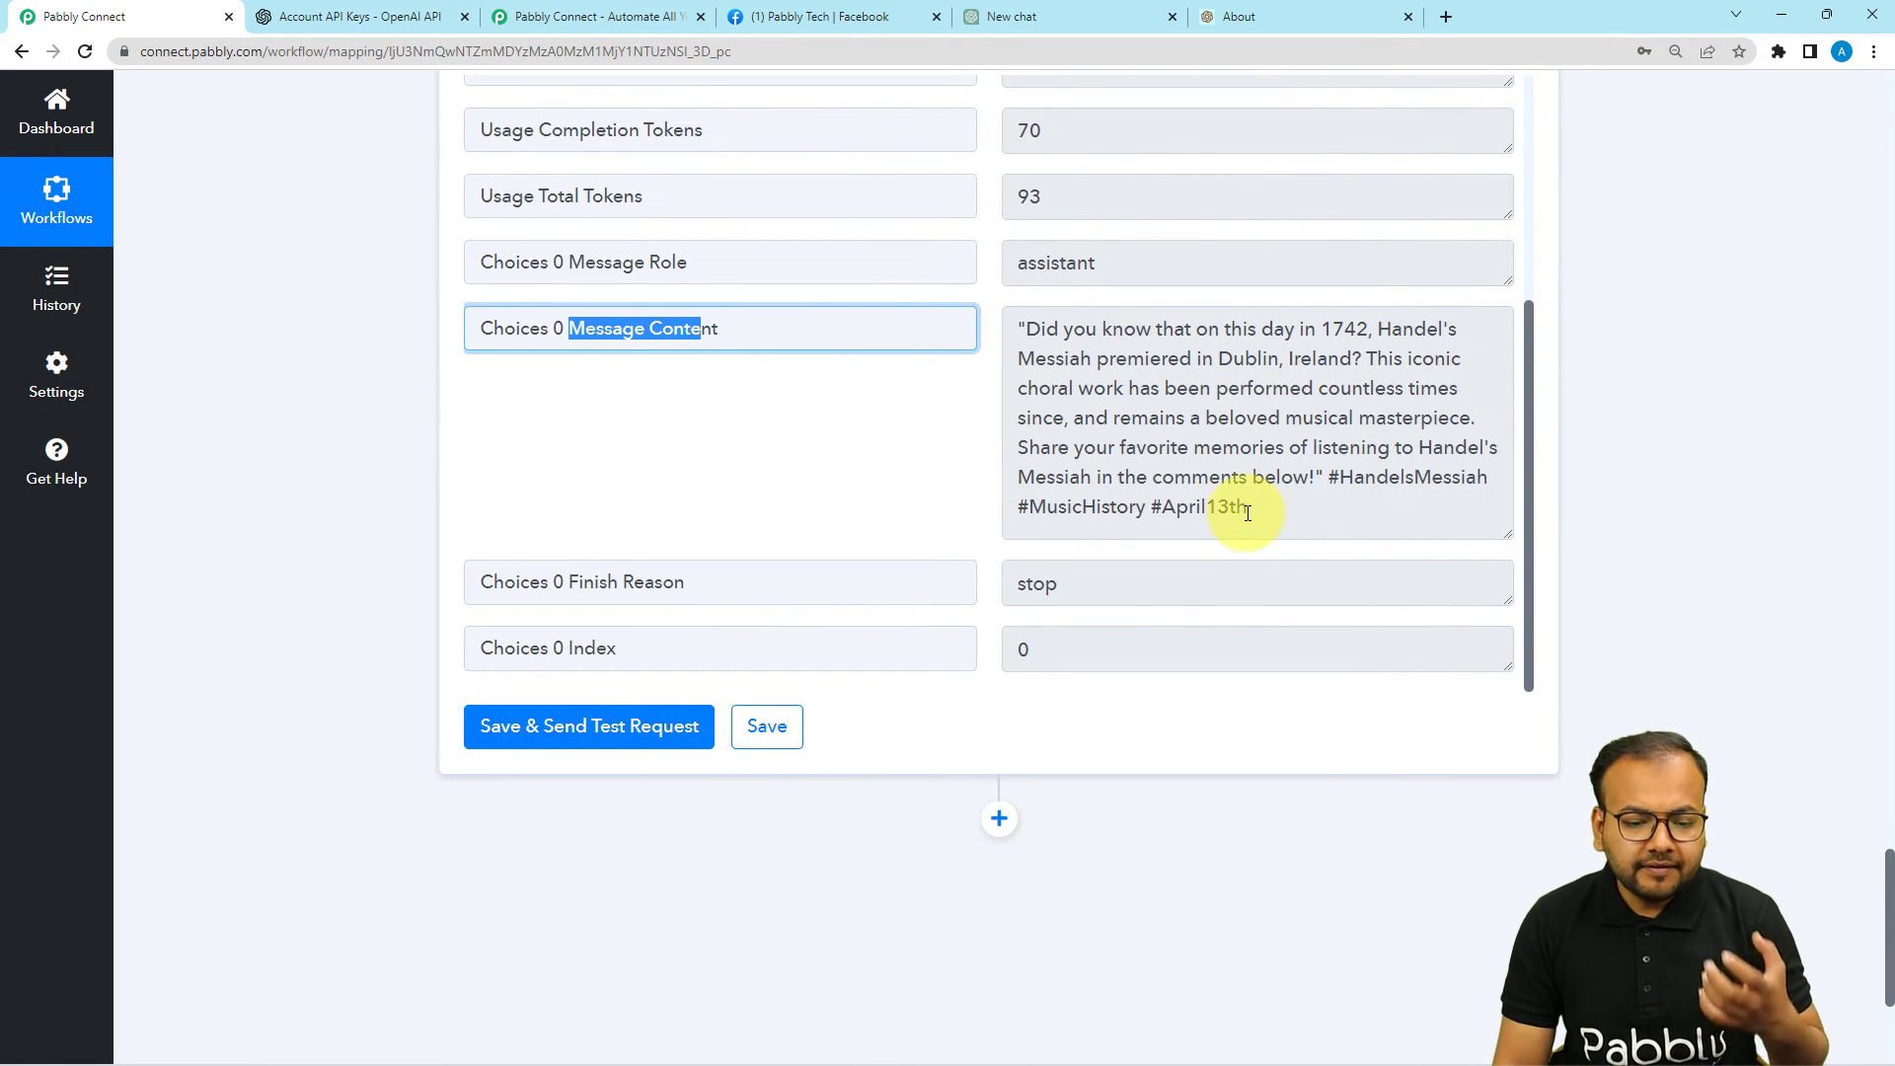
{"action": "scroll", "coordinate": [1276, 513], "scroll_direction": "up", "scroll_amount": 3}
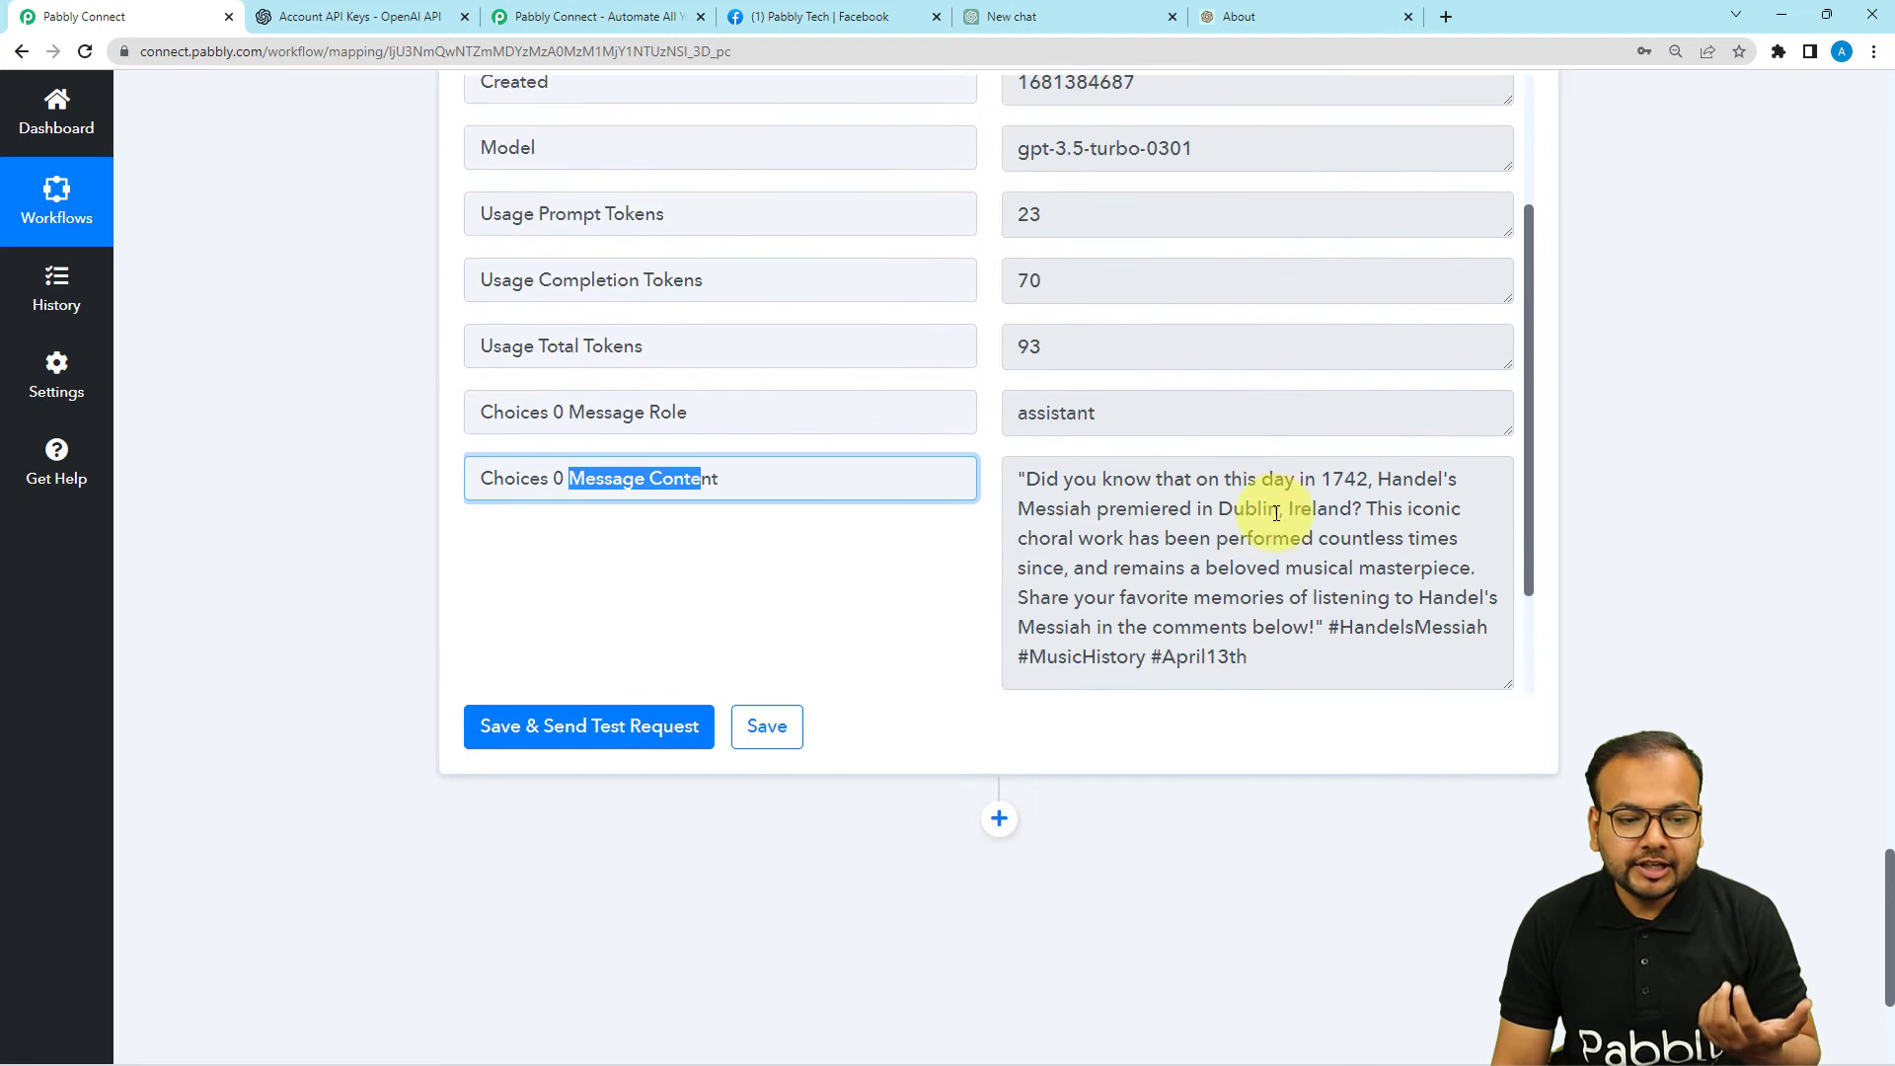
{"action": "scroll", "coordinate": [1194, 534], "scroll_direction": "down", "scroll_amount": 3}
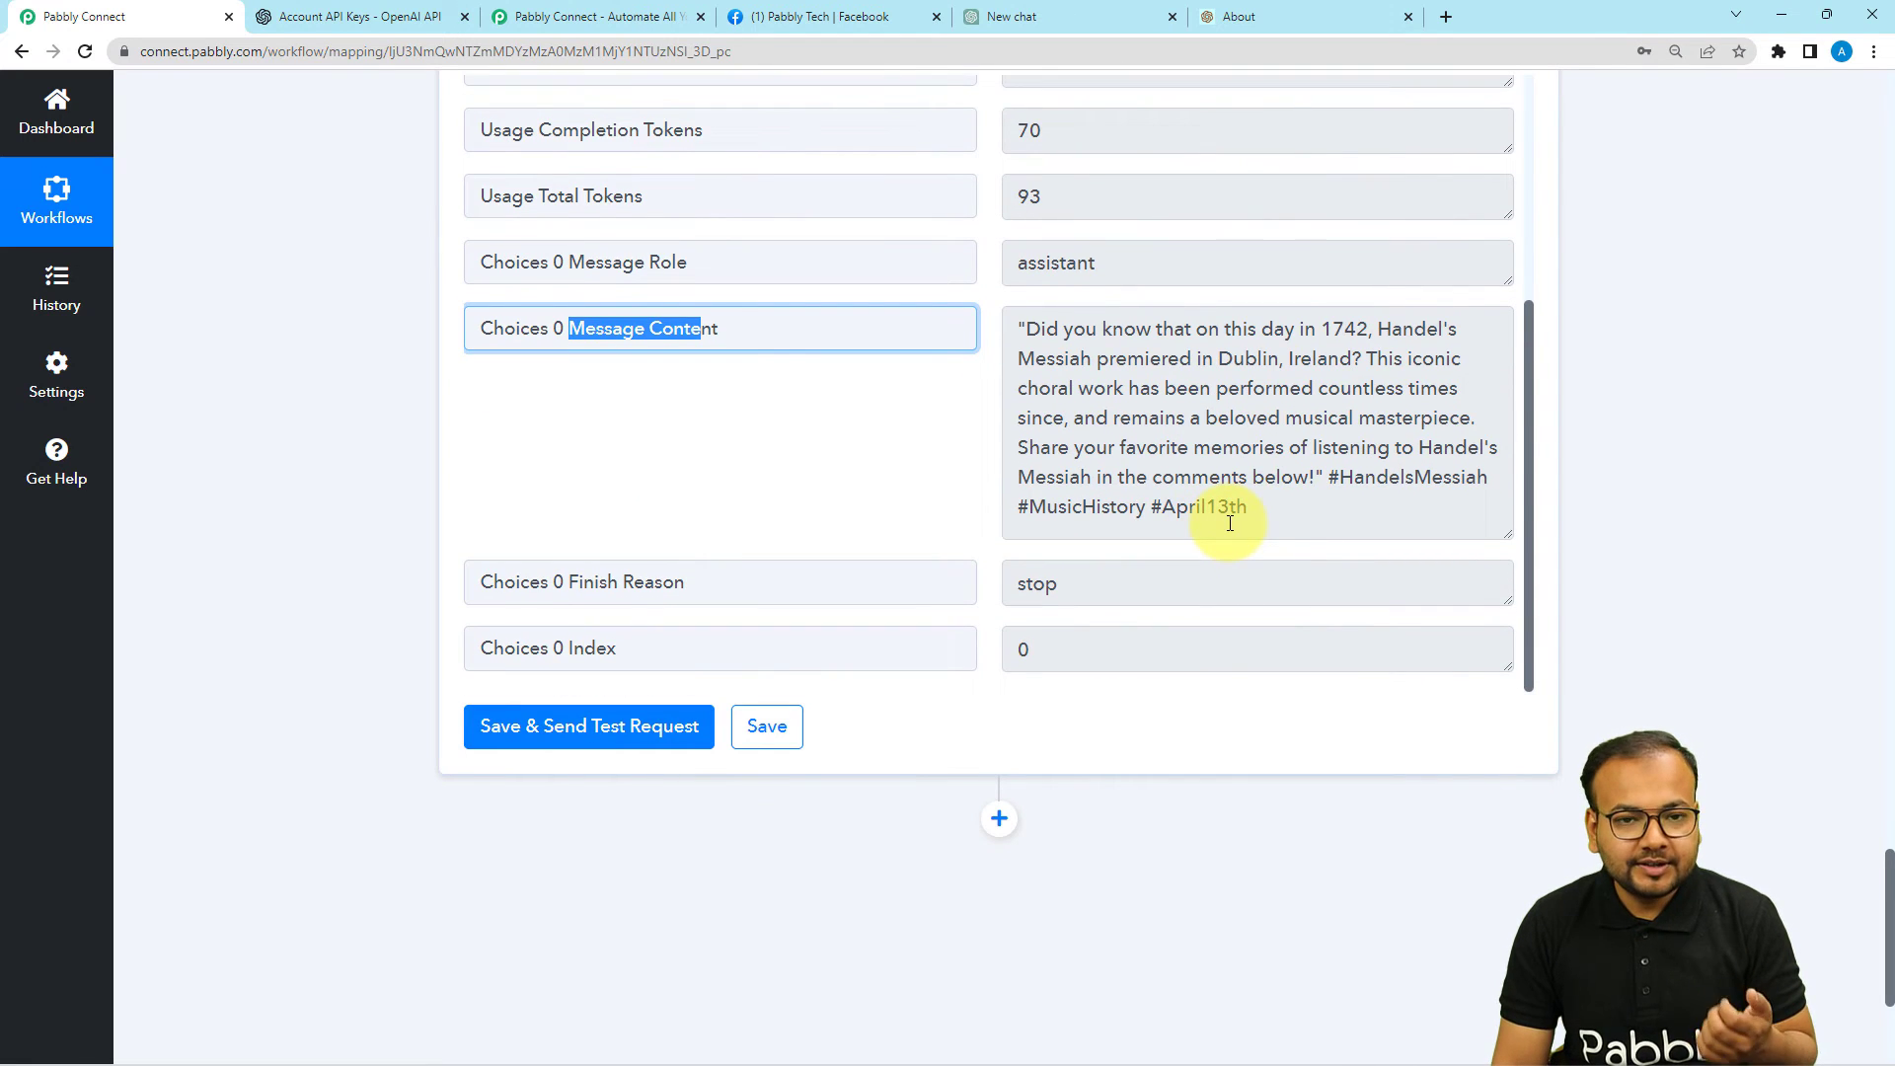
{"action": "scroll", "coordinate": [664, 453], "scroll_direction": "up", "scroll_amount": 10}
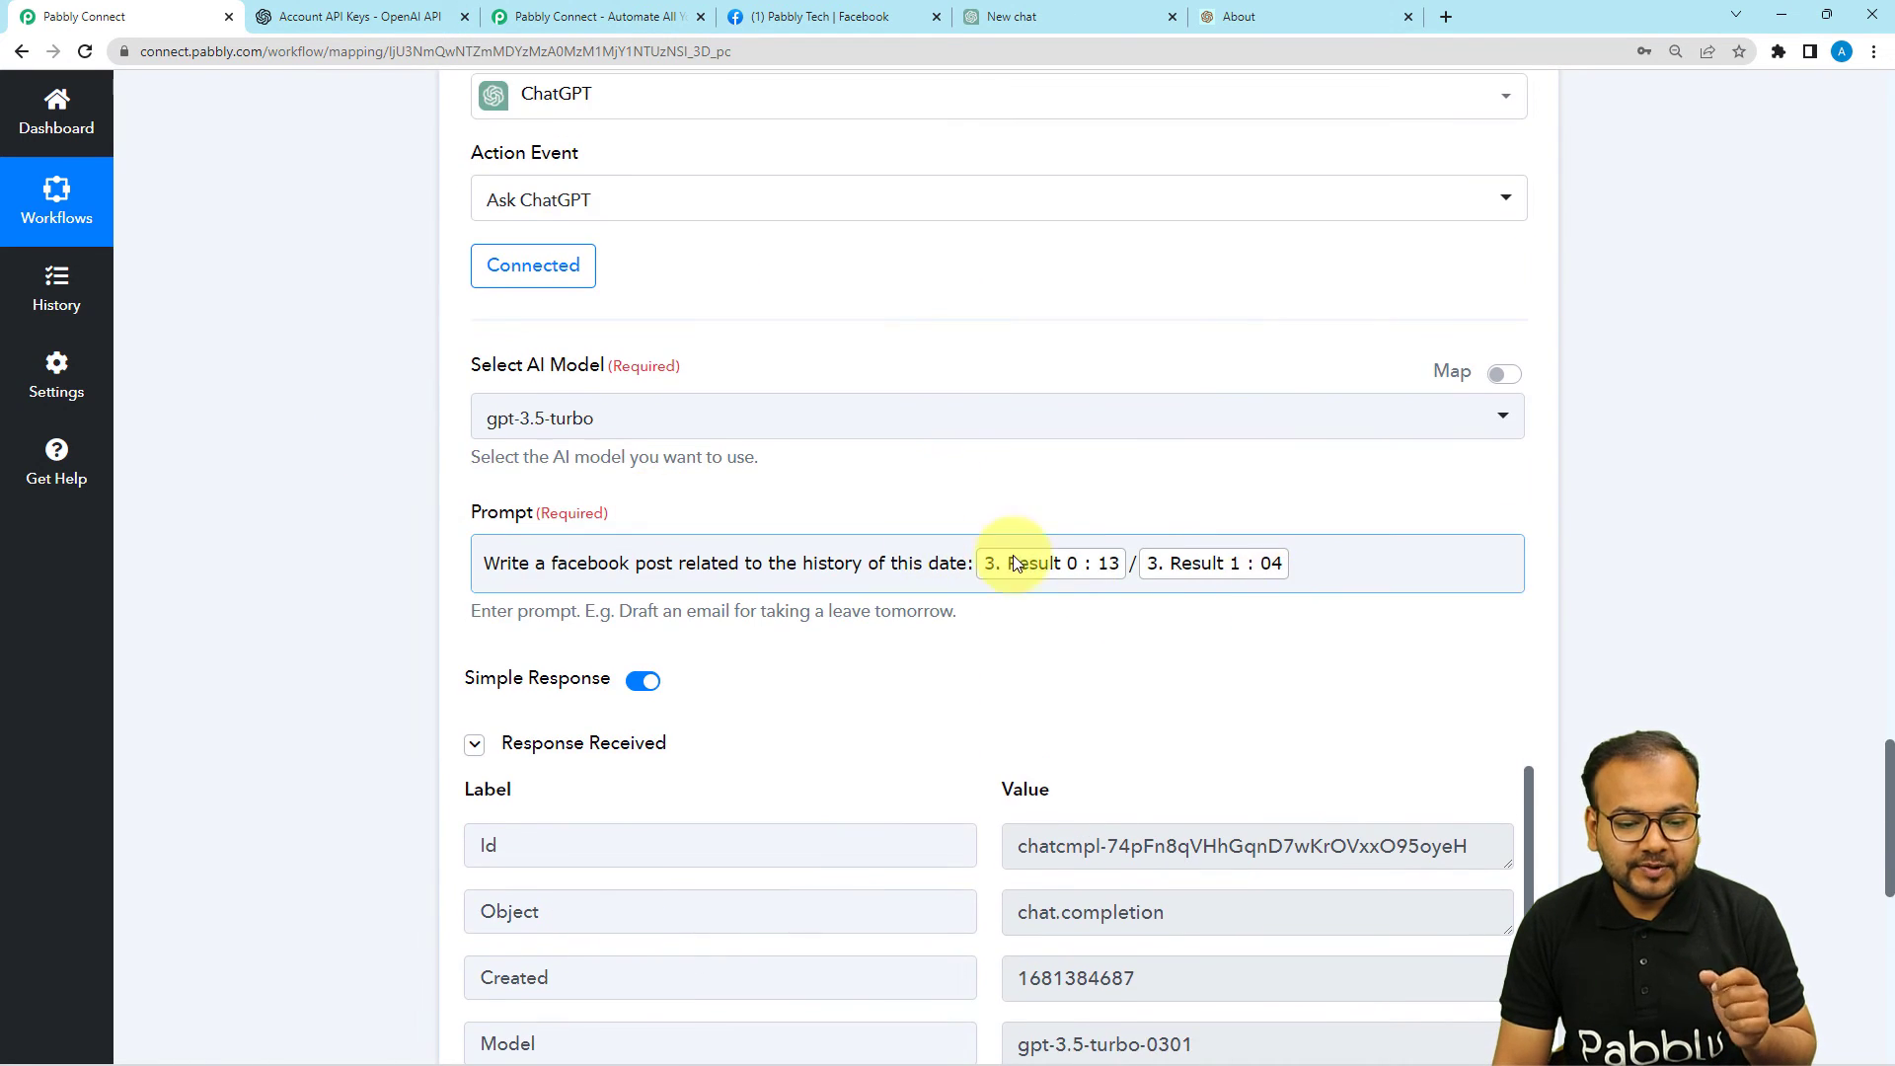
{"action": "scroll", "coordinate": [1057, 710], "scroll_direction": "down", "scroll_amount": 10}
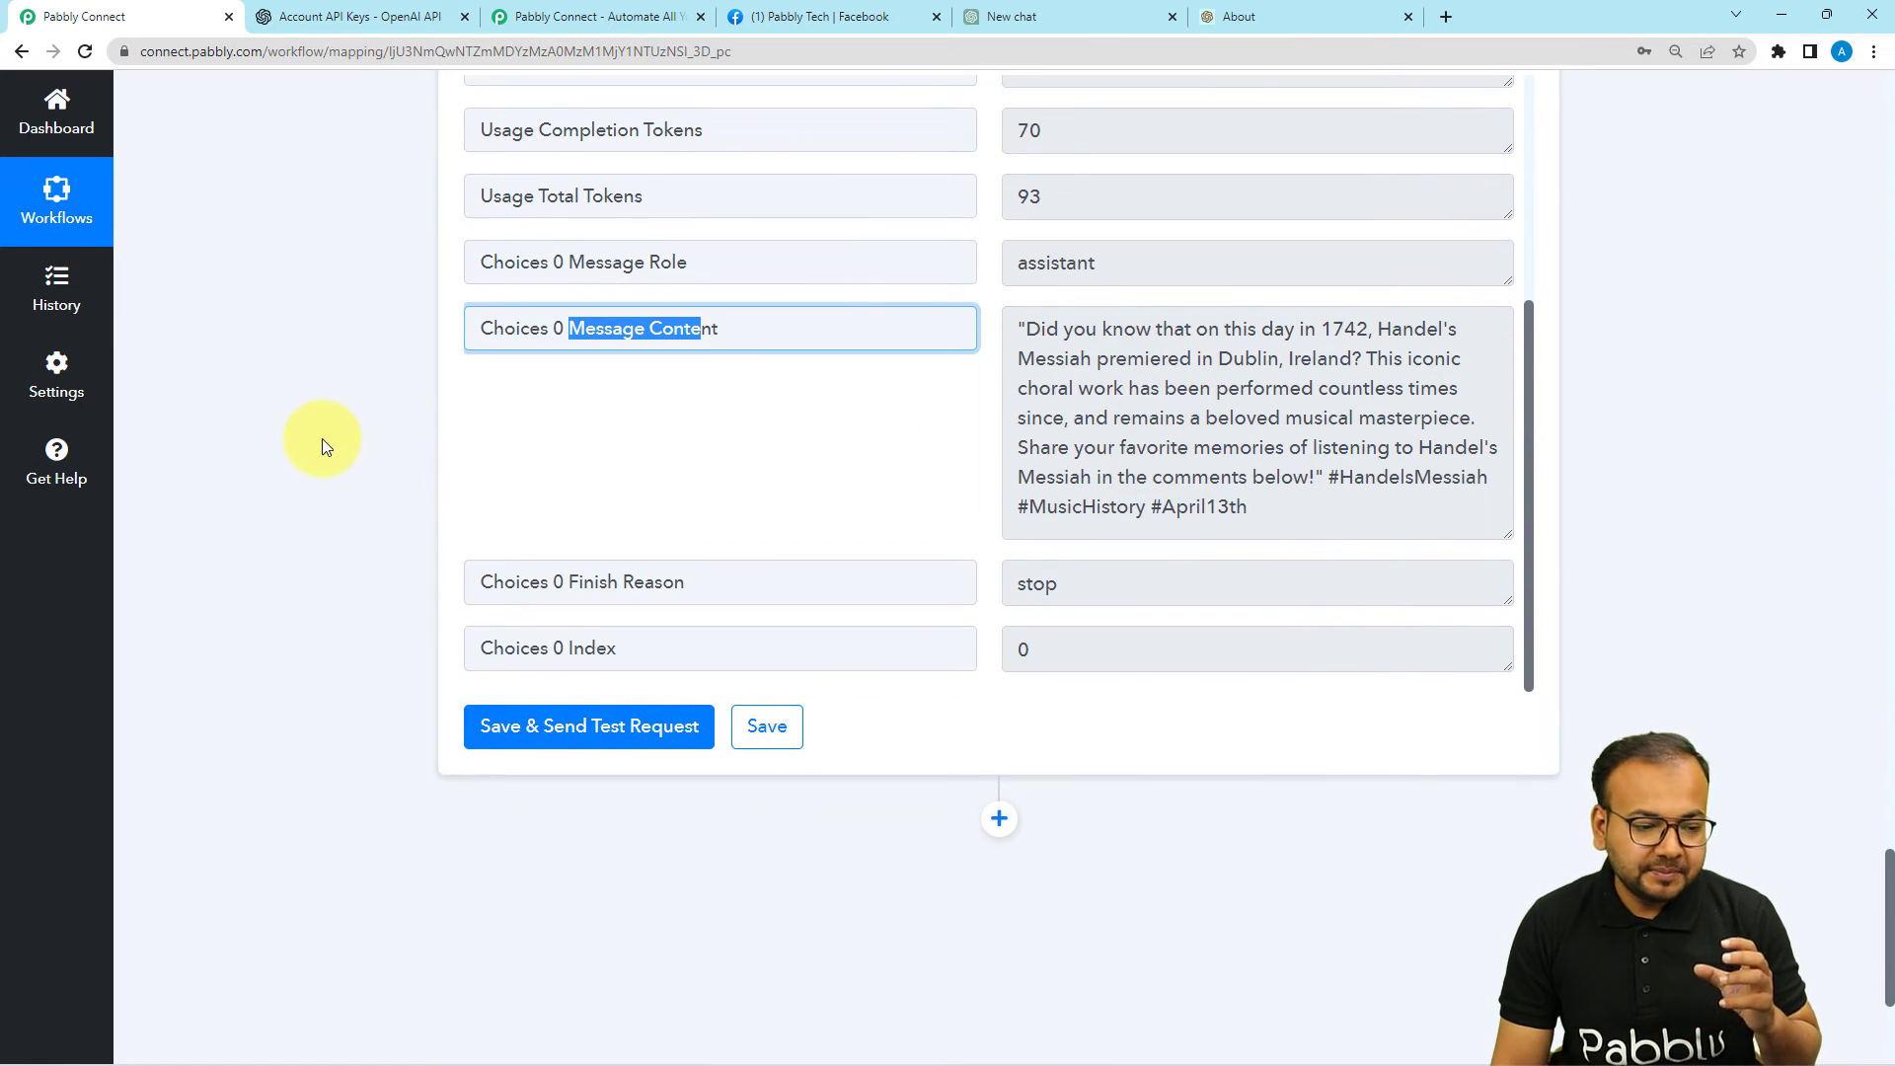
- Add a Facebook Pages action after the ChatGPT step with Create Page Post as its event
{"action": "scroll", "coordinate": [317, 436], "scroll_direction": "down", "scroll_amount": 4}
{"action": "left_click", "coordinate": [999, 460]}
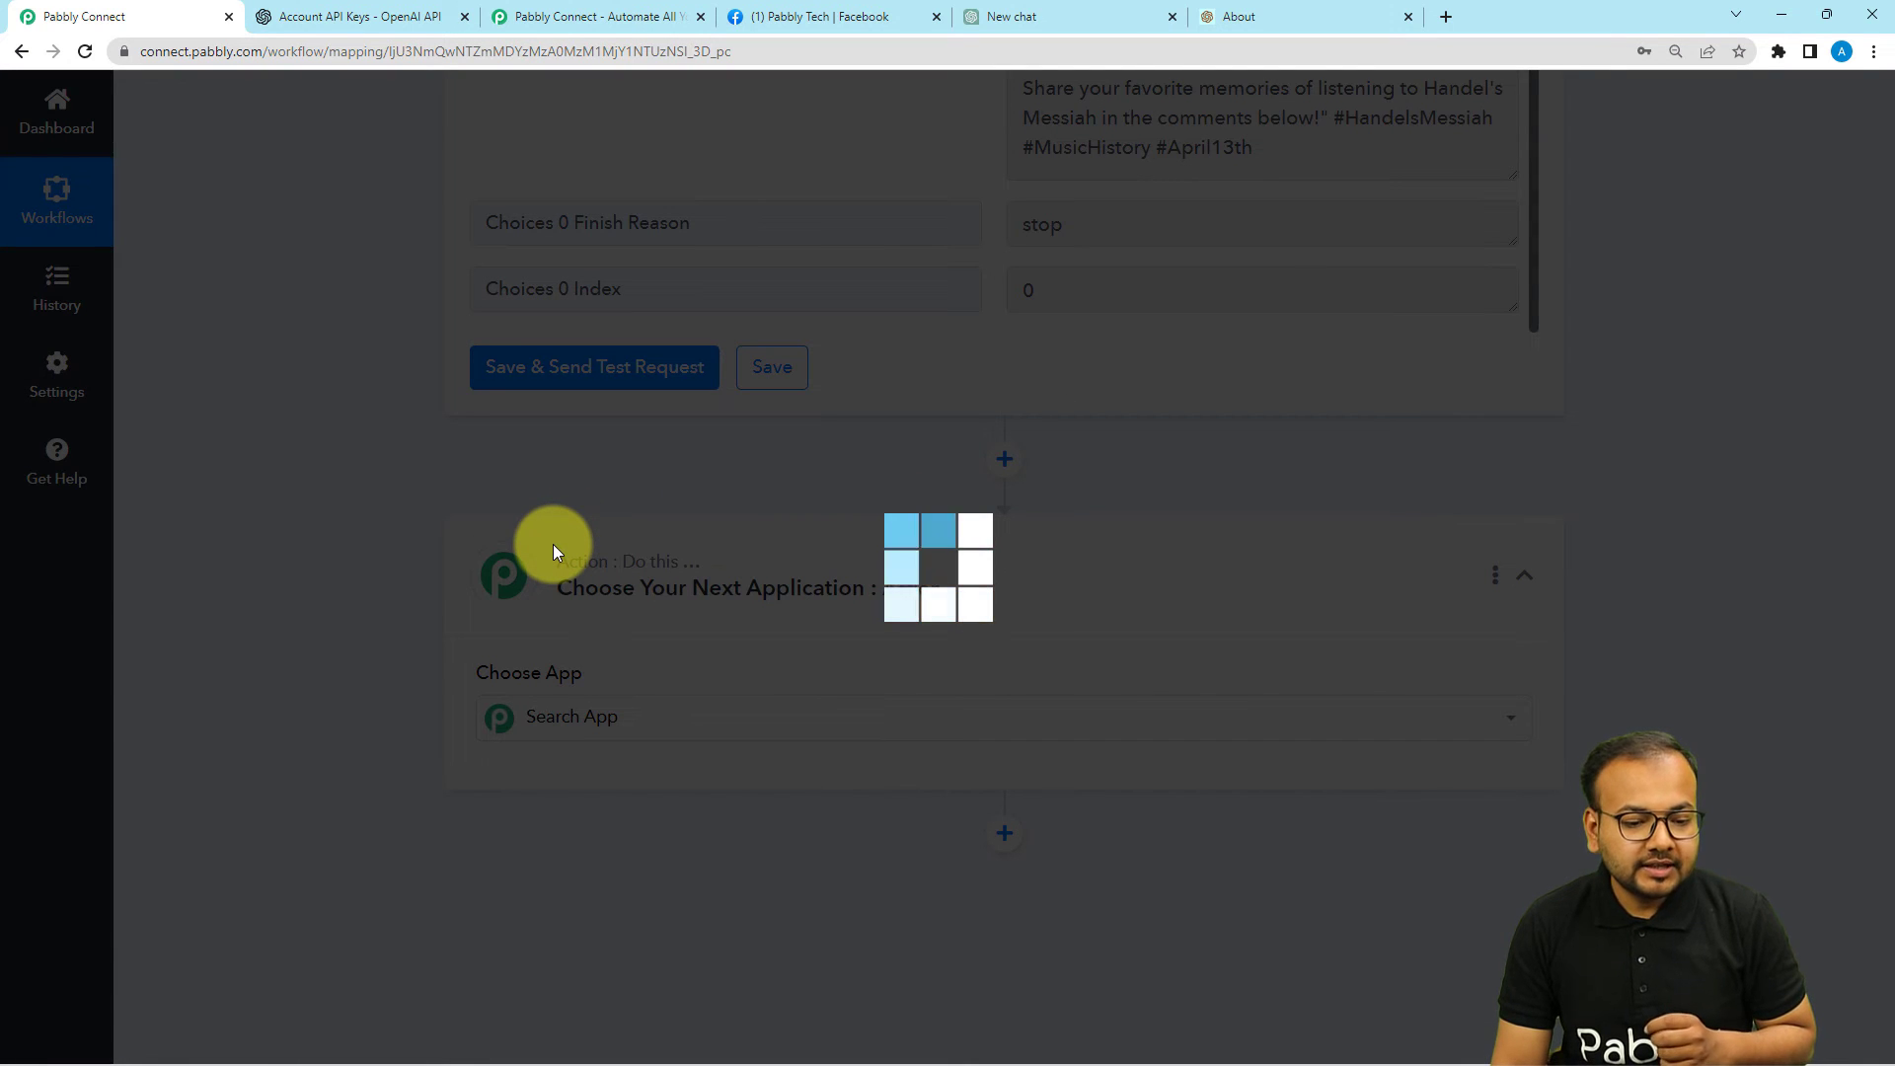
{"action": "scroll", "coordinate": [563, 551], "scroll_direction": "down", "scroll_amount": 2}
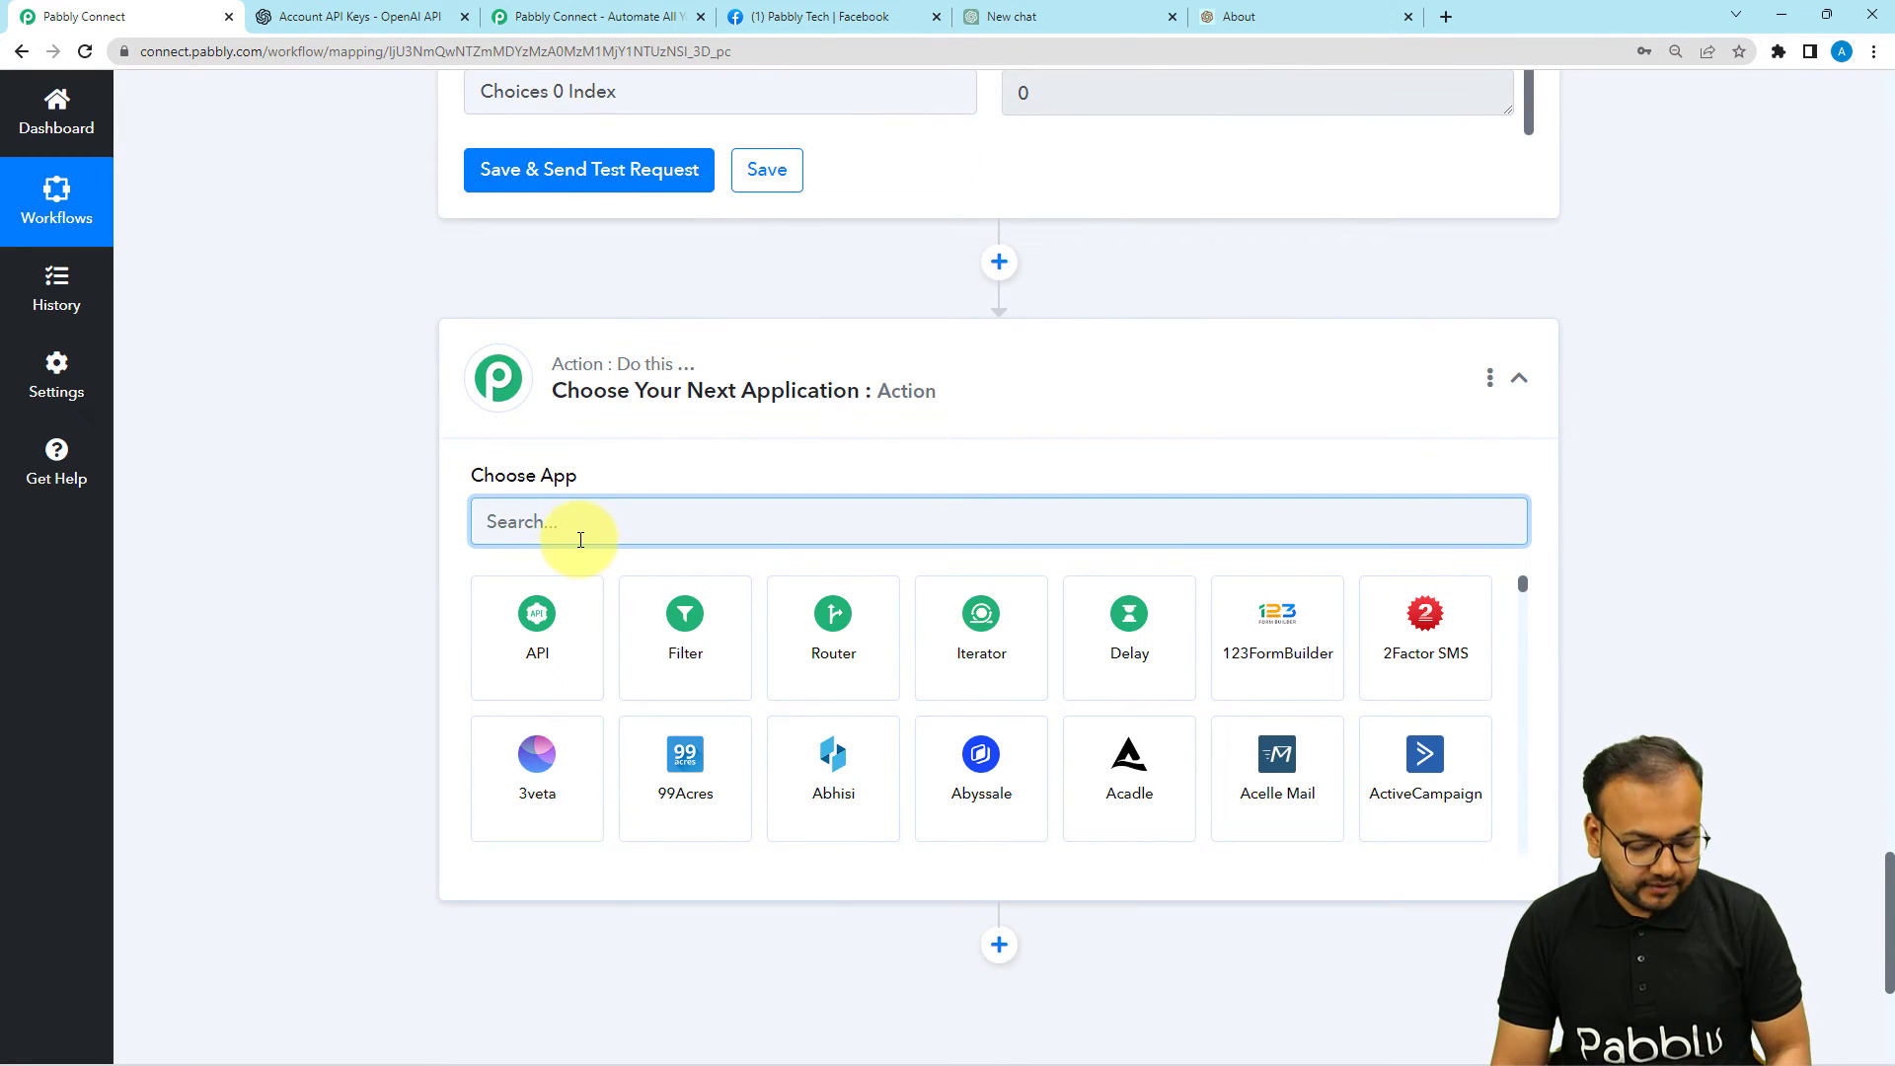
{"action": "type", "text": "face"}
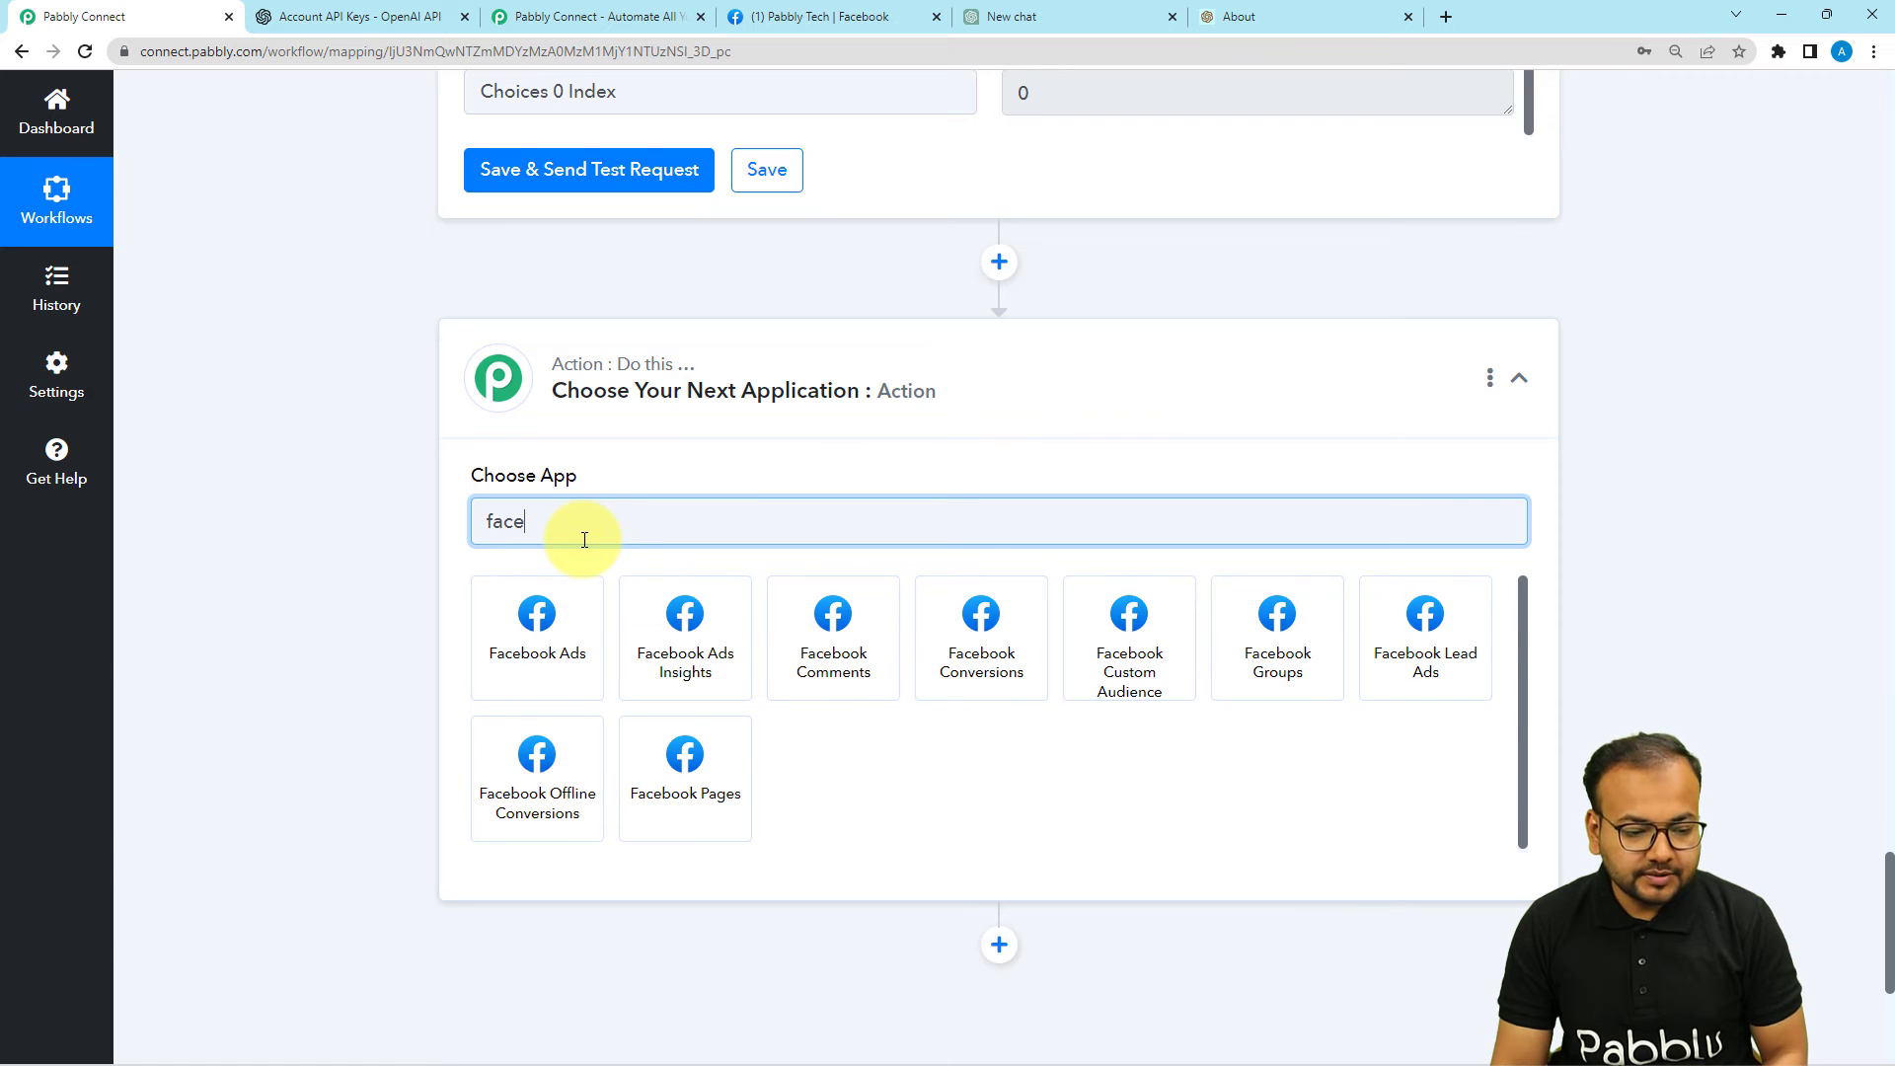
{"action": "left_click", "coordinate": [688, 765]}
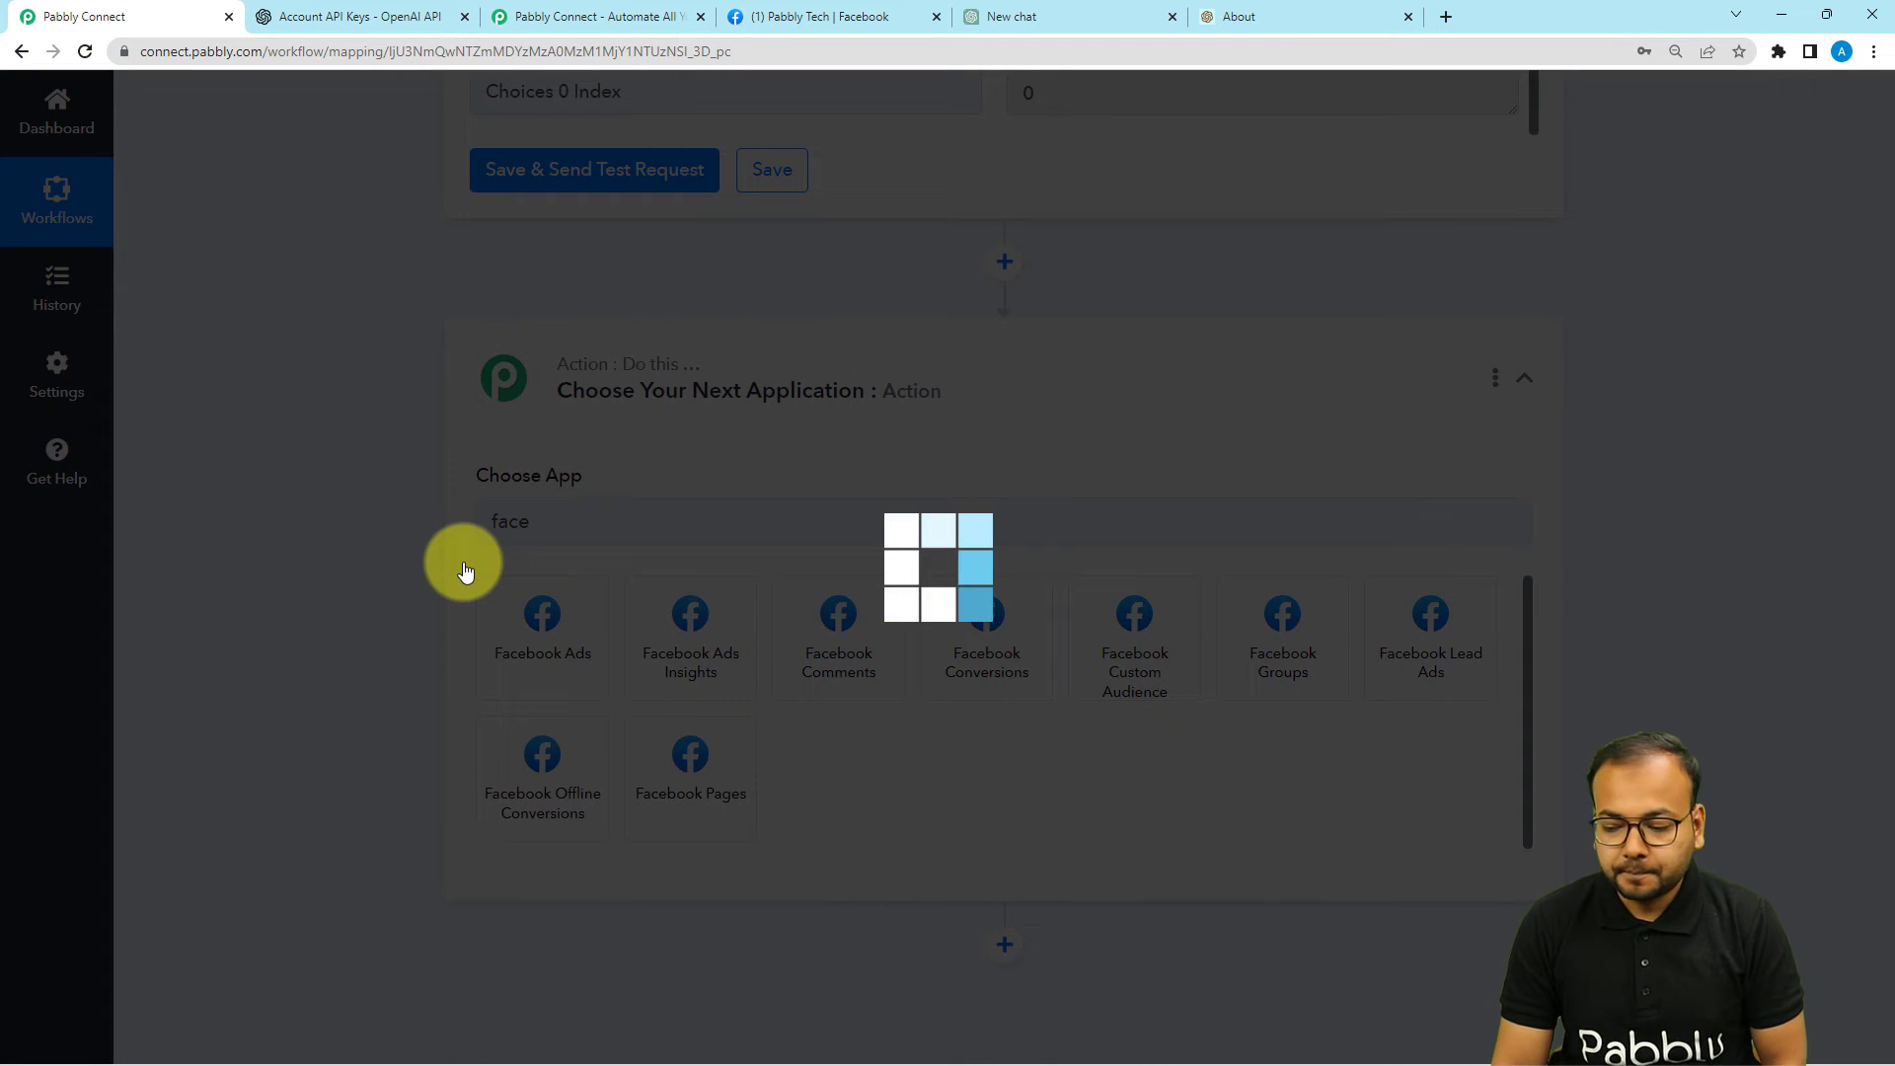
{"action": "scroll", "coordinate": [529, 539], "scroll_direction": "down", "scroll_amount": 2}
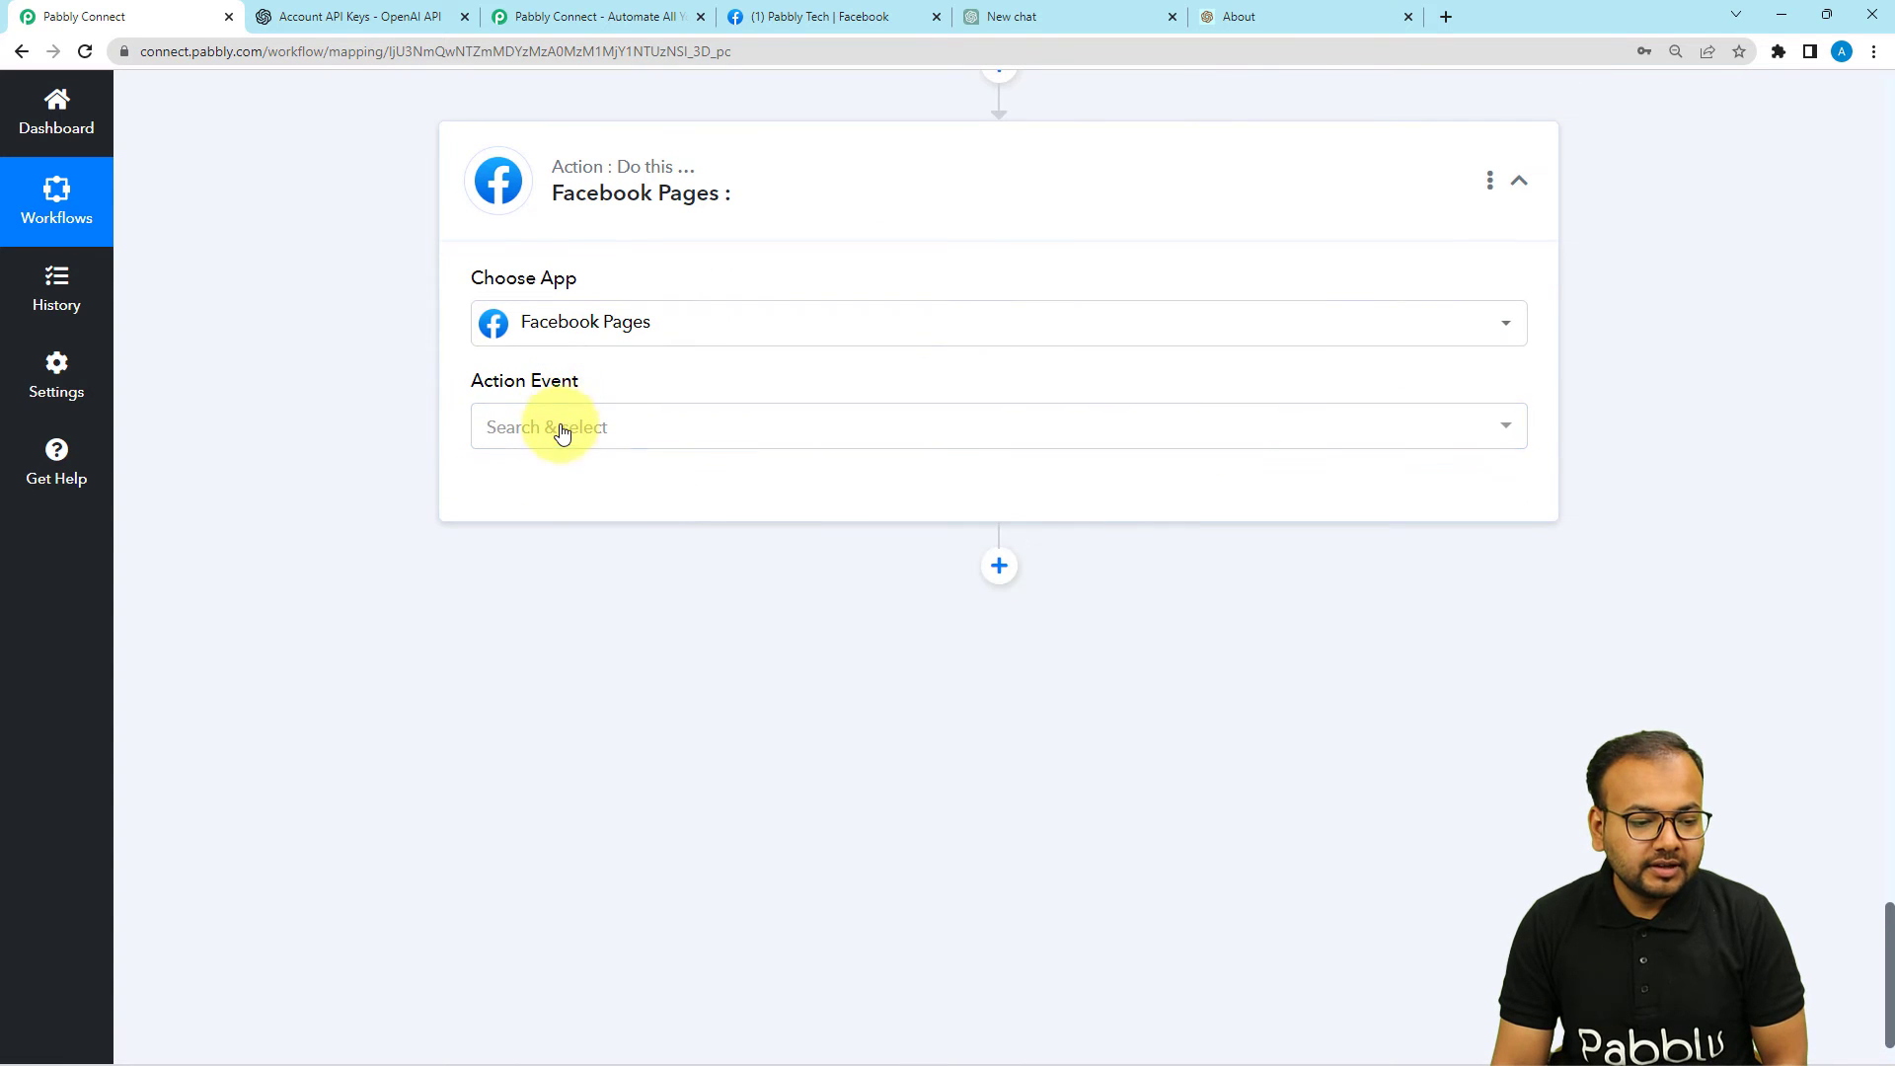
{"action": "left_click", "coordinate": [562, 432]}
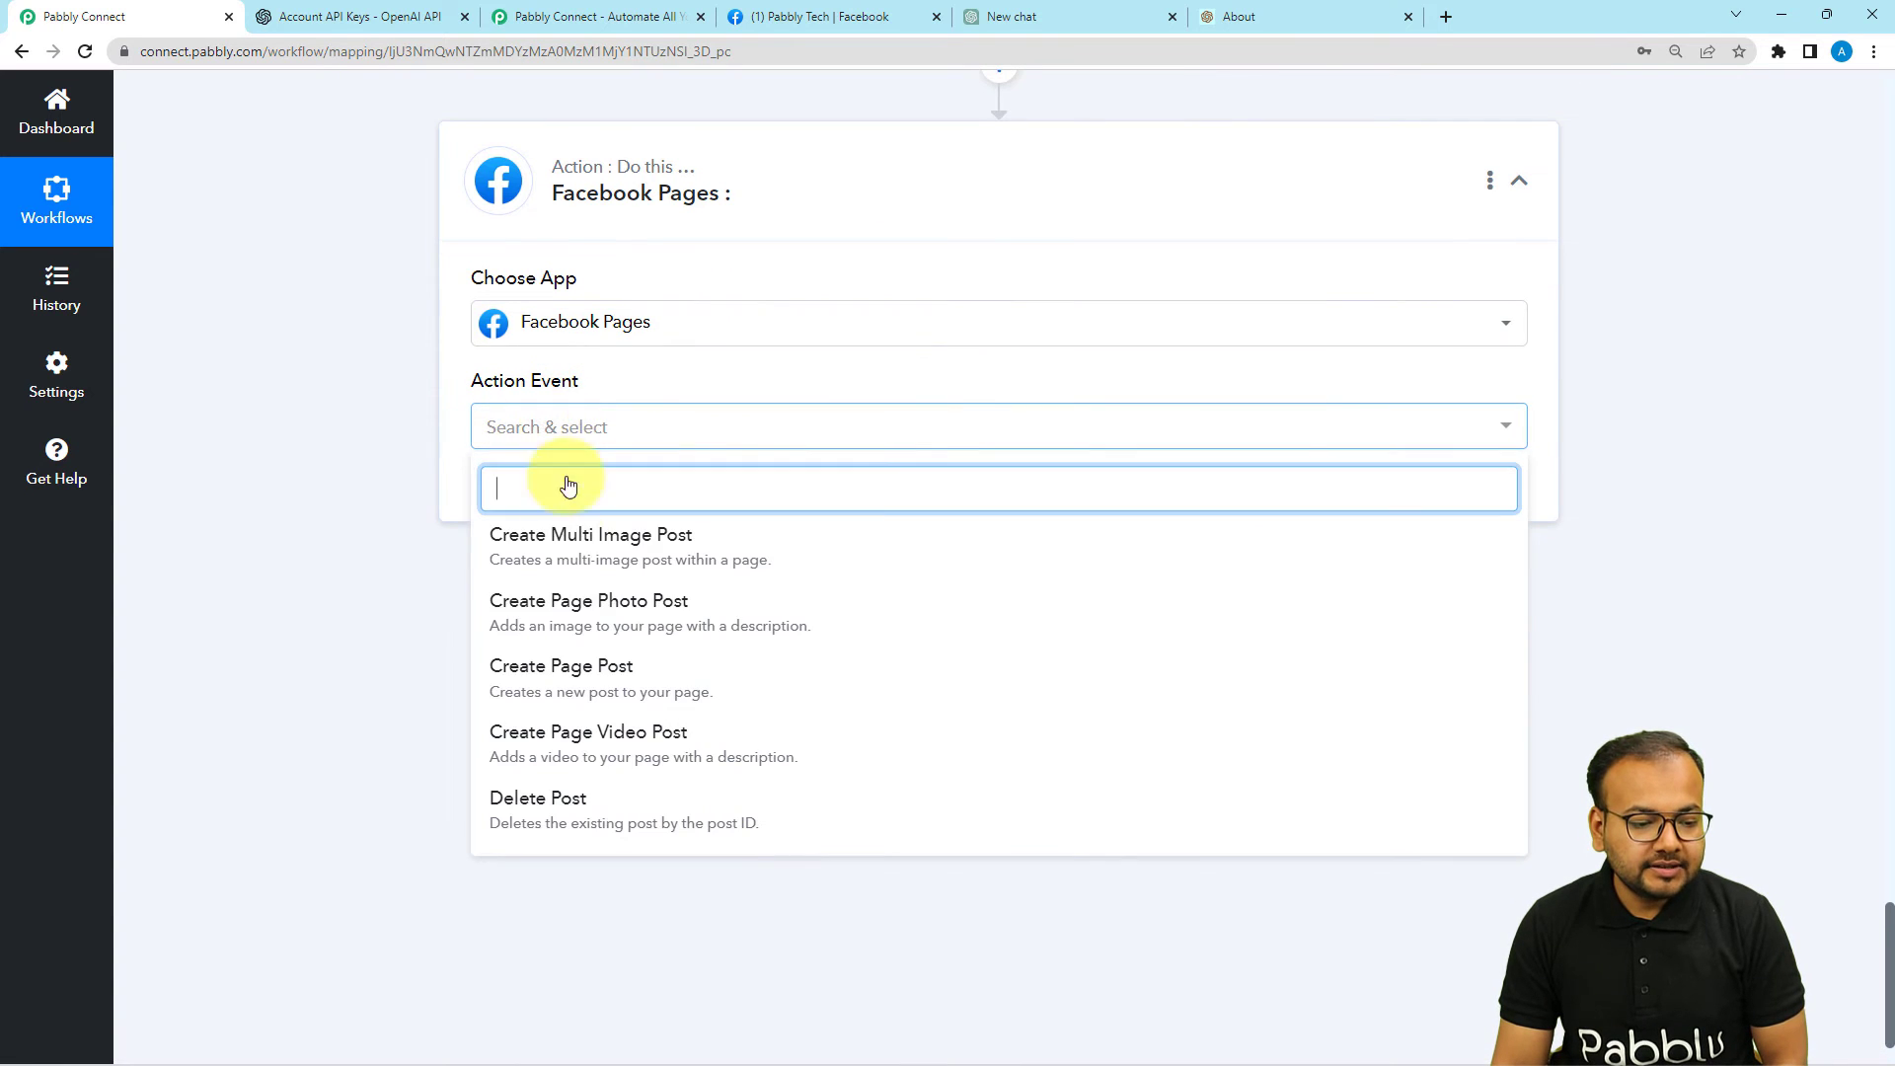
{"action": "left_click", "coordinate": [548, 675]}
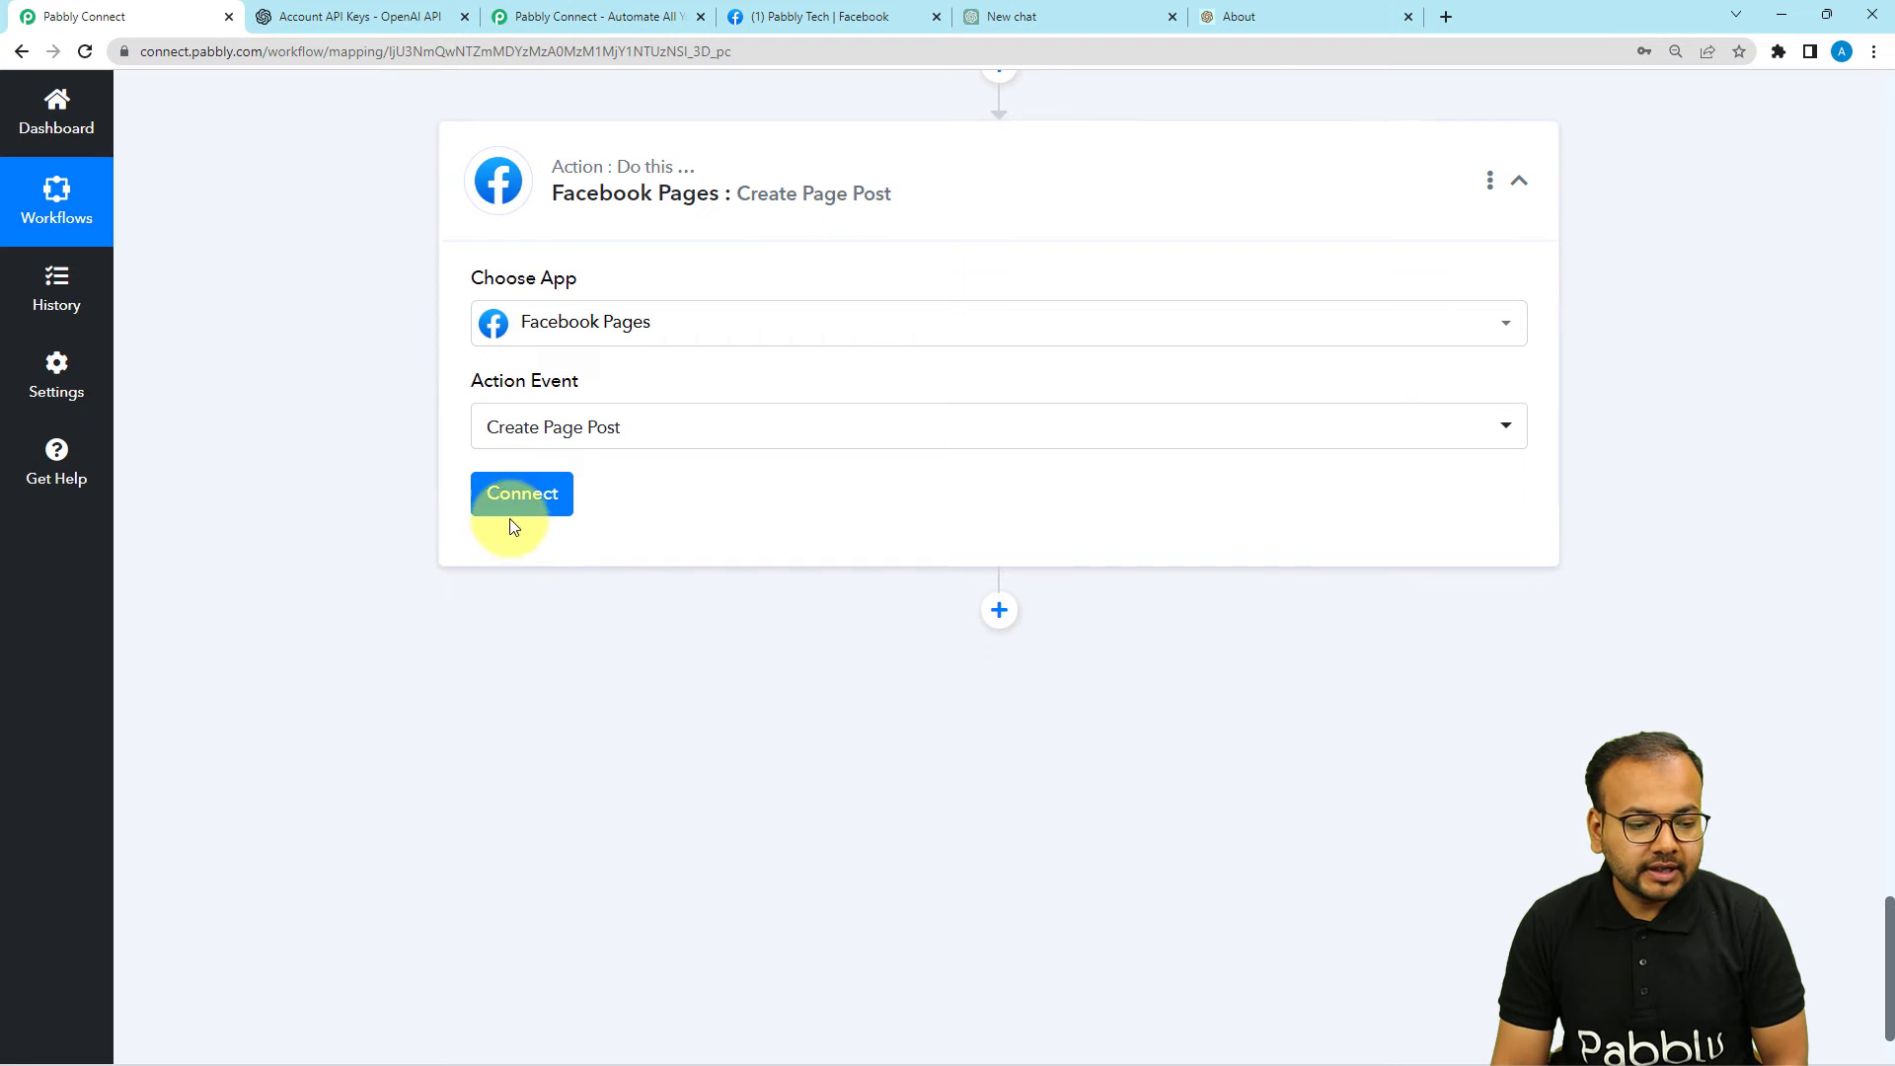
- Add a new Facebook Pages connection and authorize it with the previously linked Facebook account
{"action": "left_click", "coordinate": [515, 499]}
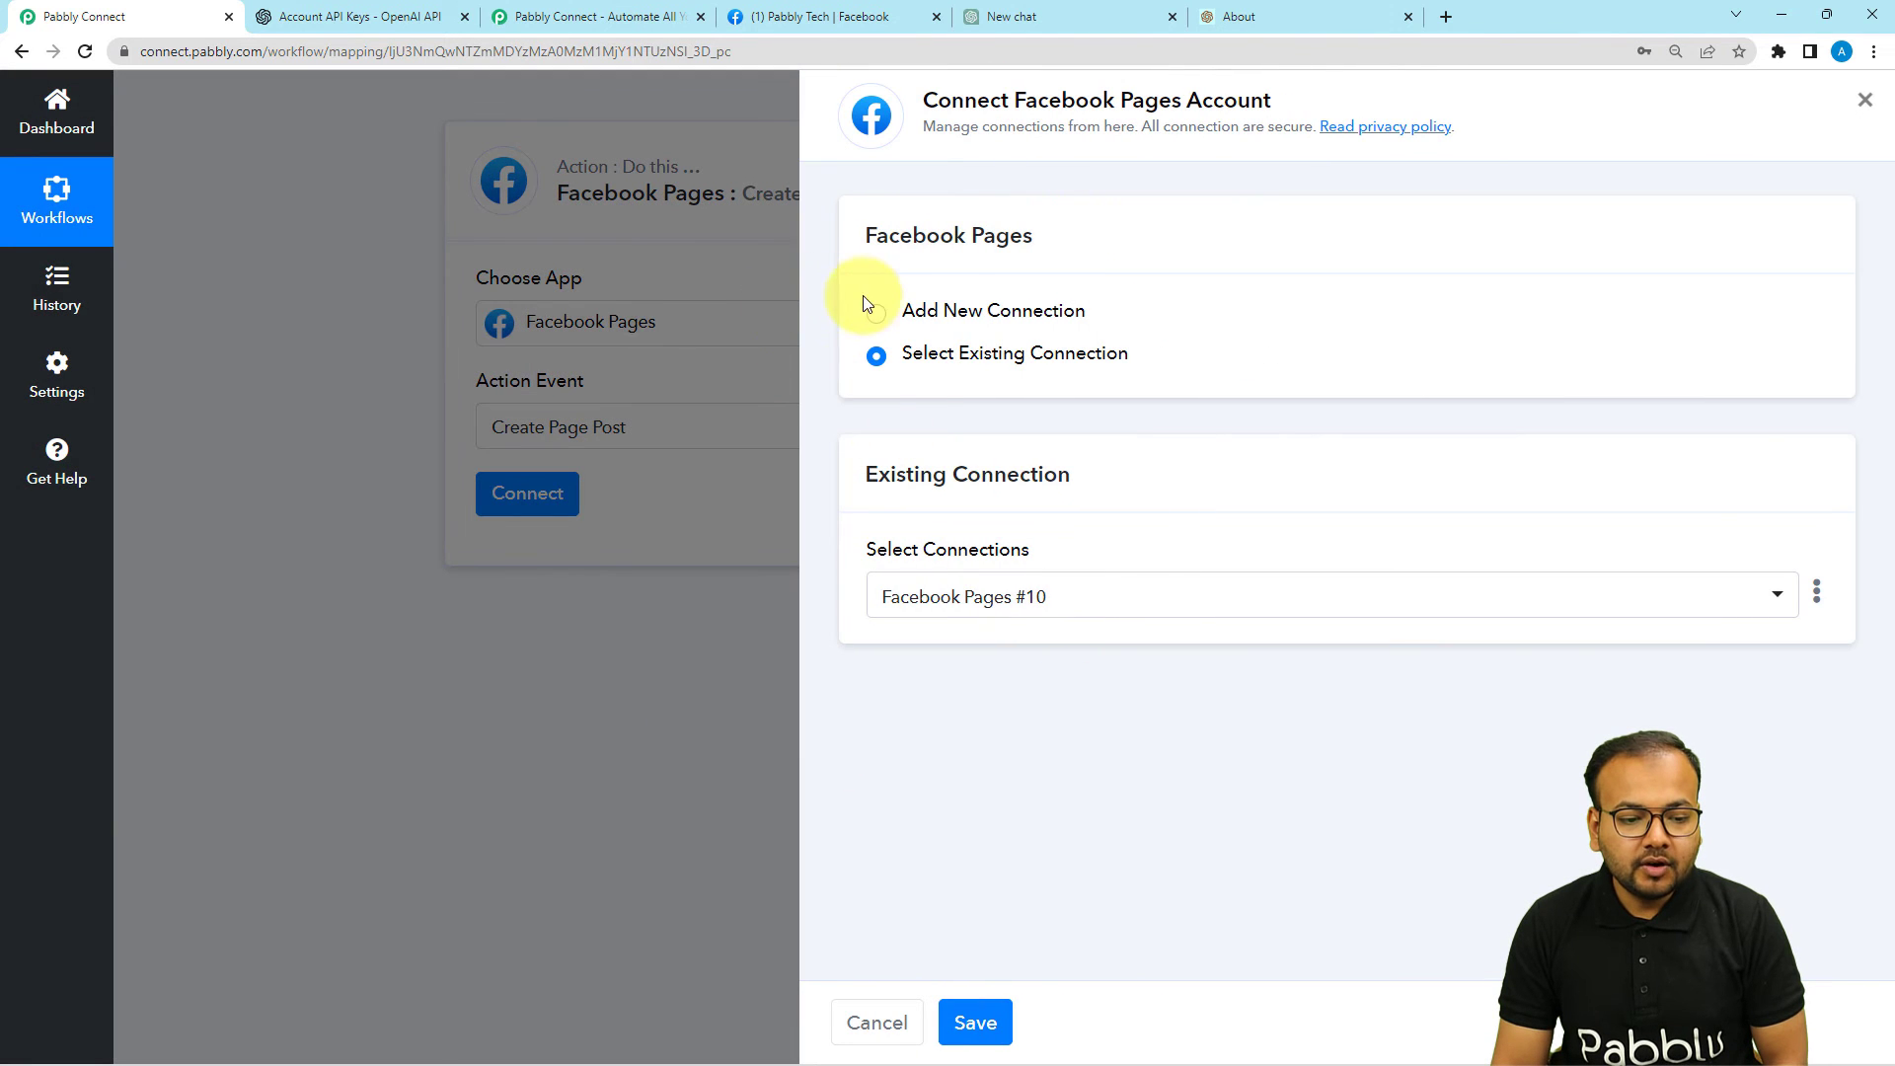
{"action": "left_click", "coordinate": [878, 316]}
{"action": "left_click", "coordinate": [942, 584]}
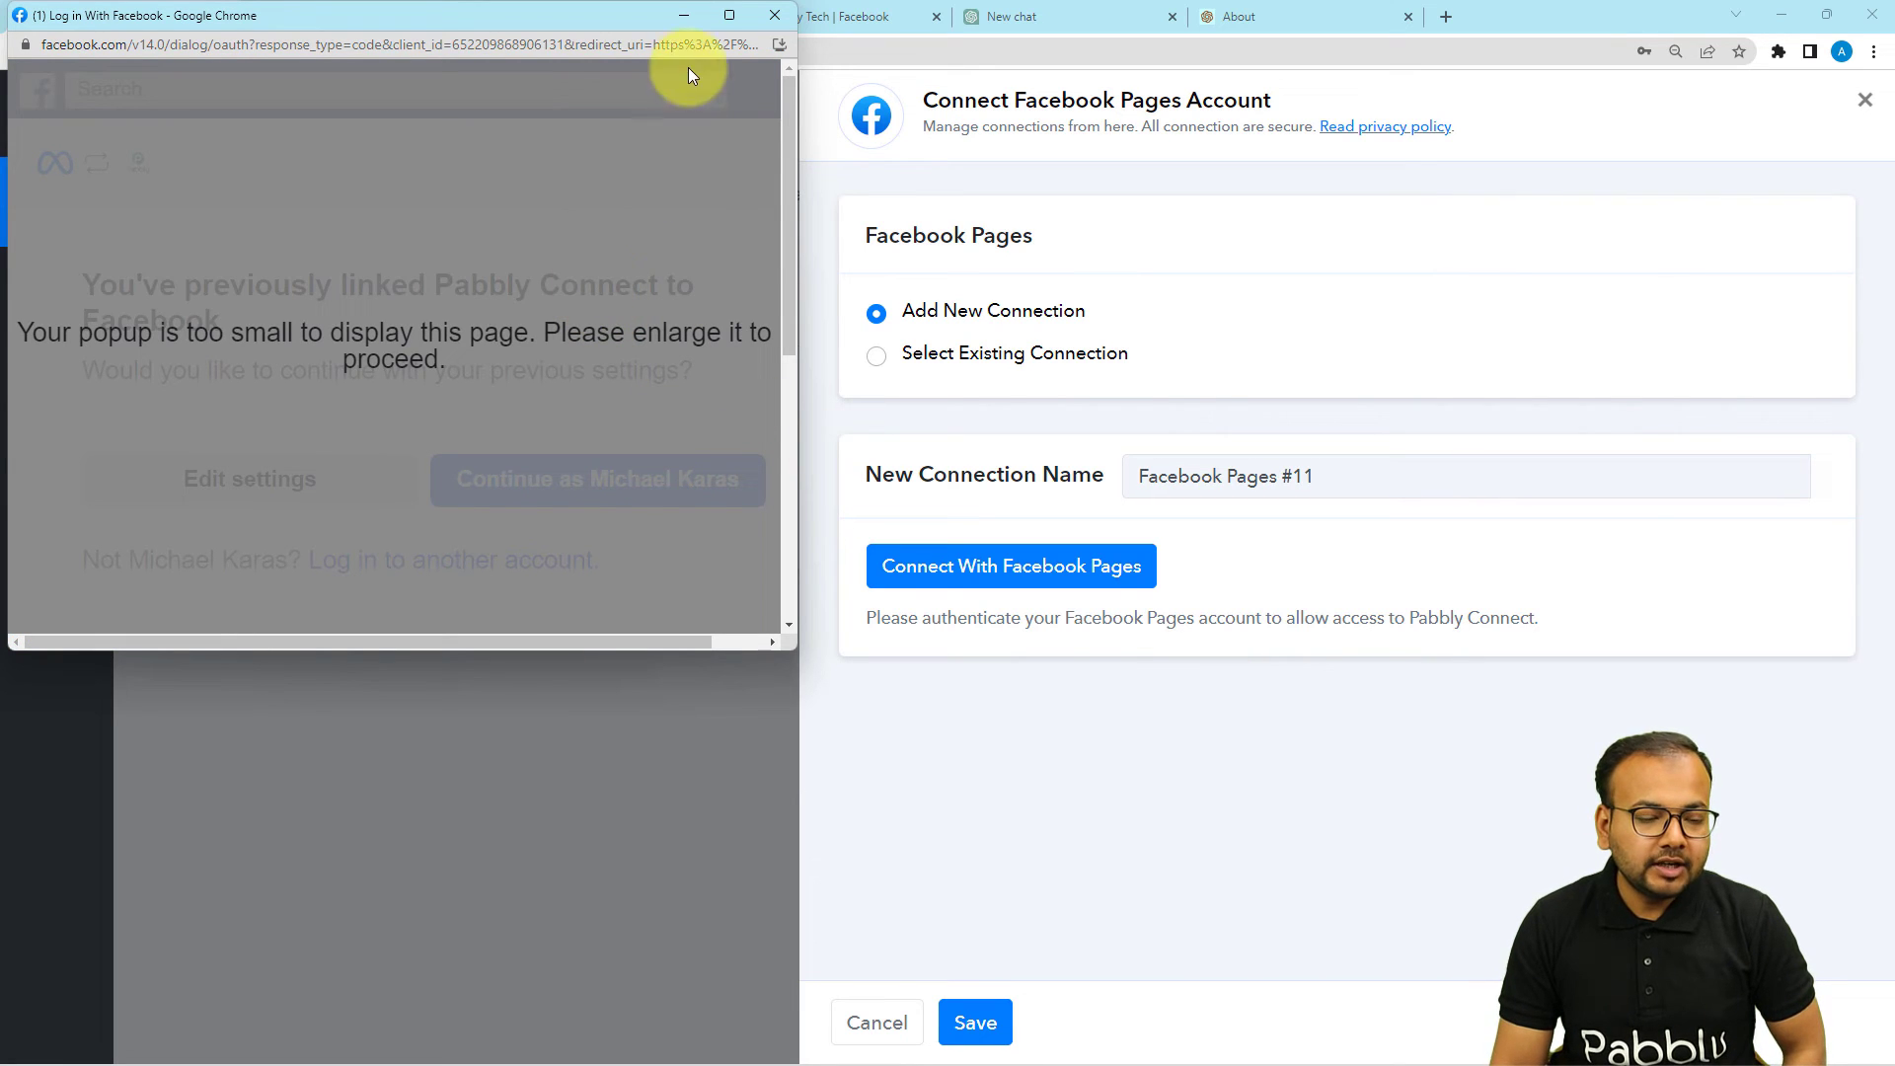
{"action": "left_click", "coordinate": [714, 20]}
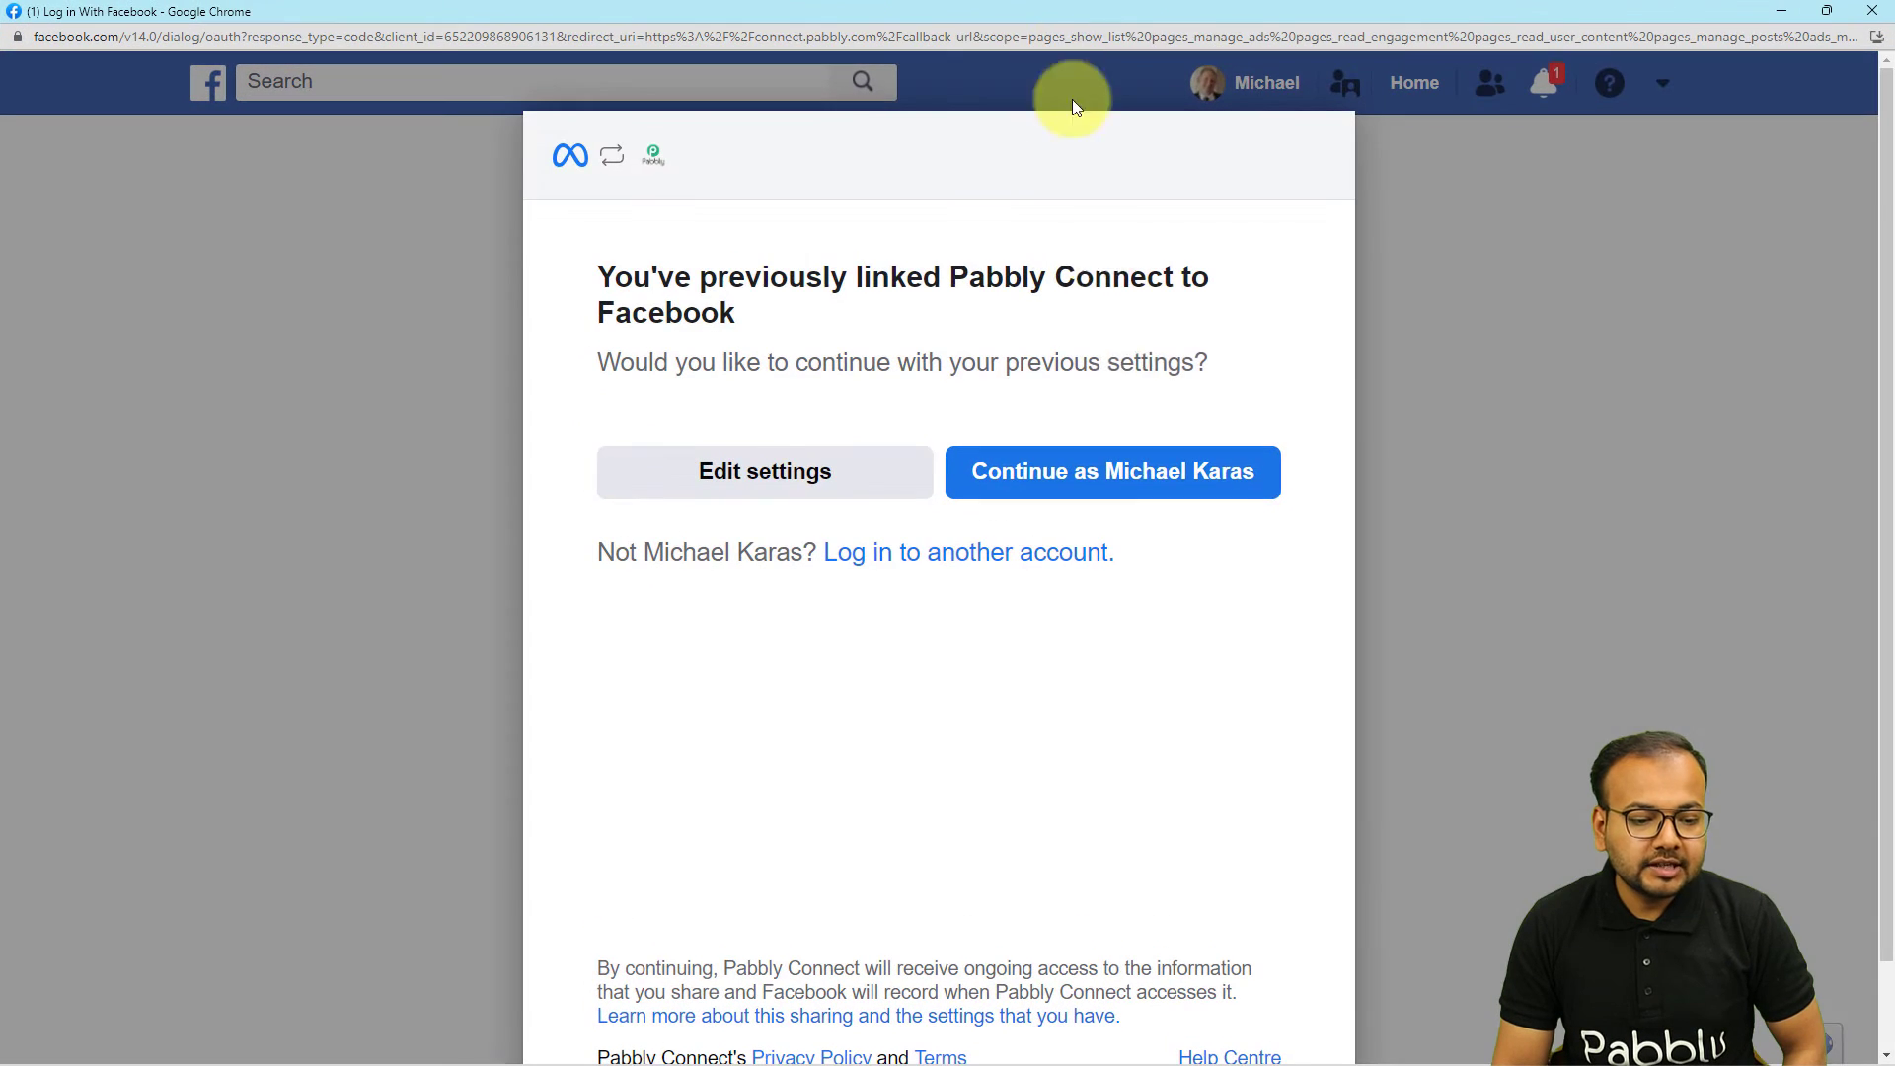
{"action": "left_click", "coordinate": [1150, 486]}
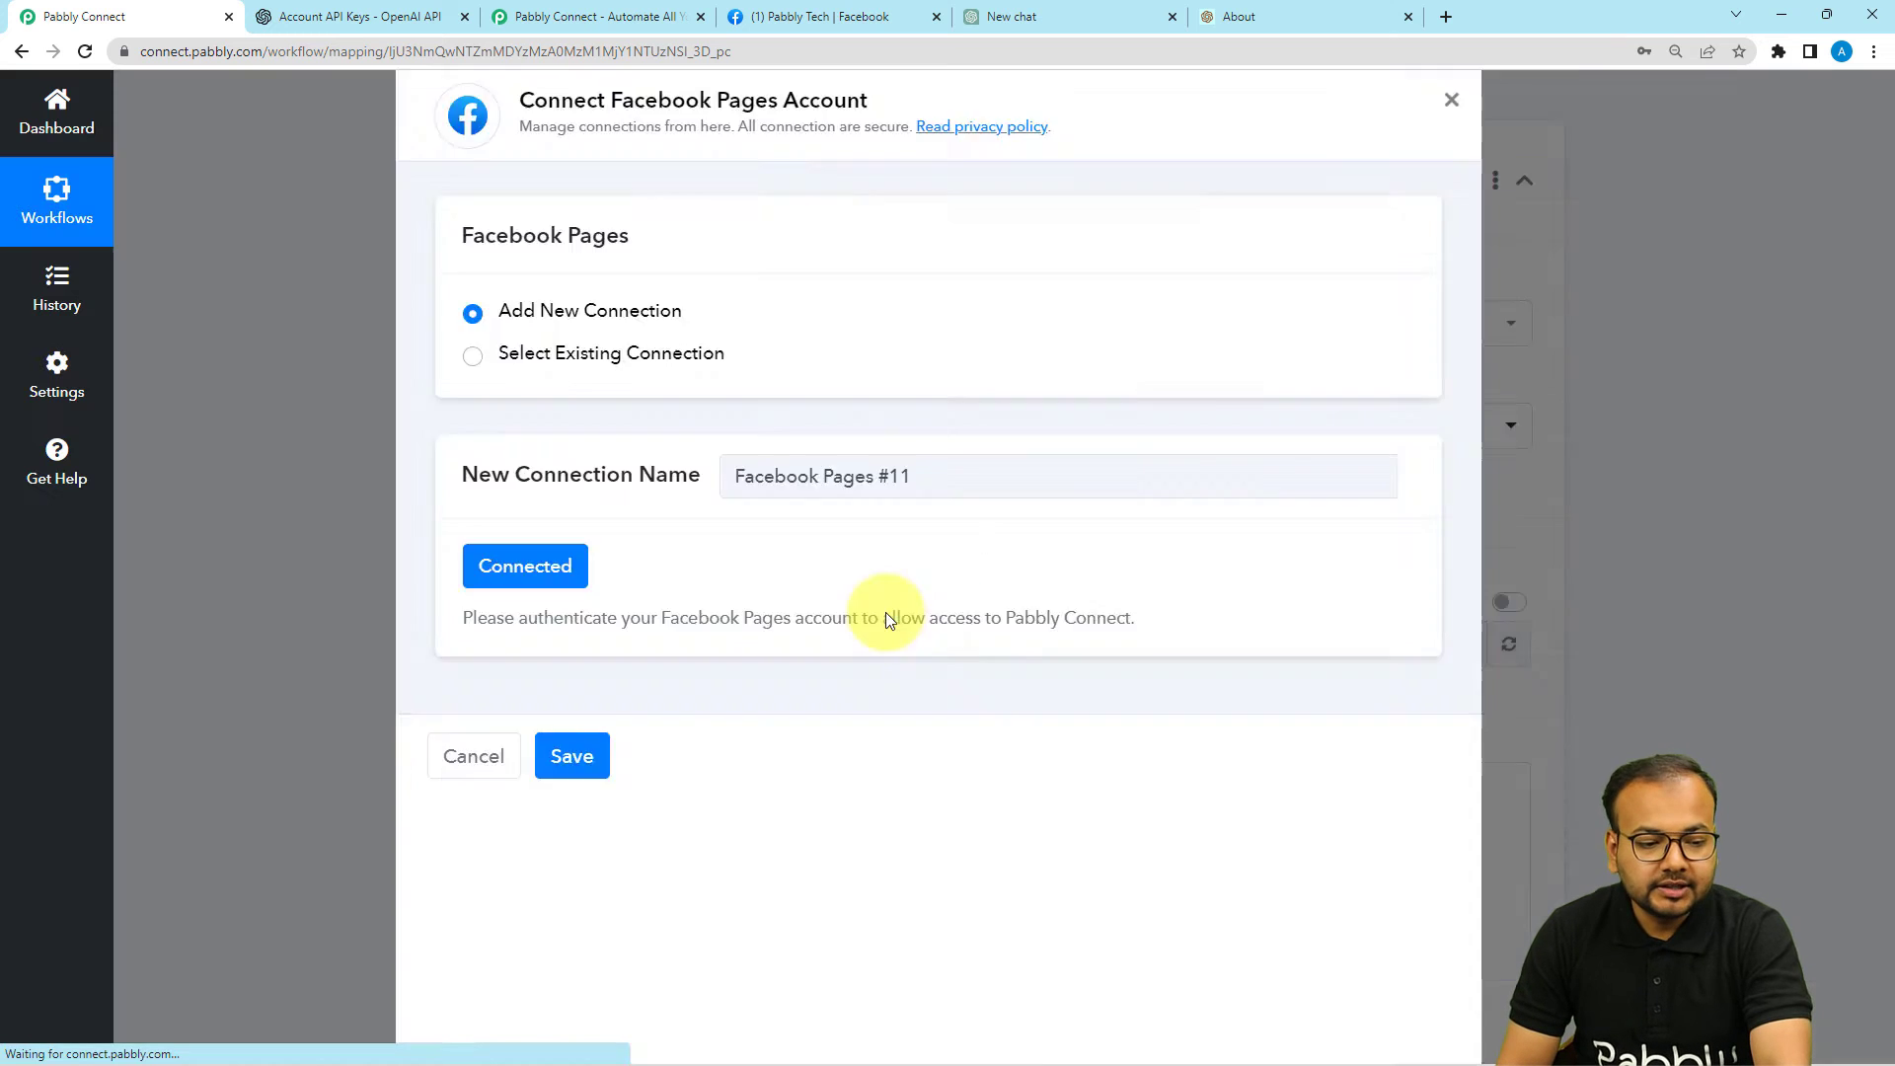
- Check the target page's name on Facebook and select Pabbly Tech as the page for the post
{"action": "scroll", "coordinate": [387, 496], "scroll_direction": "down", "scroll_amount": 4}
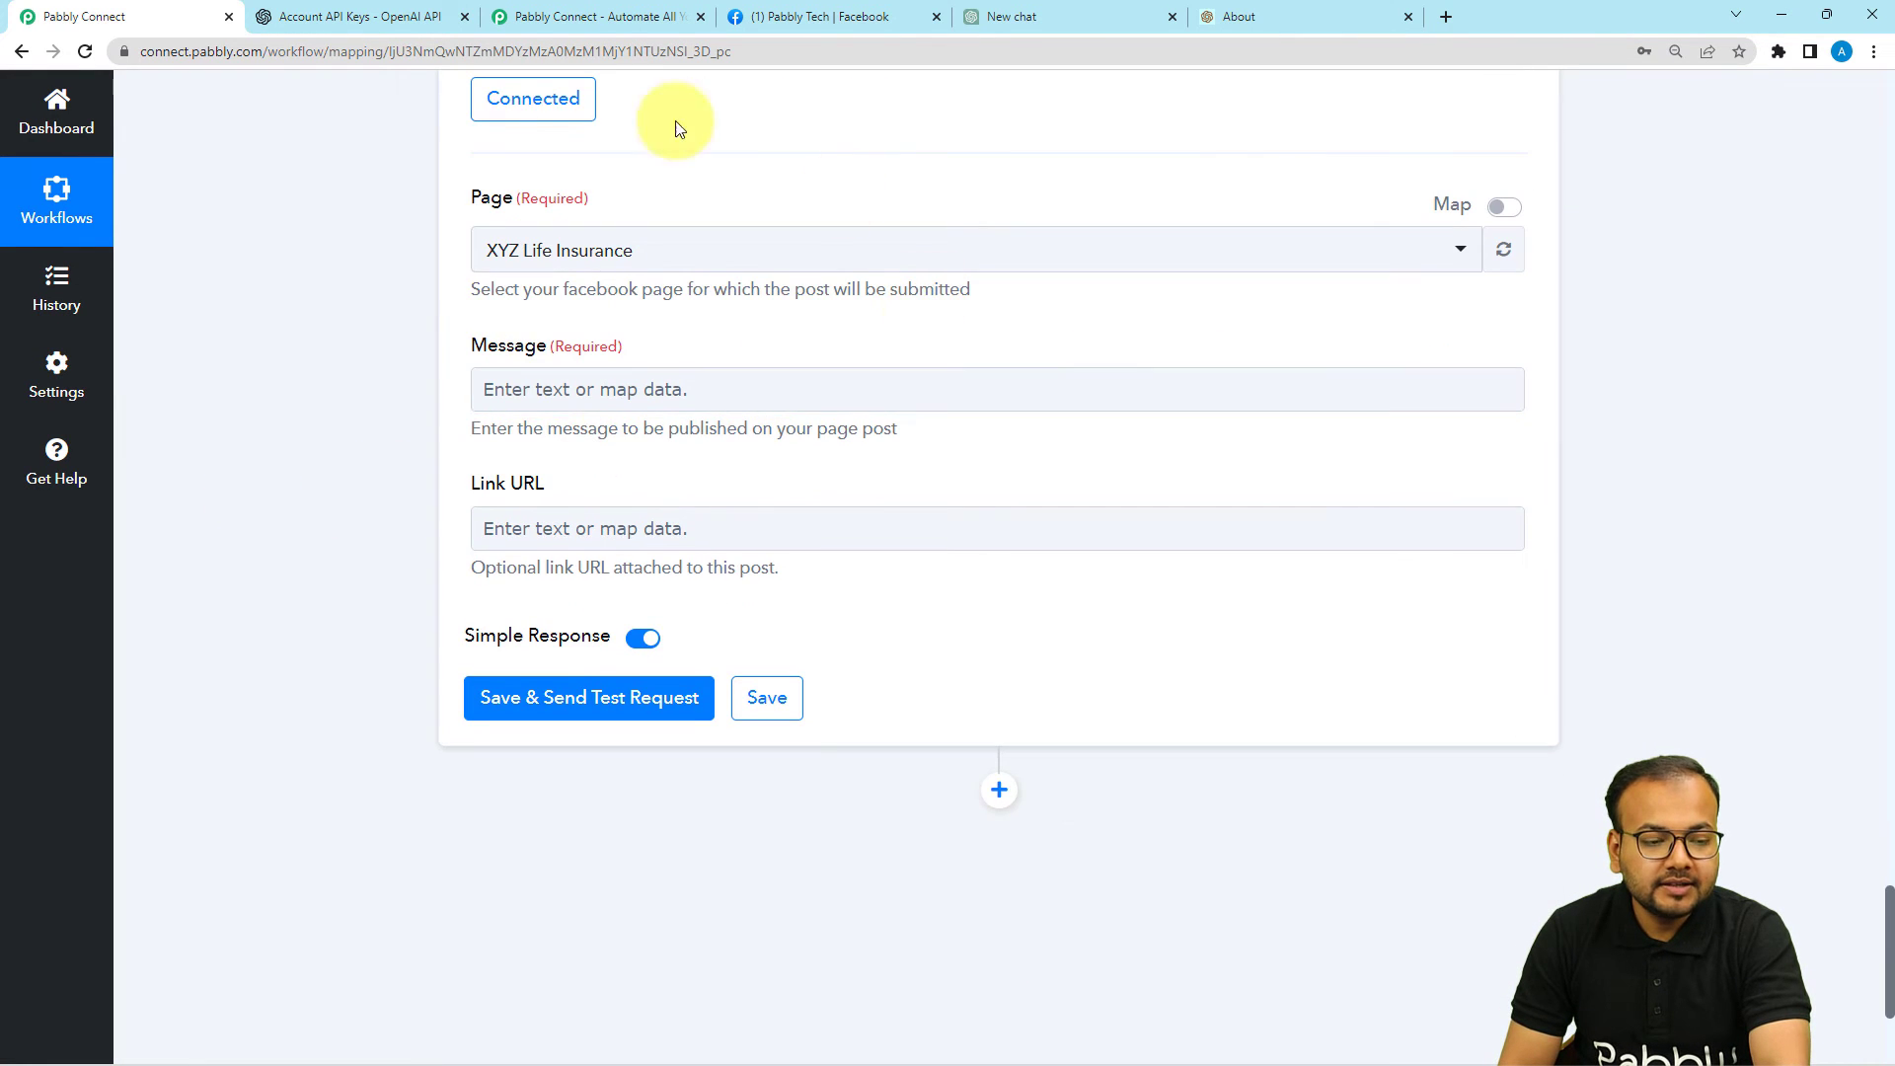
{"action": "left_click", "coordinate": [801, 18]}
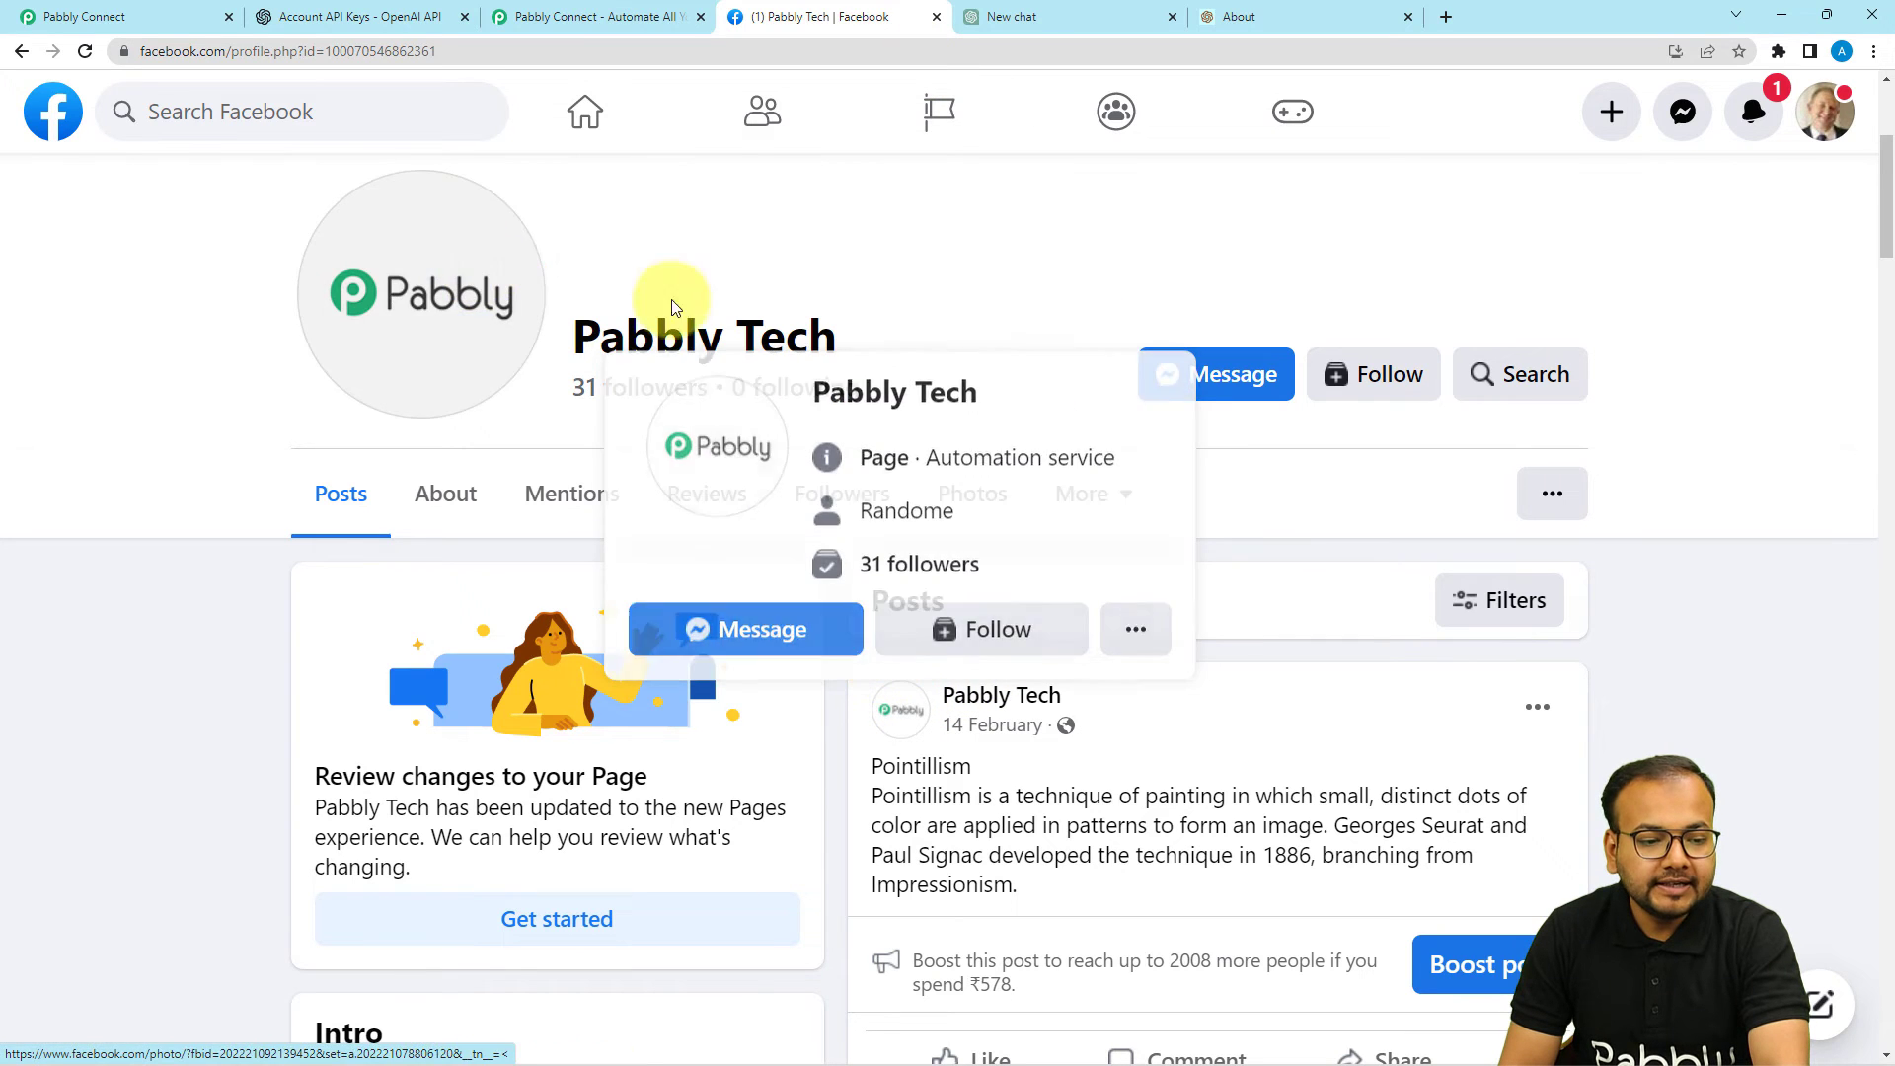
{"action": "left_click", "coordinate": [107, 16]}
{"action": "left_click", "coordinate": [568, 251]}
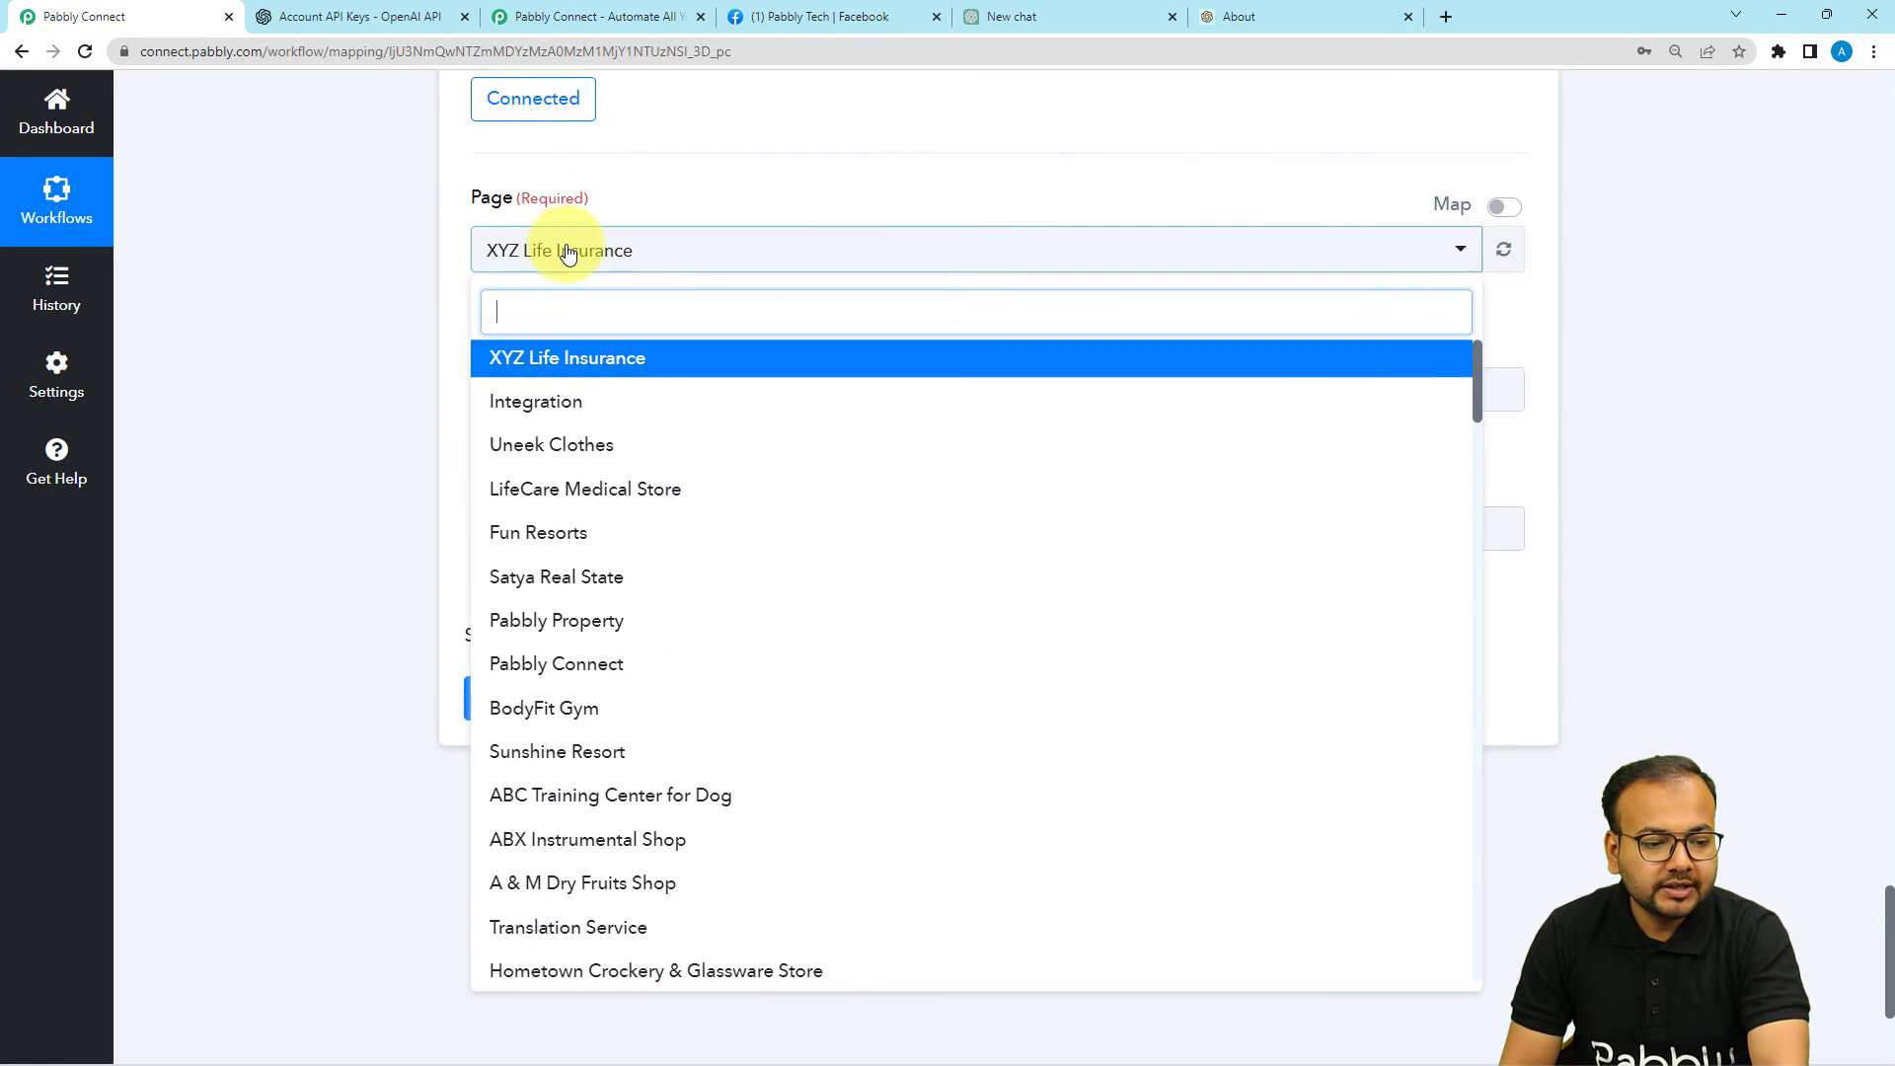
{"action": "type", "text": "pabb"}
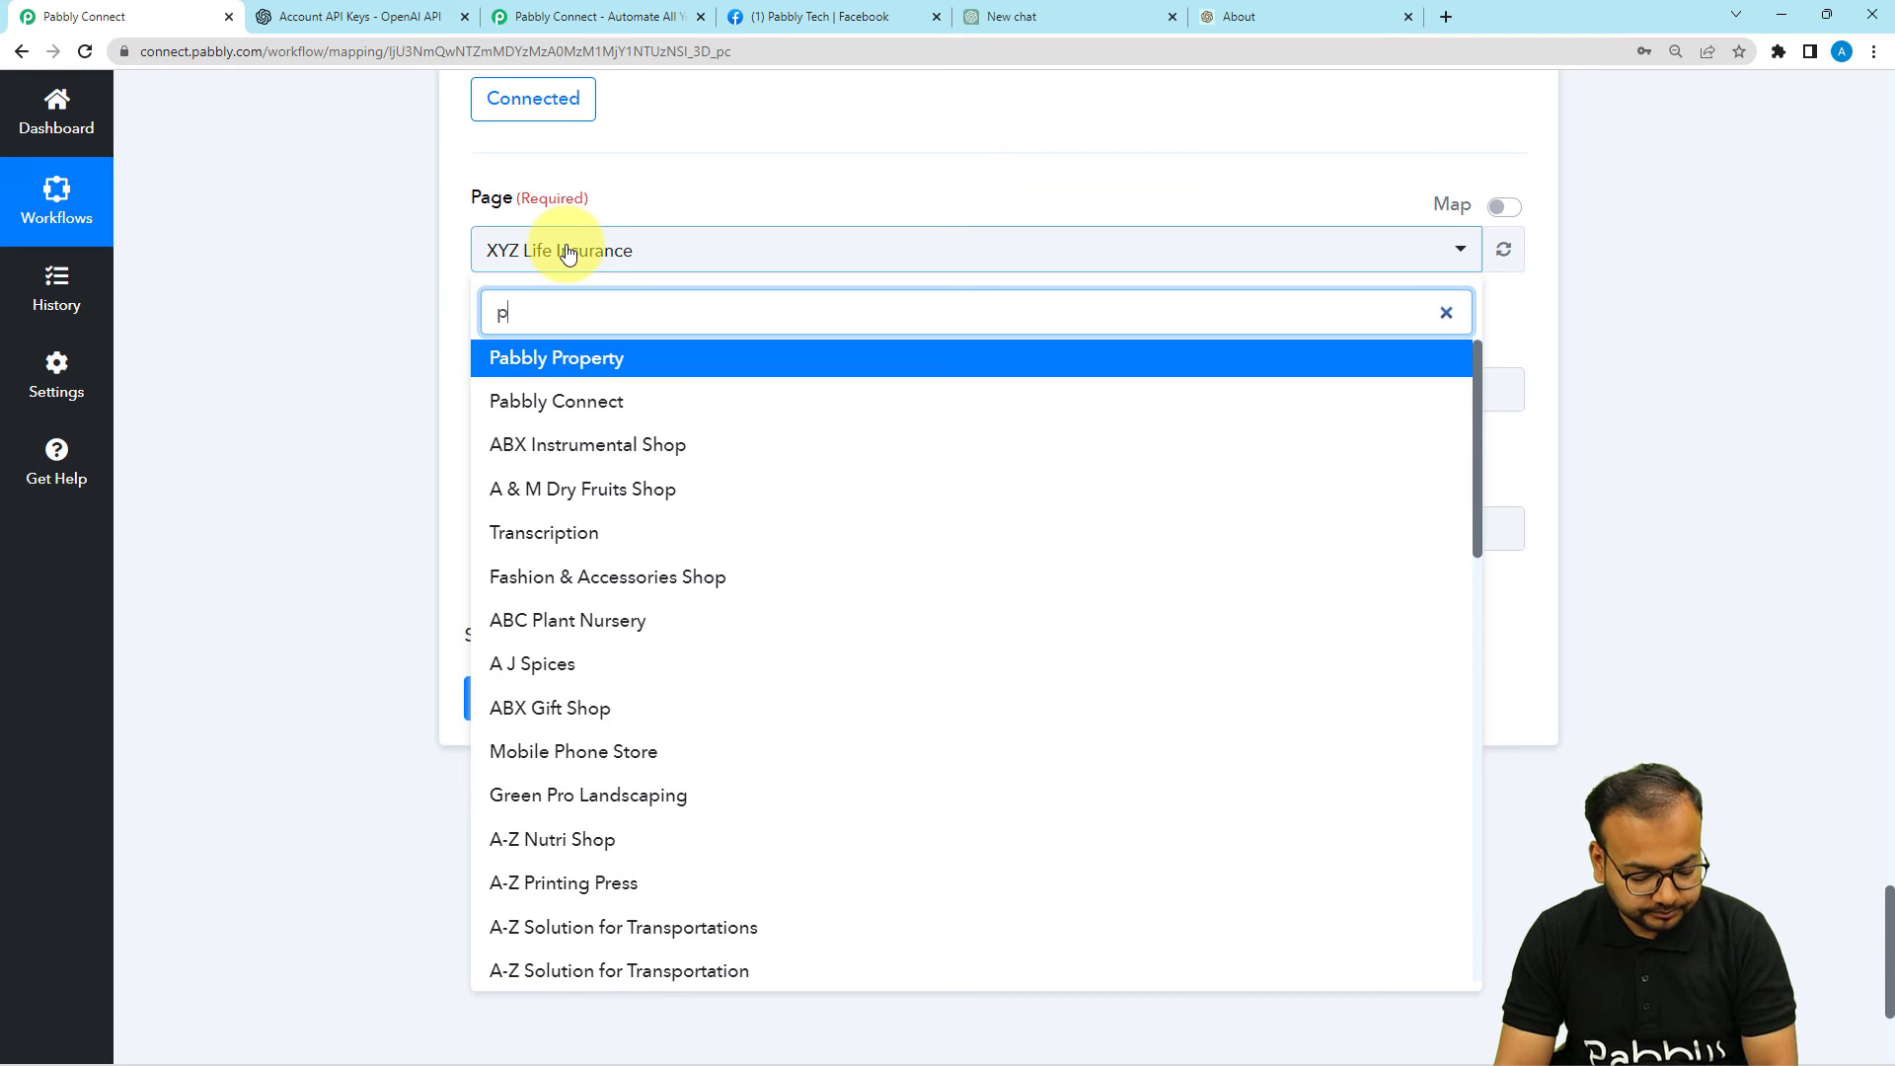
{"action": "left_click", "coordinate": [540, 454]}
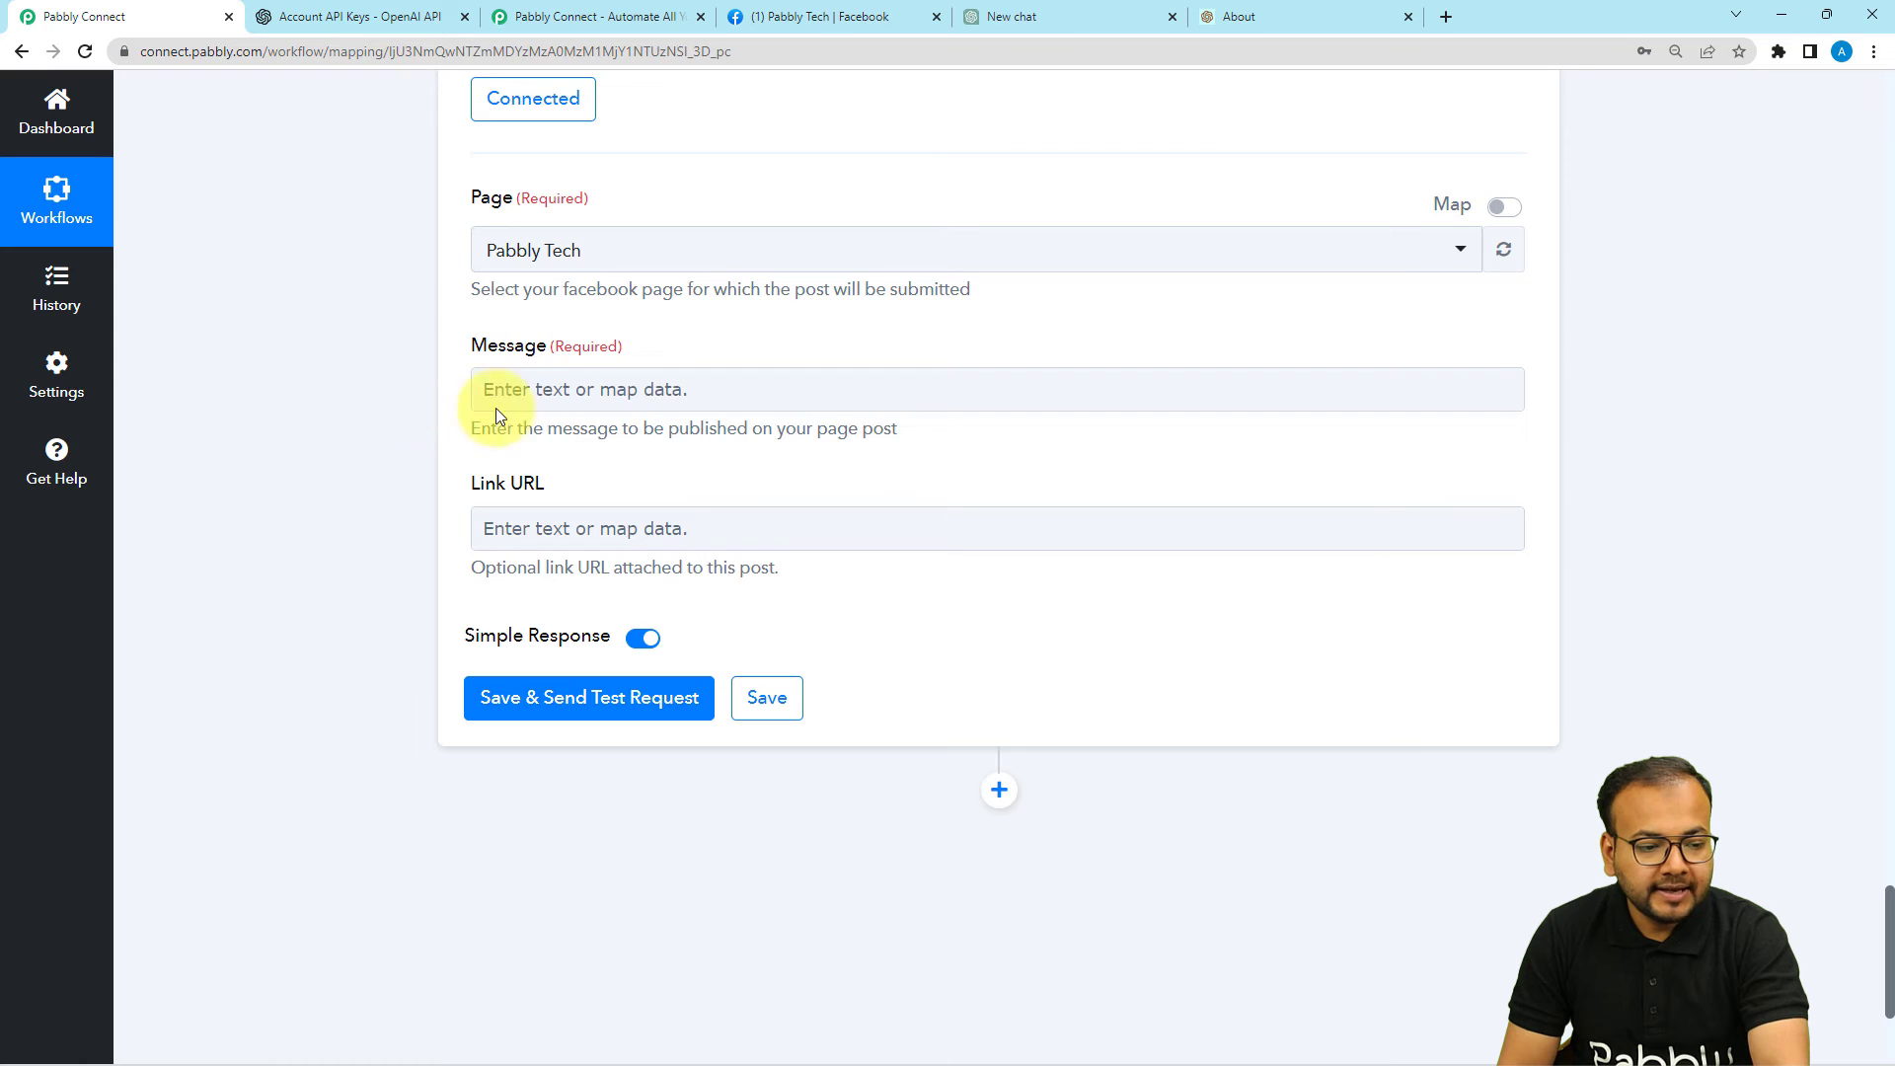
- Map Choices 0 Message Content from the ChatGPT step as the message of the Facebook page post
{"action": "left_click", "coordinate": [571, 391]}
{"action": "left_click", "coordinate": [572, 390]}
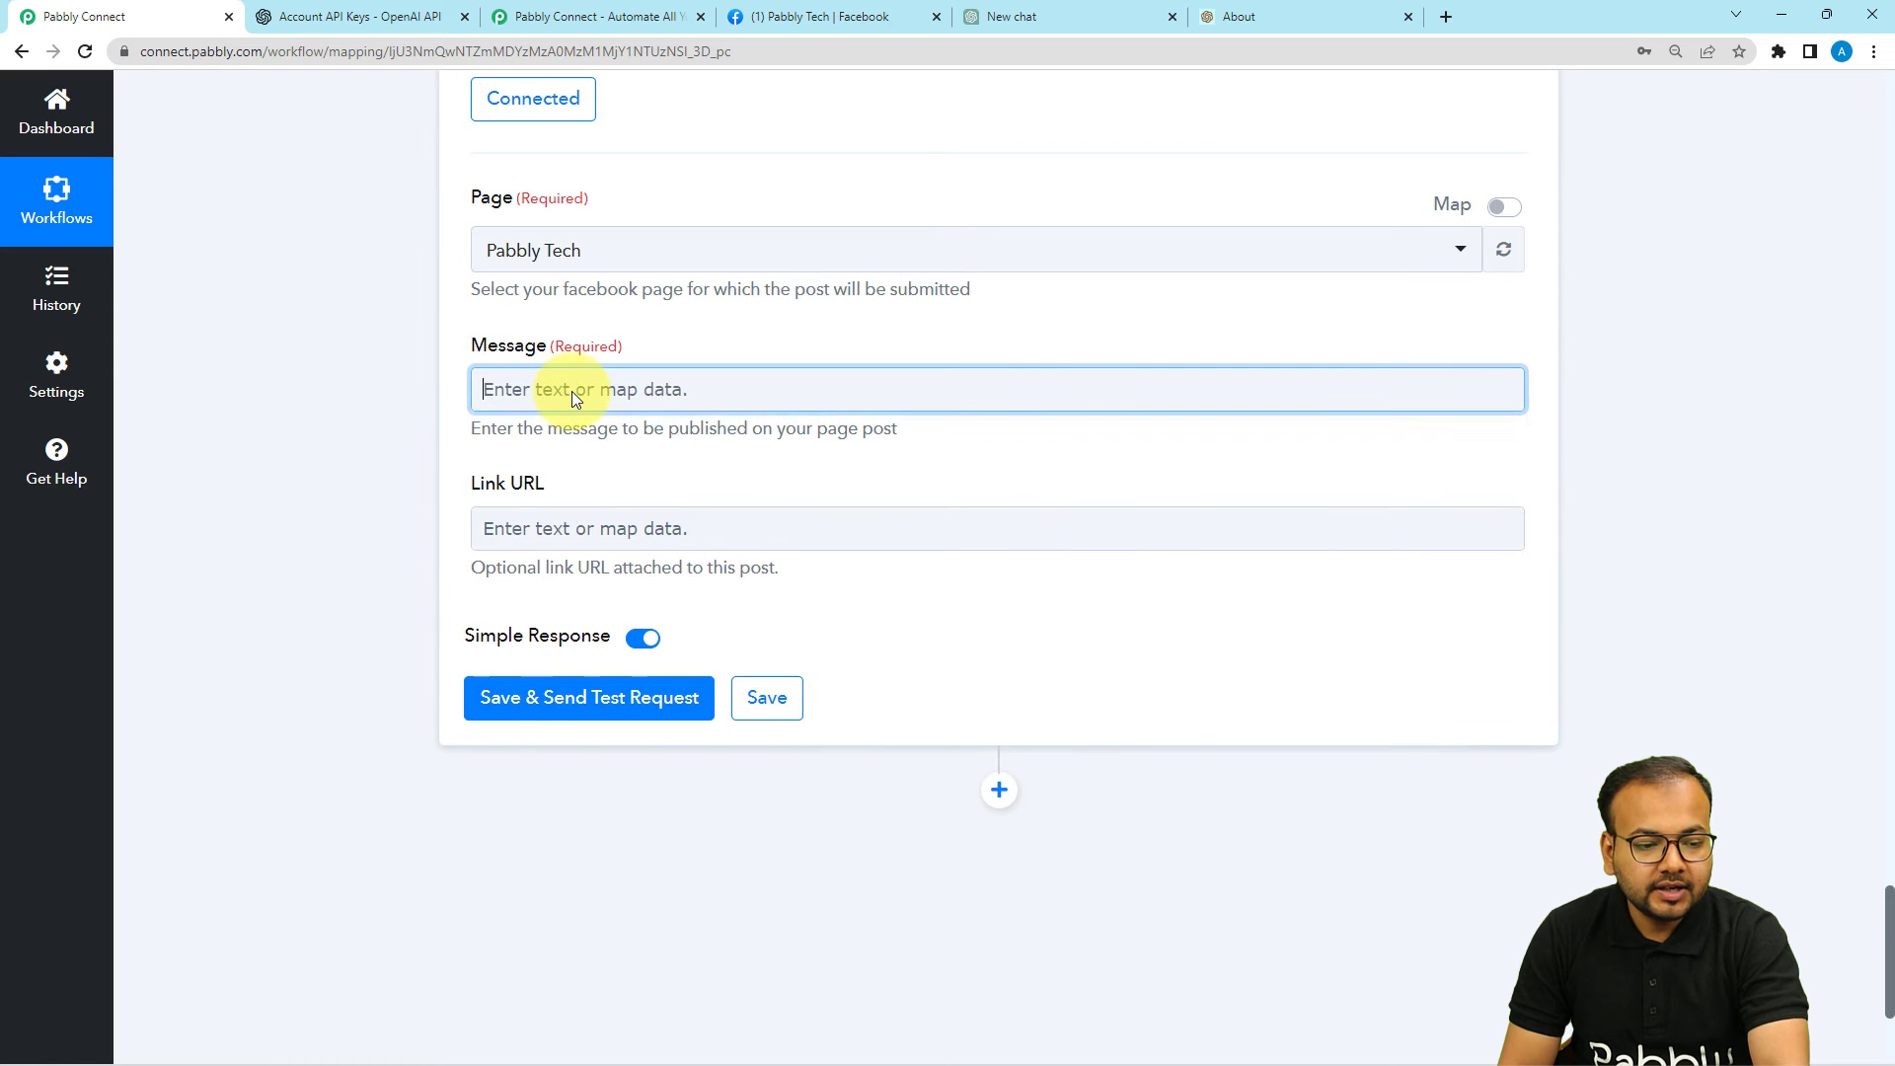
{"action": "left_click", "coordinate": [616, 801]}
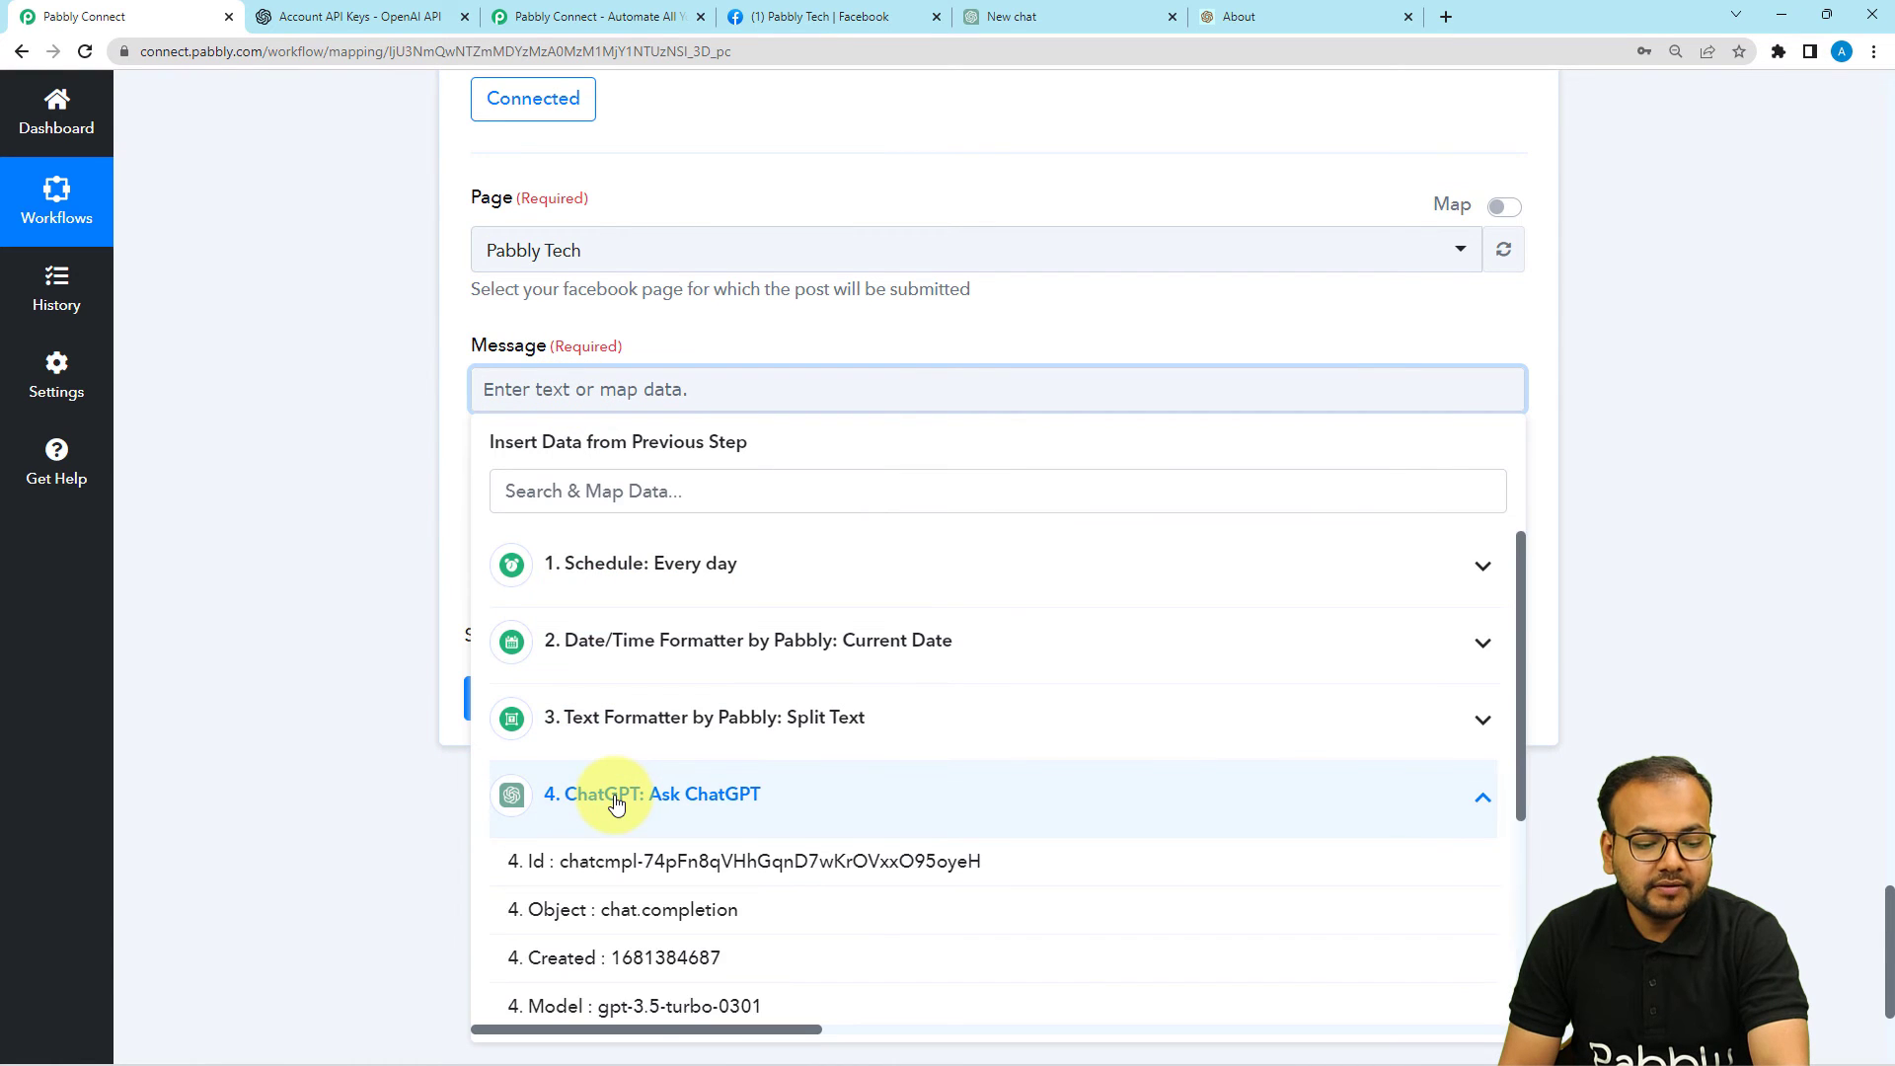
{"action": "scroll", "coordinate": [614, 801], "scroll_direction": "down", "scroll_amount": 4}
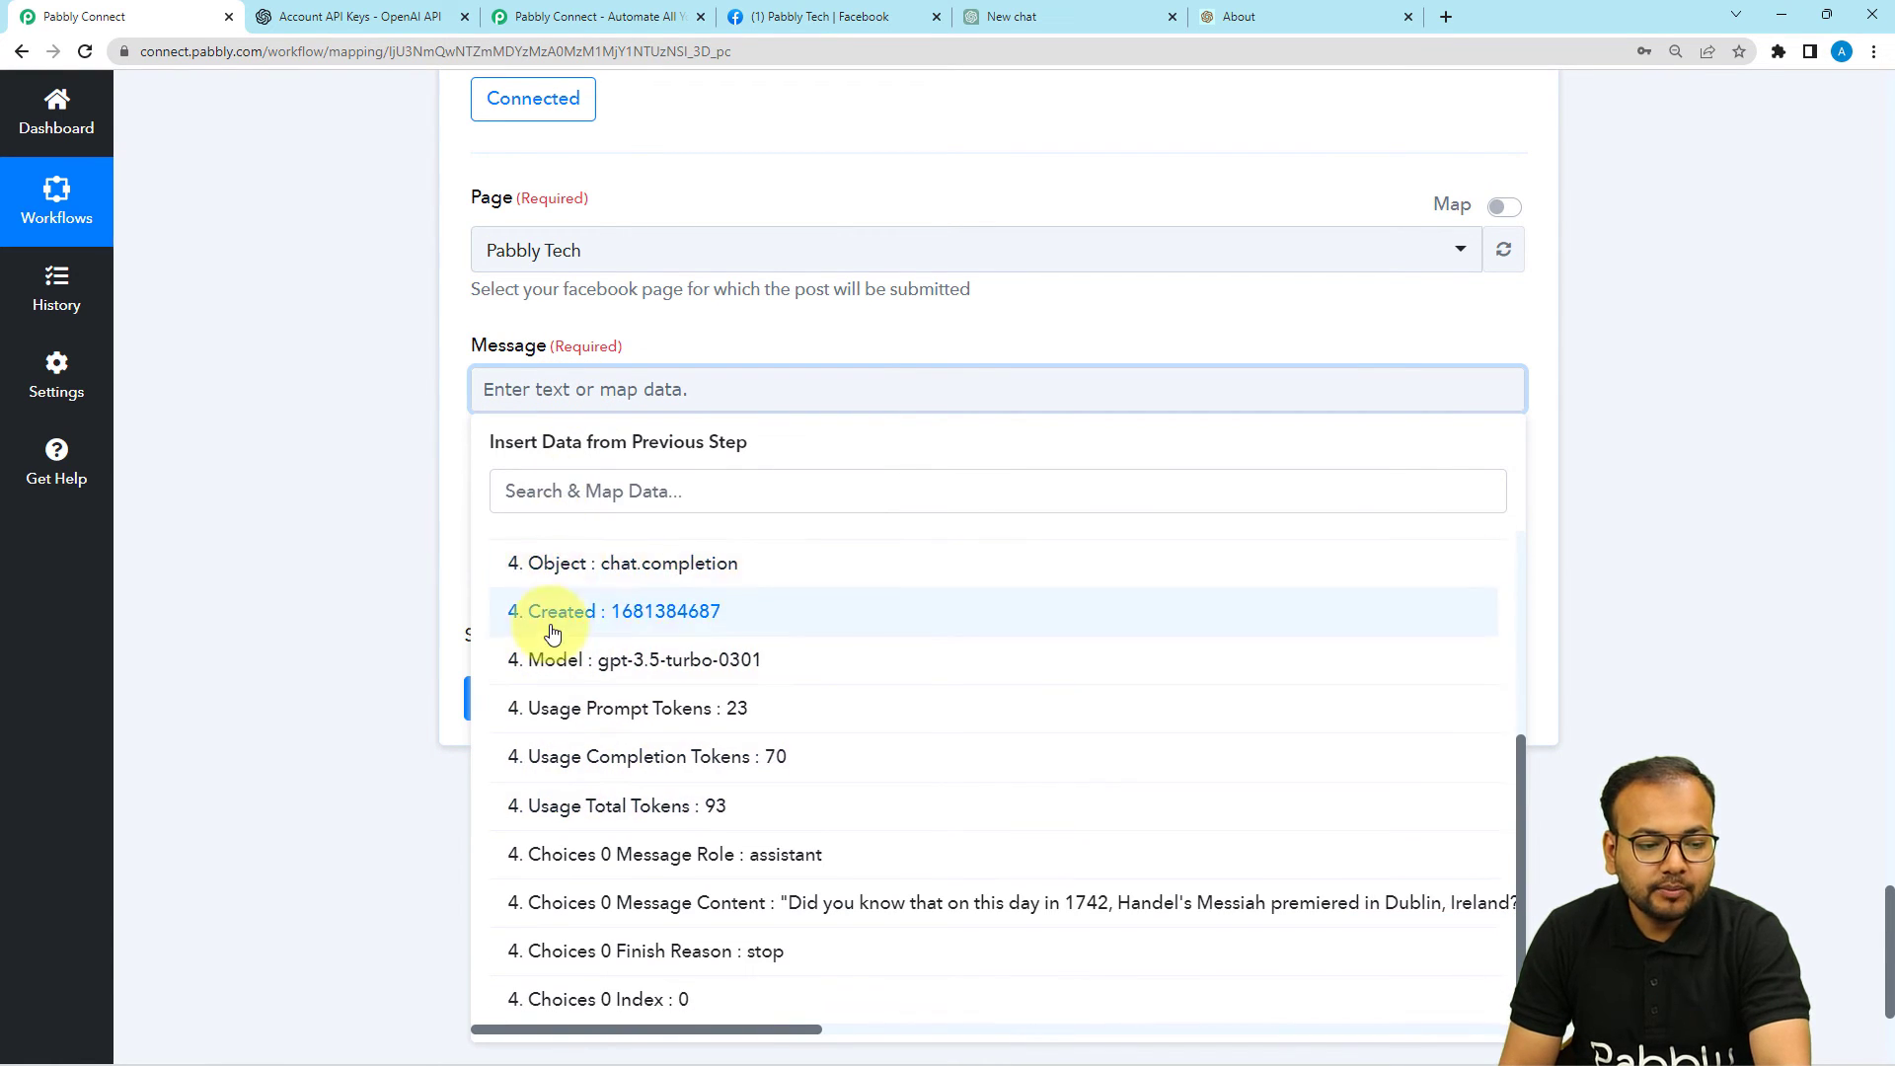
{"action": "scroll", "coordinate": [549, 651], "scroll_direction": "up", "scroll_amount": 3}
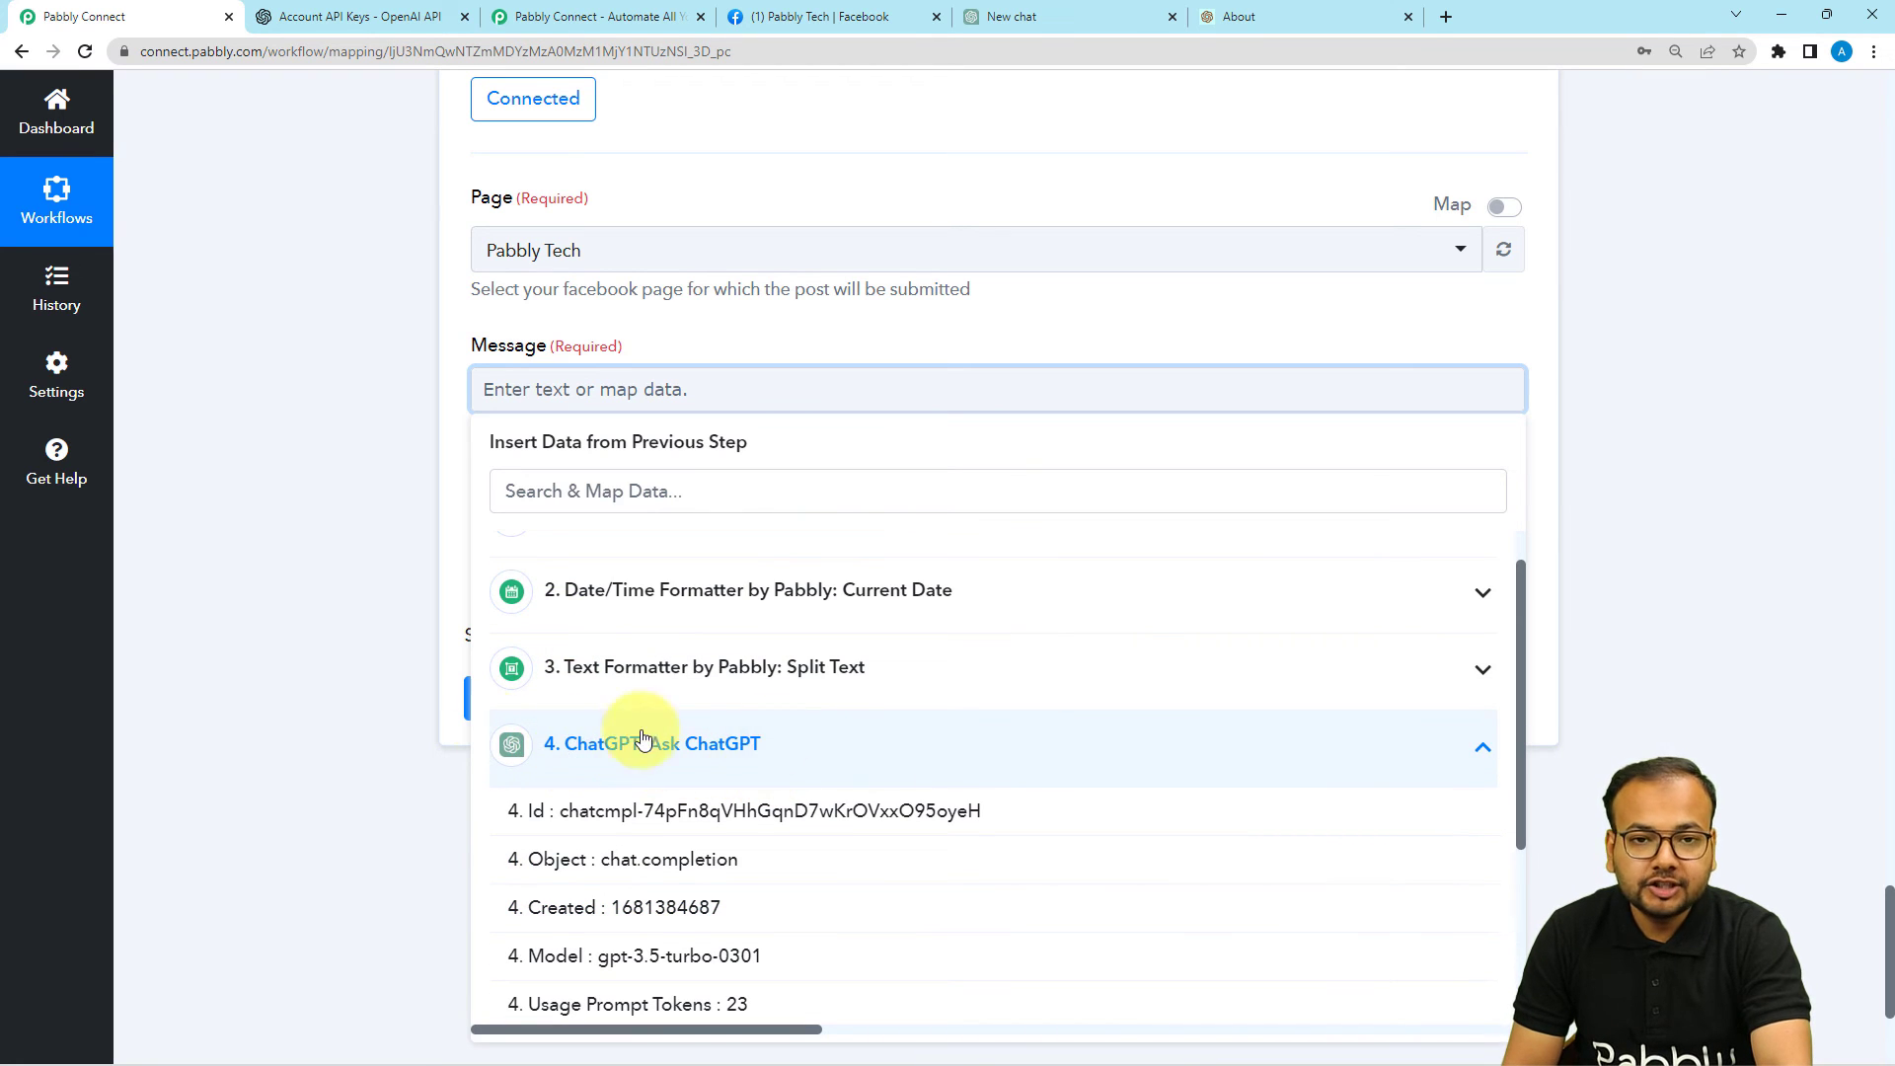
{"action": "scroll", "coordinate": [651, 762], "scroll_direction": "down", "scroll_amount": 3}
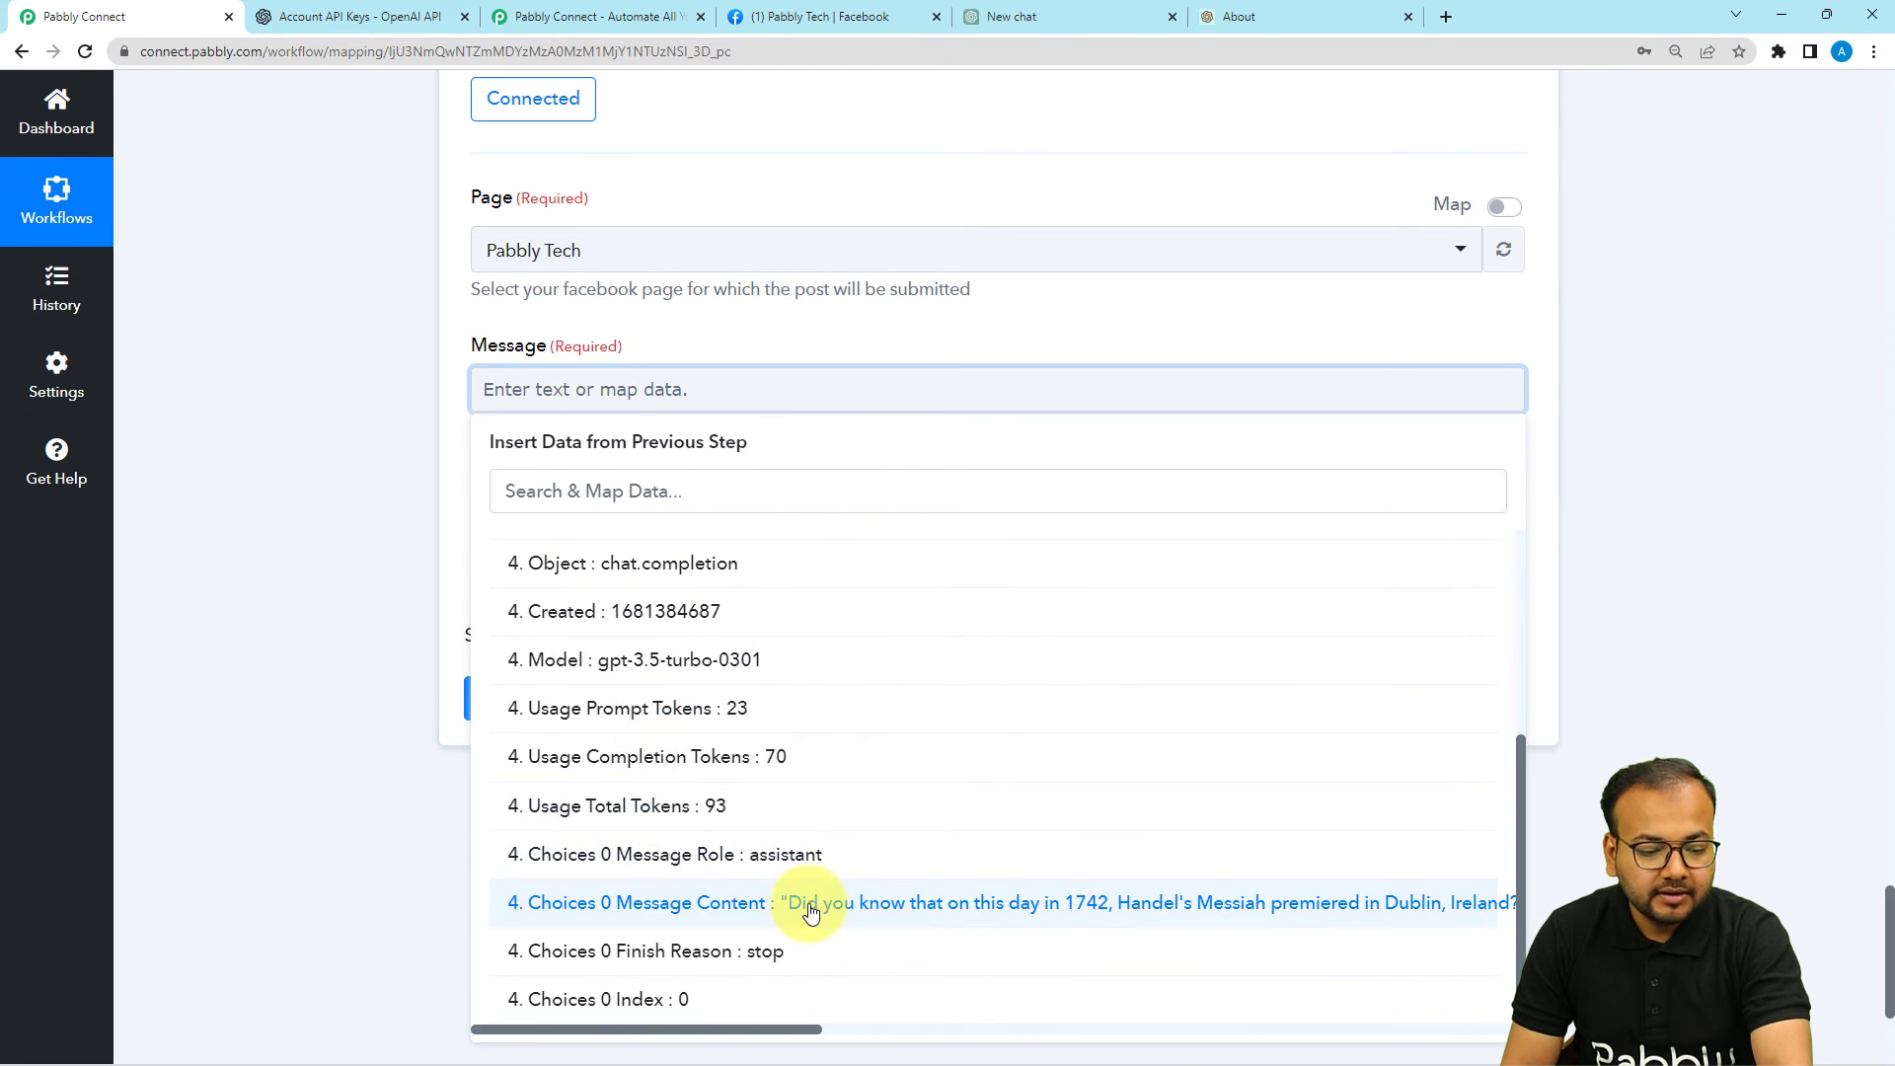
{"action": "left_click", "coordinate": [742, 902]}
{"action": "left_click", "coordinate": [316, 483]}
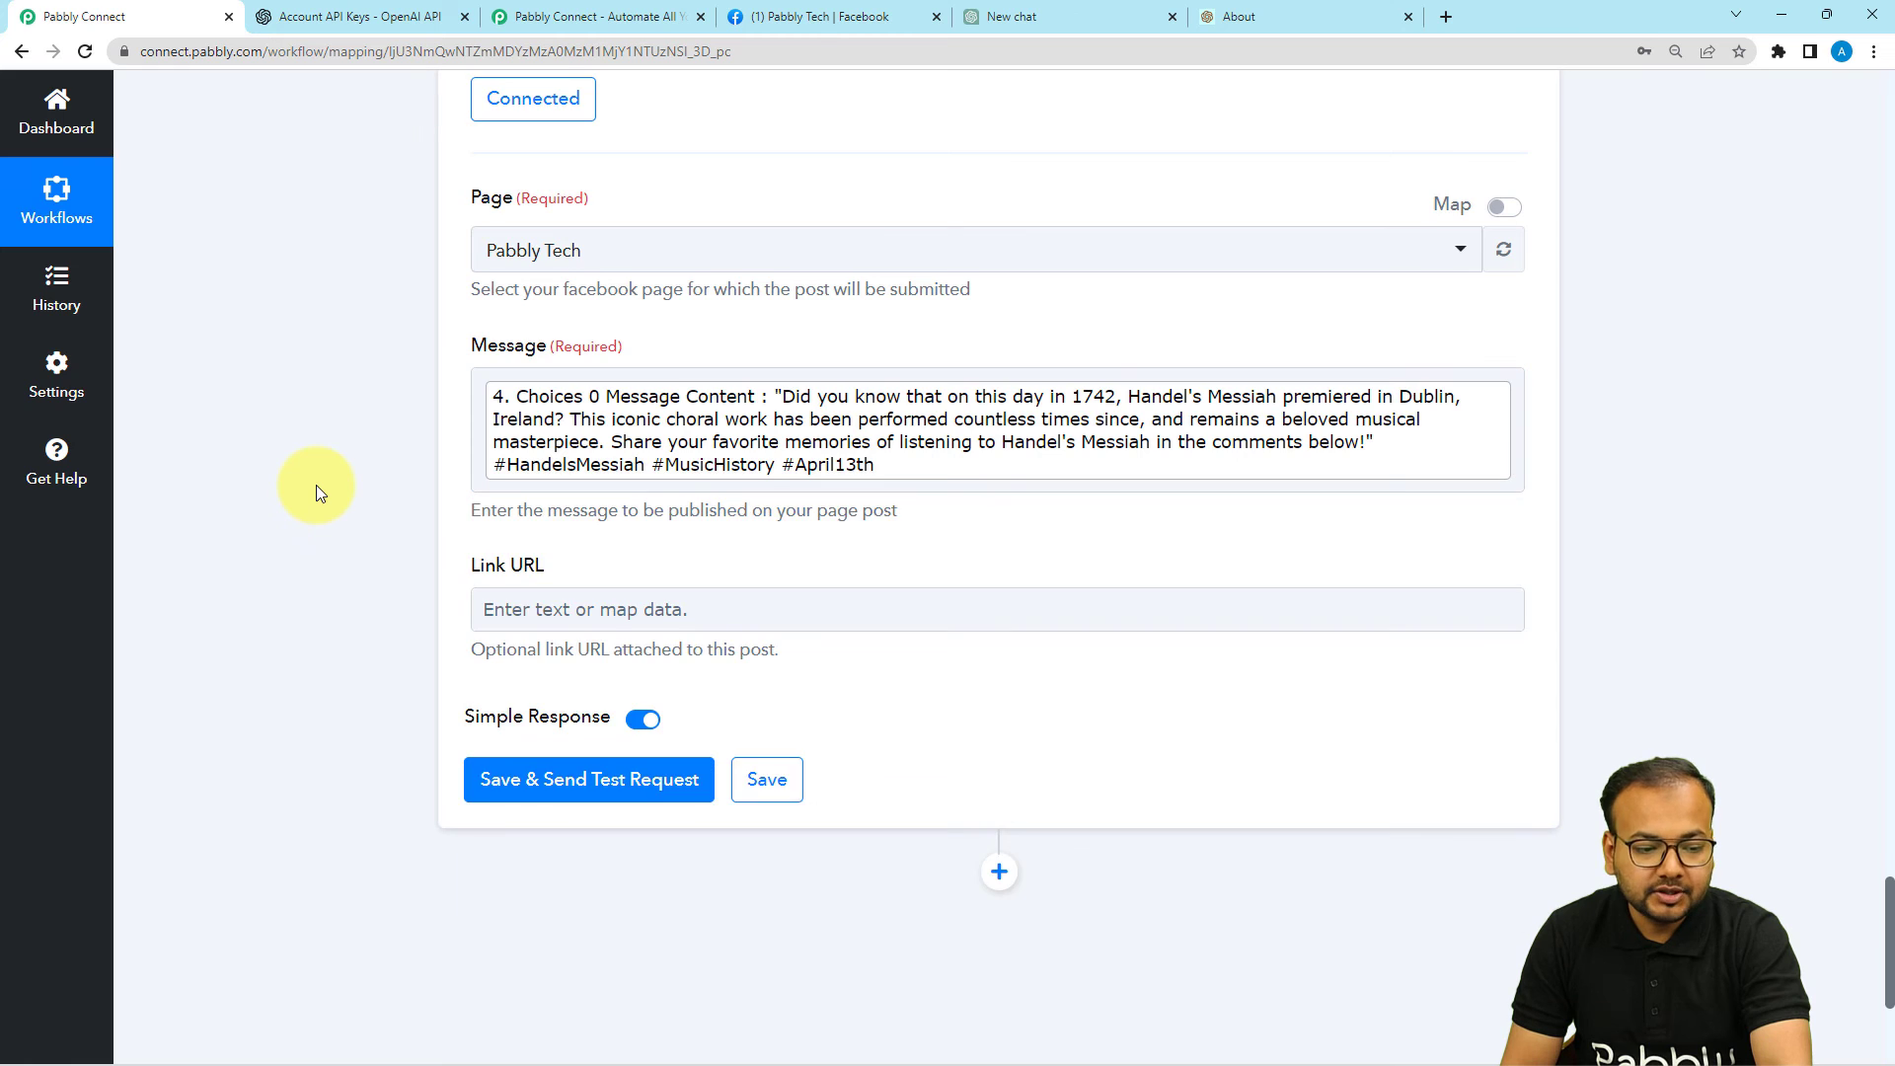
- Check the existing posts on the Pabbly Tech Facebook page and send the Create Page Post test request without a link URL
{"action": "scroll", "coordinate": [315, 484], "scroll_direction": "down", "scroll_amount": 2}
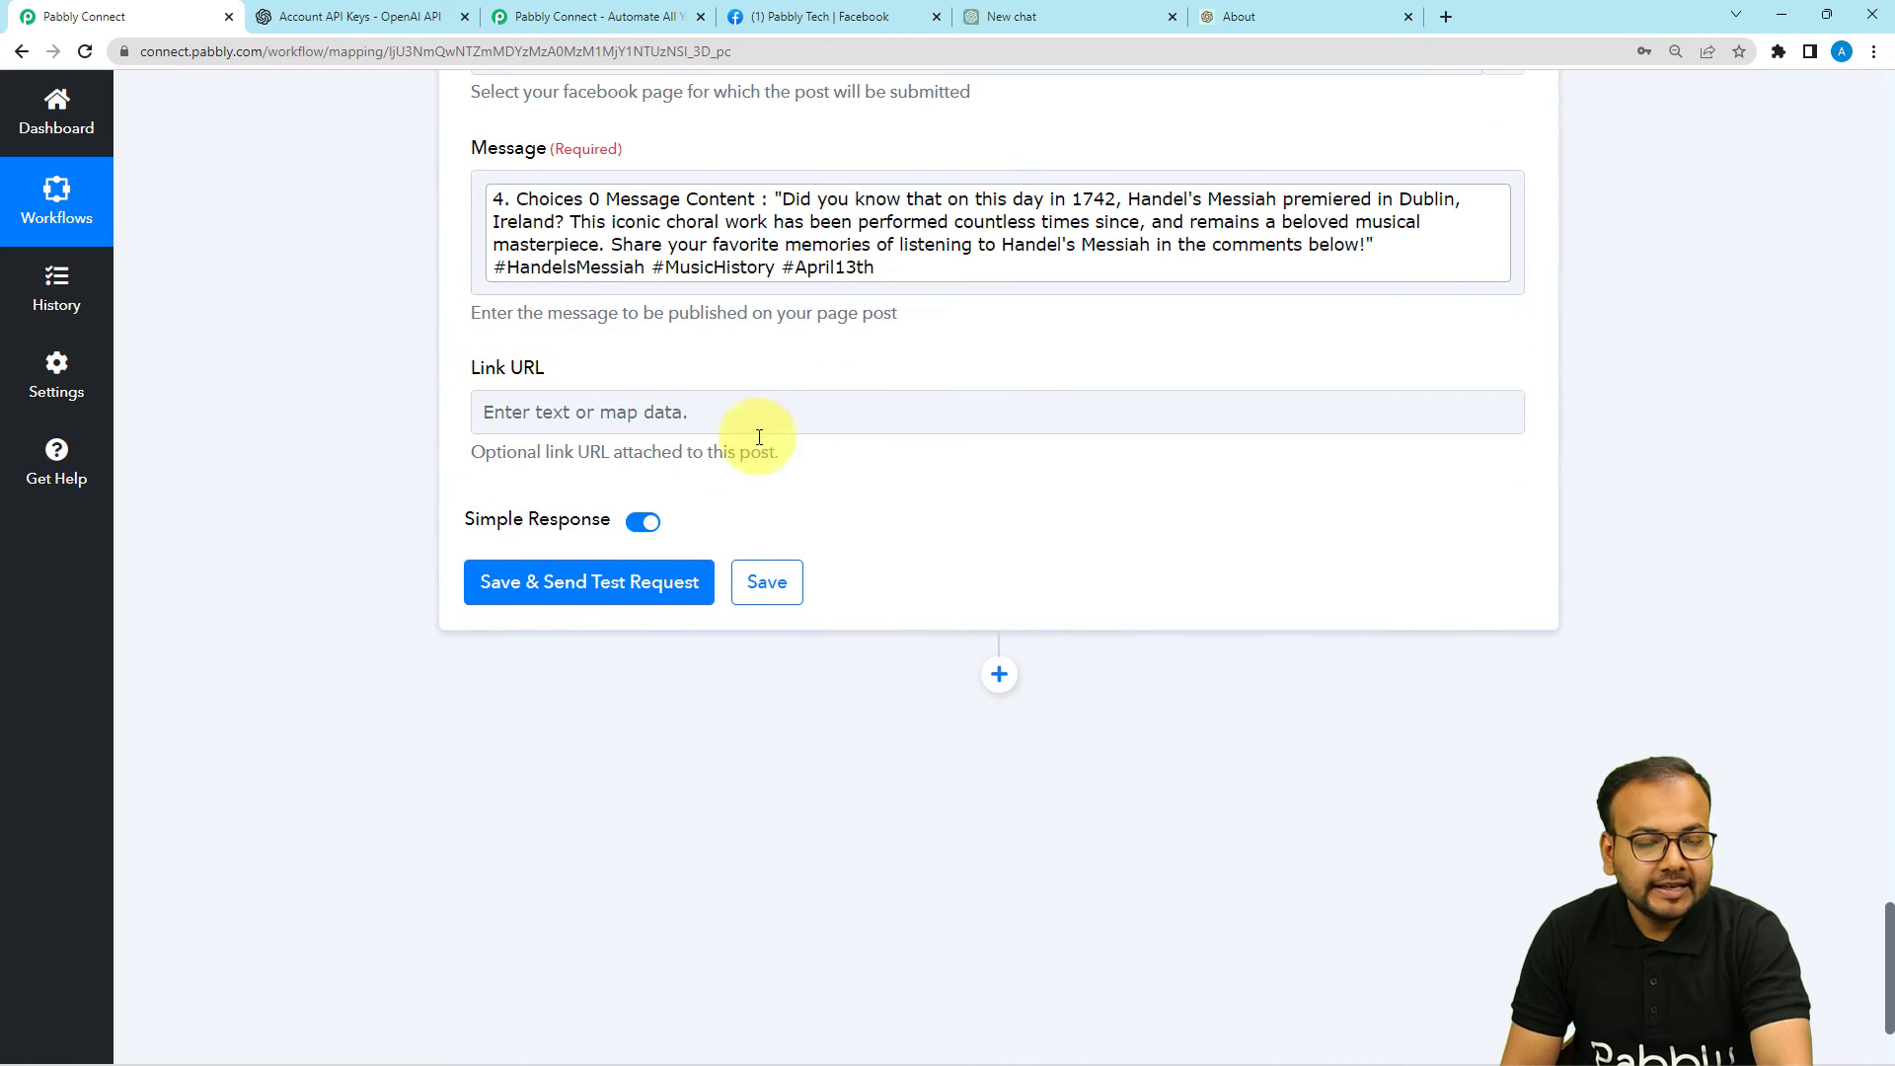
{"action": "left_click", "coordinate": [519, 409]}
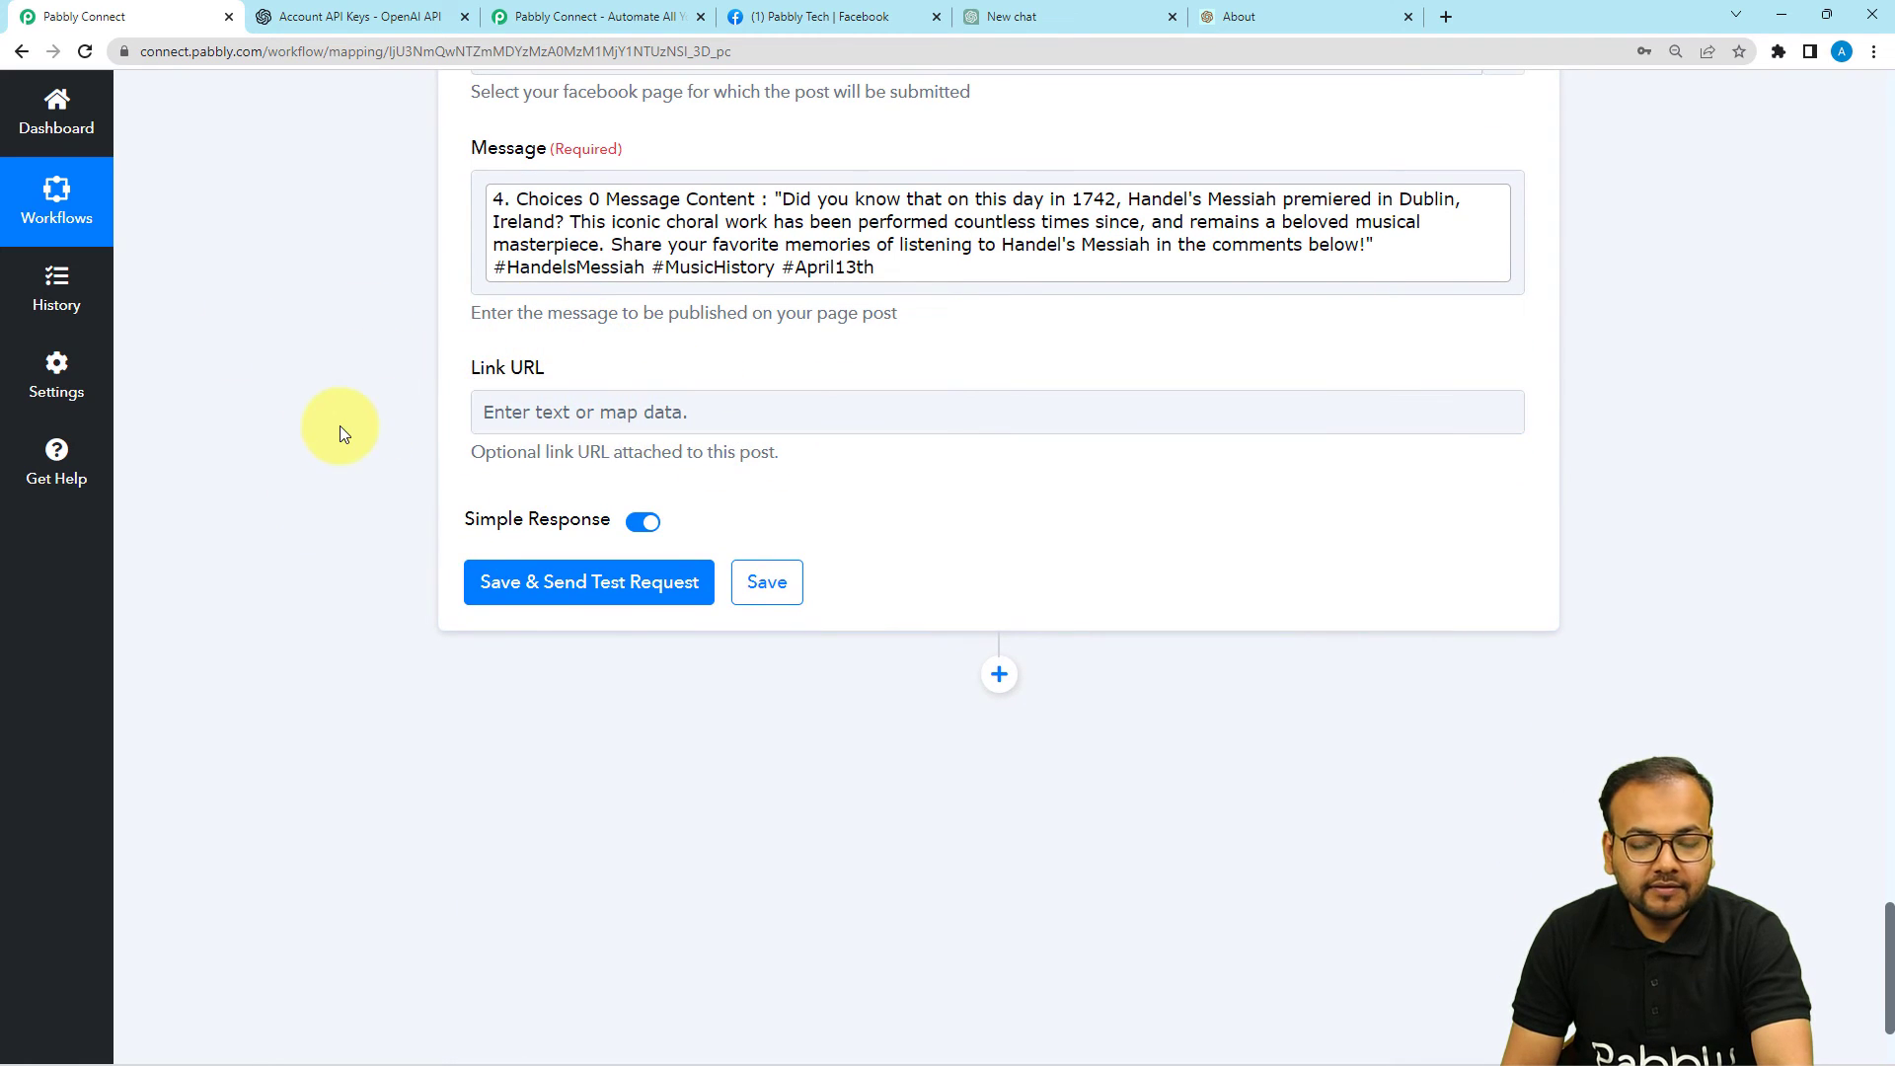
{"action": "scroll", "coordinate": [339, 425], "scroll_direction": "down", "scroll_amount": 1}
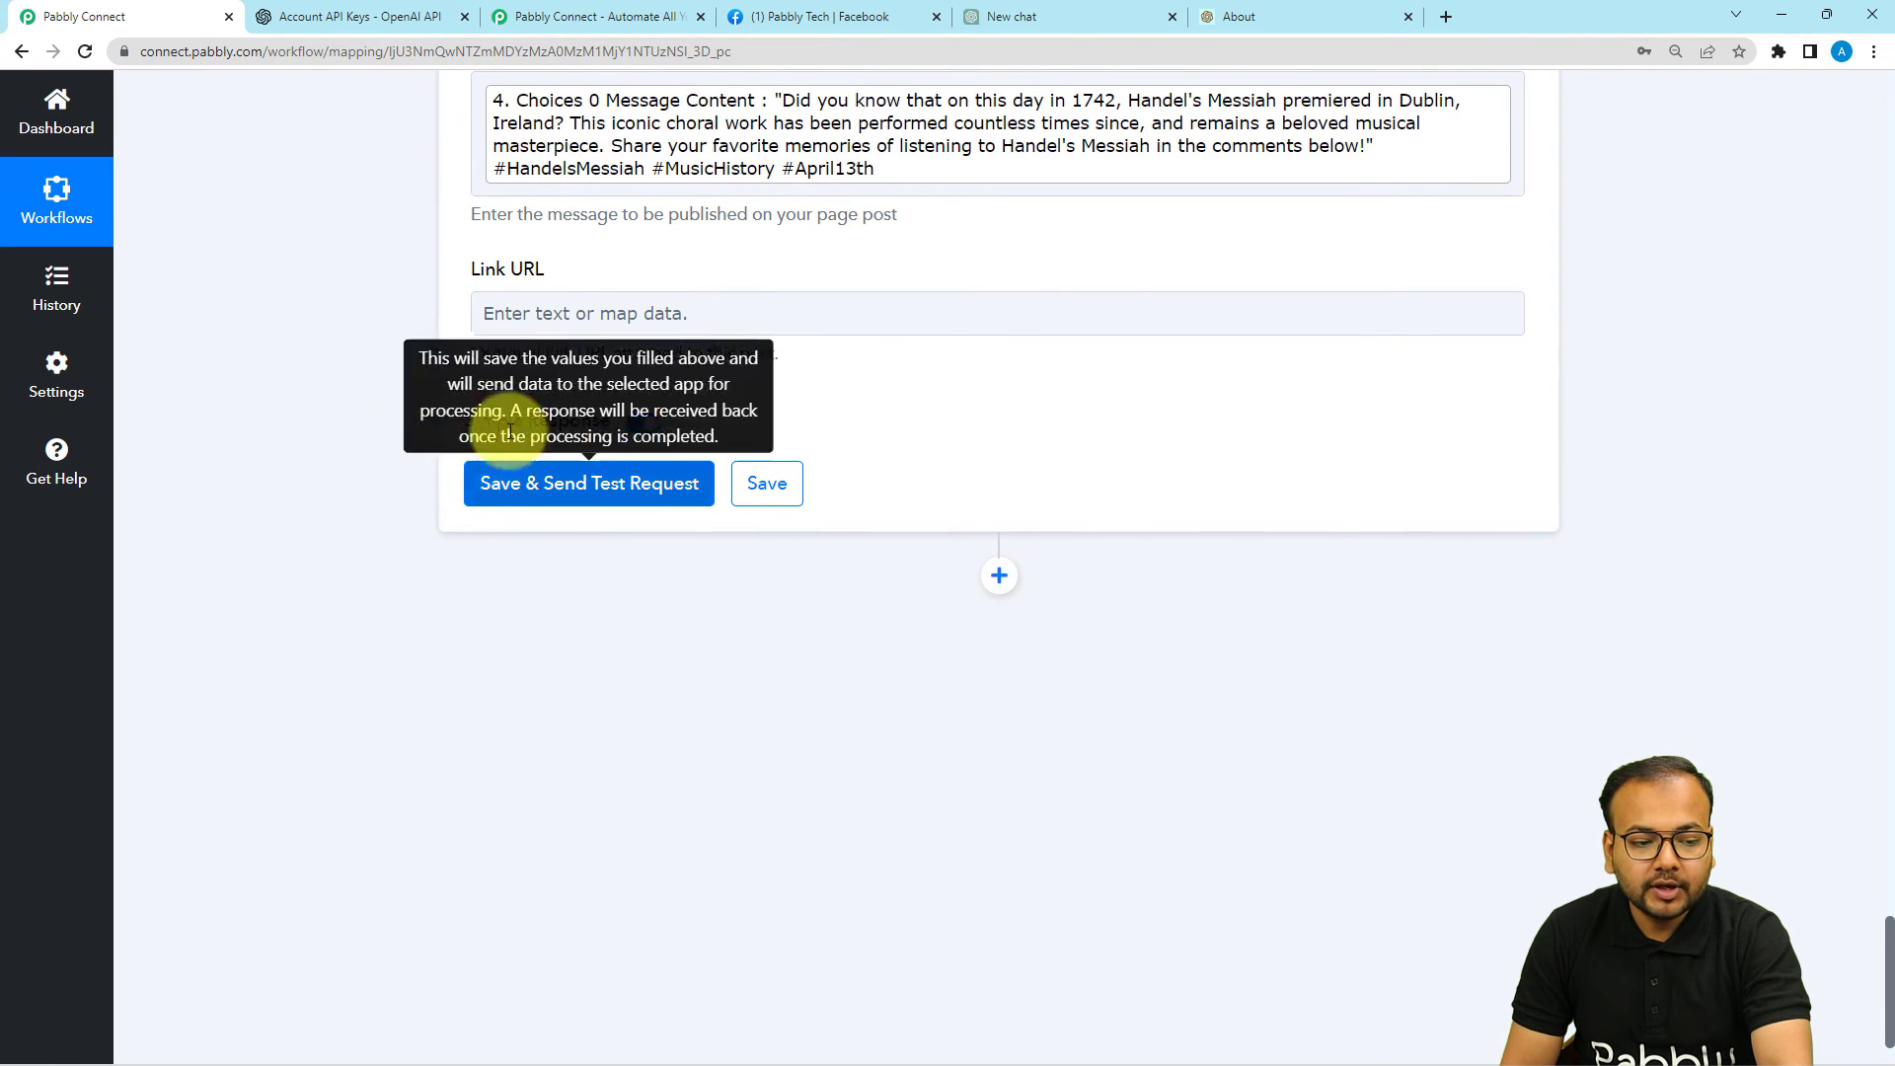
{"action": "left_click", "coordinate": [819, 17]}
{"action": "scroll", "coordinate": [987, 674], "scroll_direction": "down", "scroll_amount": 2}
{"action": "scroll", "coordinate": [987, 674], "scroll_direction": "down", "scroll_amount": 1}
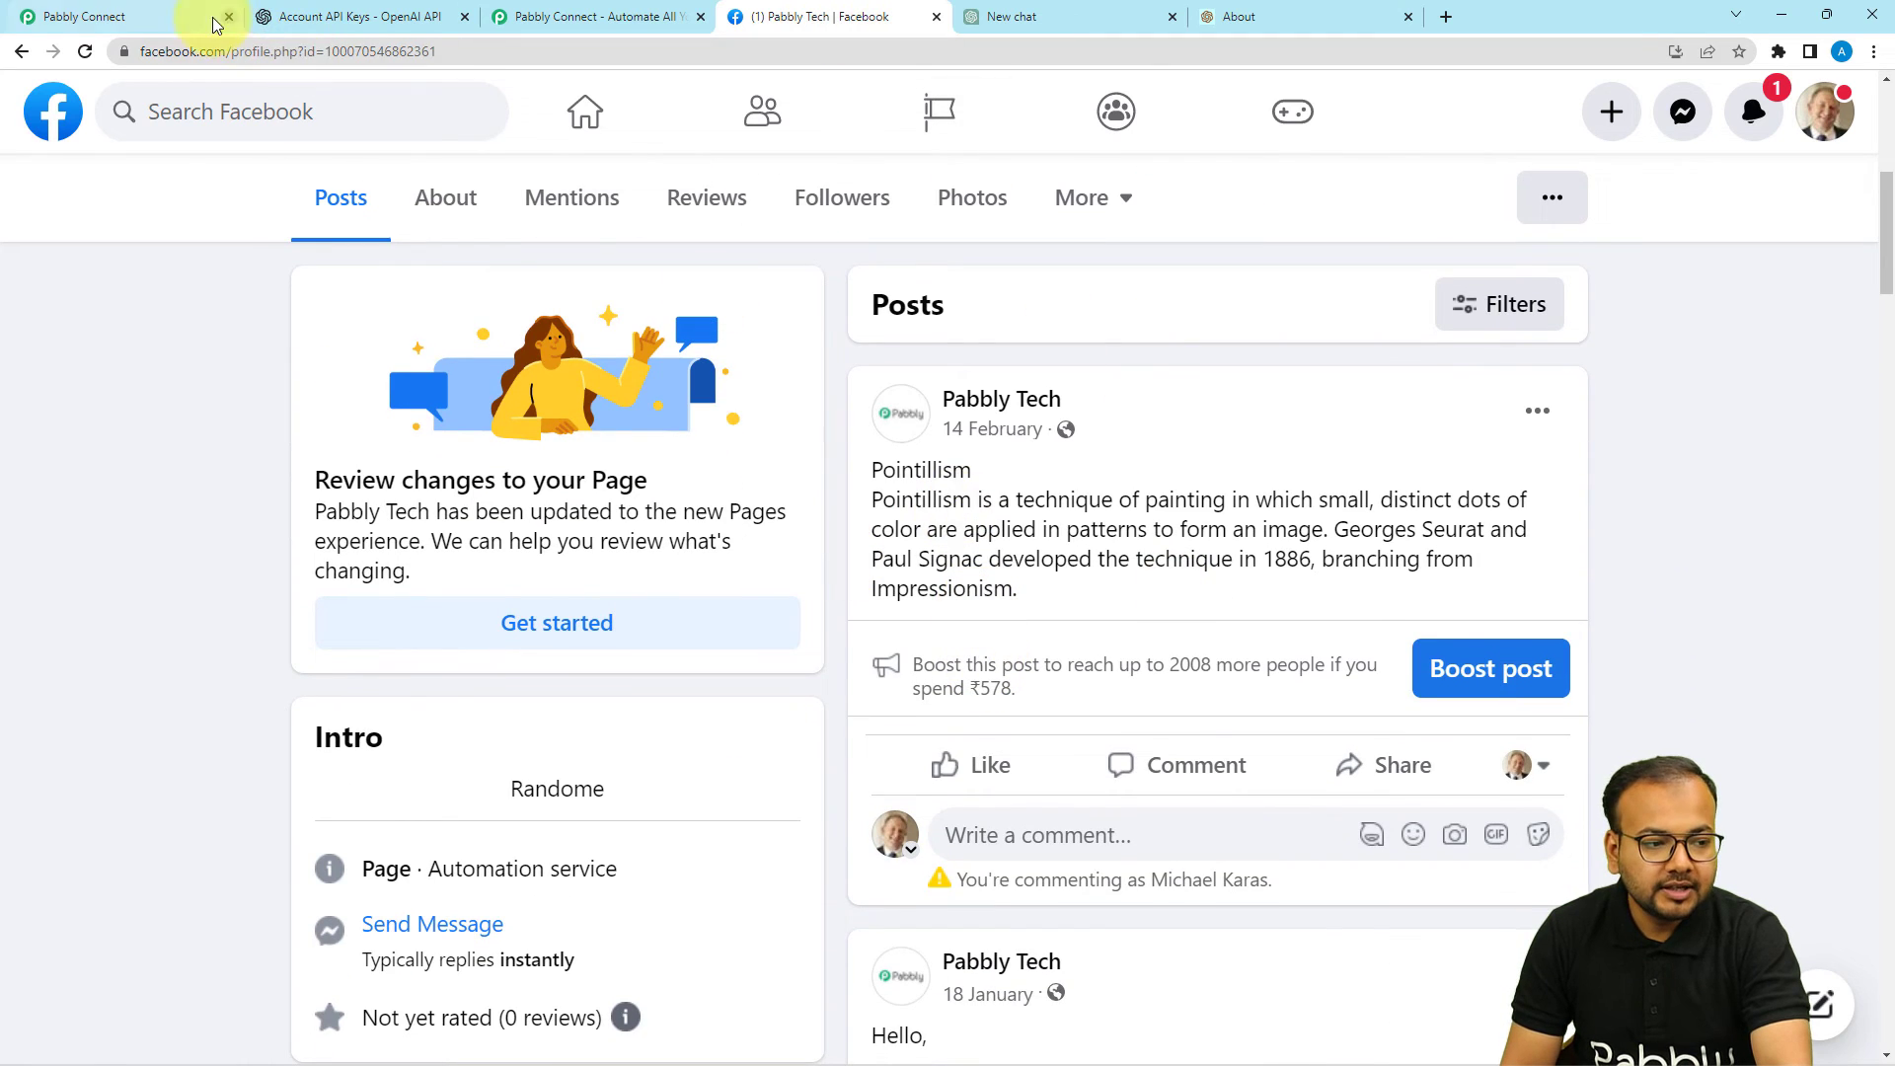
{"action": "left_click", "coordinate": [148, 17]}
{"action": "left_click", "coordinate": [485, 501]}
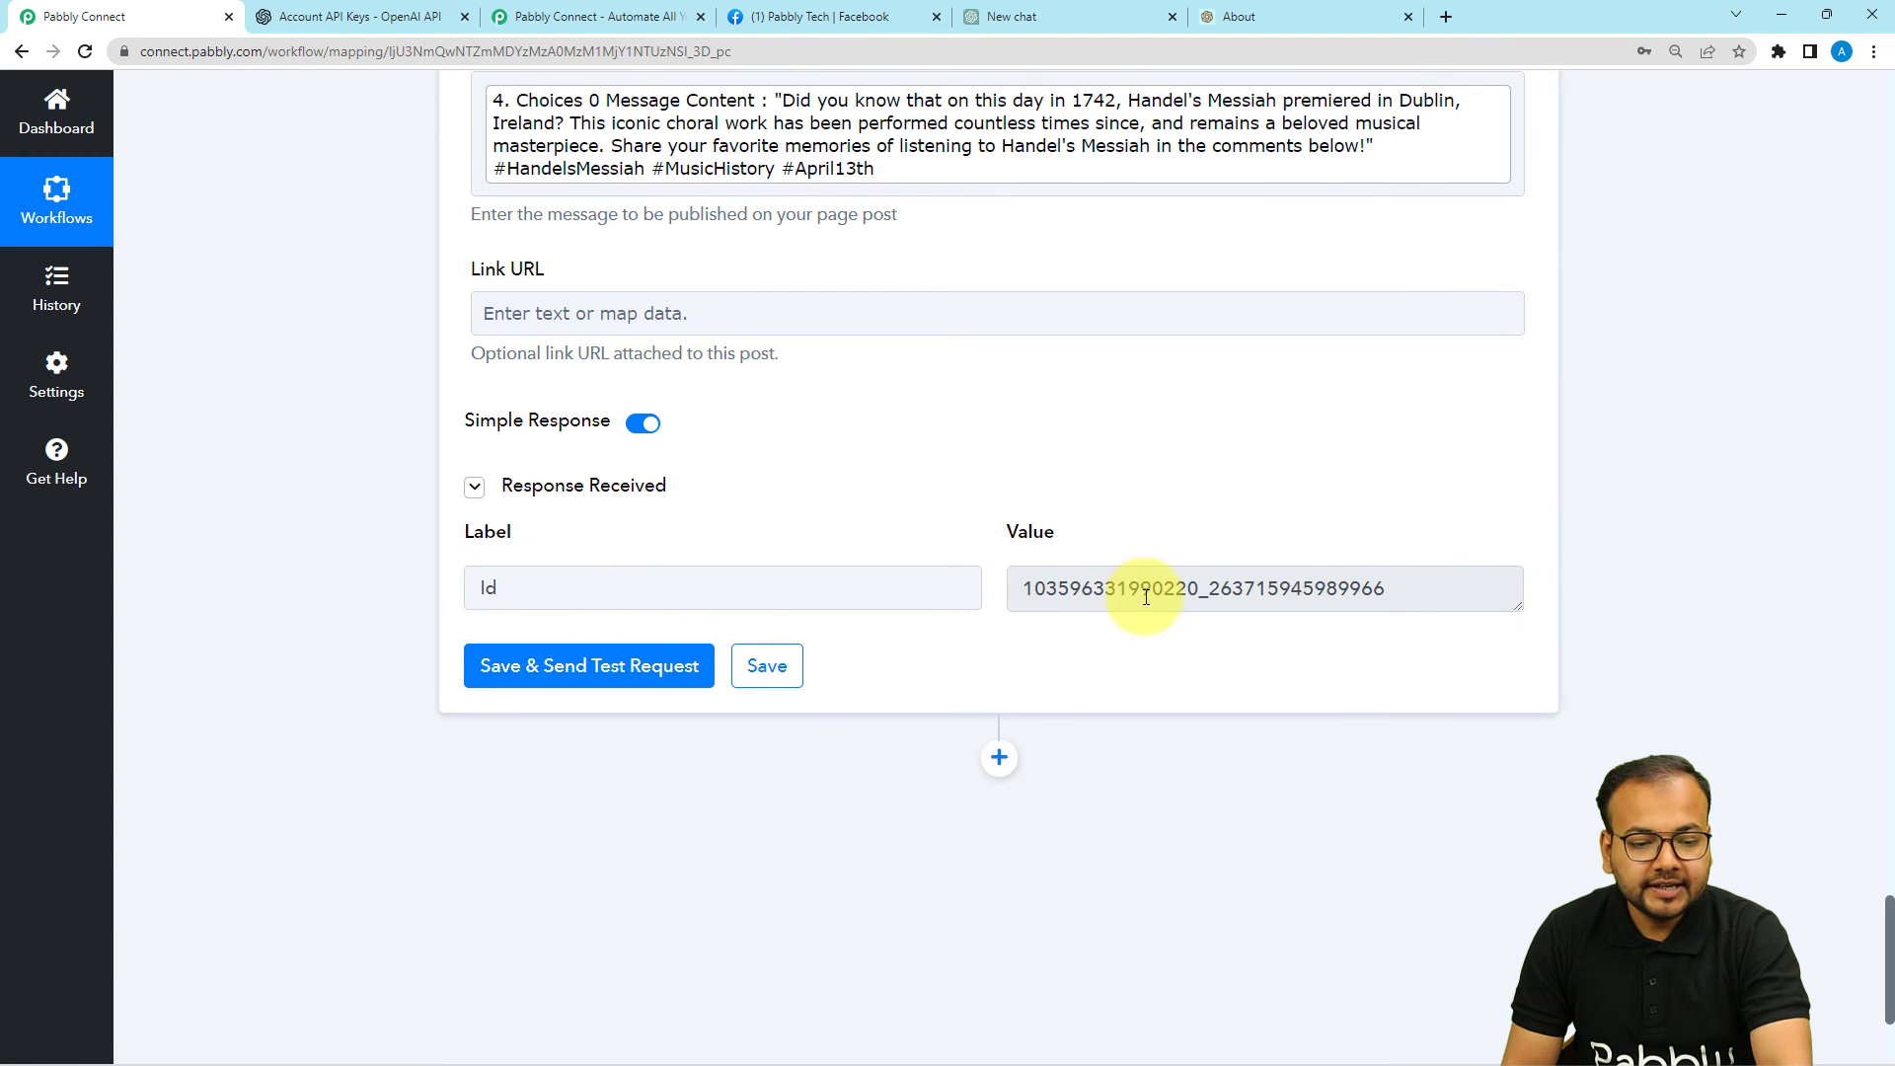
- Reload the Pabbly Tech page on Facebook and examine the full text of its newest post
{"action": "left_click", "coordinate": [844, 22]}
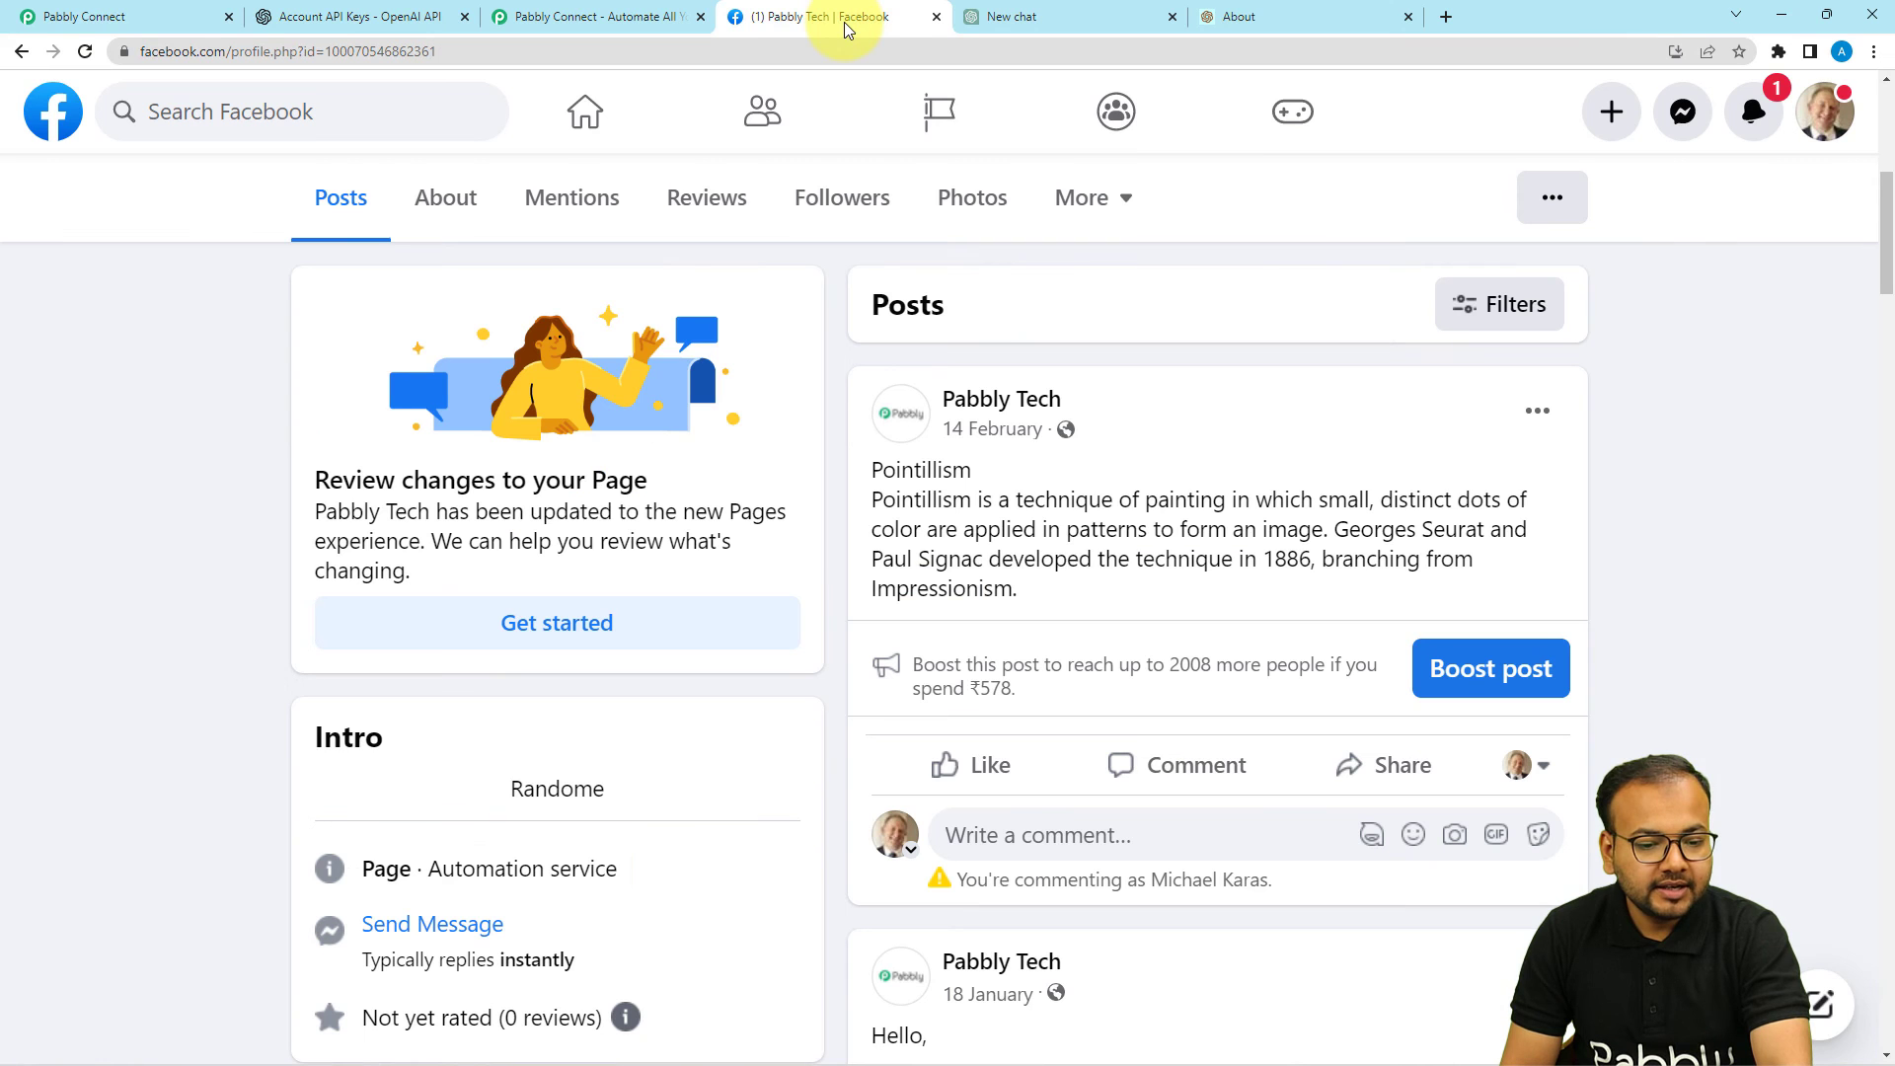
{"action": "left_click", "coordinate": [85, 51]}
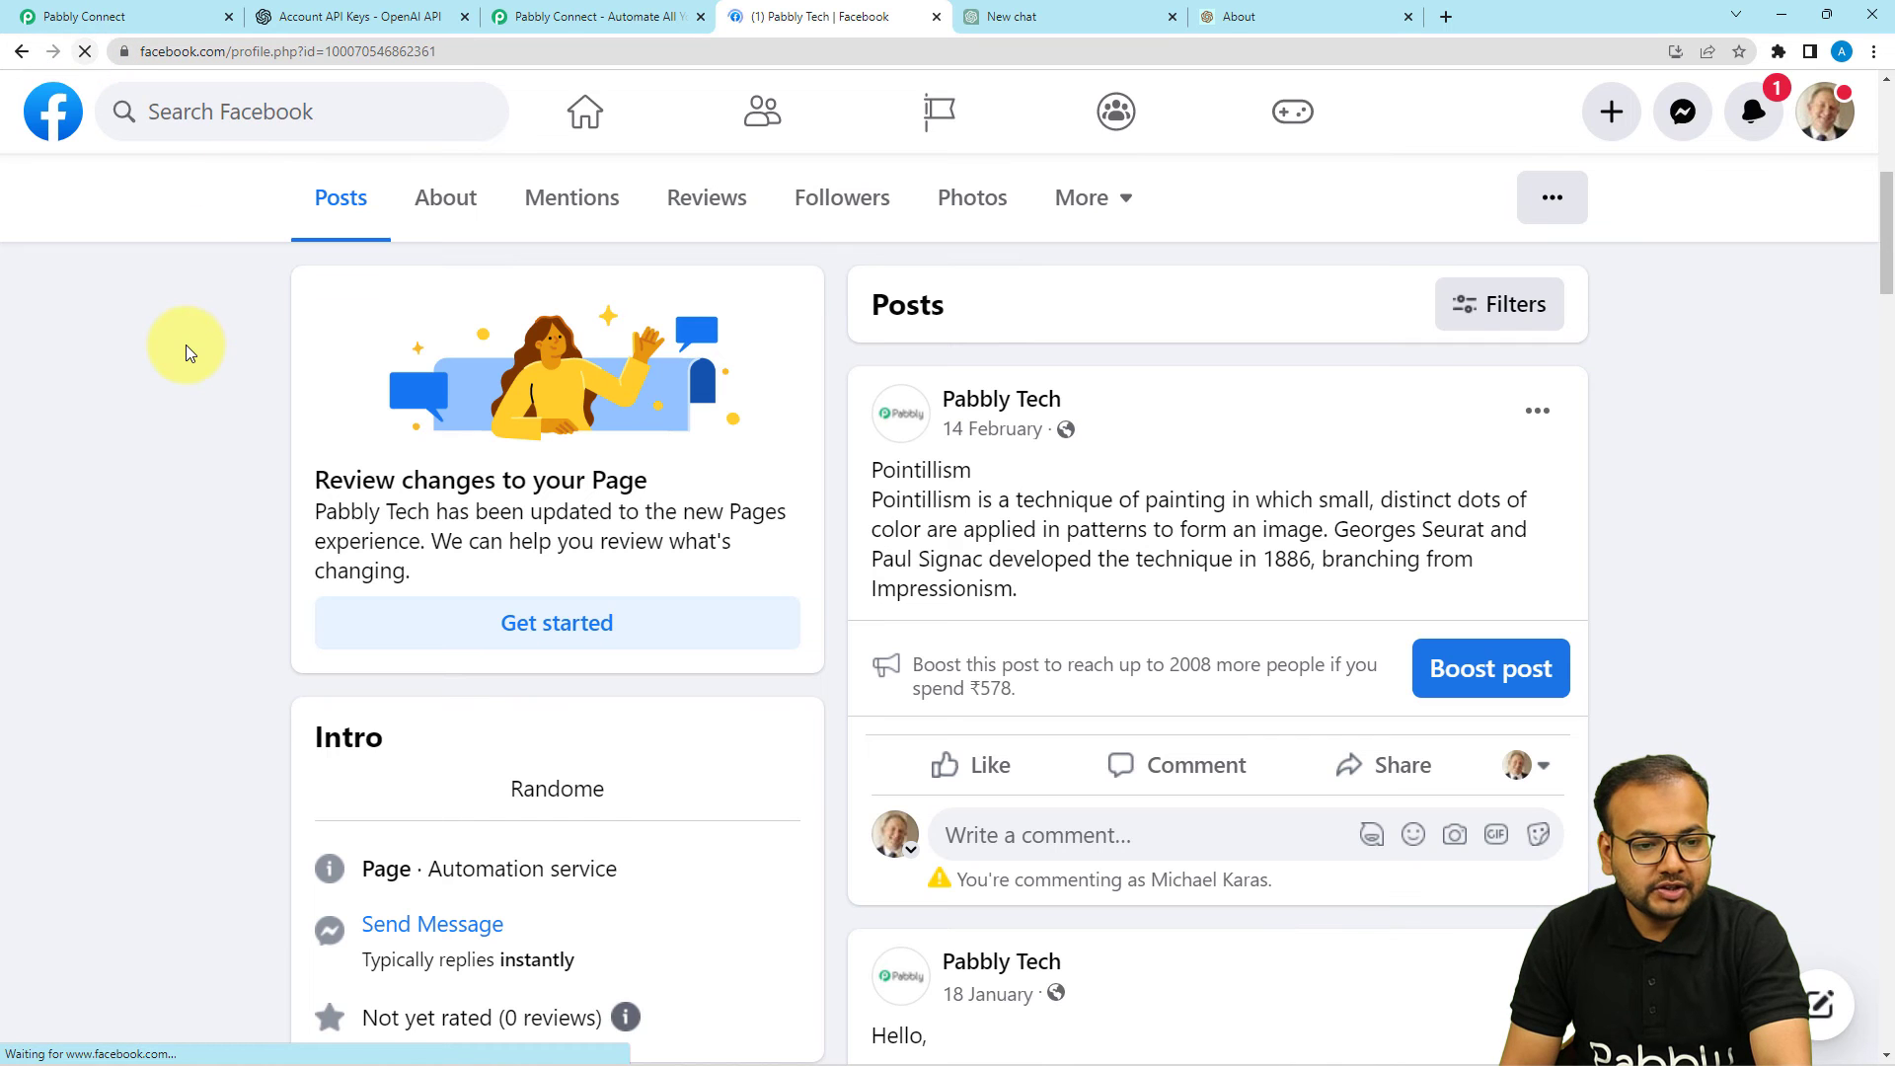
{"action": "scroll", "coordinate": [180, 352], "scroll_direction": "down", "scroll_amount": 5}
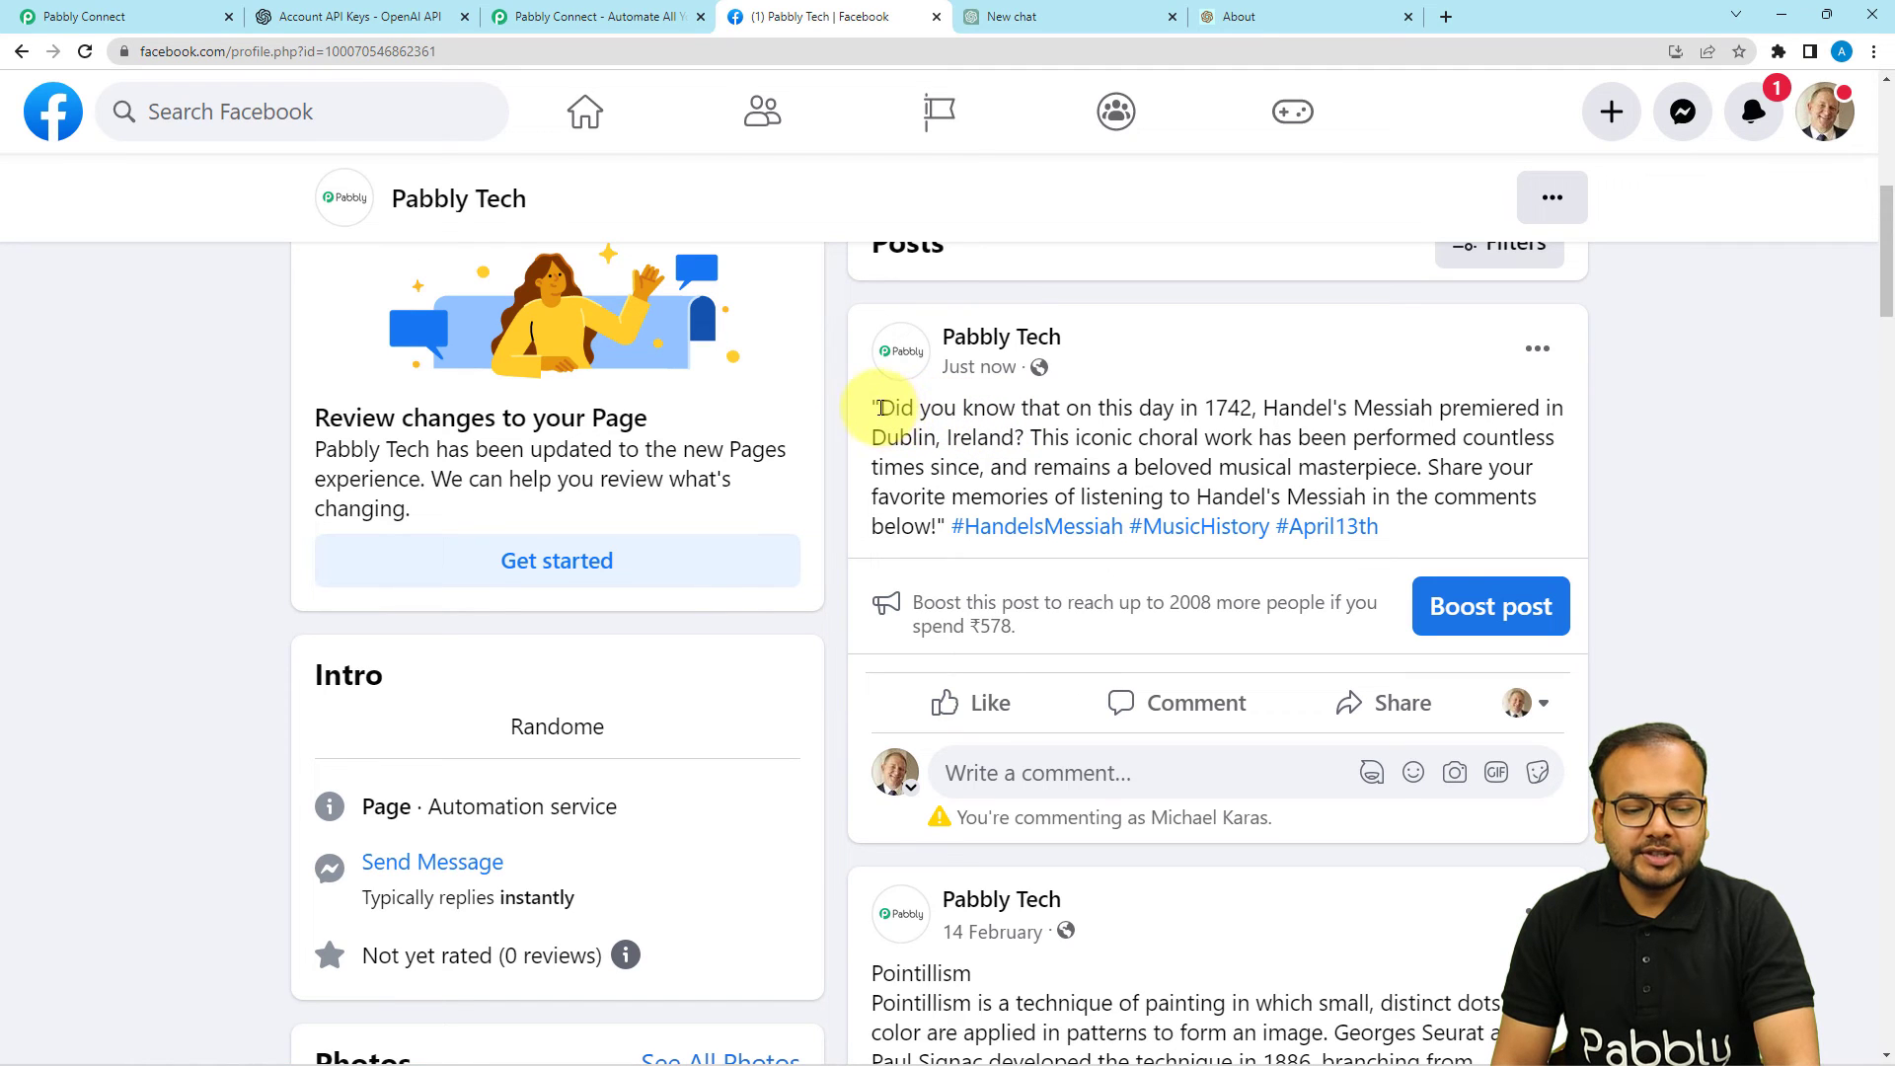
{"action": "left_click_drag", "start_coordinate": [876, 408], "coordinate": [1377, 528]}
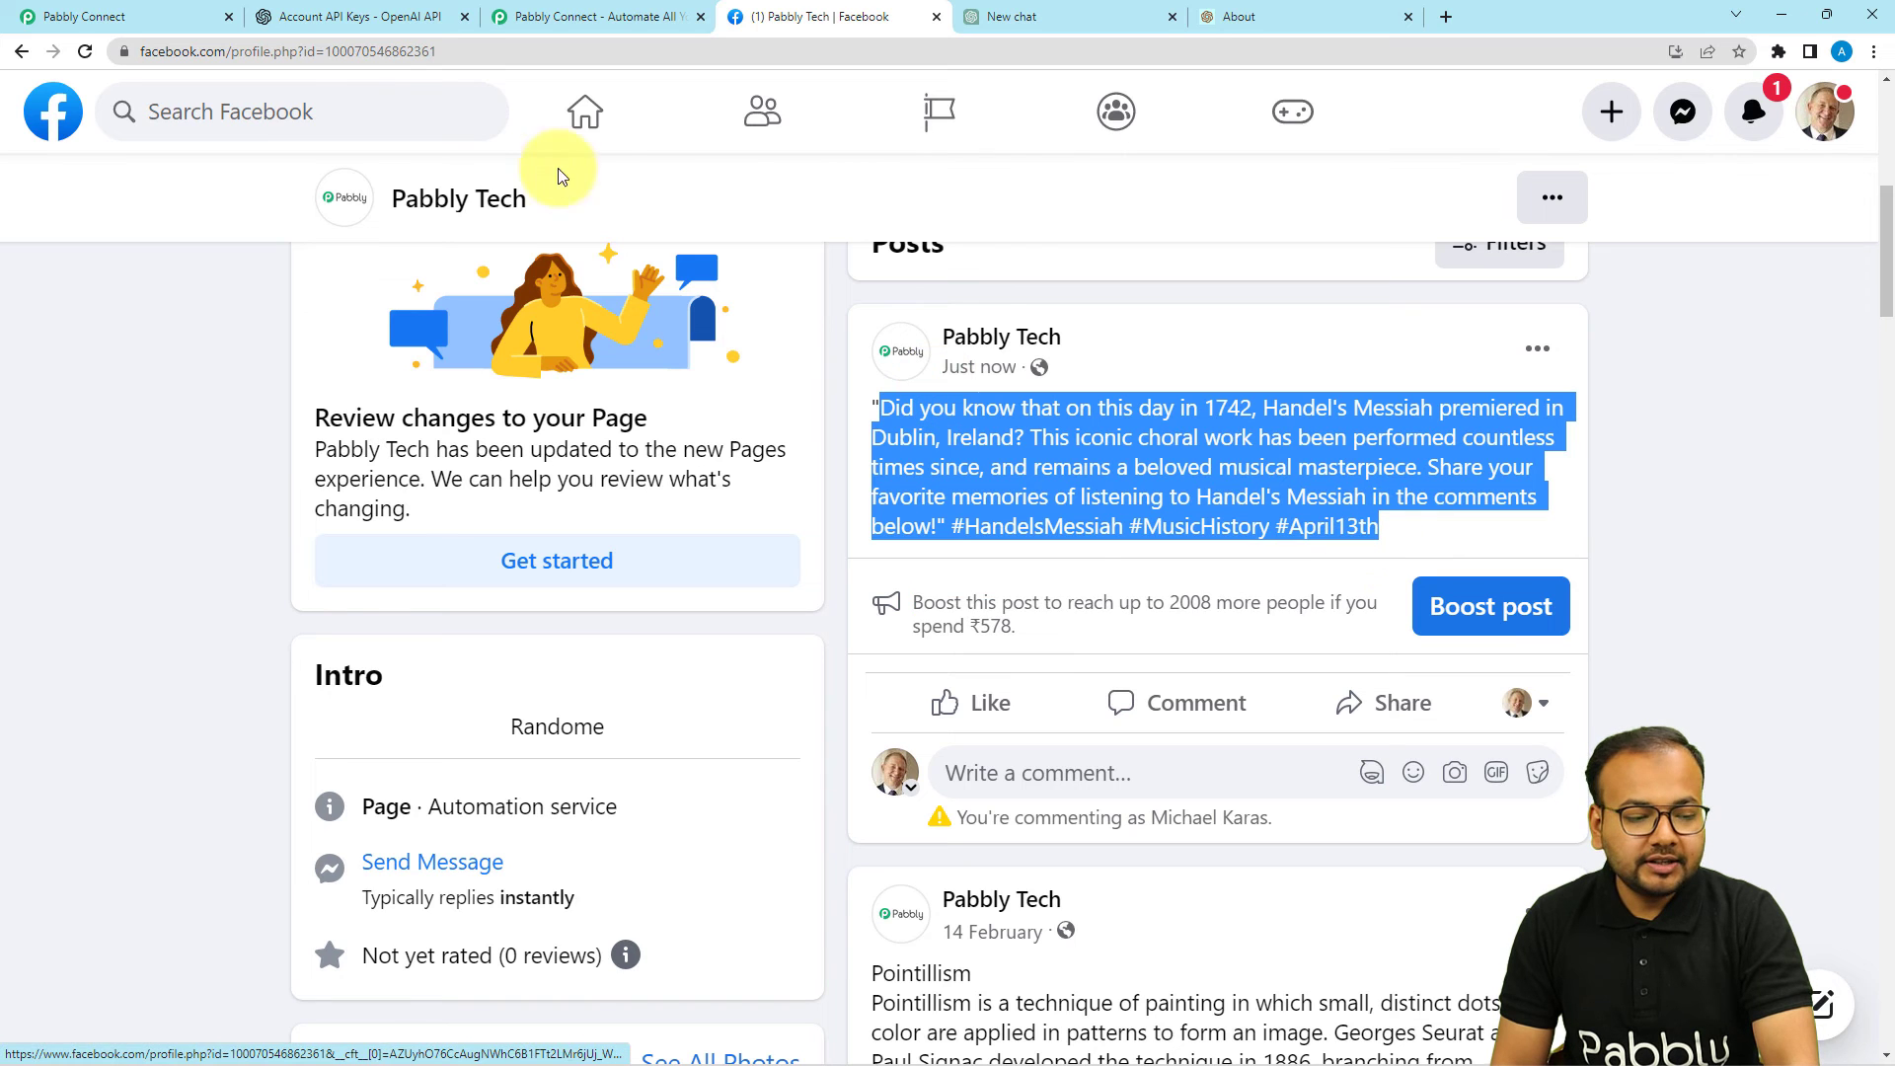
- Compare the published post with the mapped message in Pabbly Connect and the Message Content in the ChatGPT response
{"action": "left_click", "coordinate": [163, 10]}
{"action": "scroll", "coordinate": [340, 215], "scroll_direction": "up", "scroll_amount": 3}
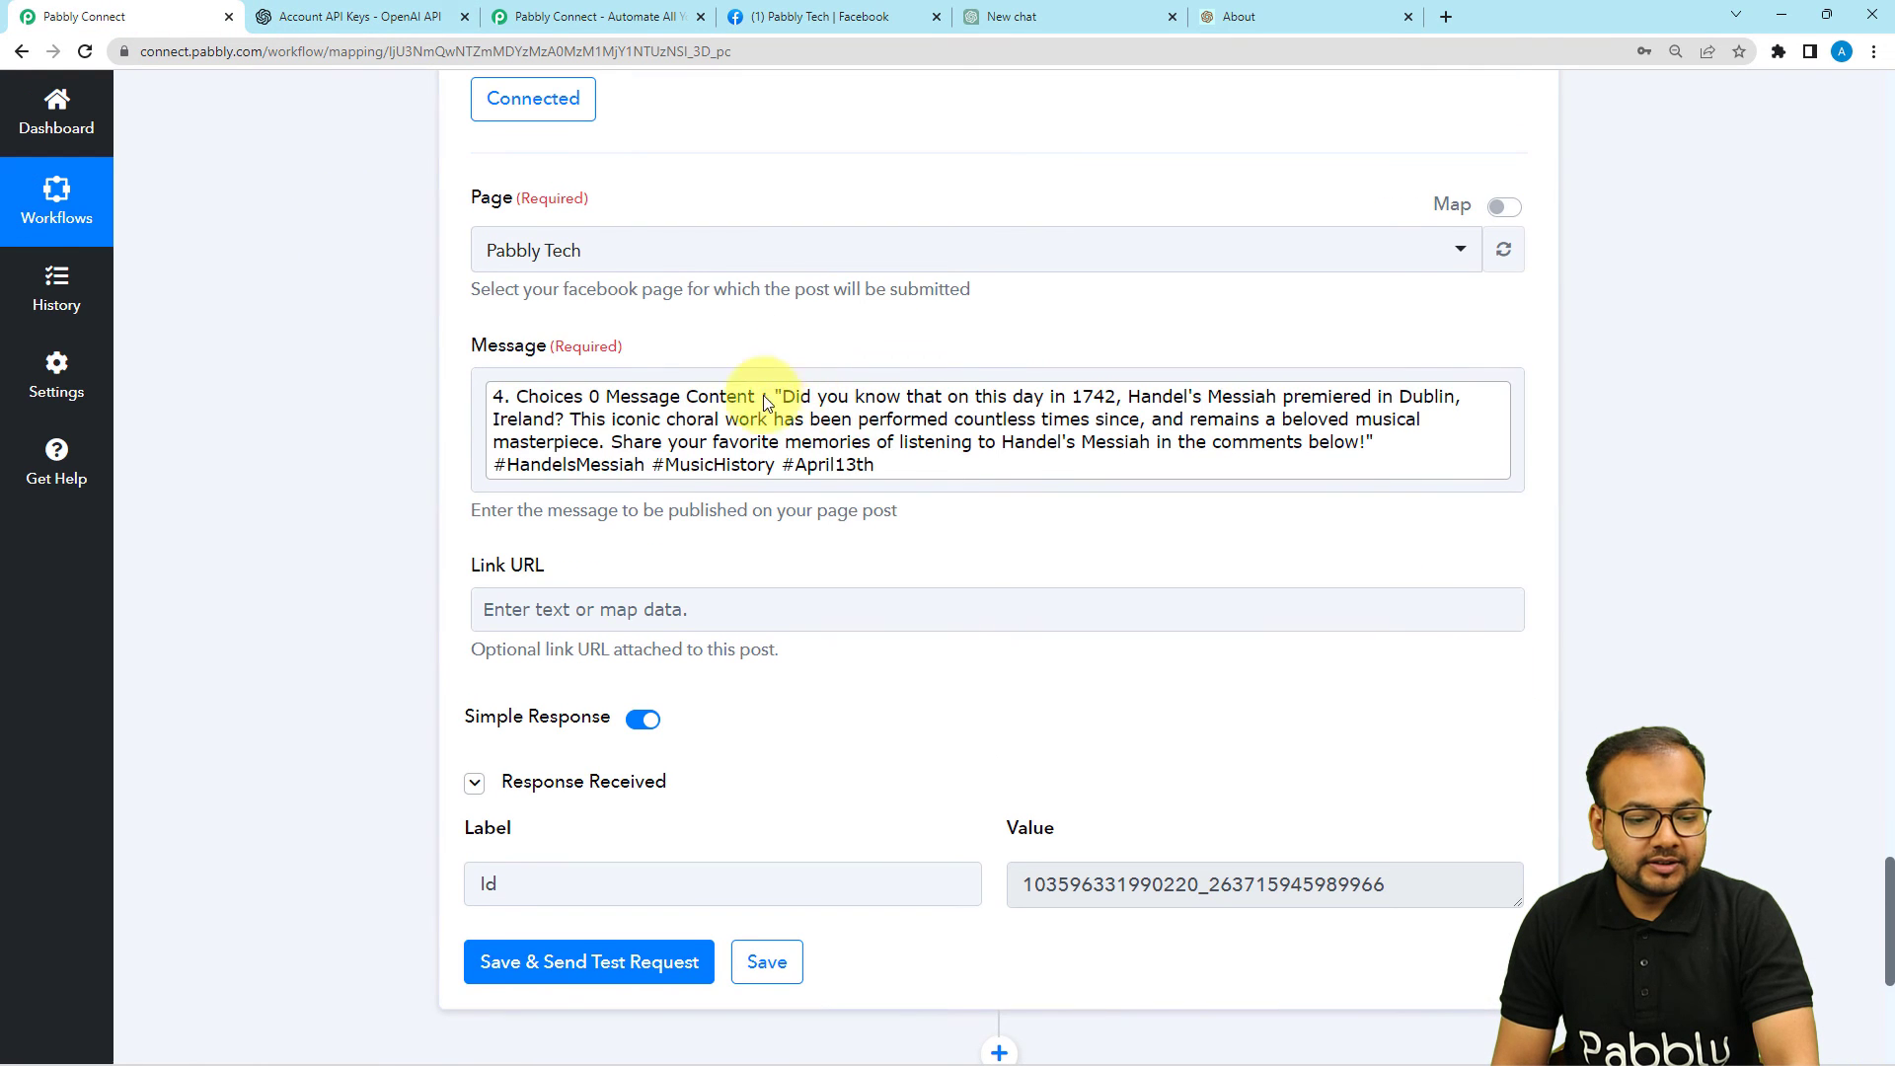
{"action": "left_click", "coordinate": [1075, 394]}
{"action": "scroll", "coordinate": [365, 295], "scroll_direction": "up", "scroll_amount": 8}
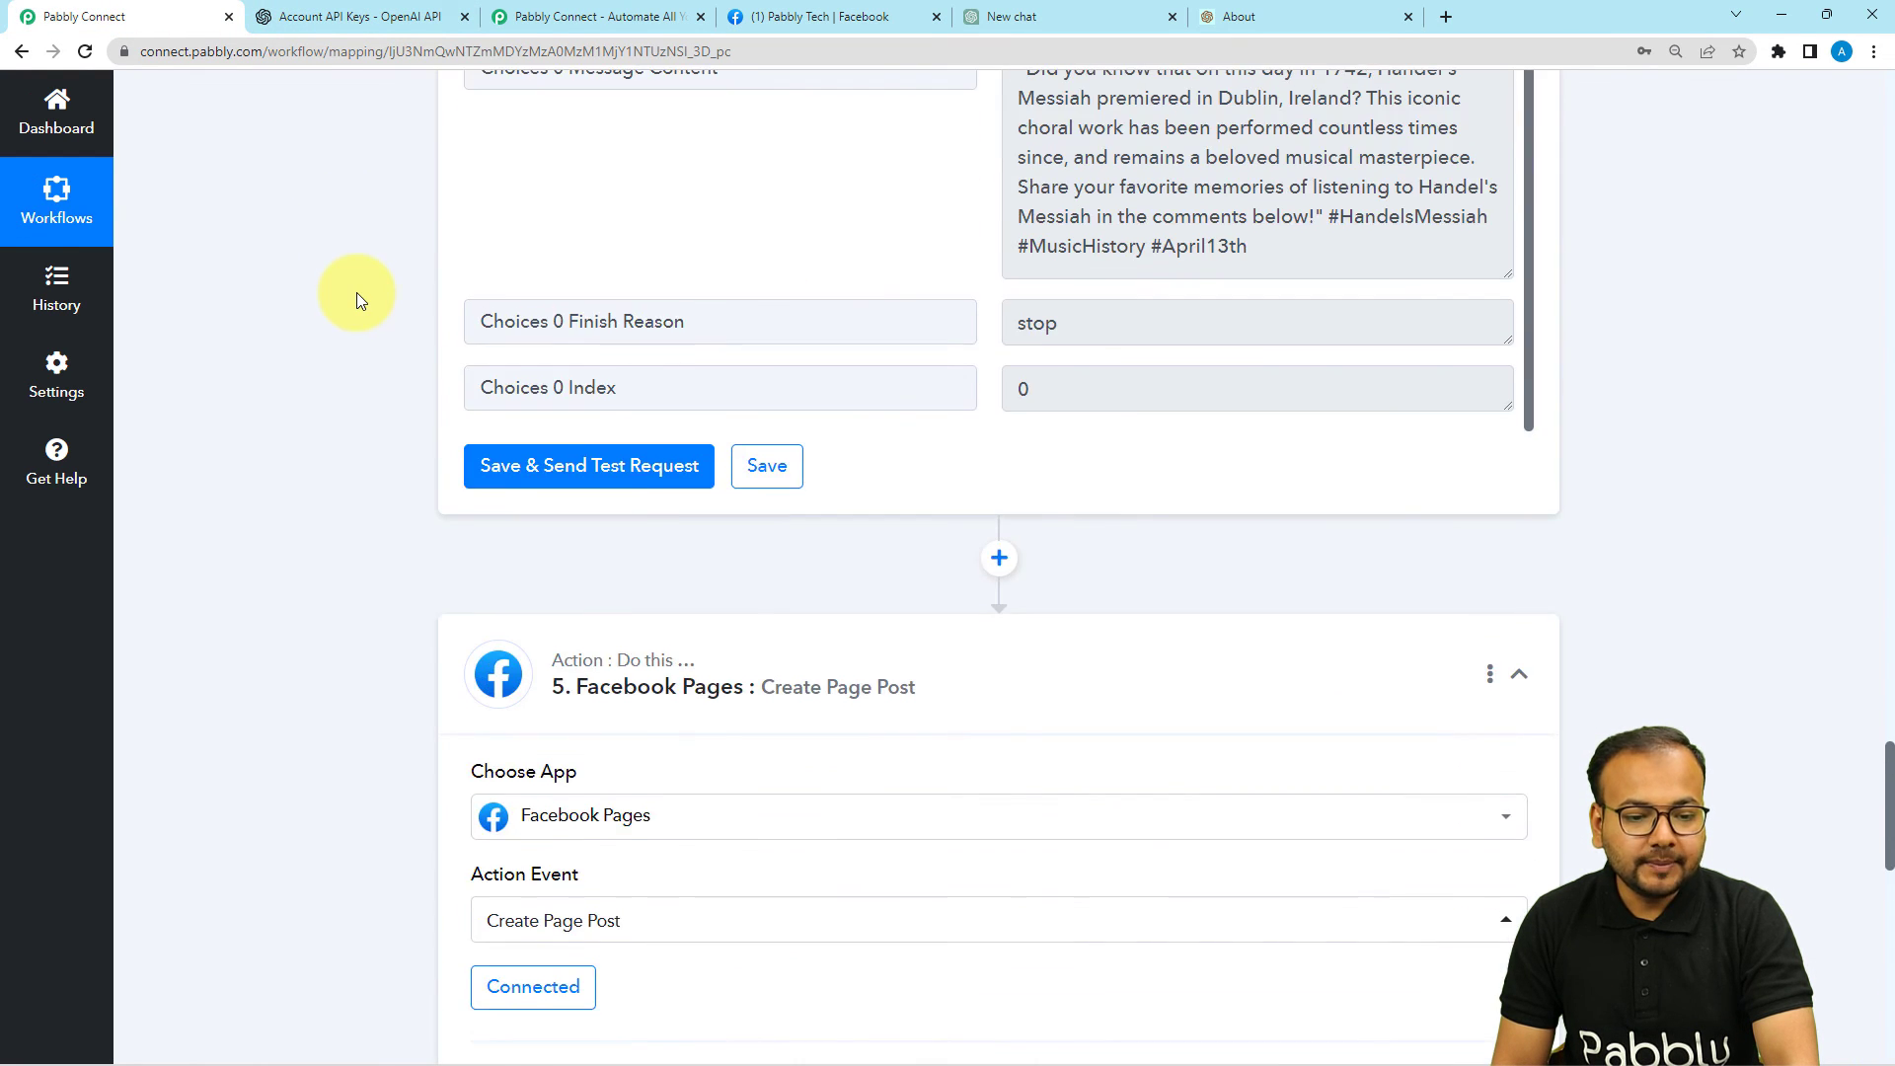
{"action": "scroll", "coordinate": [1015, 317], "scroll_direction": "up", "scroll_amount": 5}
{"action": "scroll", "coordinate": [1235, 350], "scroll_direction": "down", "scroll_amount": 2}
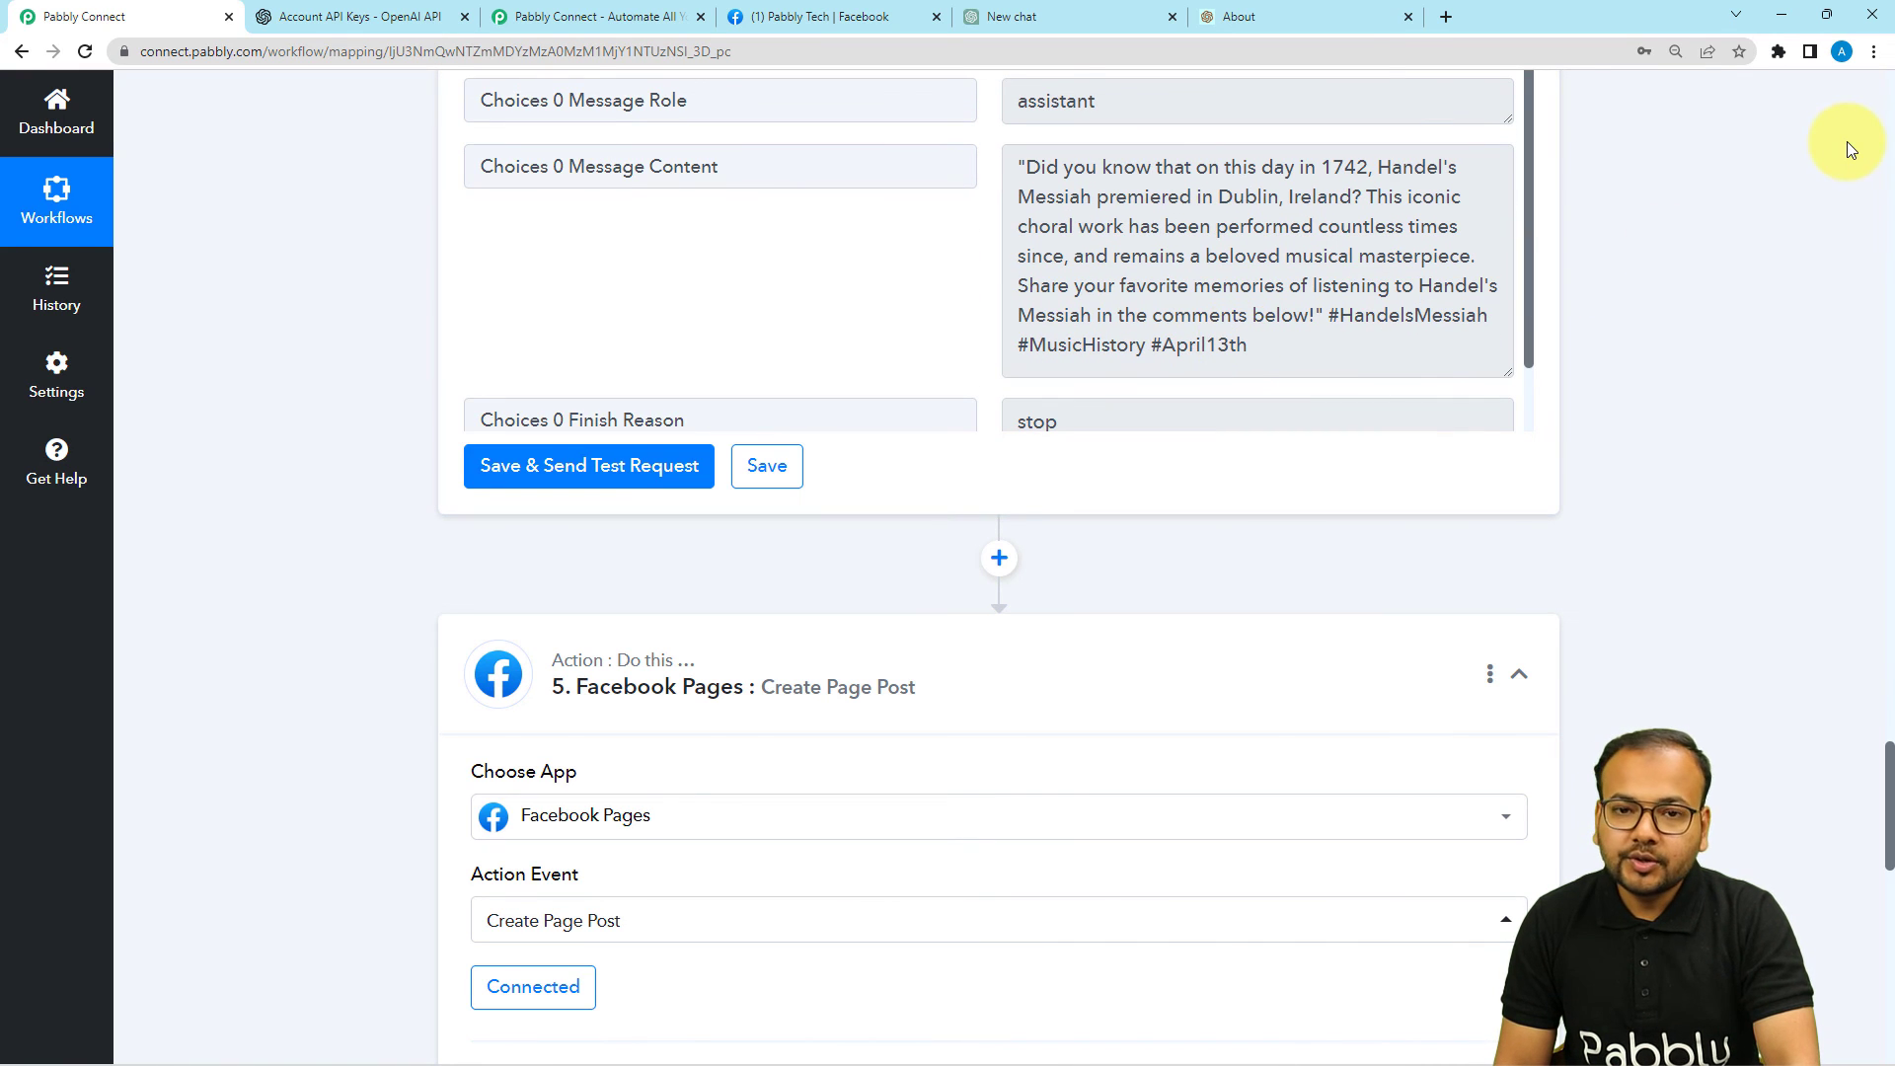
- Collapse the Schedule, Date/Time Formatter and Text Formatter steps to review the workflow, and return to the published post on Facebook
{"action": "left_click", "coordinate": [1888, 145]}
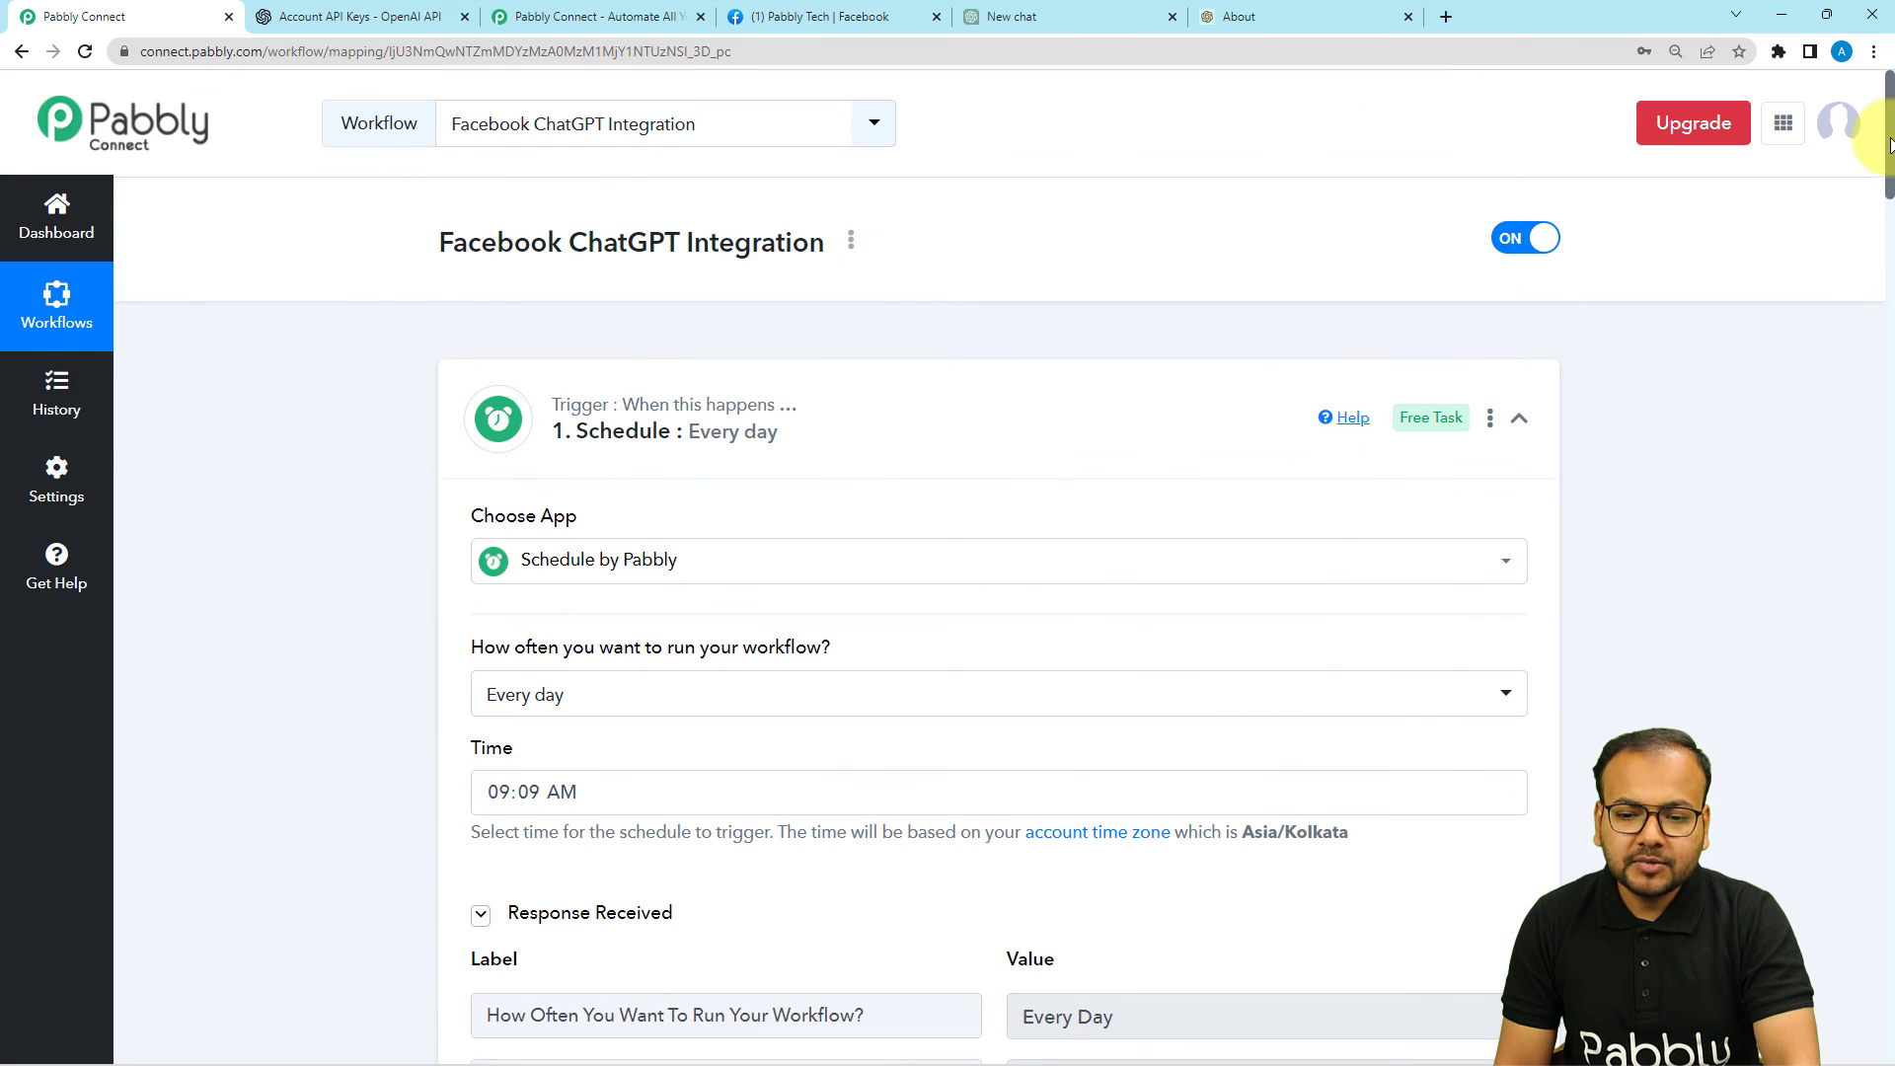
{"action": "left_click", "coordinate": [1521, 417]}
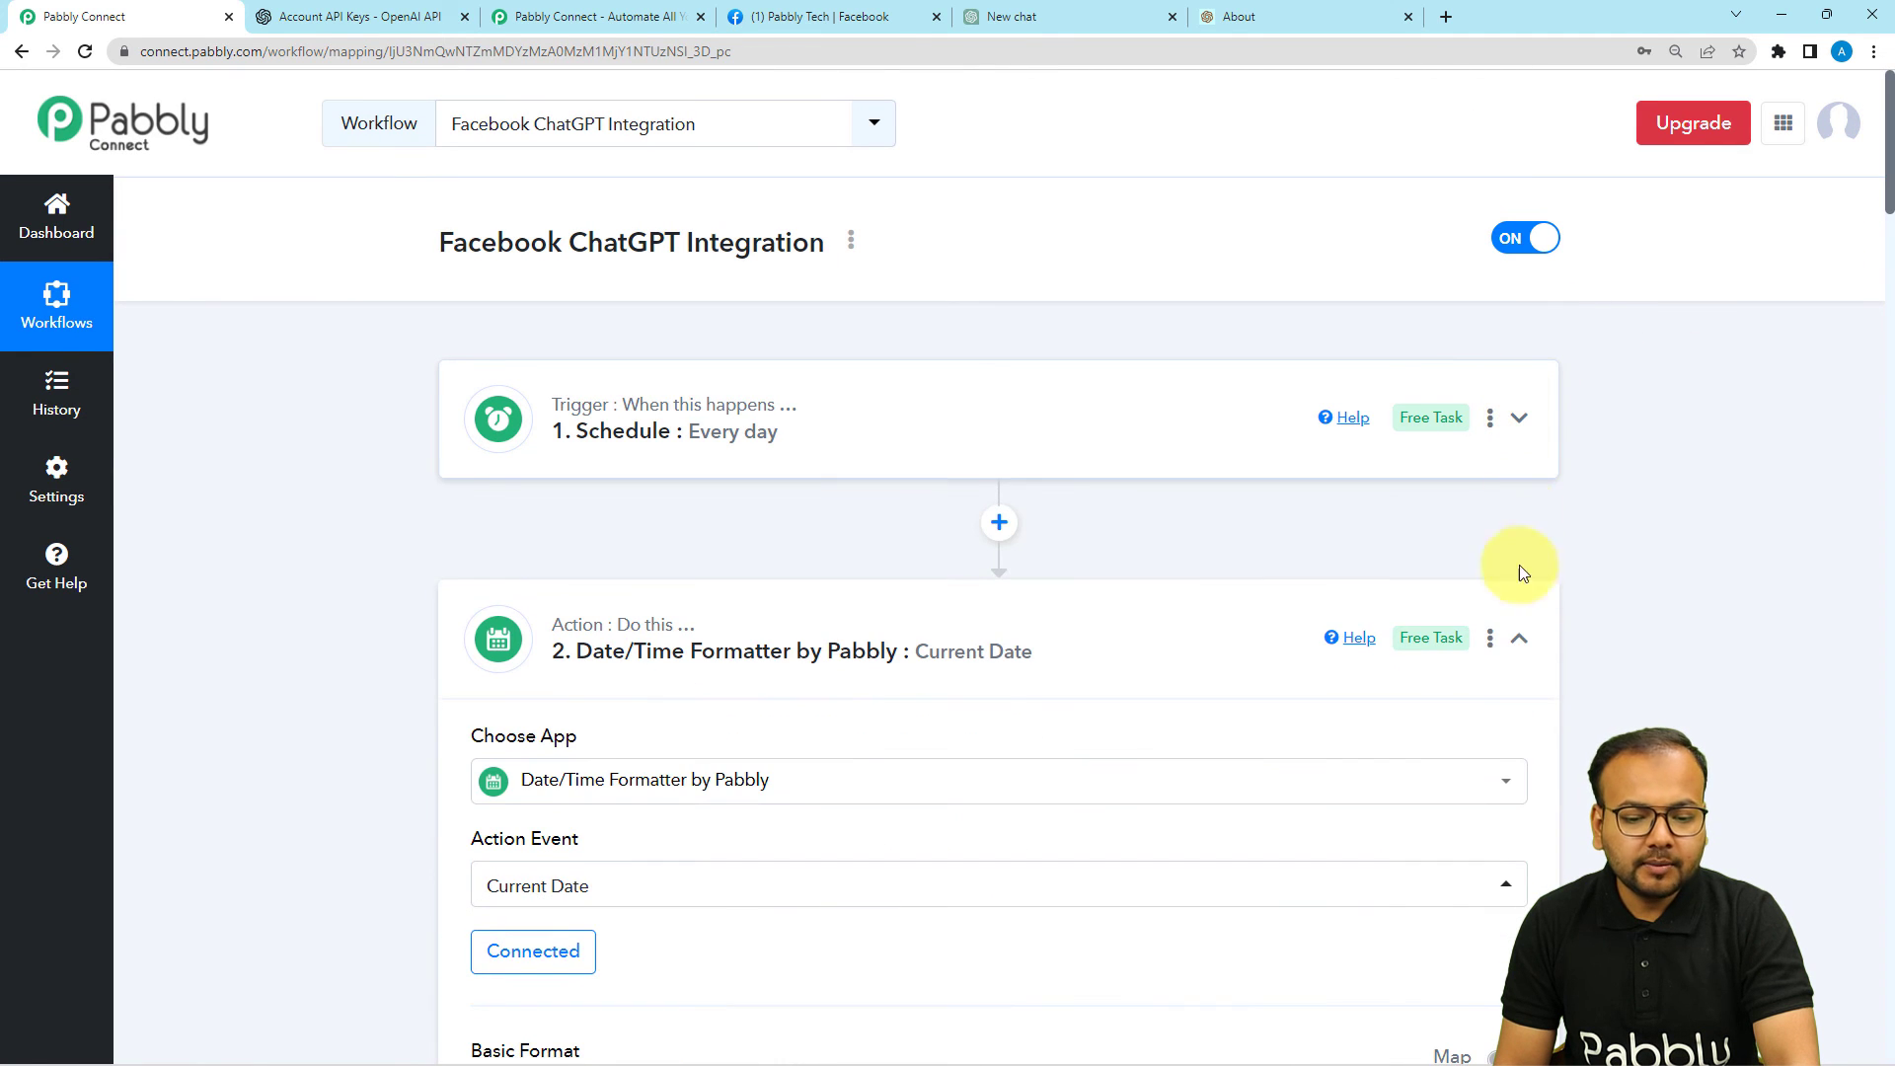
{"action": "left_click", "coordinate": [1522, 639]}
{"action": "left_click", "coordinate": [1519, 857]}
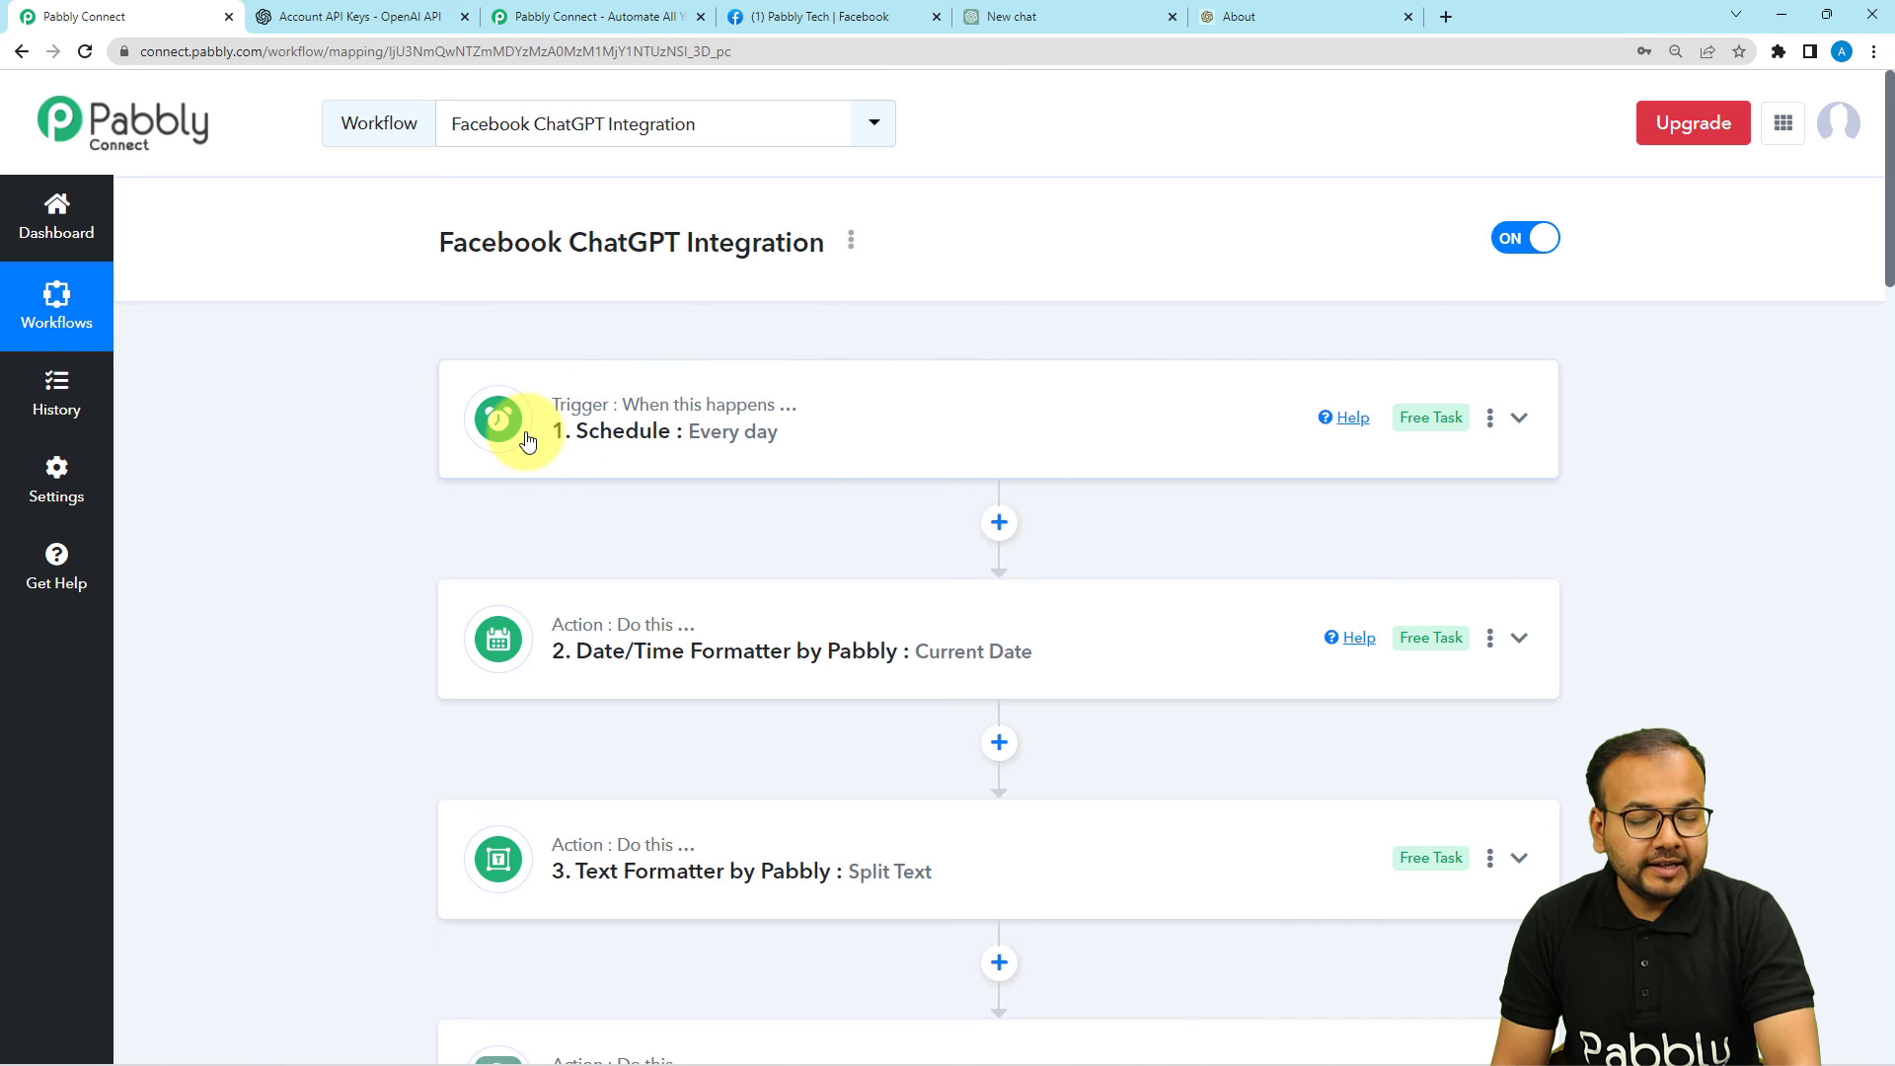
{"action": "left_click", "coordinate": [825, 18]}
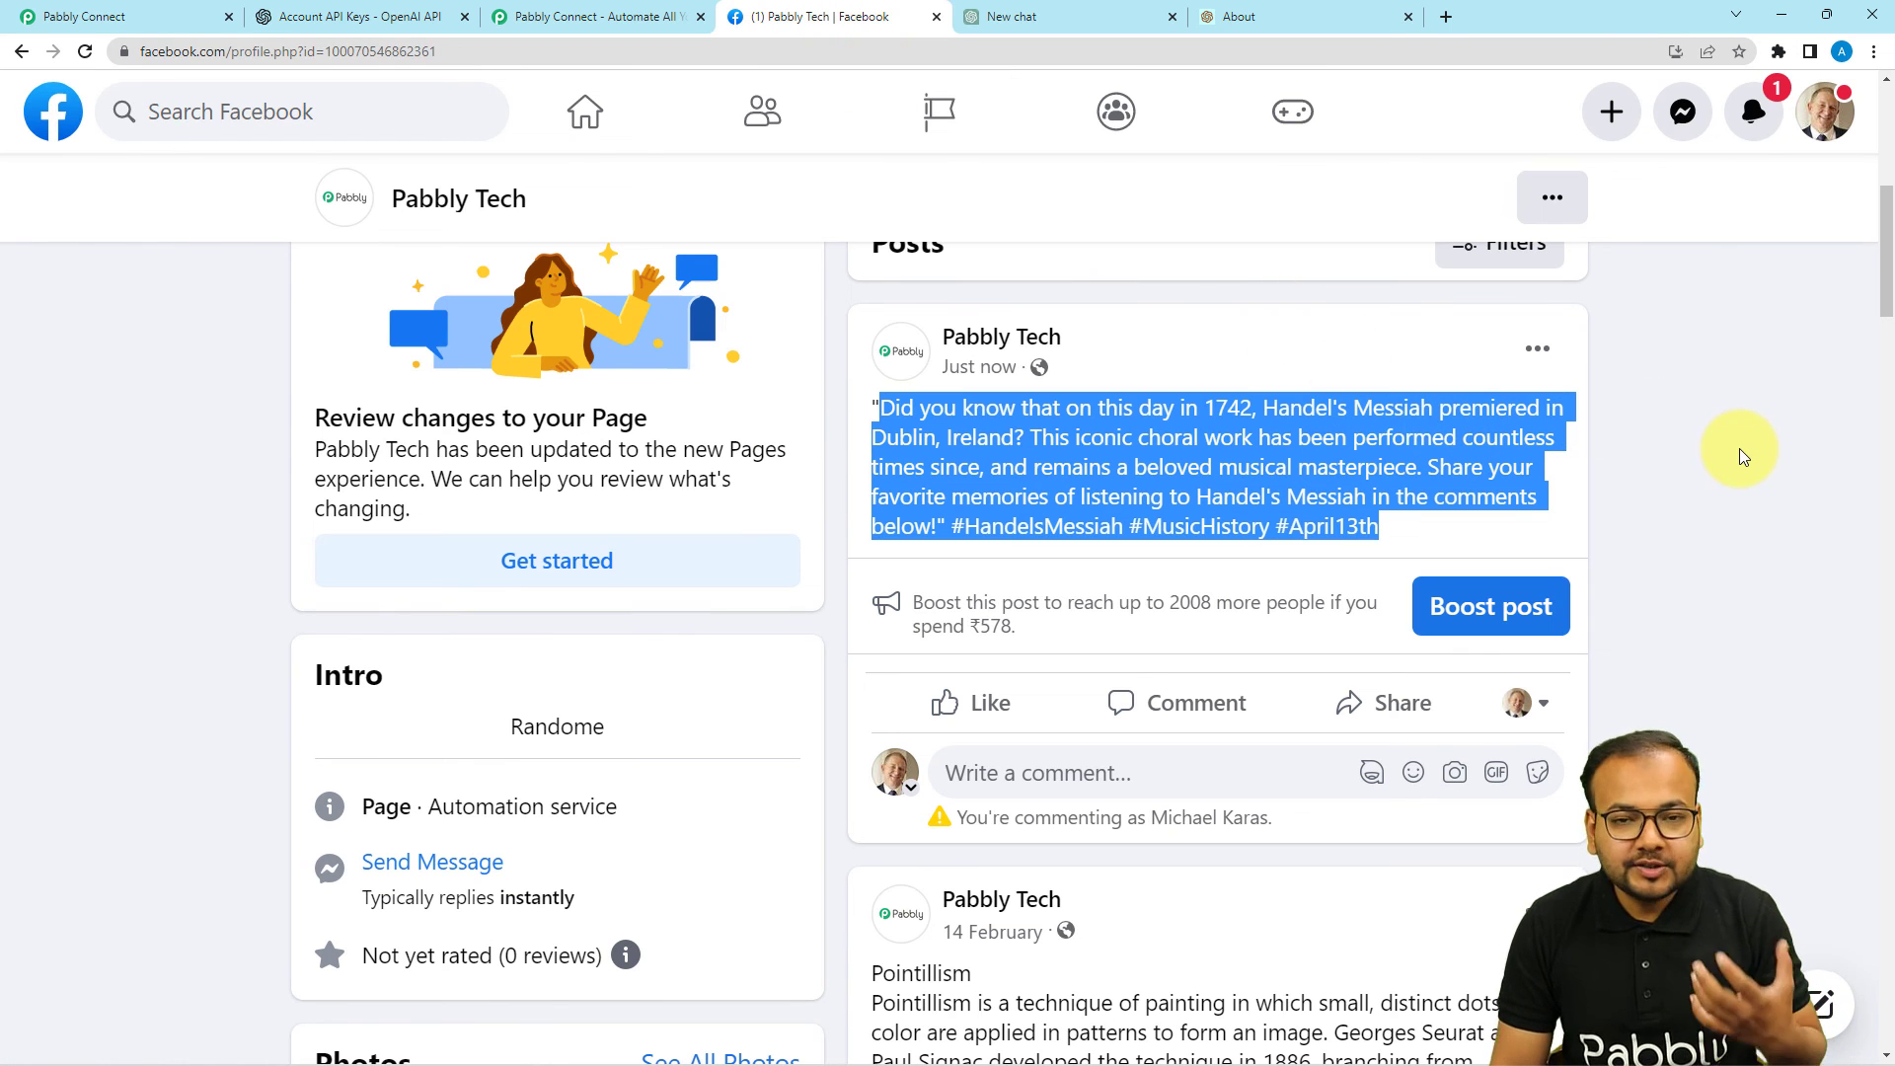